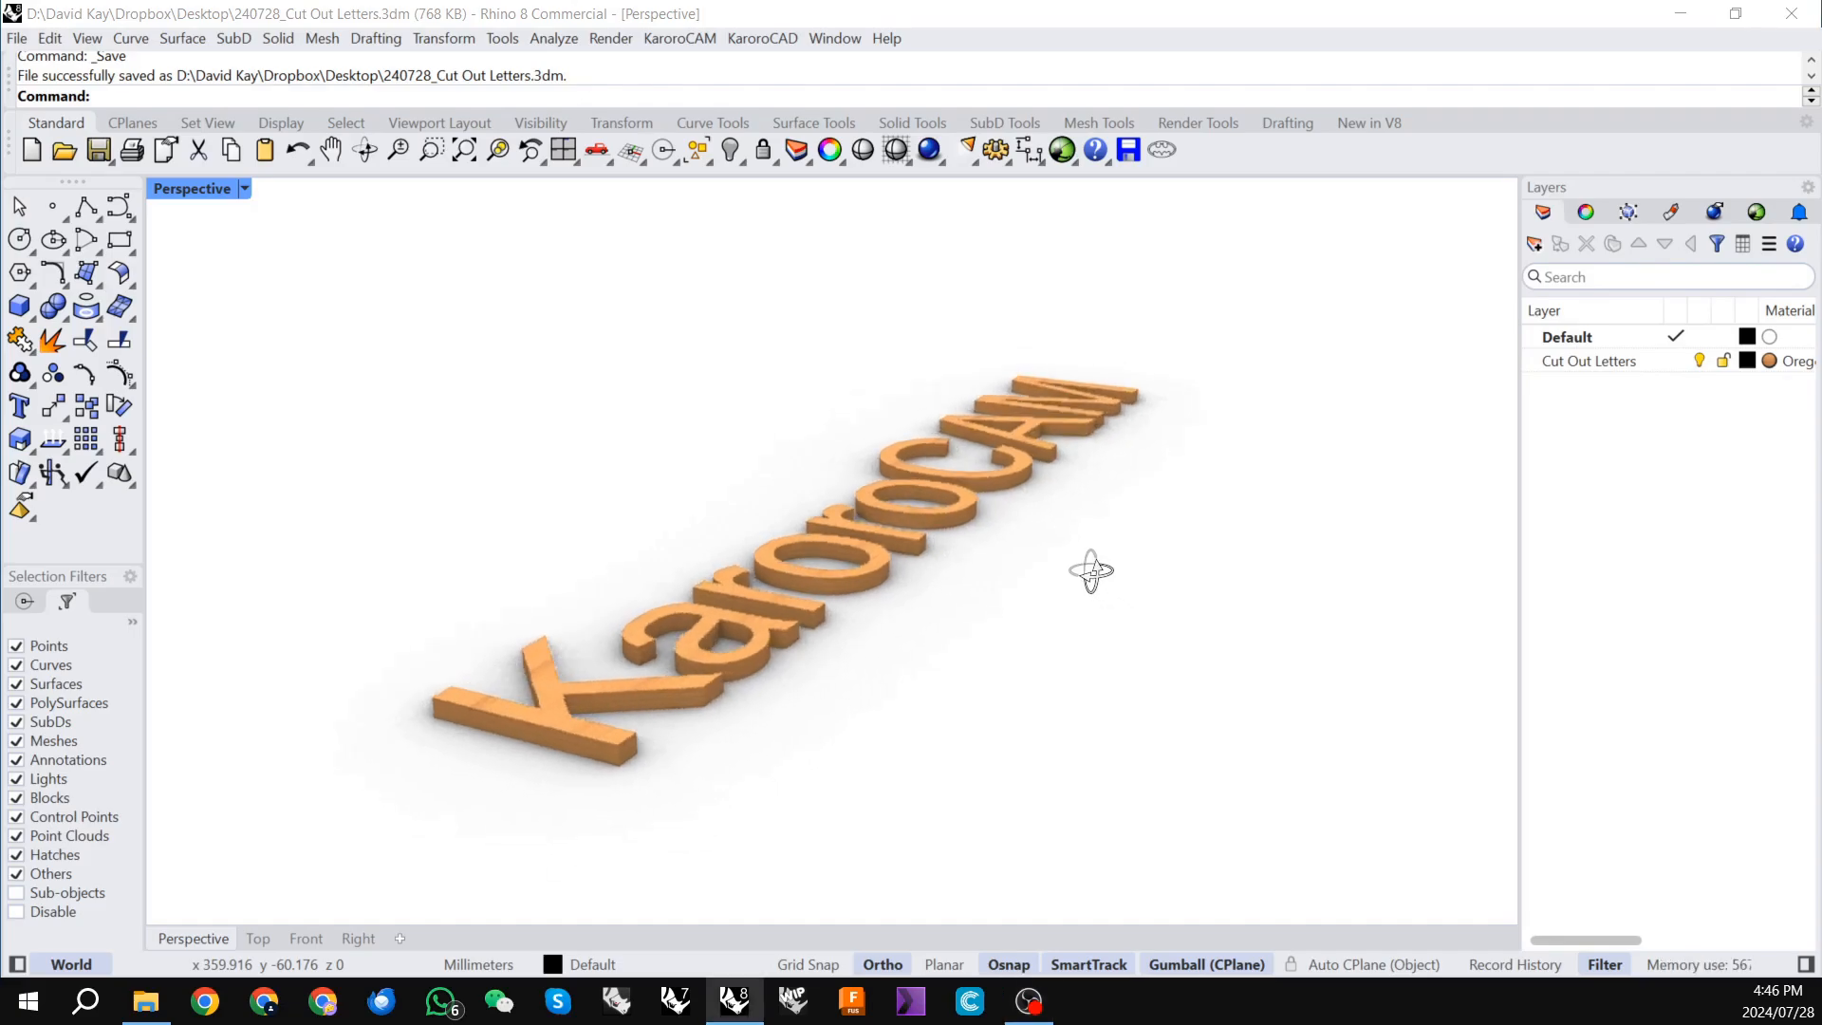
# Launch the KaroroCAM plugin and place its window clear of the 3D letters.
pyautogui.moveTo(523, 611); pyautogui.dragTo(560, 599, button='right')
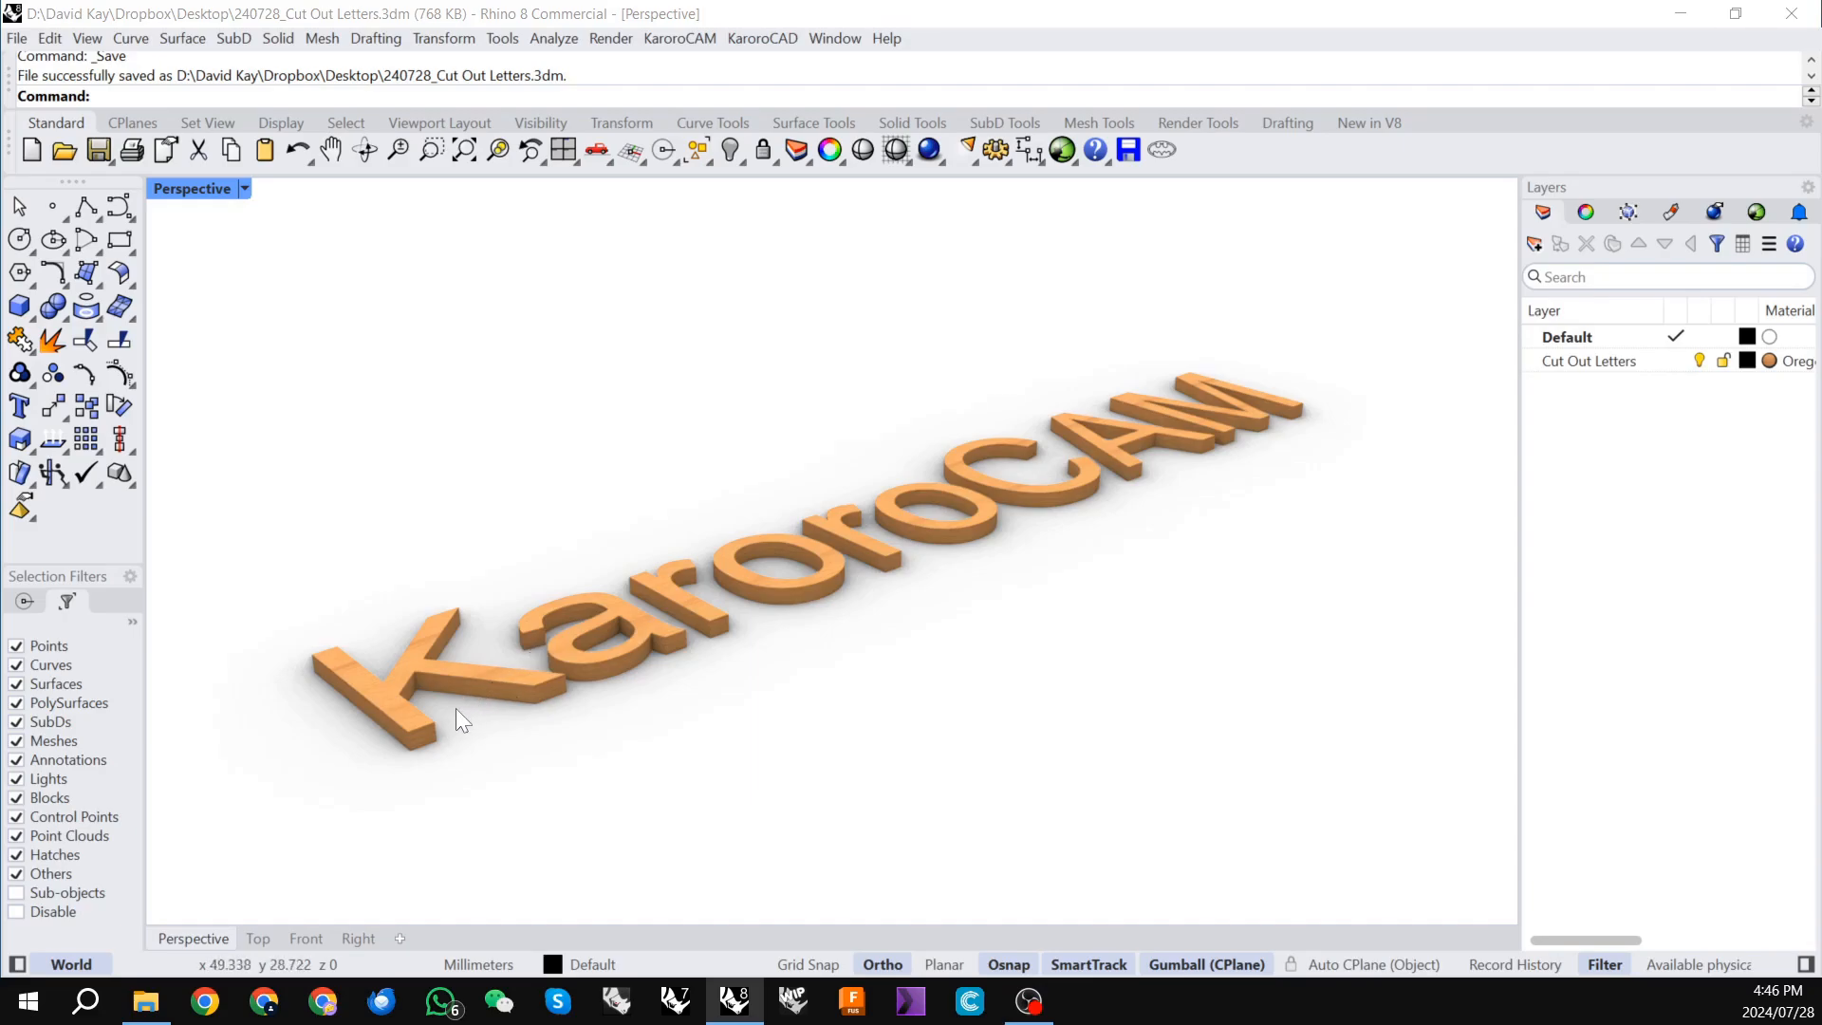
pyautogui.moveTo(915, 598); pyautogui.dragTo(931, 593, button='right')
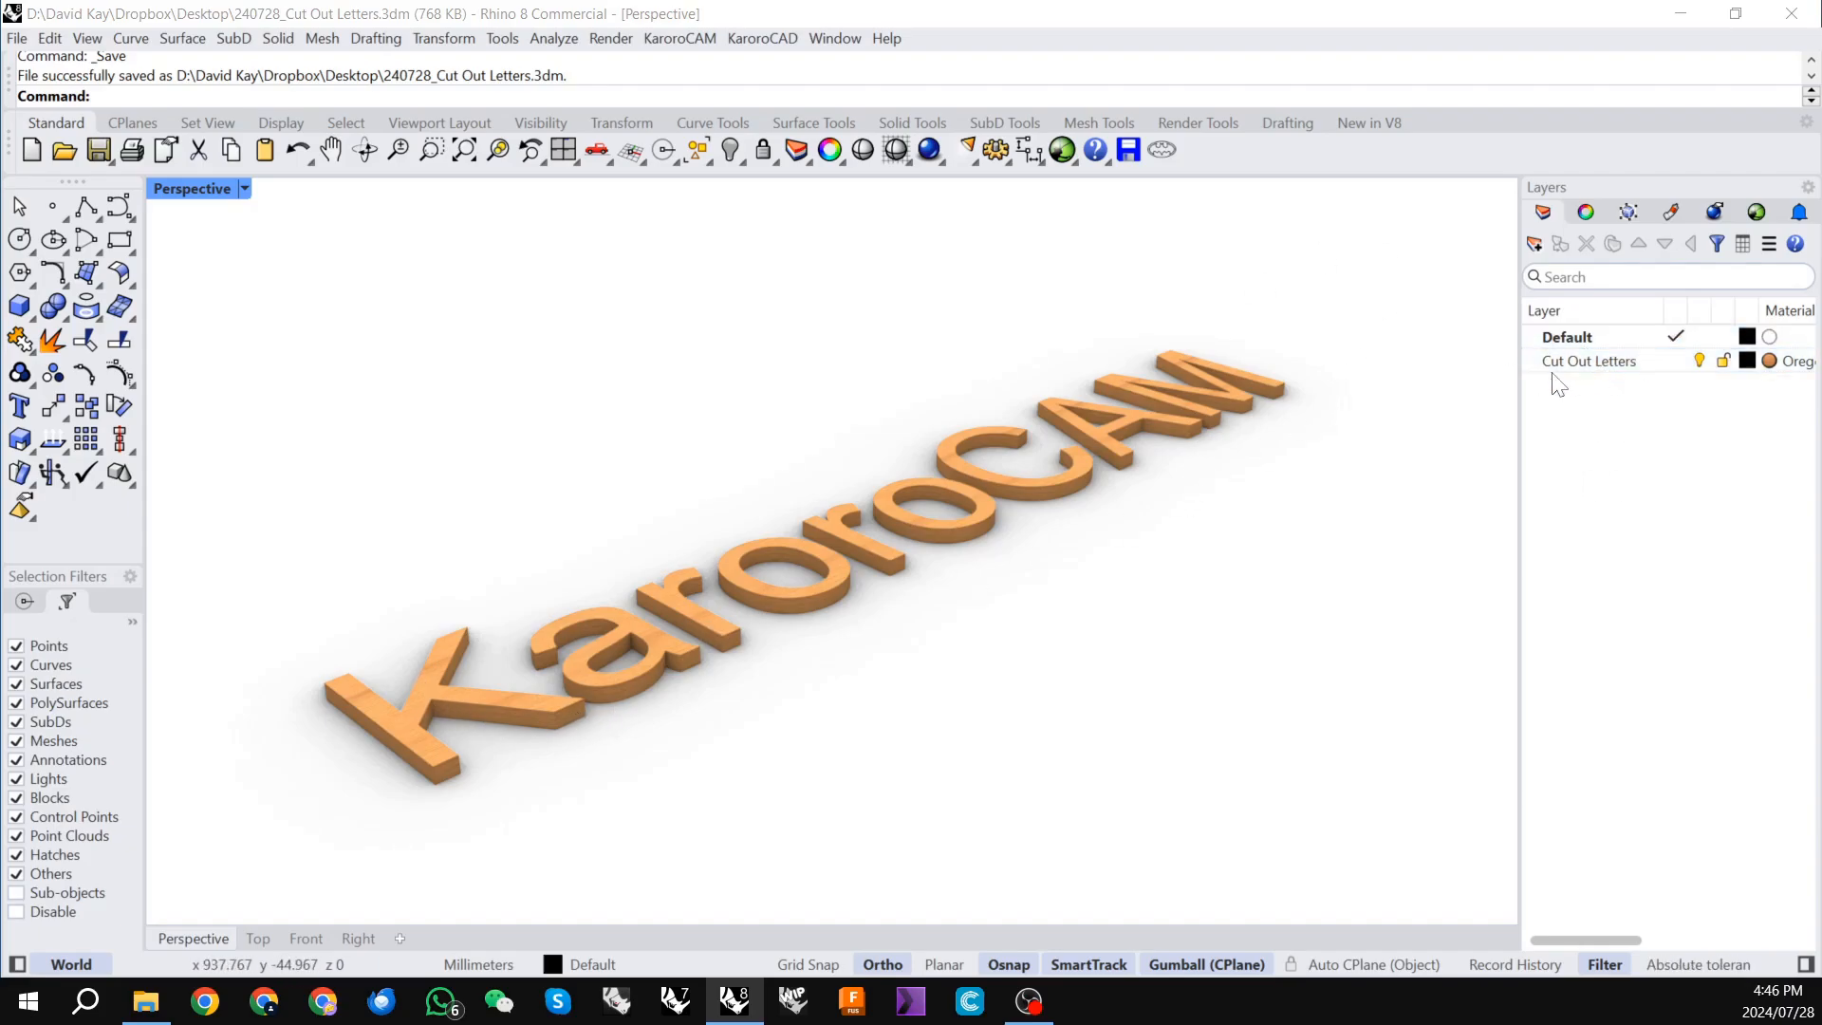
pyautogui.click(1625, 369)
pyautogui.click(674, 38)
pyautogui.click(699, 66)
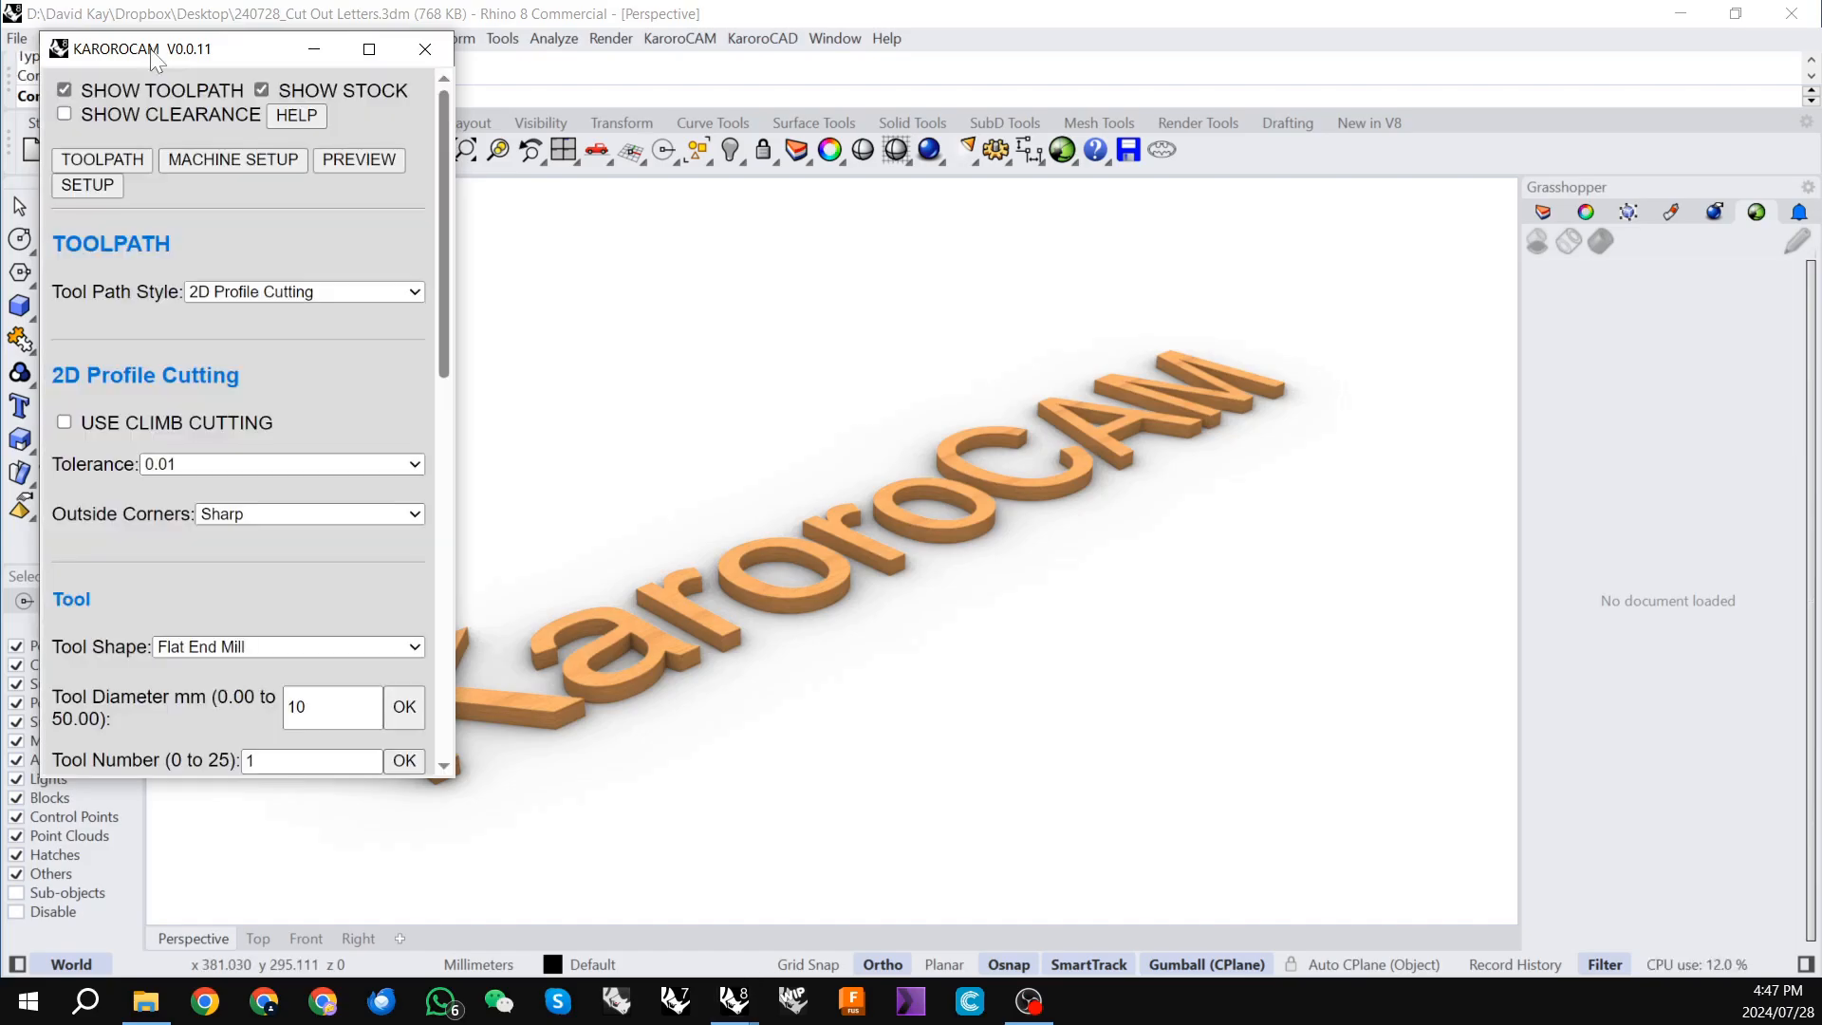
pyautogui.moveTo(150, 48); pyautogui.dragTo(1092, 98)
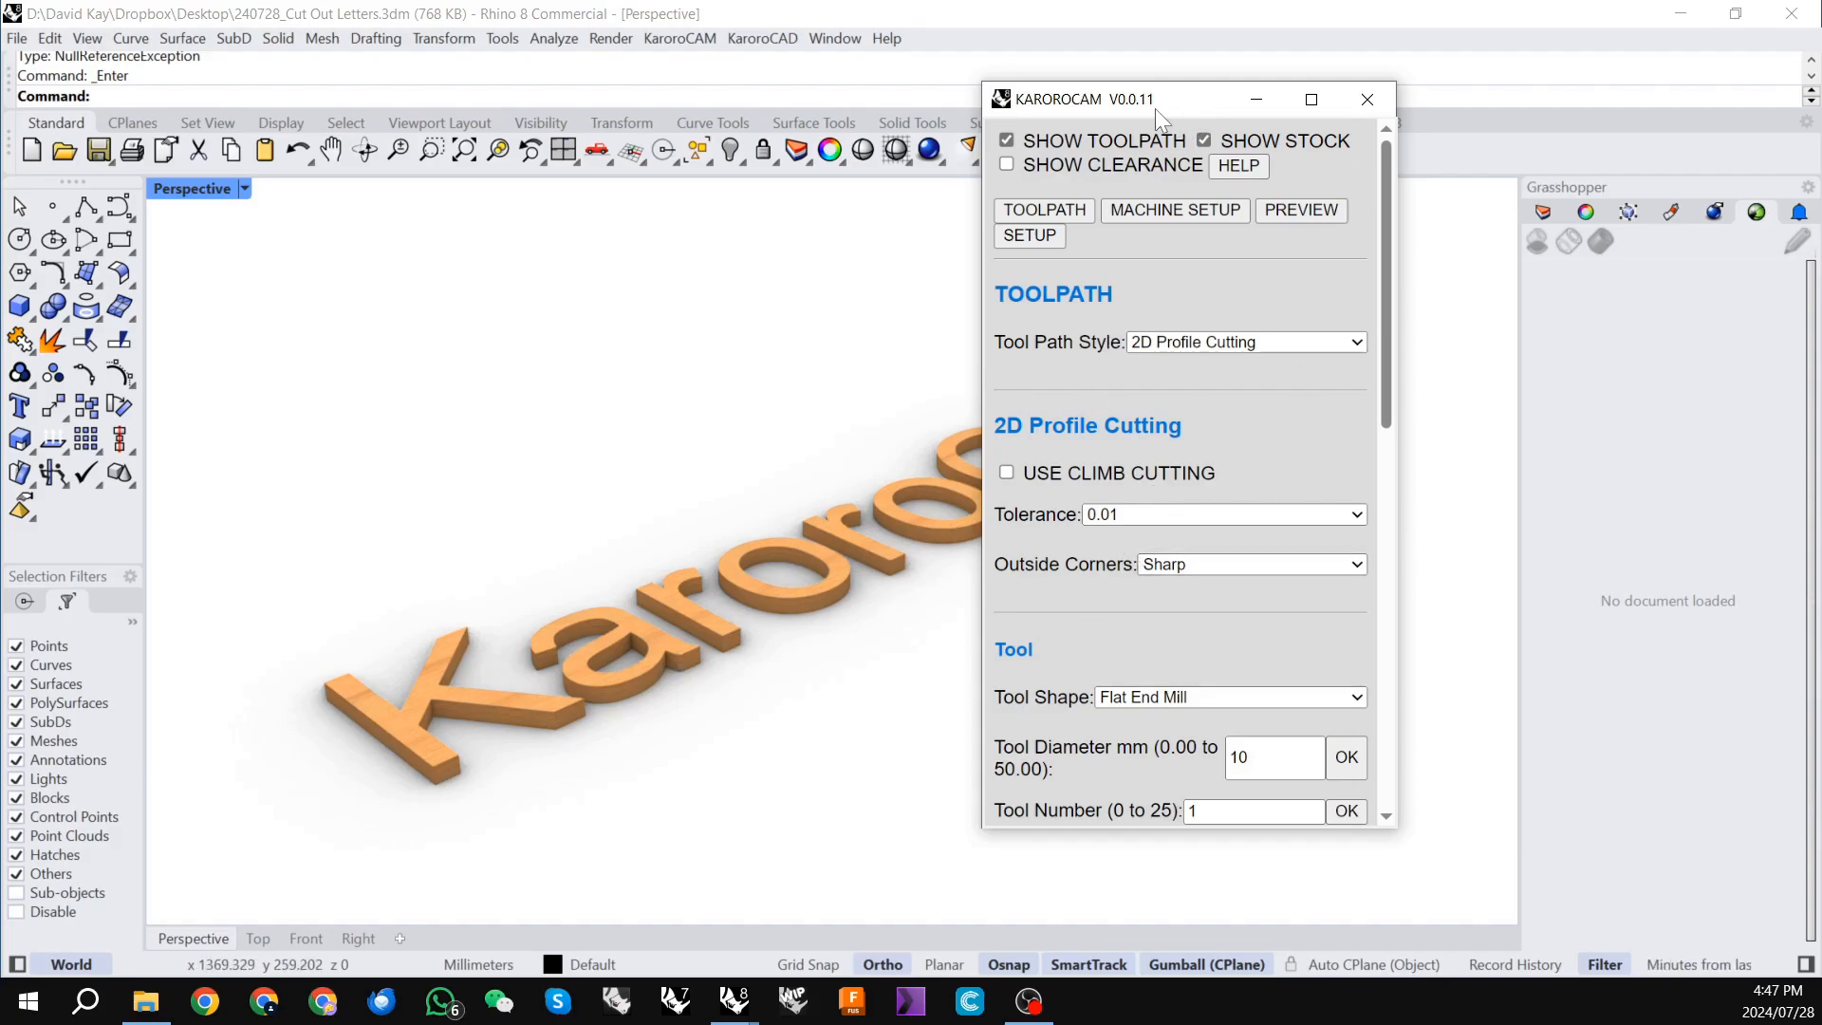
pyautogui.moveTo(1154, 108); pyautogui.dragTo(1427, 93)
# Switch the toolpath style to Drilling and back to 2D Profile Cutting.
pyautogui.click(1499, 325)
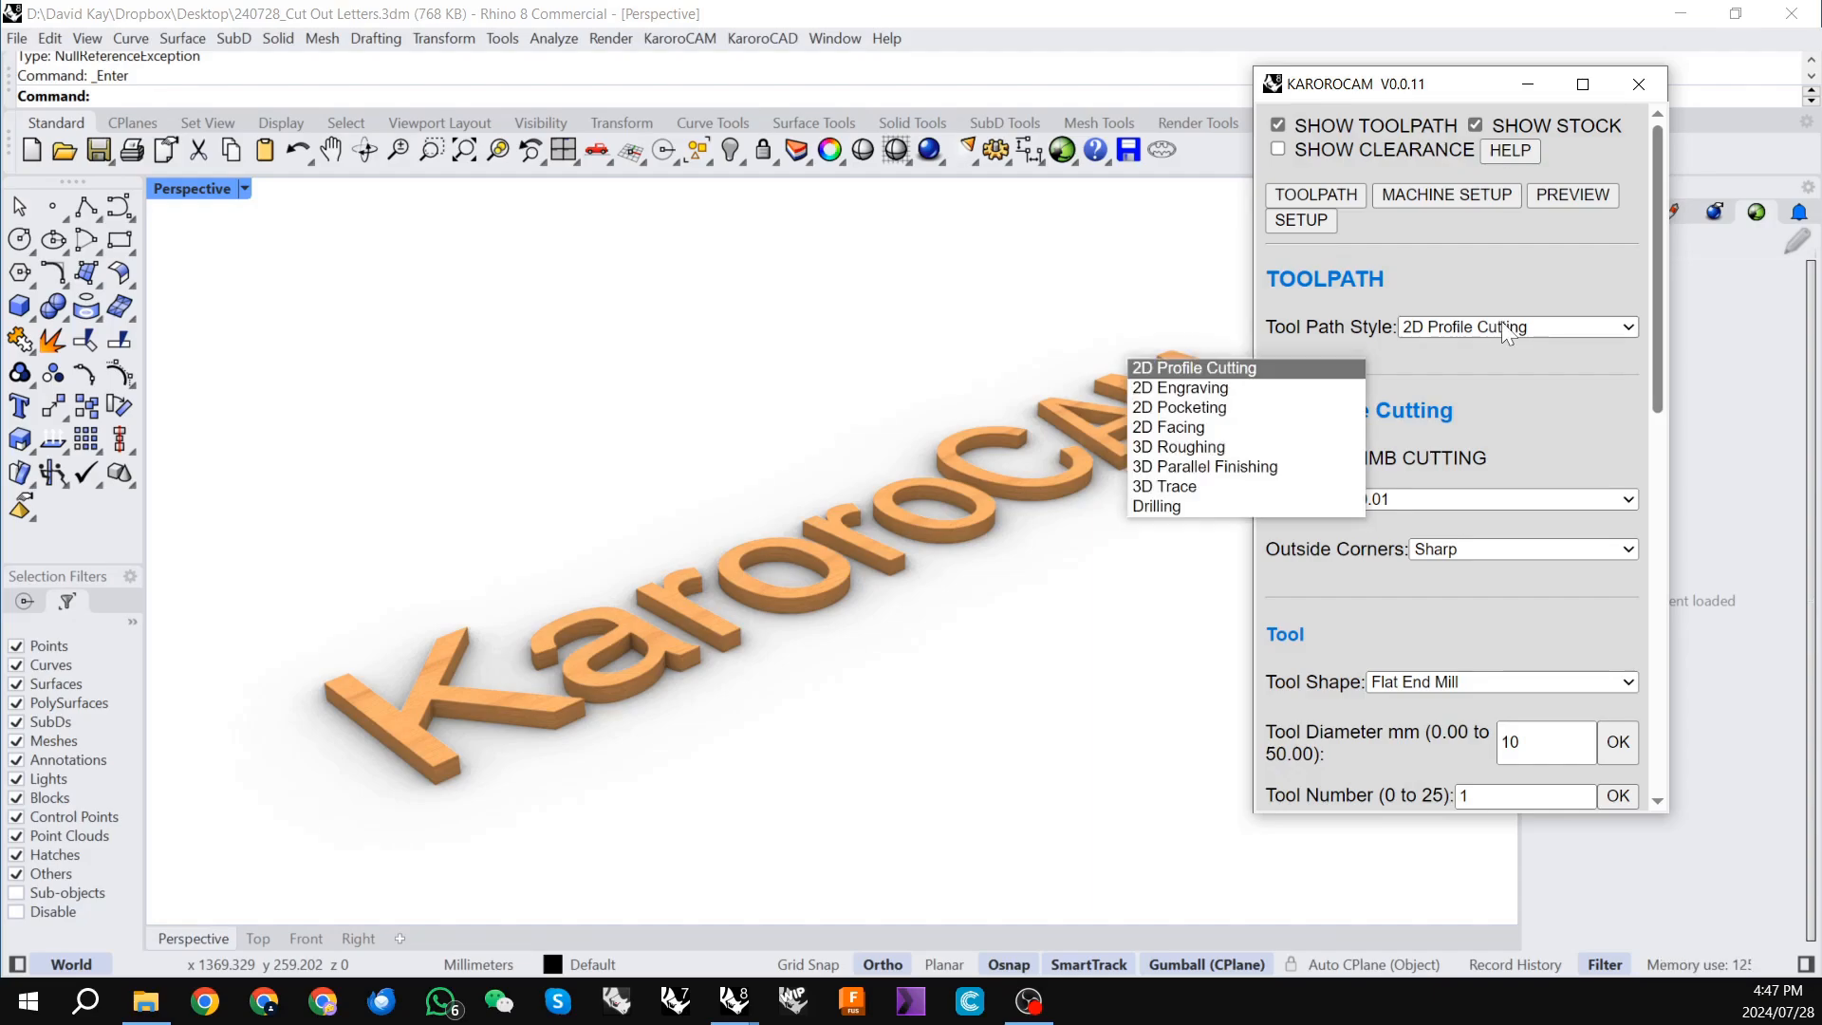
pyautogui.click(1170, 507)
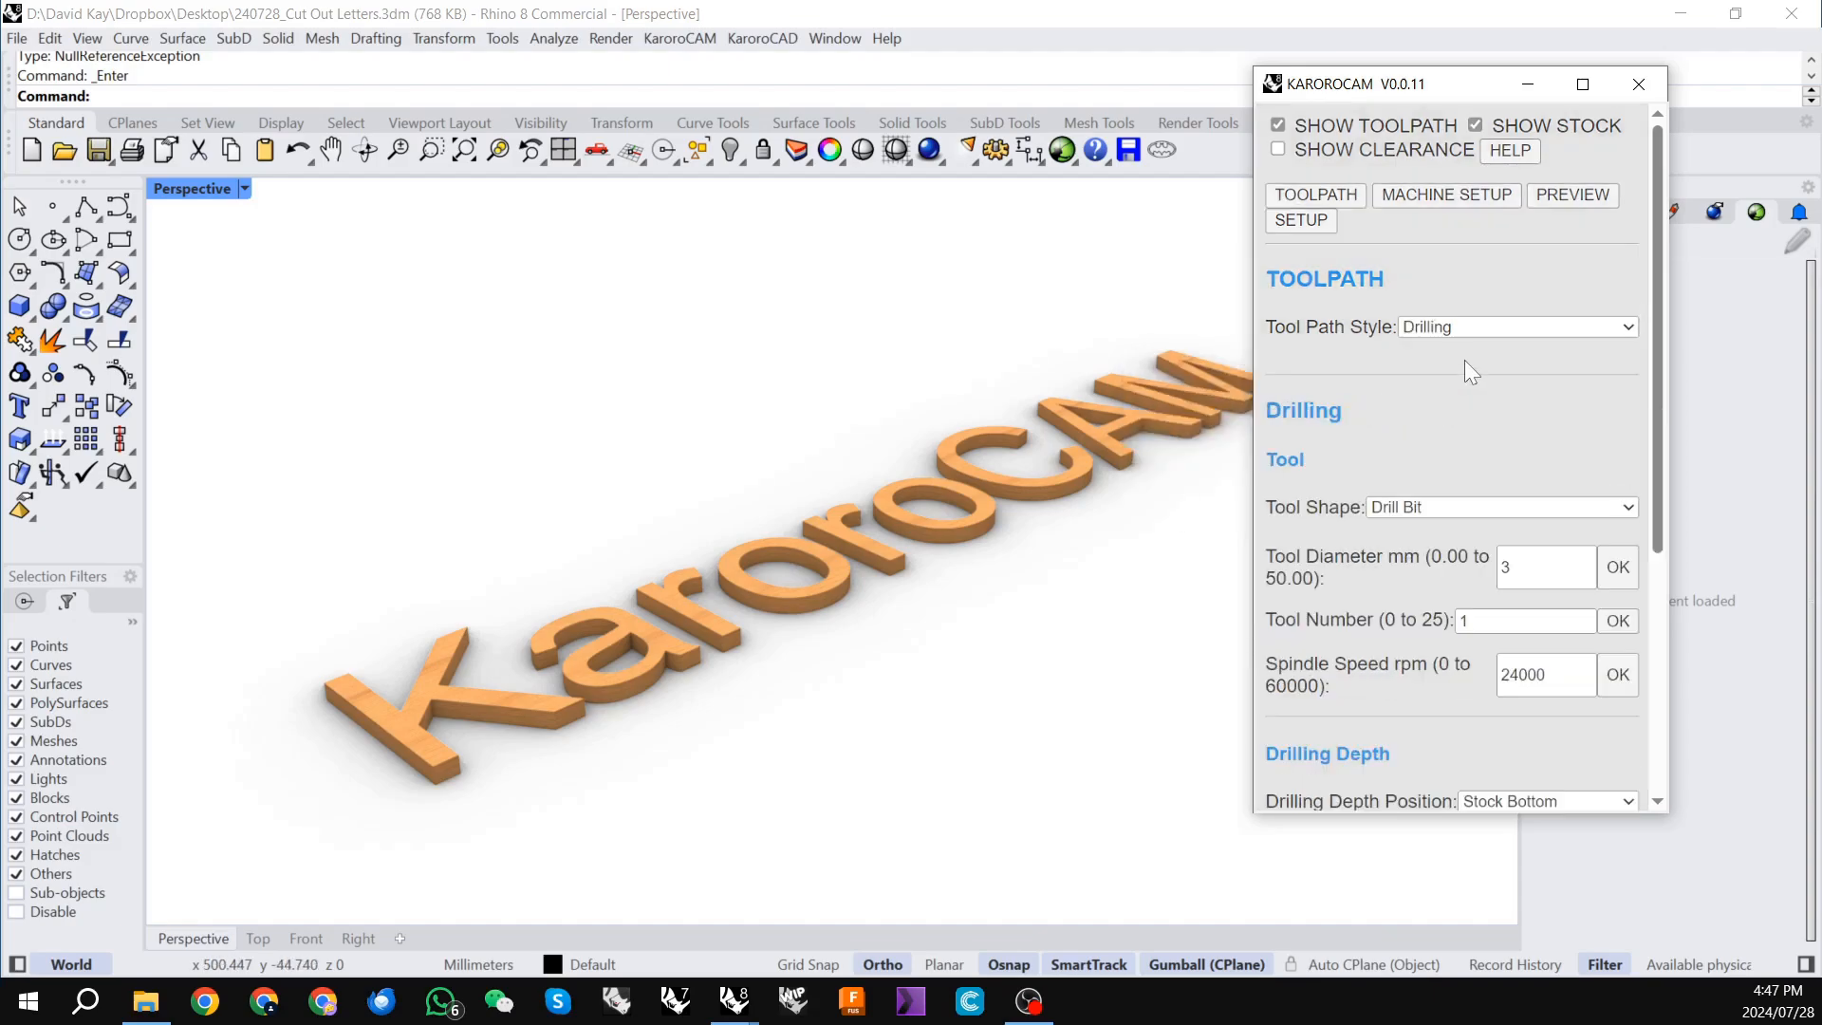
pyautogui.click(1465, 326)
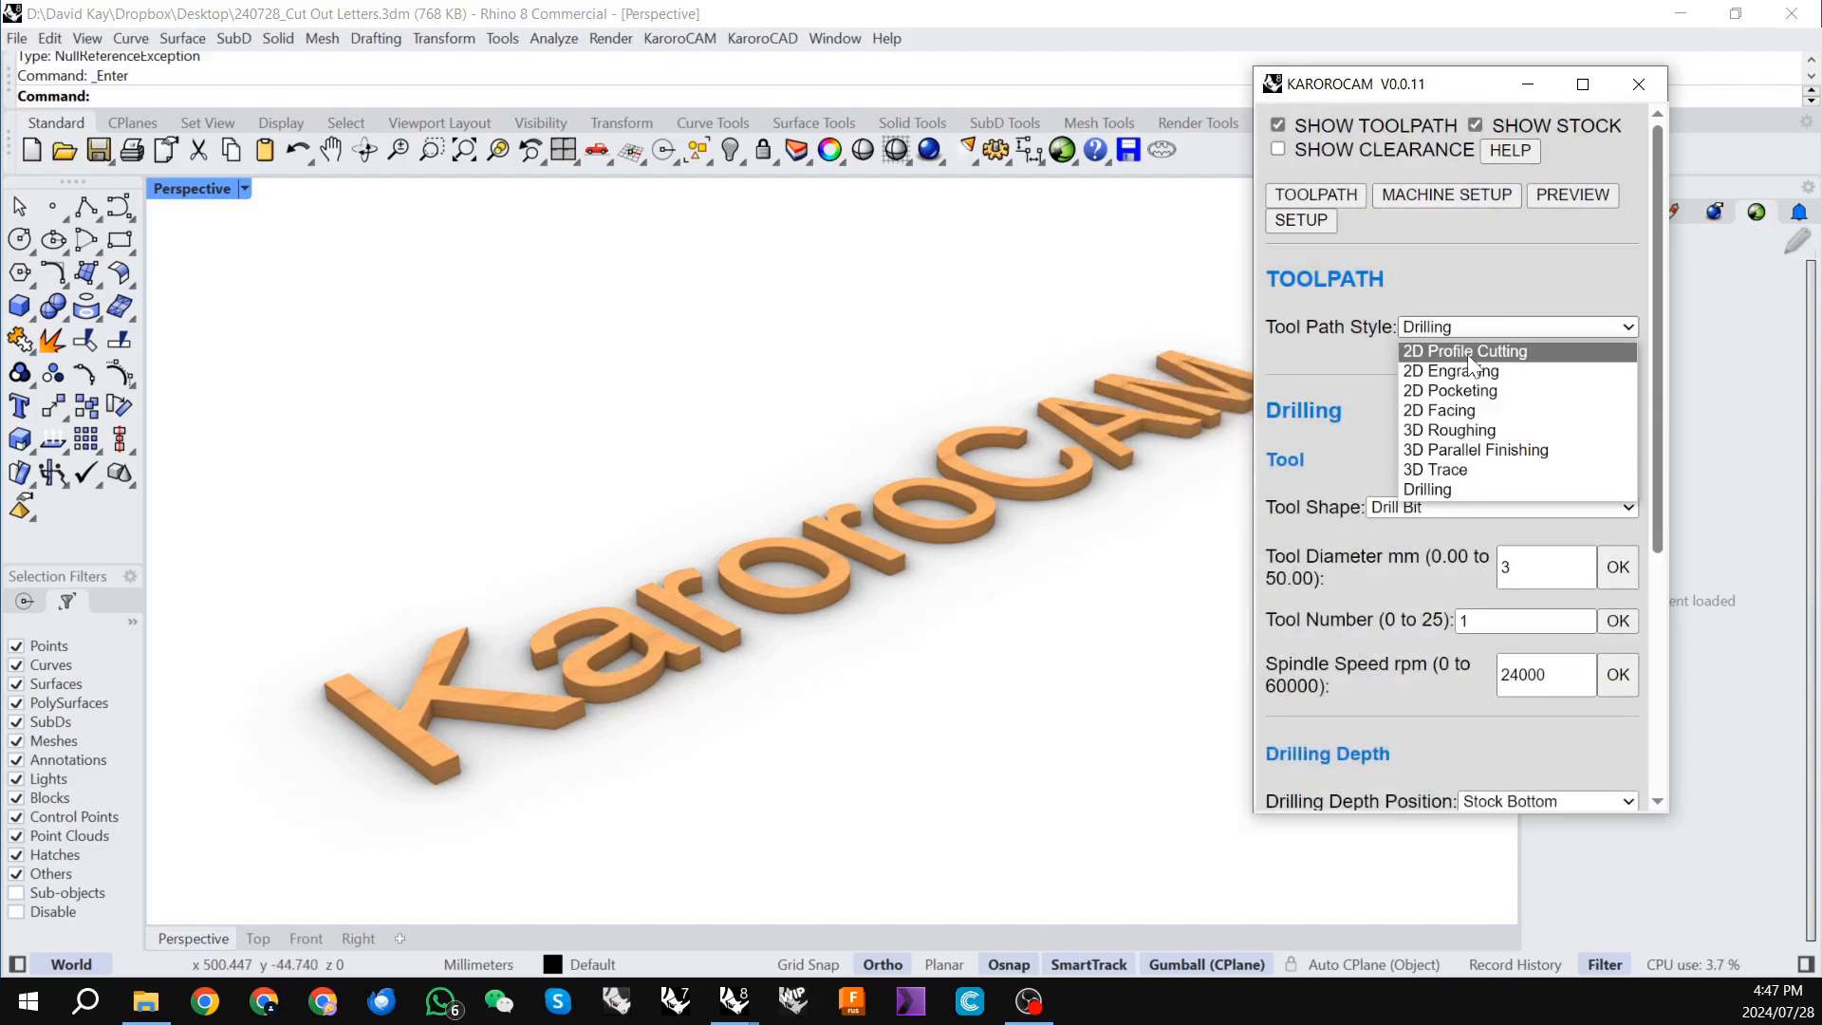
pyautogui.click(1470, 353)
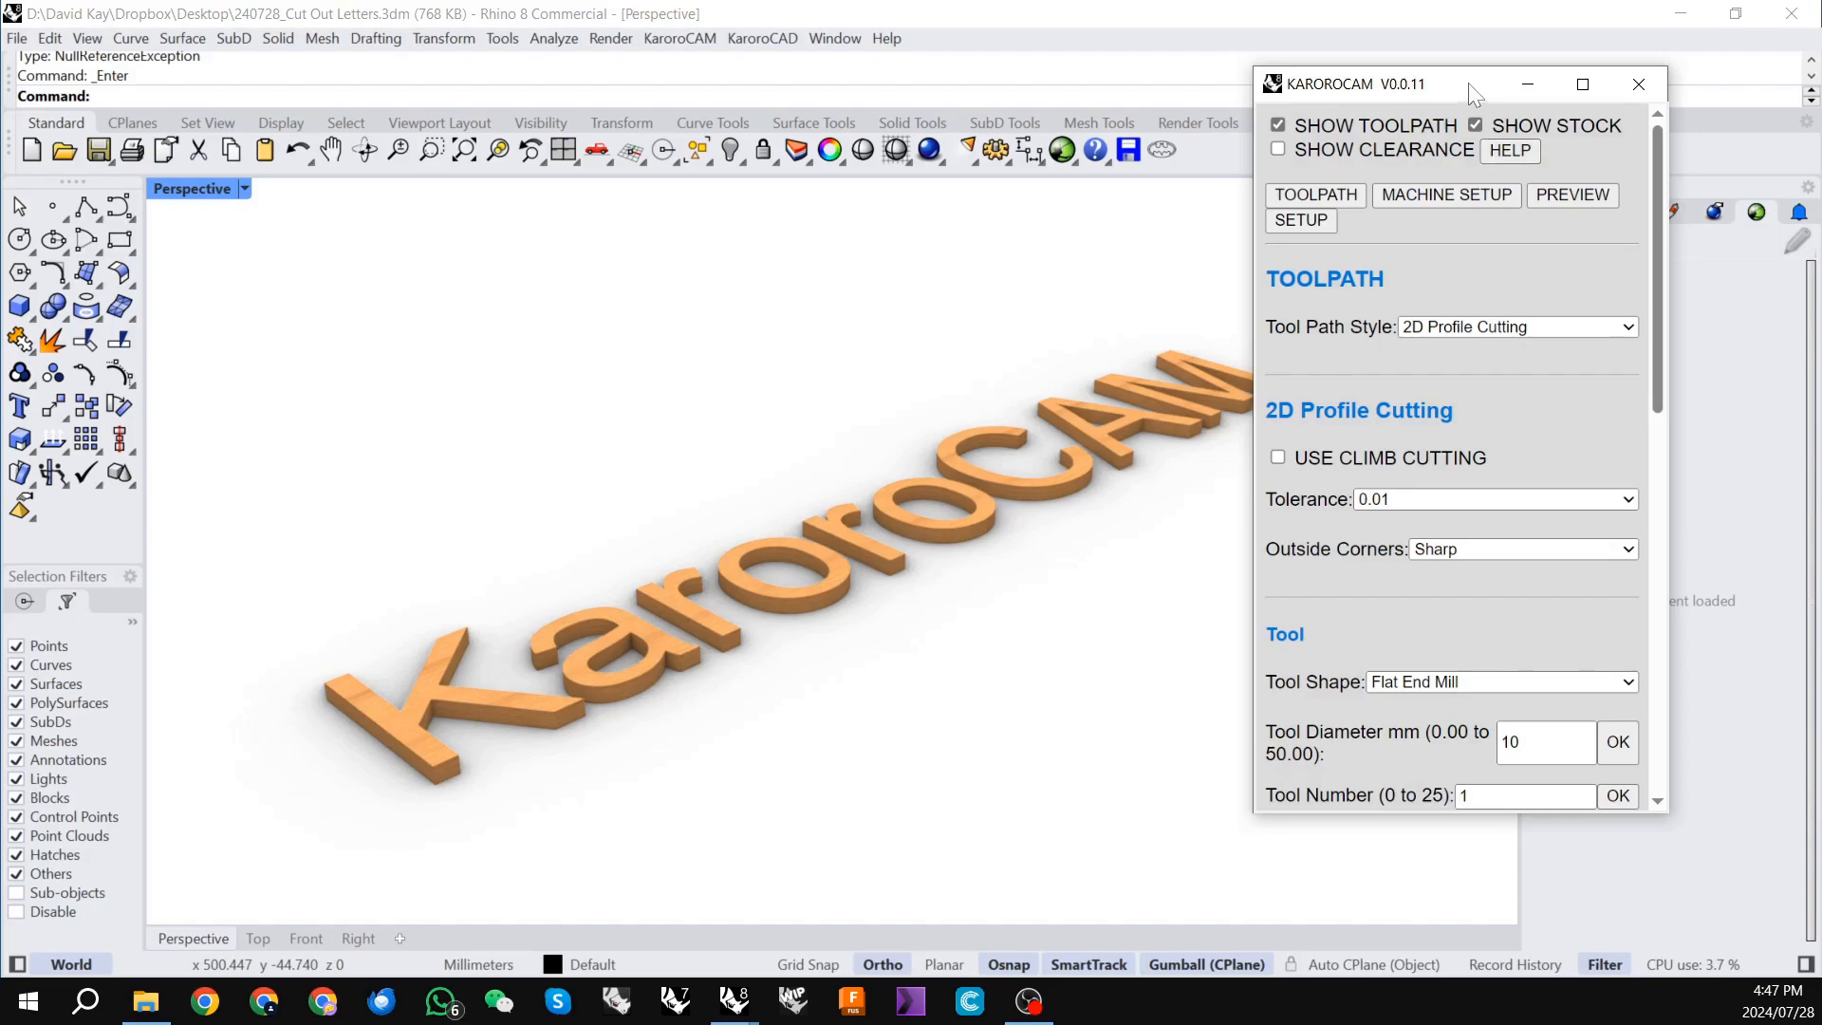
# Show the document's layer list with the KaroroCAM cutting layers, with the plugin window moved out of the way.
pyautogui.moveTo(1467, 82); pyautogui.dragTo(1051, 85)
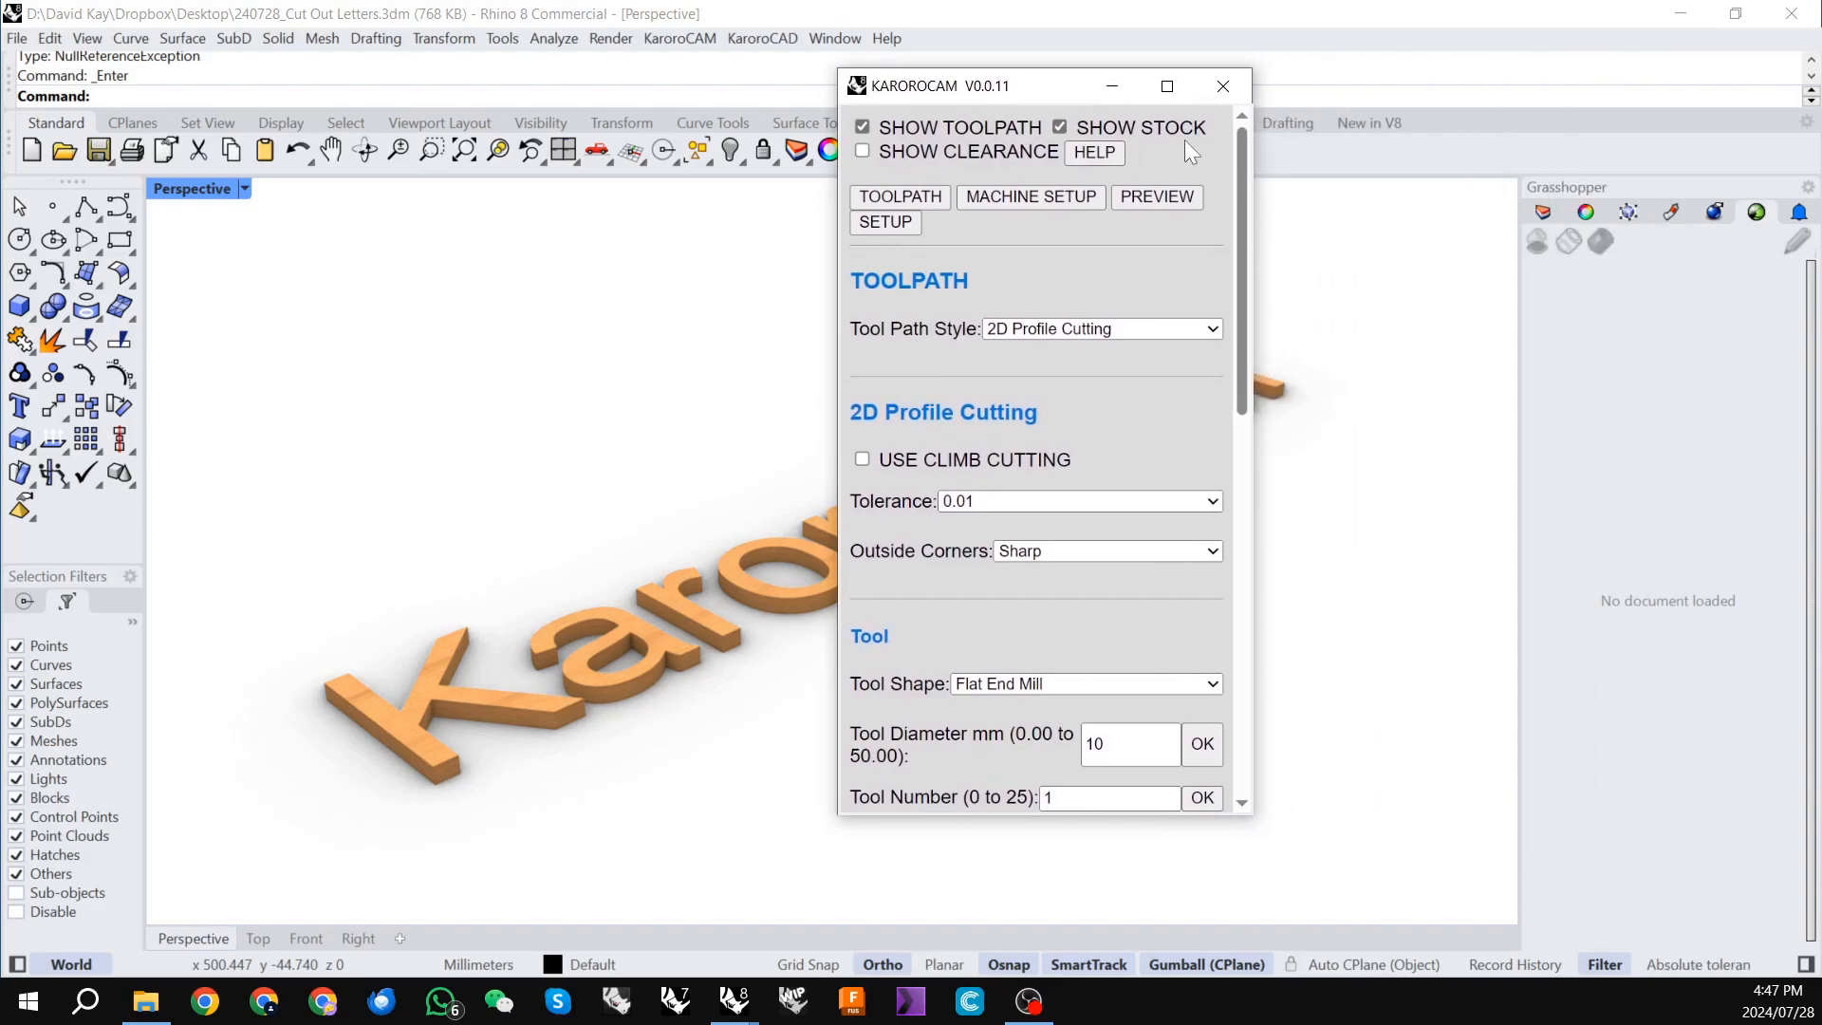
pyautogui.click(1543, 211)
pyautogui.click(1602, 387)
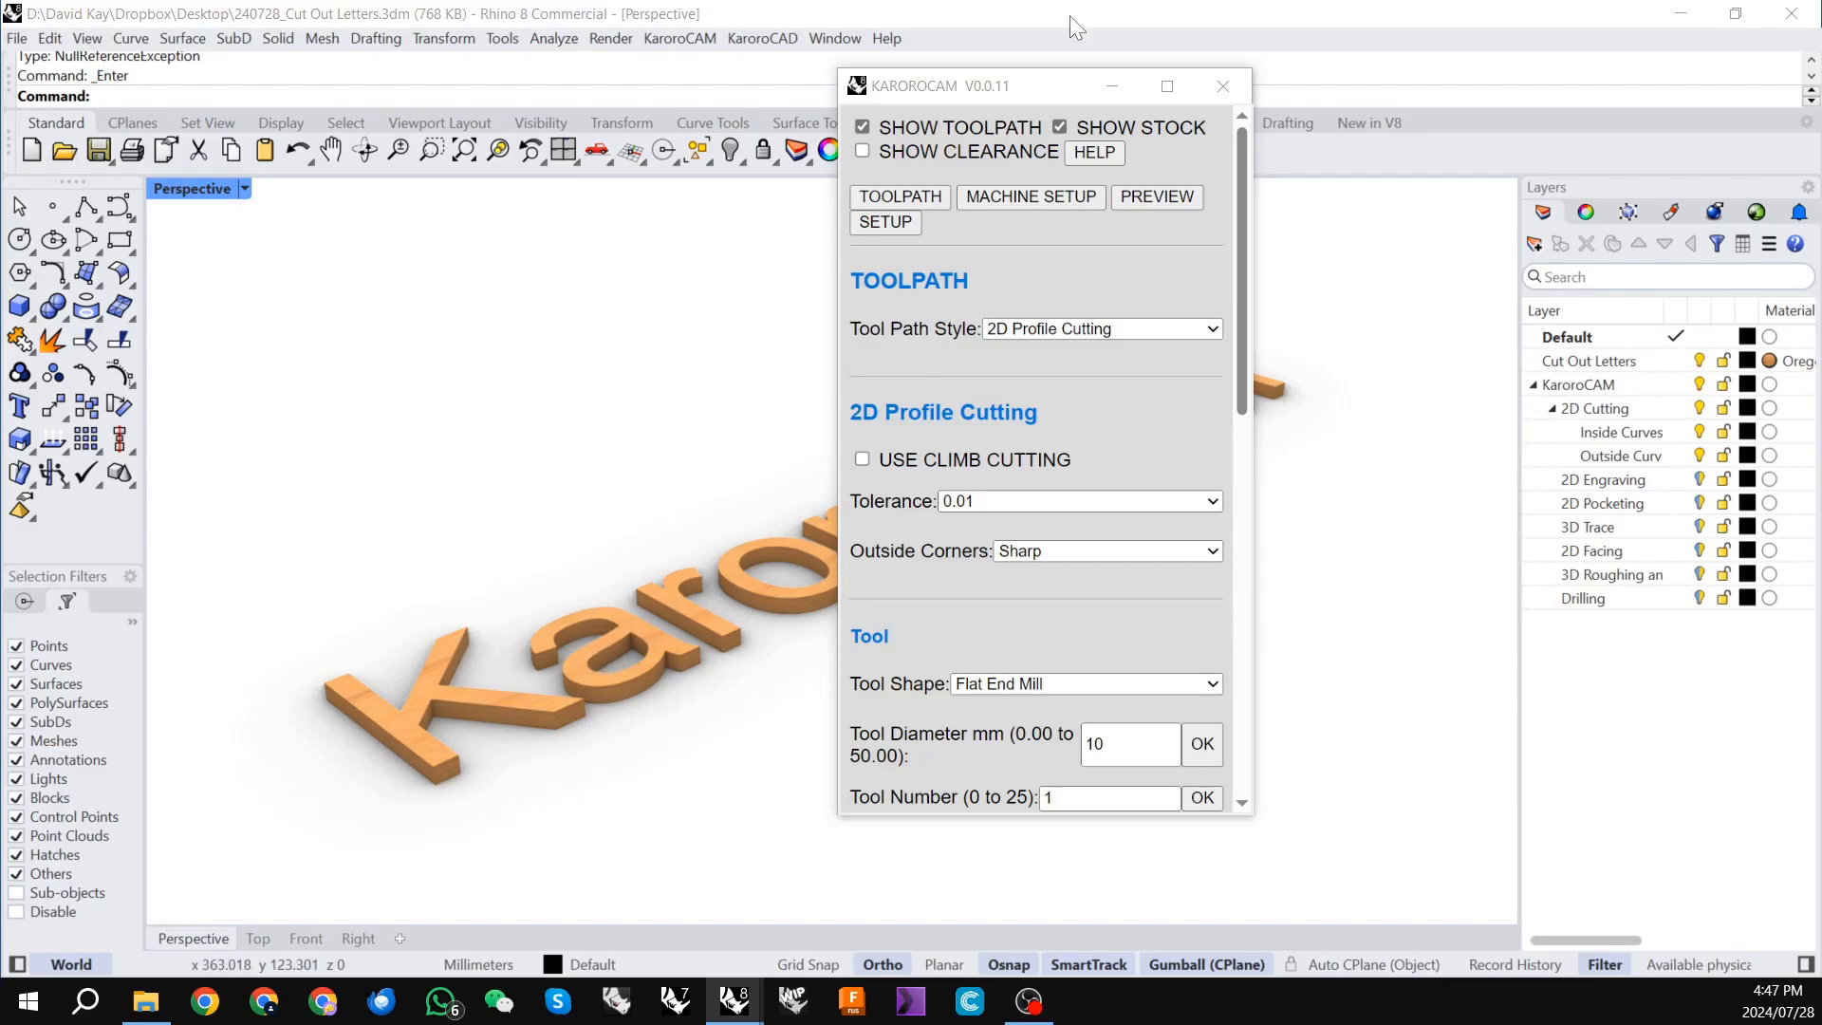
# Set the Perspective viewport to Shaded display and bring the start of the lettering into closer view.
pyautogui.moveTo(1019, 85); pyautogui.dragTo(1532, 92)
pyautogui.click(226, 193)
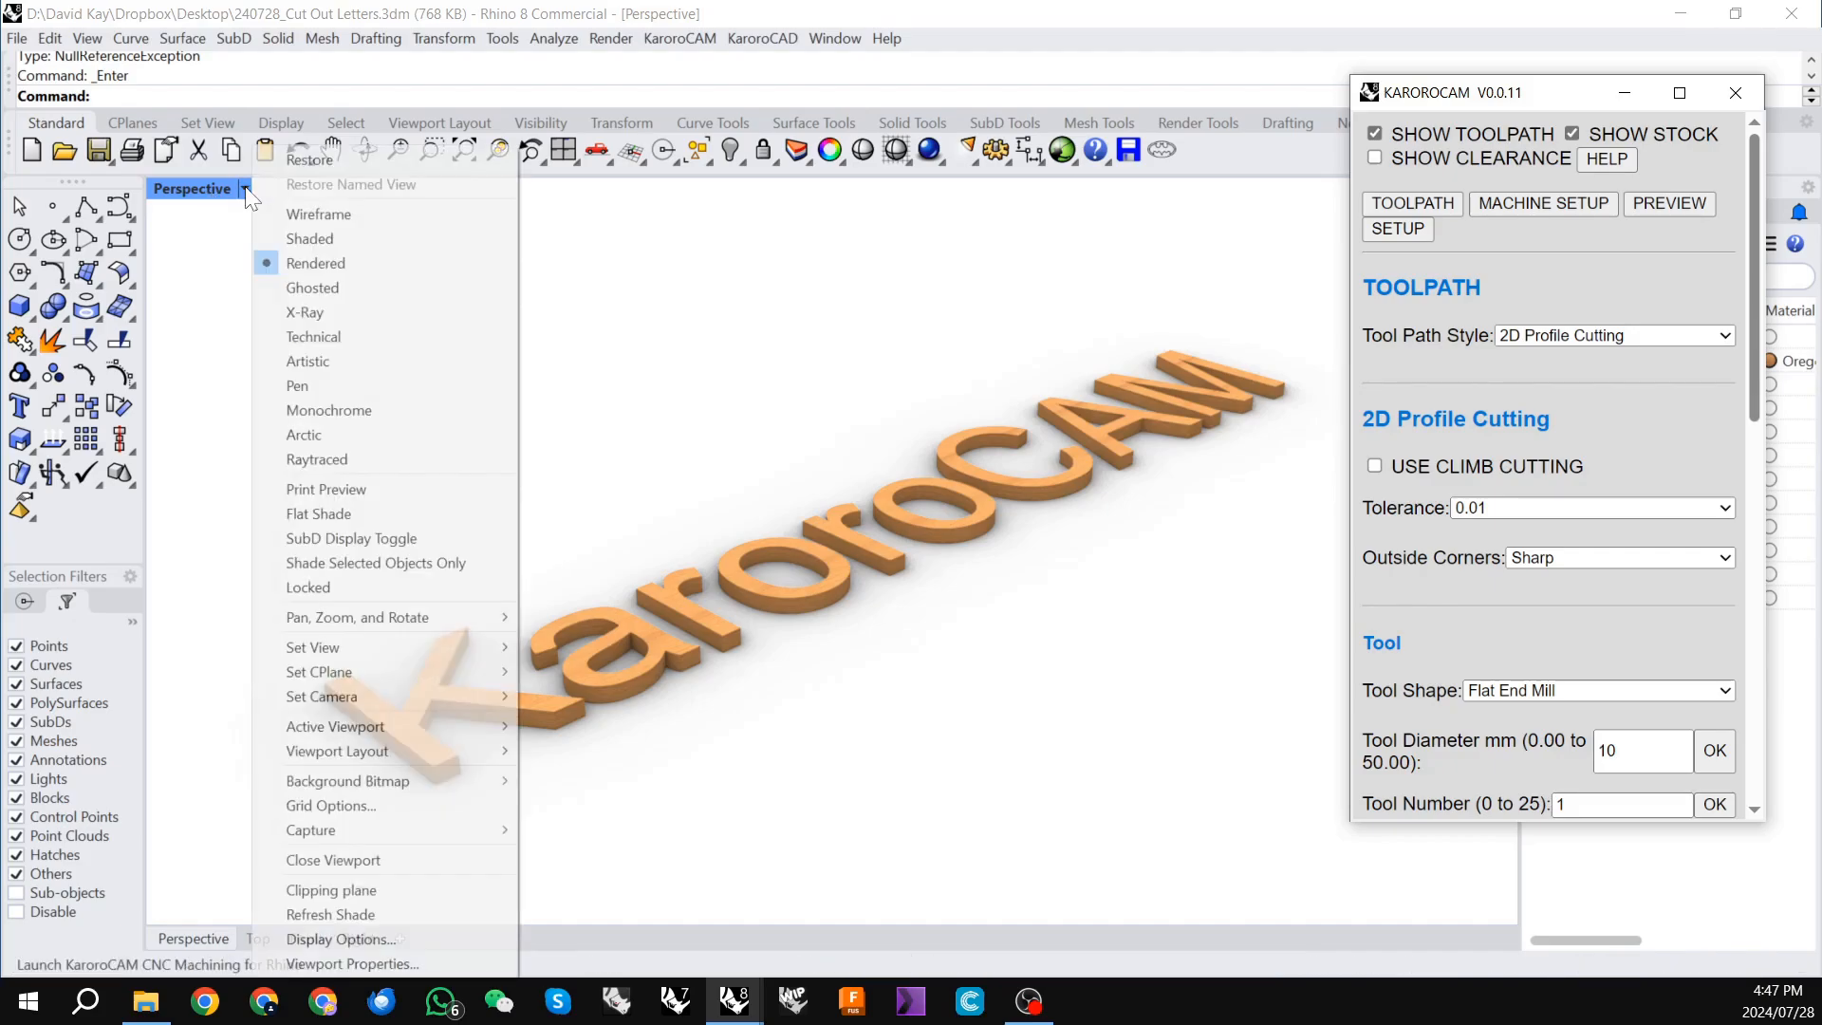
pyautogui.click(314, 240)
pyautogui.moveTo(927, 537); pyautogui.dragTo(503, 525, button='right')
pyautogui.scroll(3, 503, 525)
pyautogui.moveTo(610, 551); pyautogui.dragTo(672, 577, button='right')
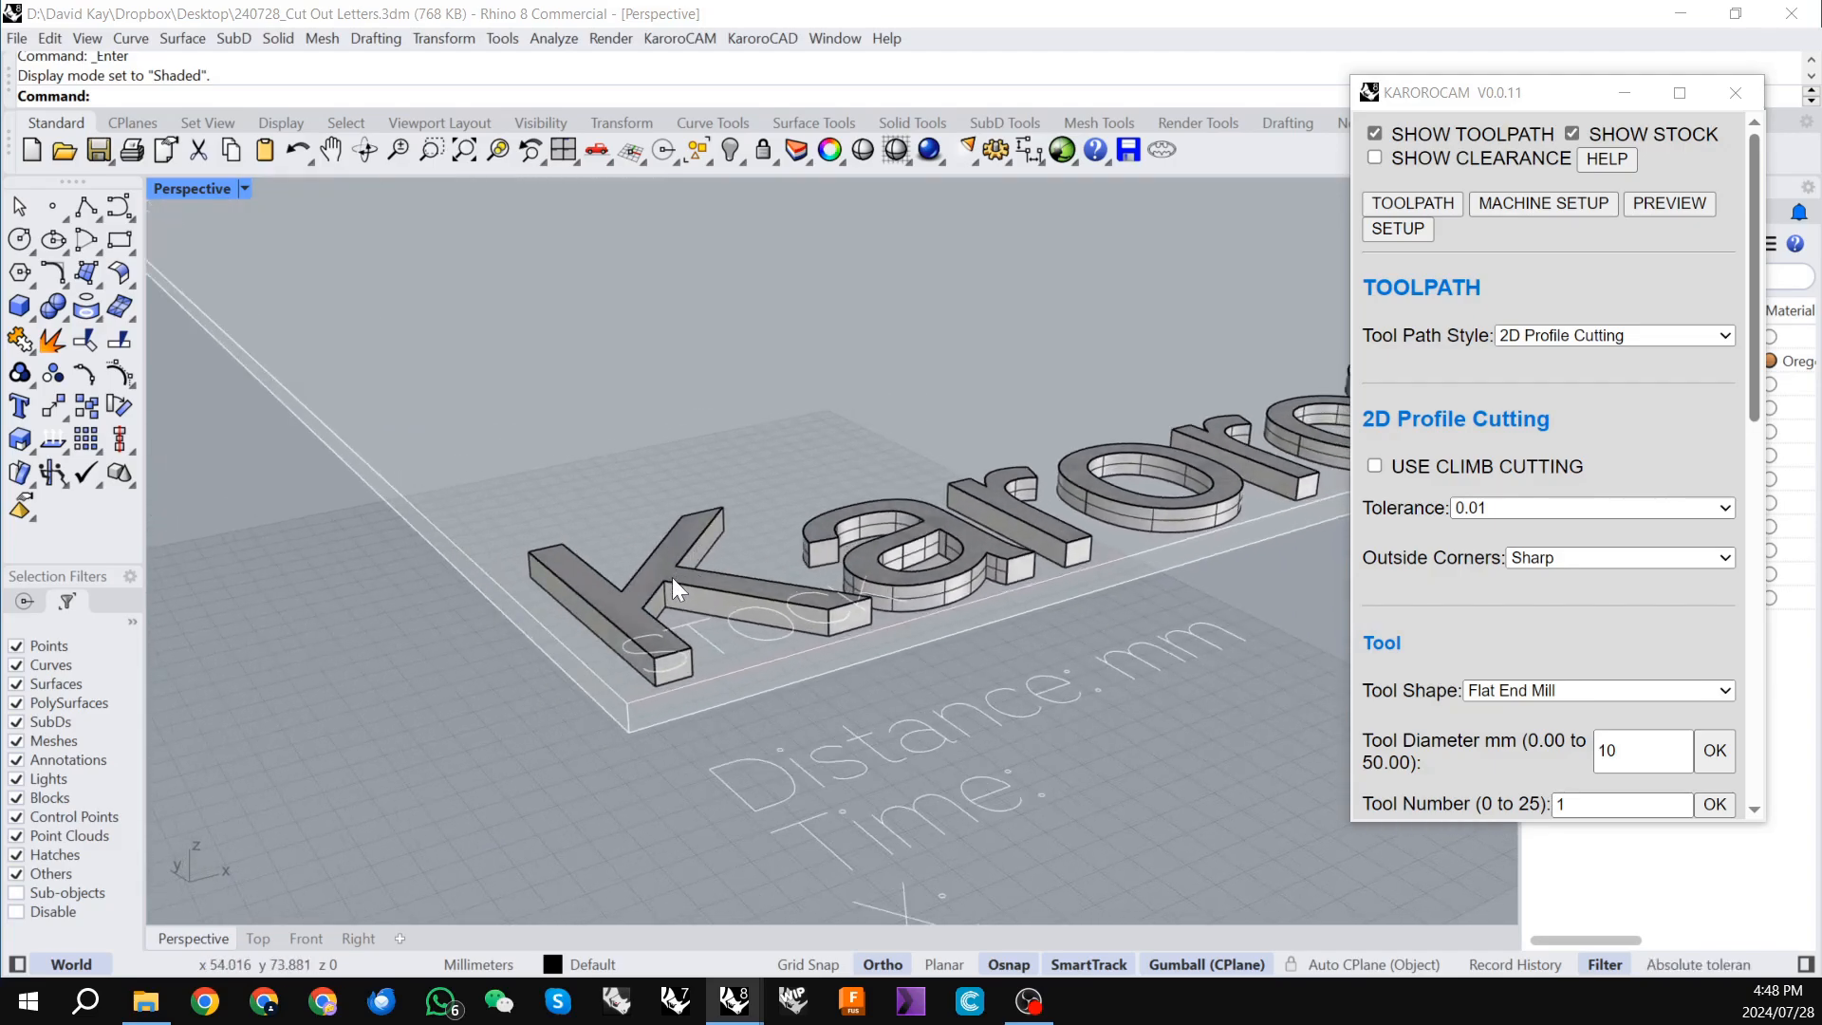
pyautogui.click(624, 617)
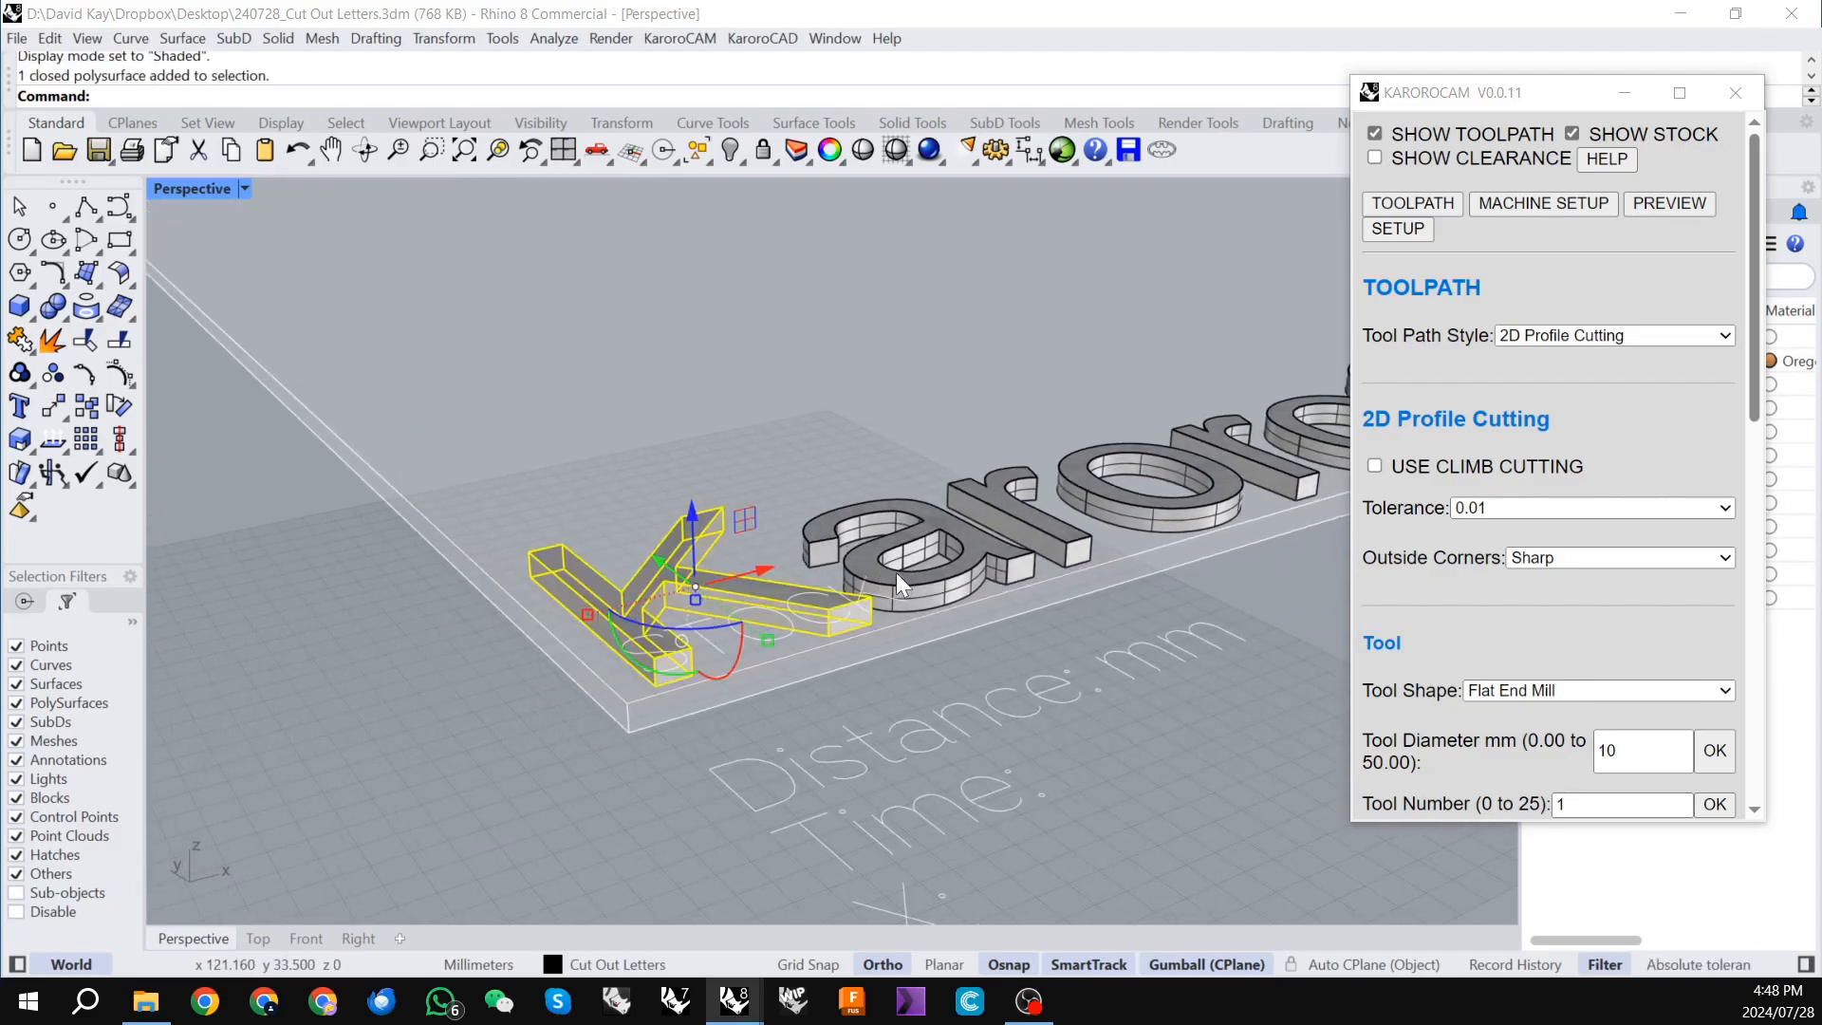
pyautogui.click(896, 572)
pyautogui.scroll(-4, 361, 616)
pyautogui.moveTo(674, 634); pyautogui.dragTo(925, 612, button='right')
pyautogui.click(837, 652)
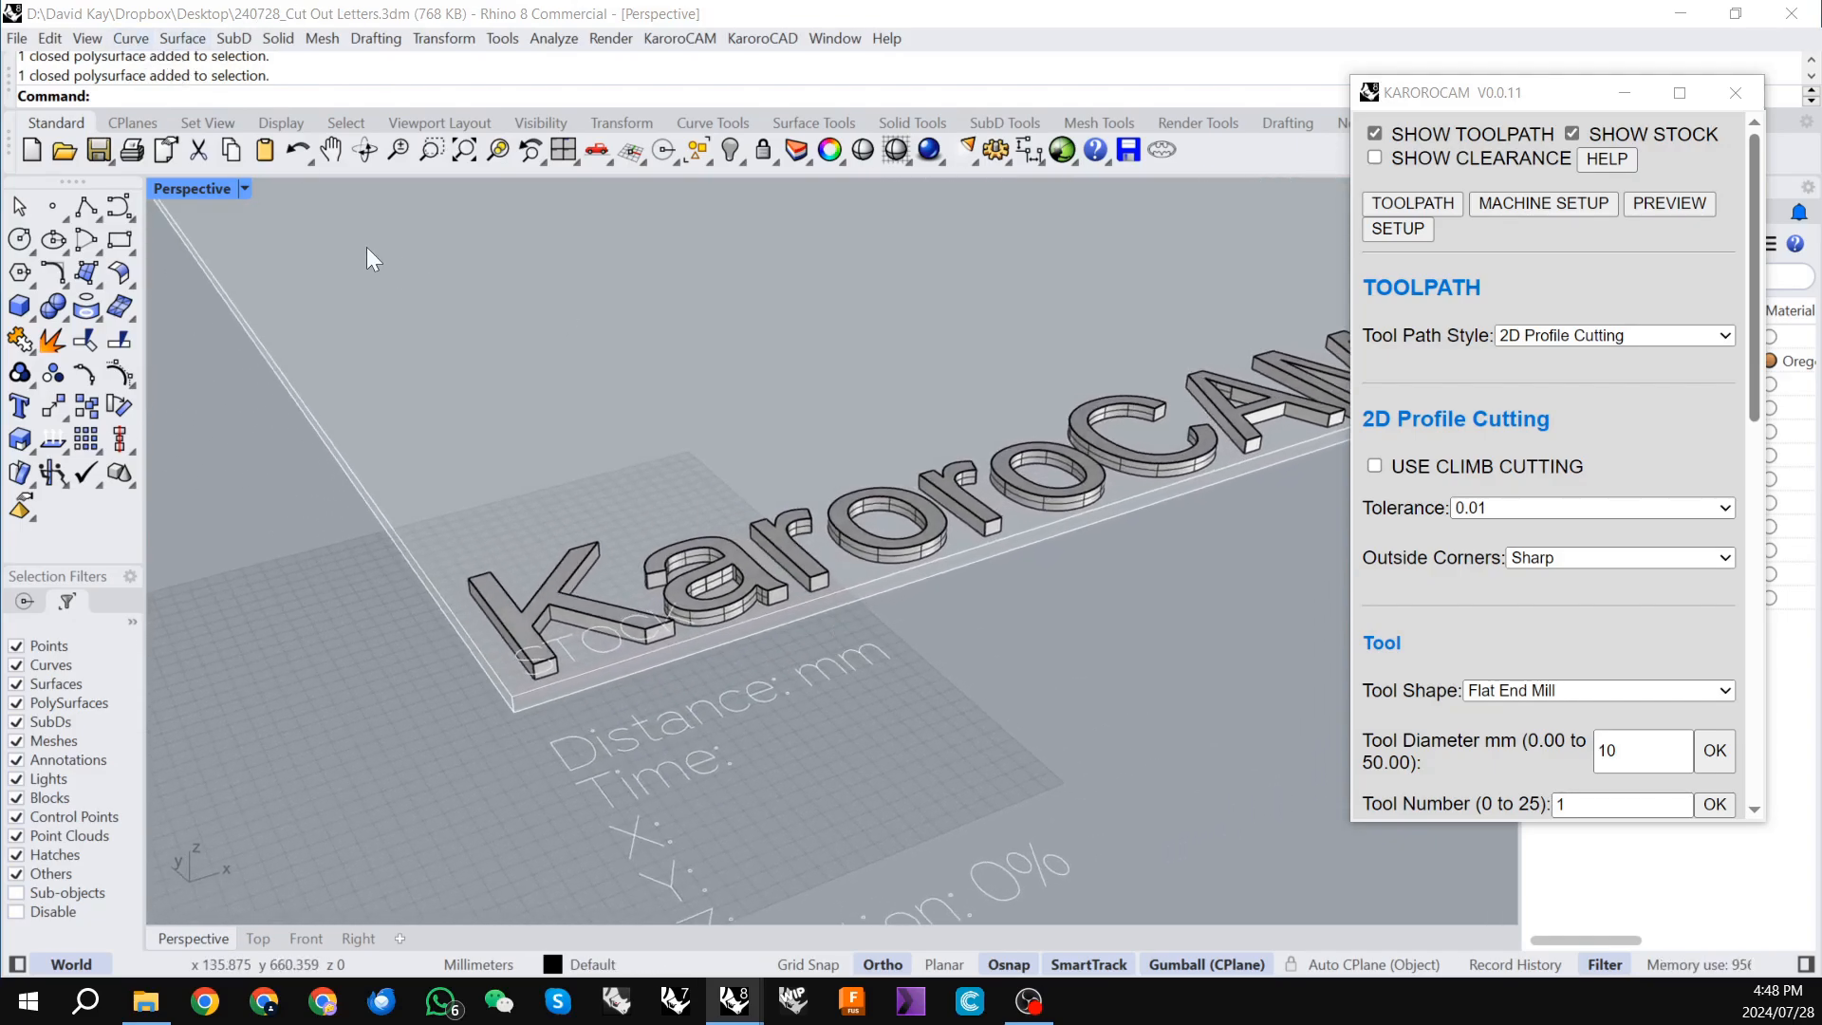
# Start Duplicate Face Border and pick the top faces of the letters K, a and the first r.
pyautogui.click(129, 42)
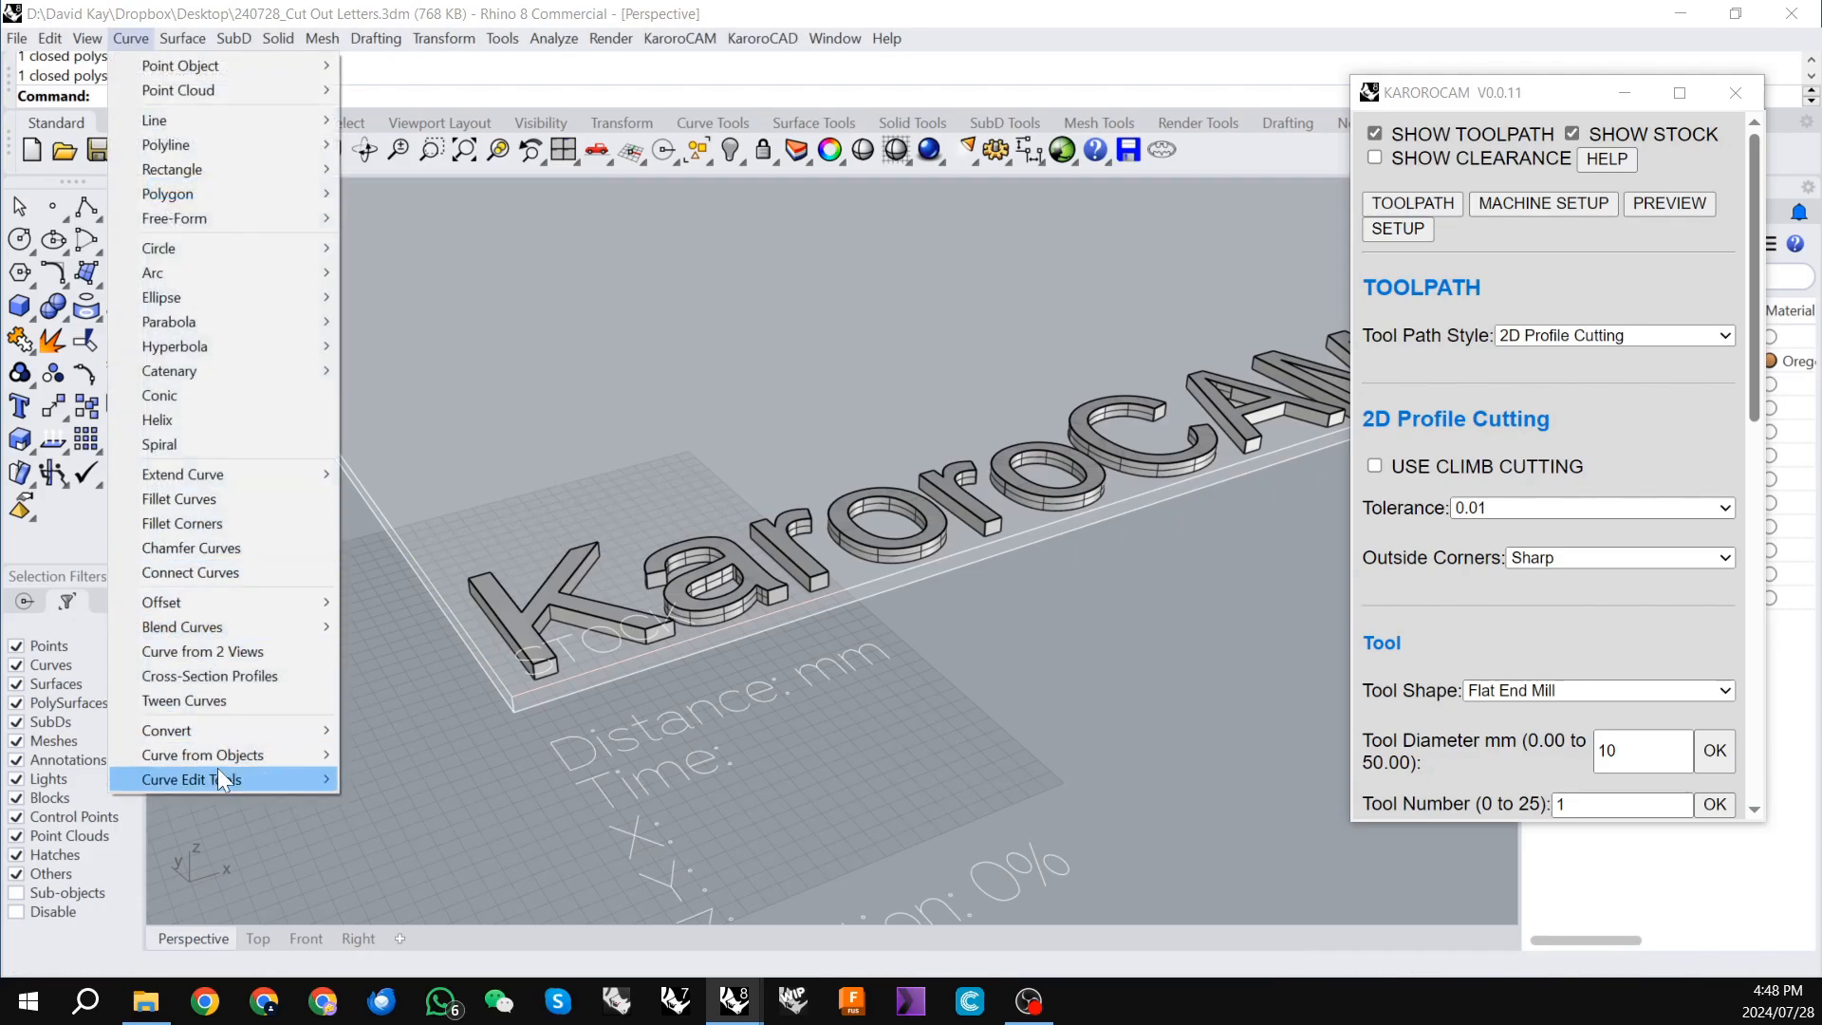
pyautogui.moveTo(220, 755)
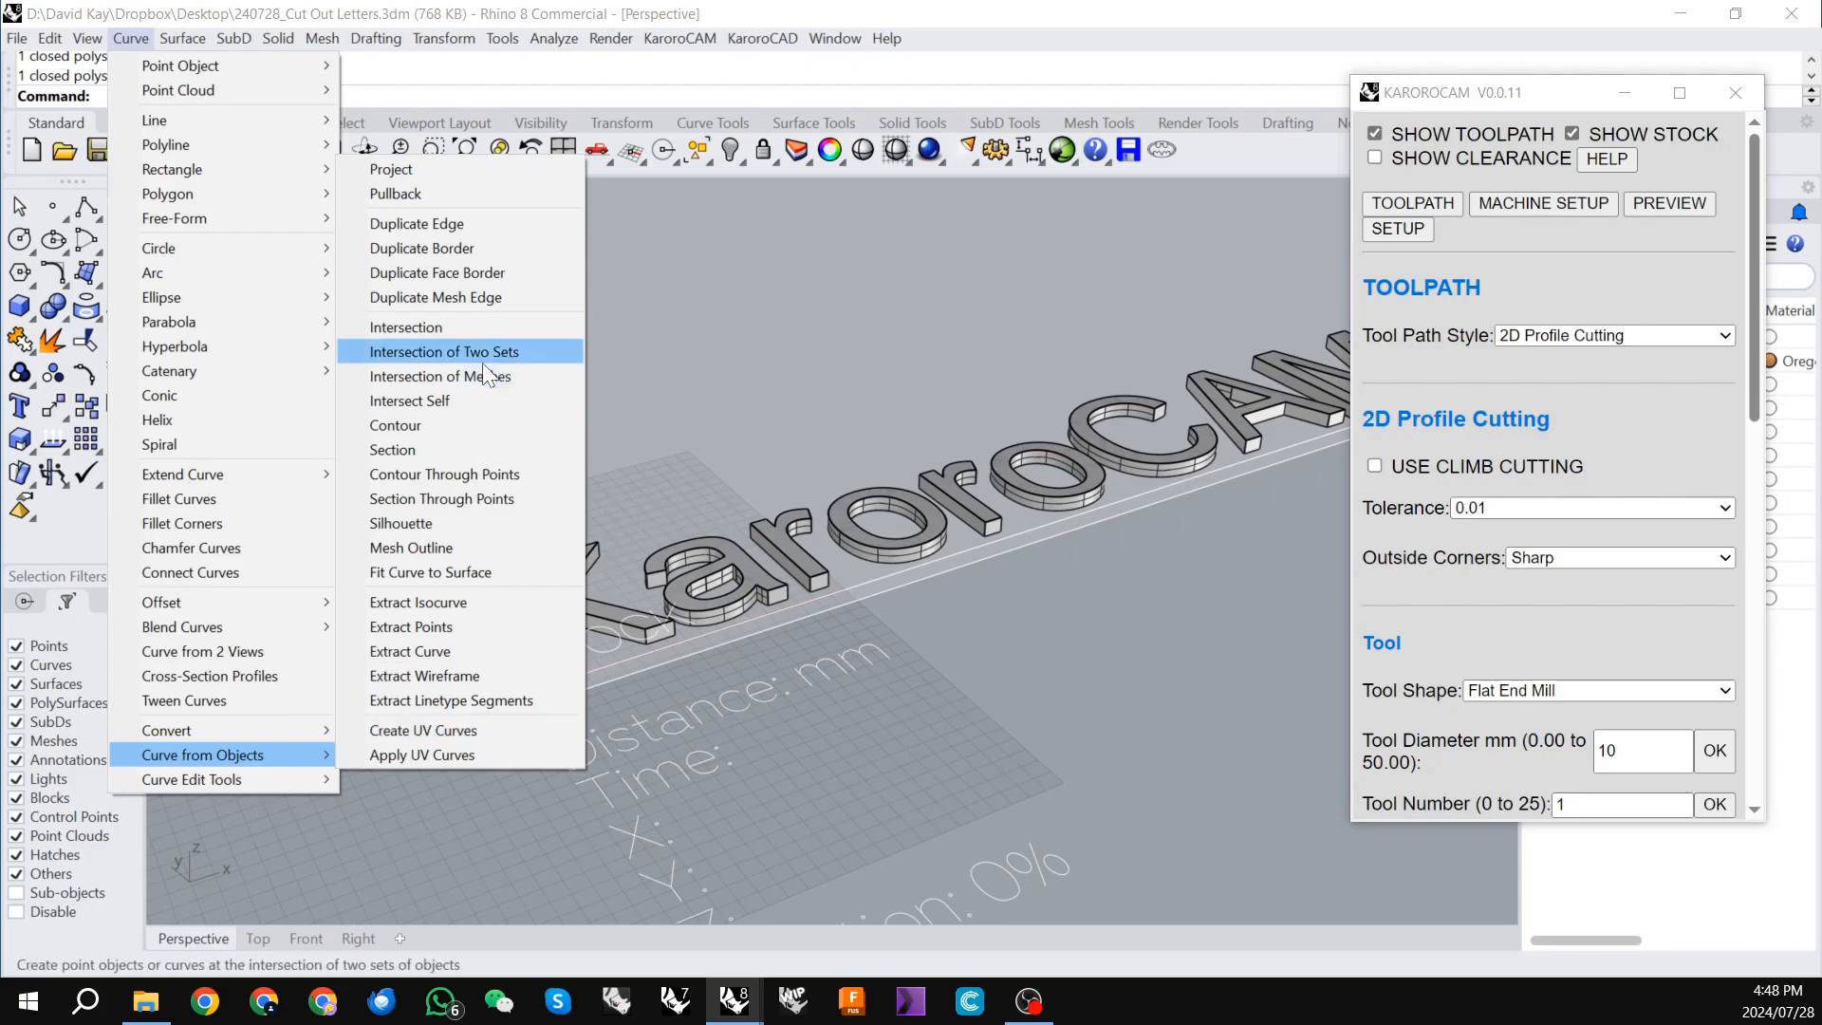
pyautogui.click(448, 271)
pyautogui.scroll(5, 509, 613)
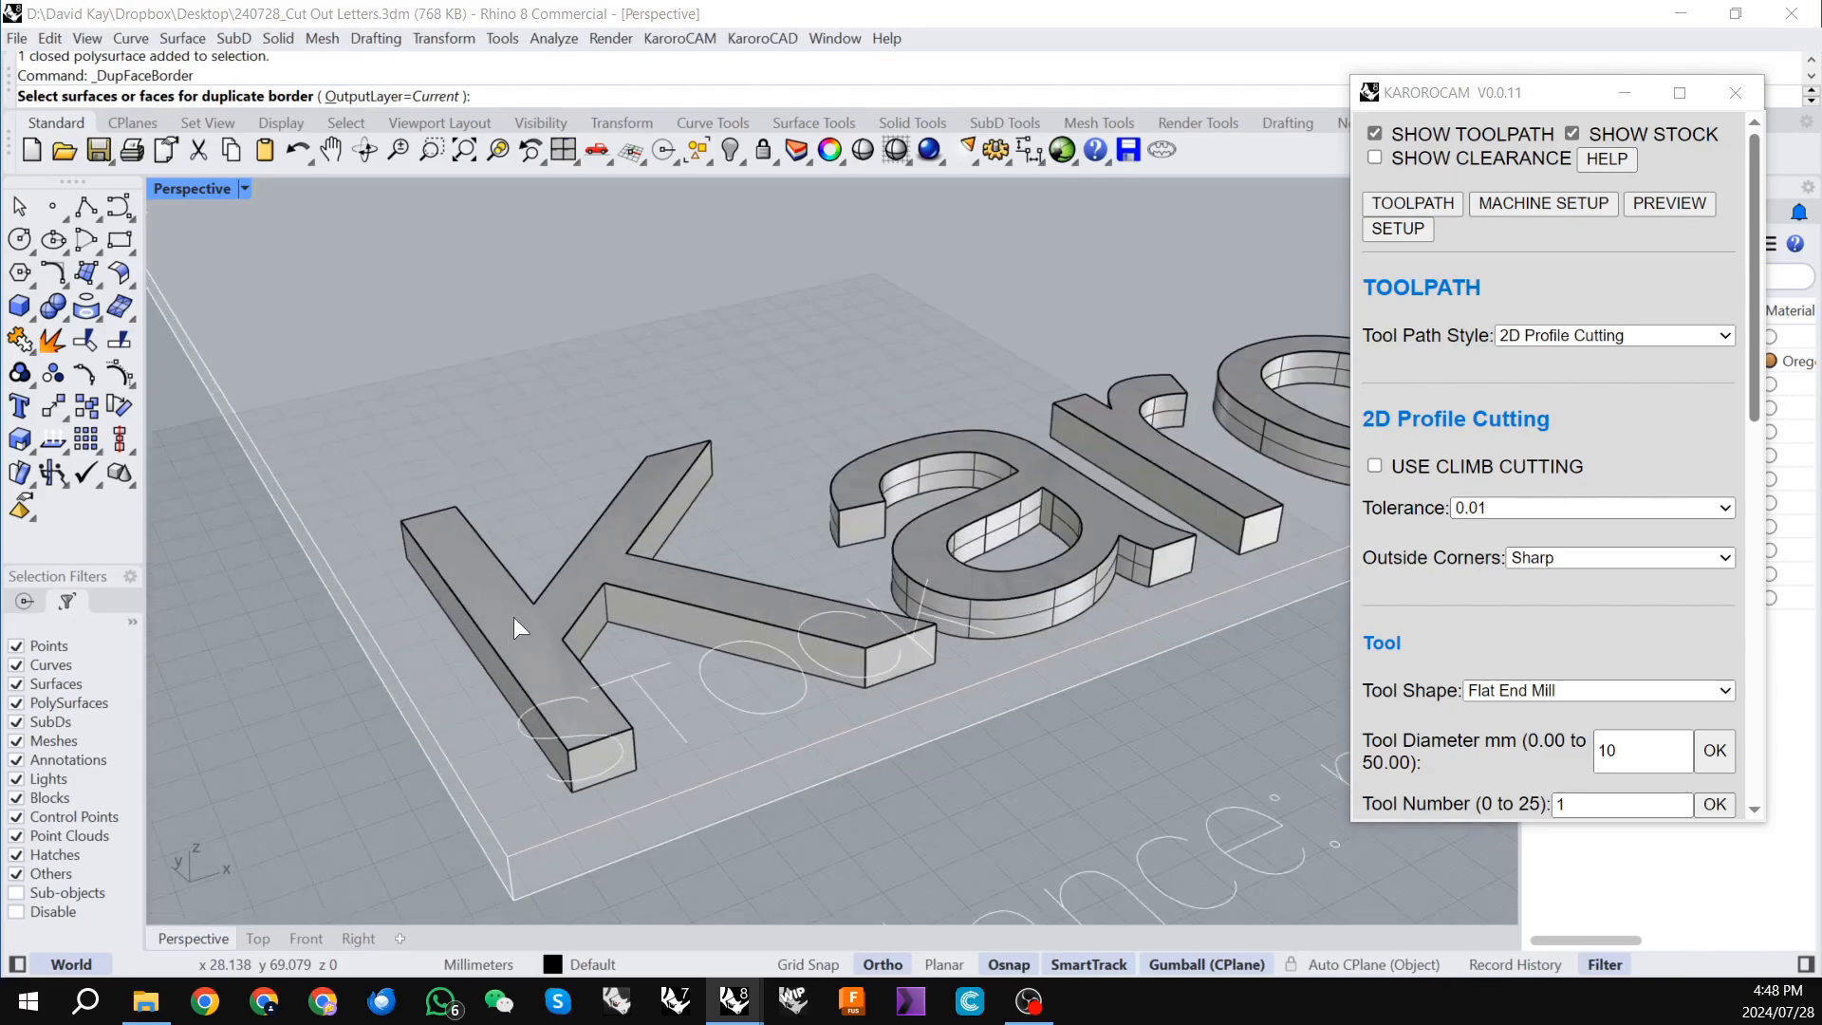
pyautogui.click(515, 616)
pyautogui.click(858, 482)
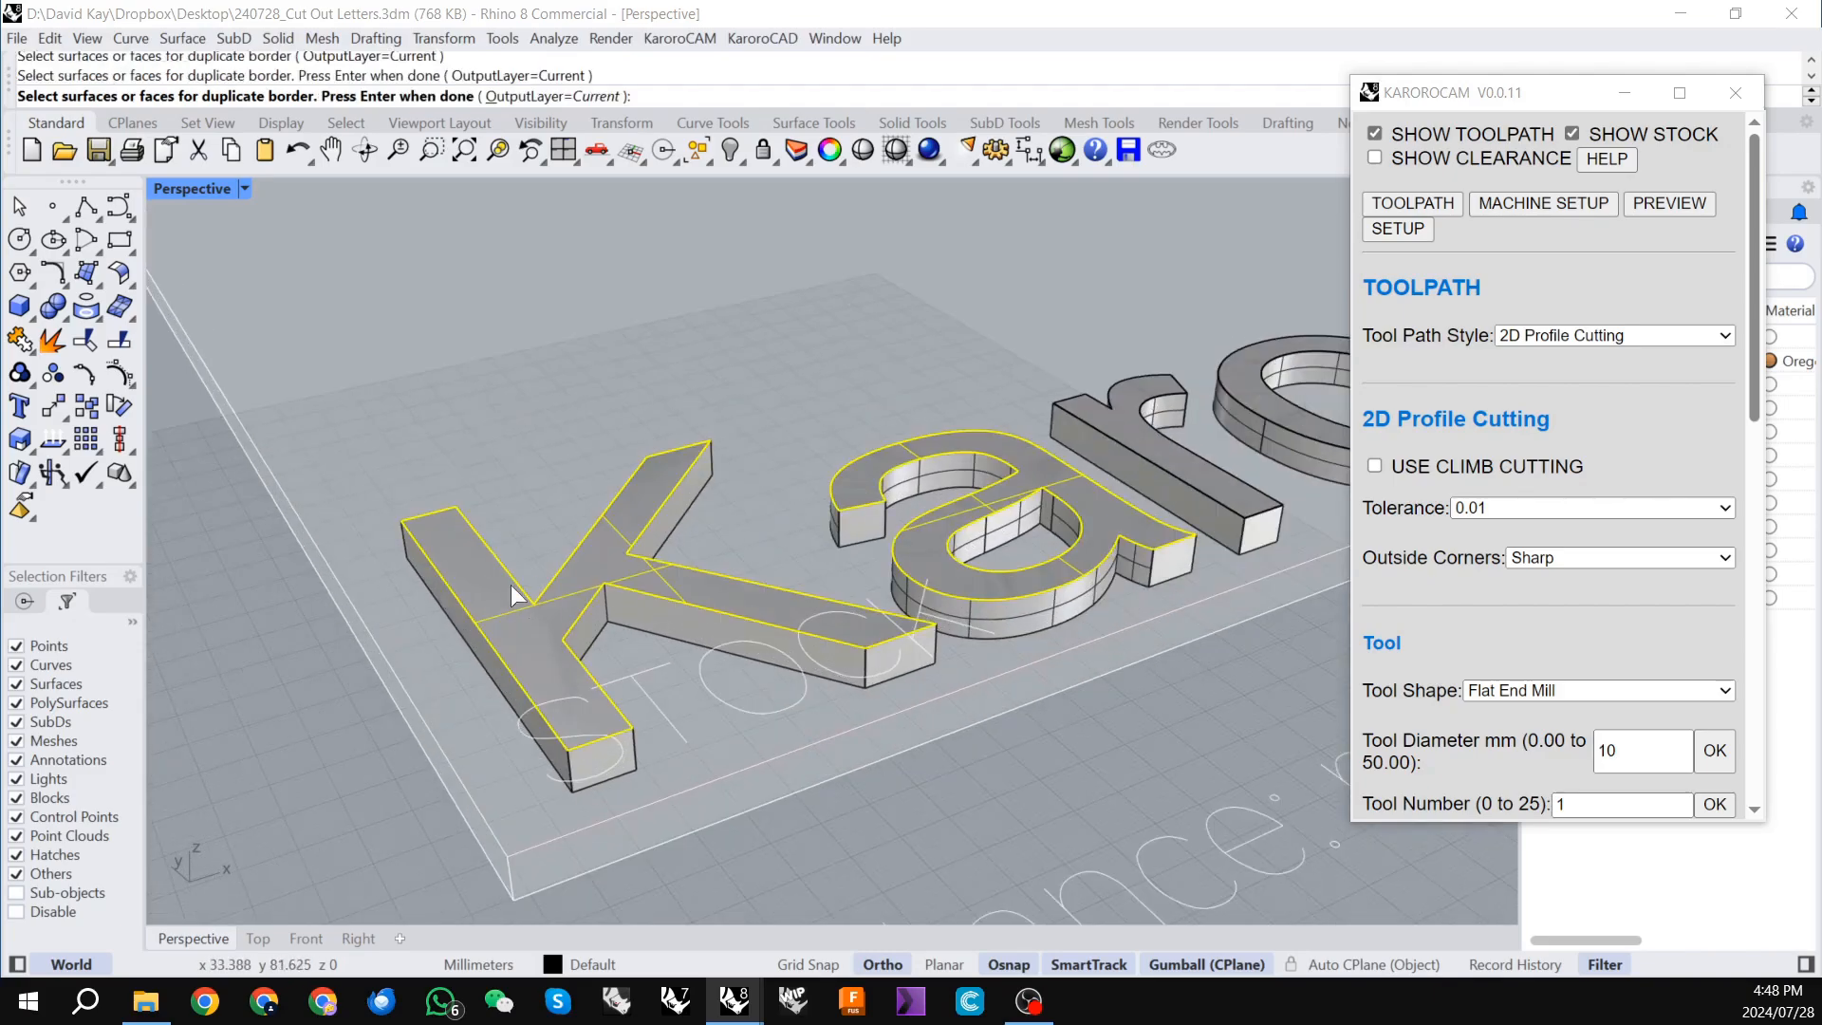
pyautogui.scroll(-3, 835, 486)
pyautogui.scroll(4, 813, 490)
pyautogui.click(995, 471)
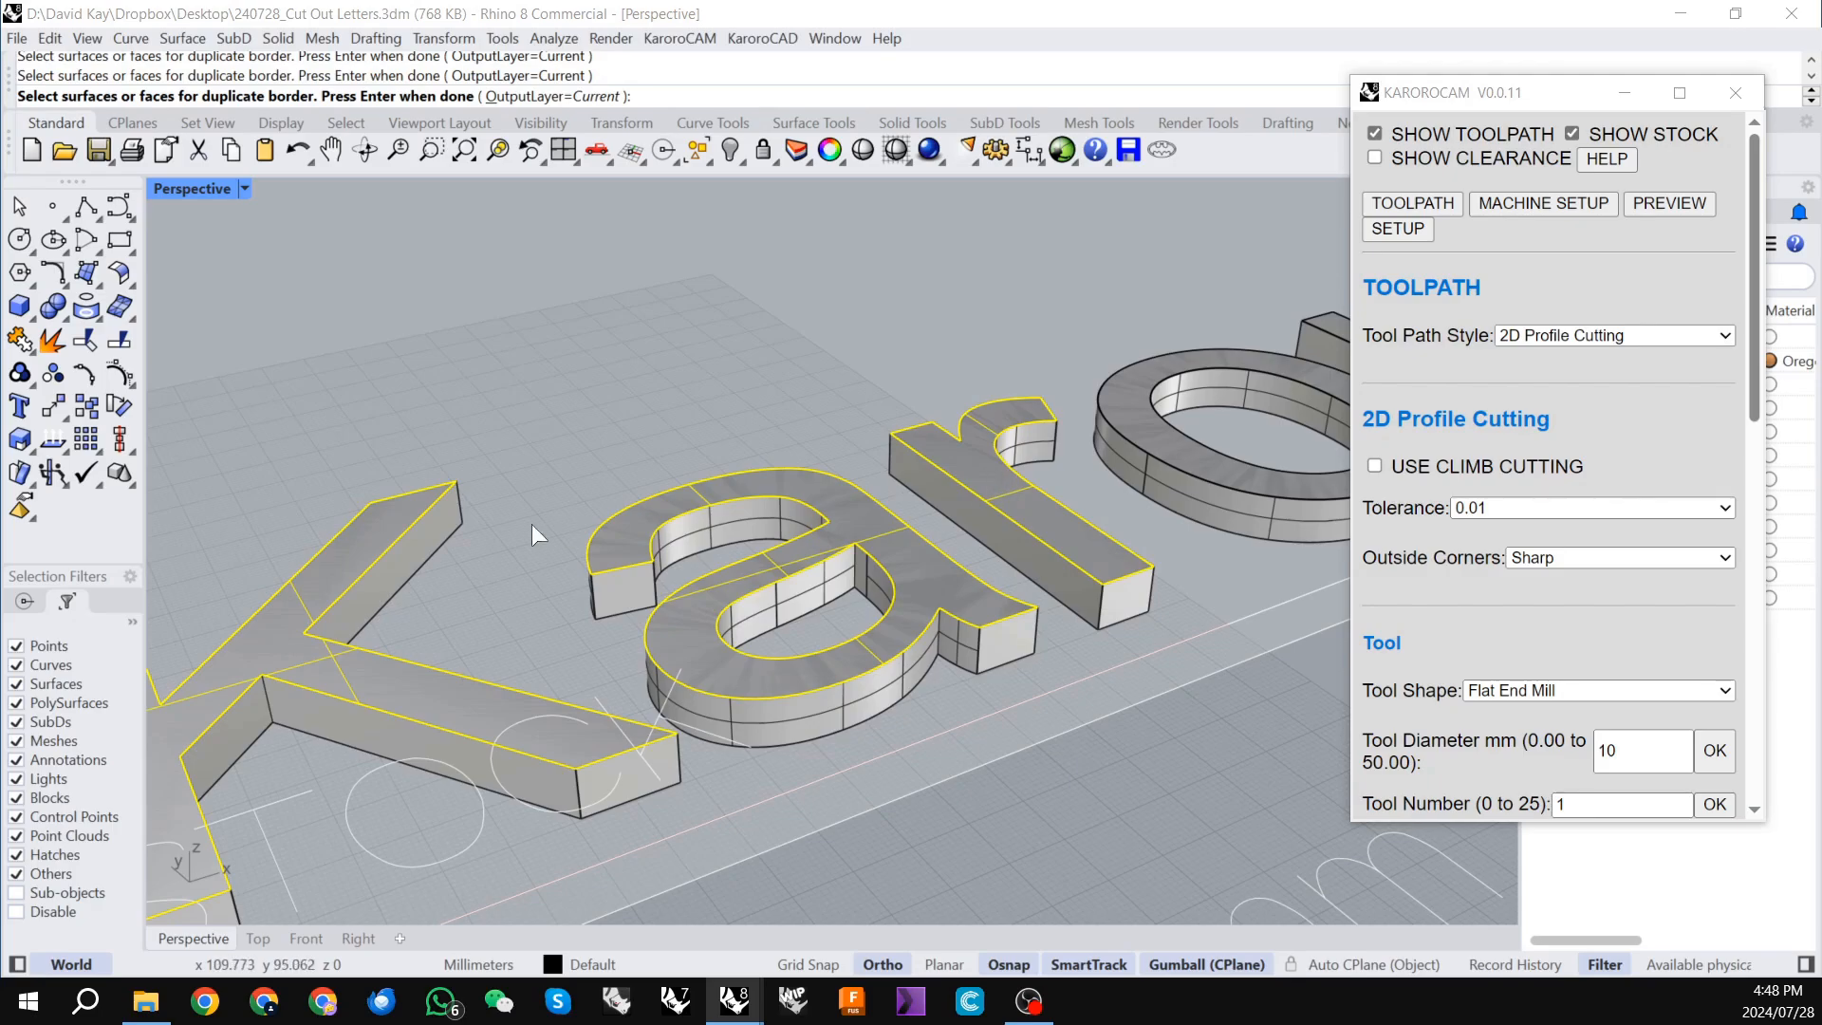
# Add the top faces of the following letters o, r, o and C to the face border selection.
pyautogui.scroll(-3, 531, 523)
pyautogui.scroll(4, 764, 495)
pyautogui.click(627, 505)
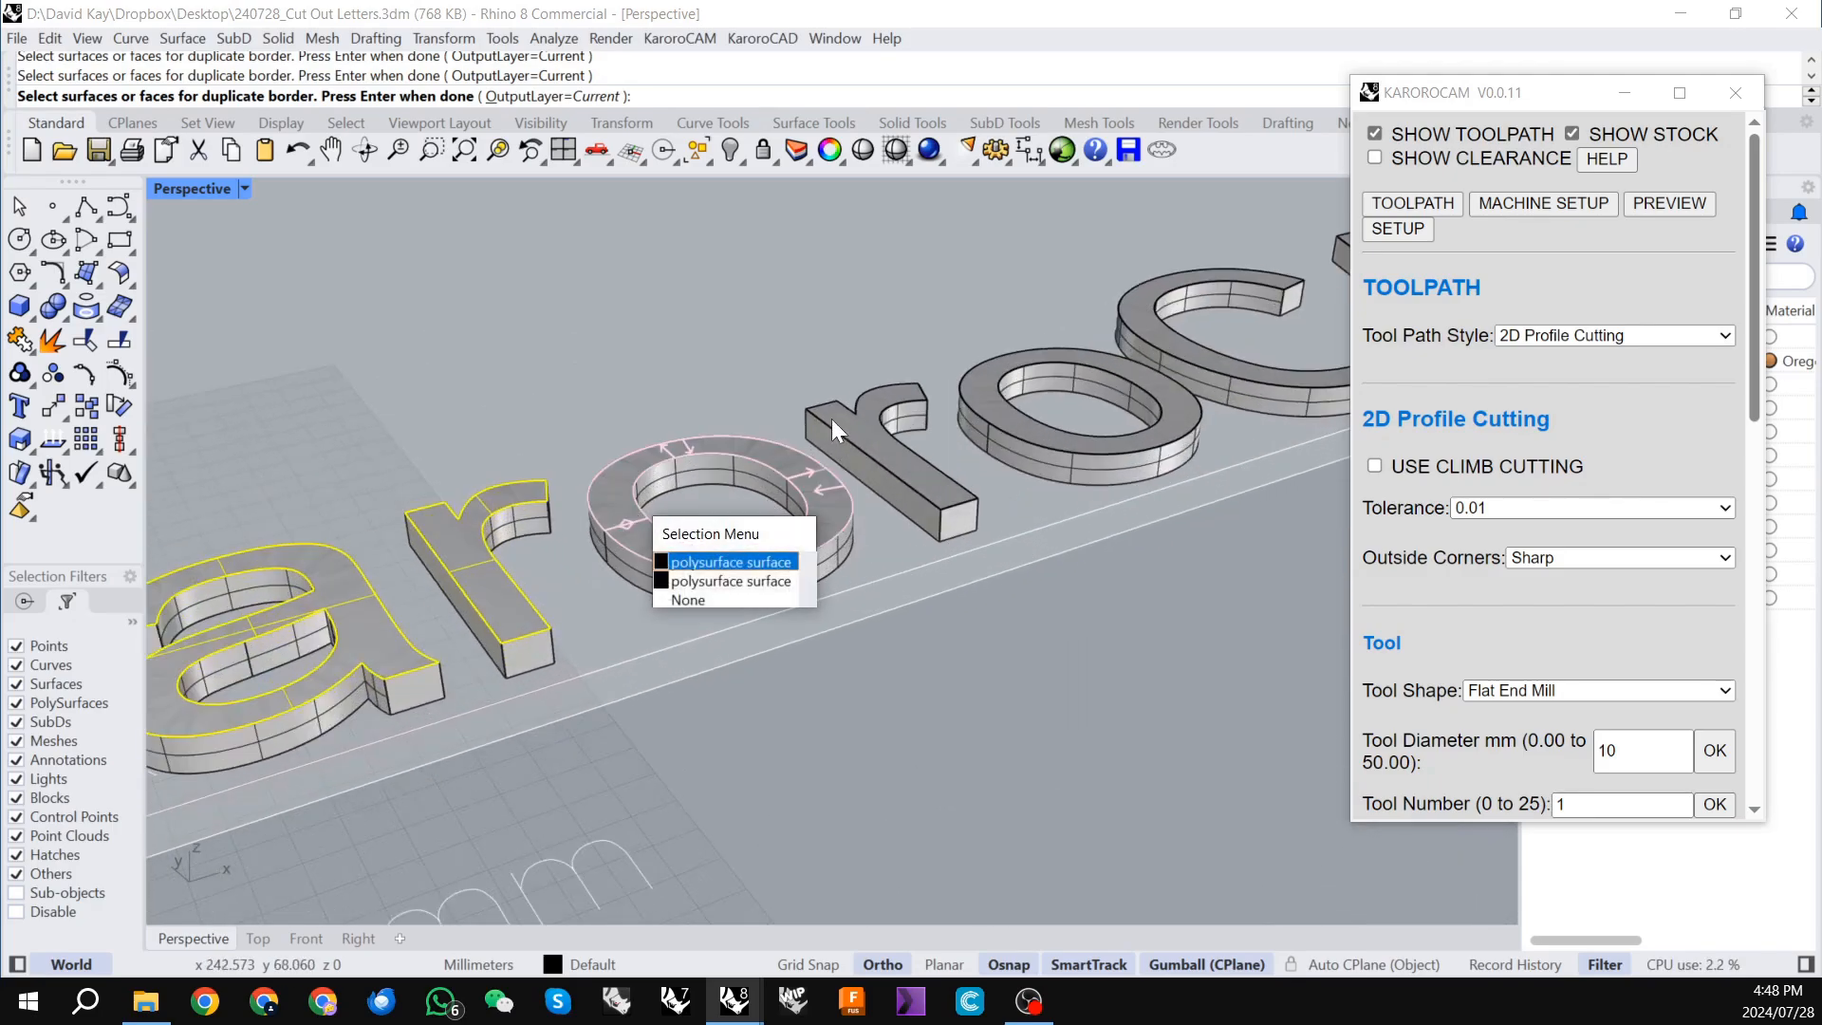
pyautogui.click(754, 556)
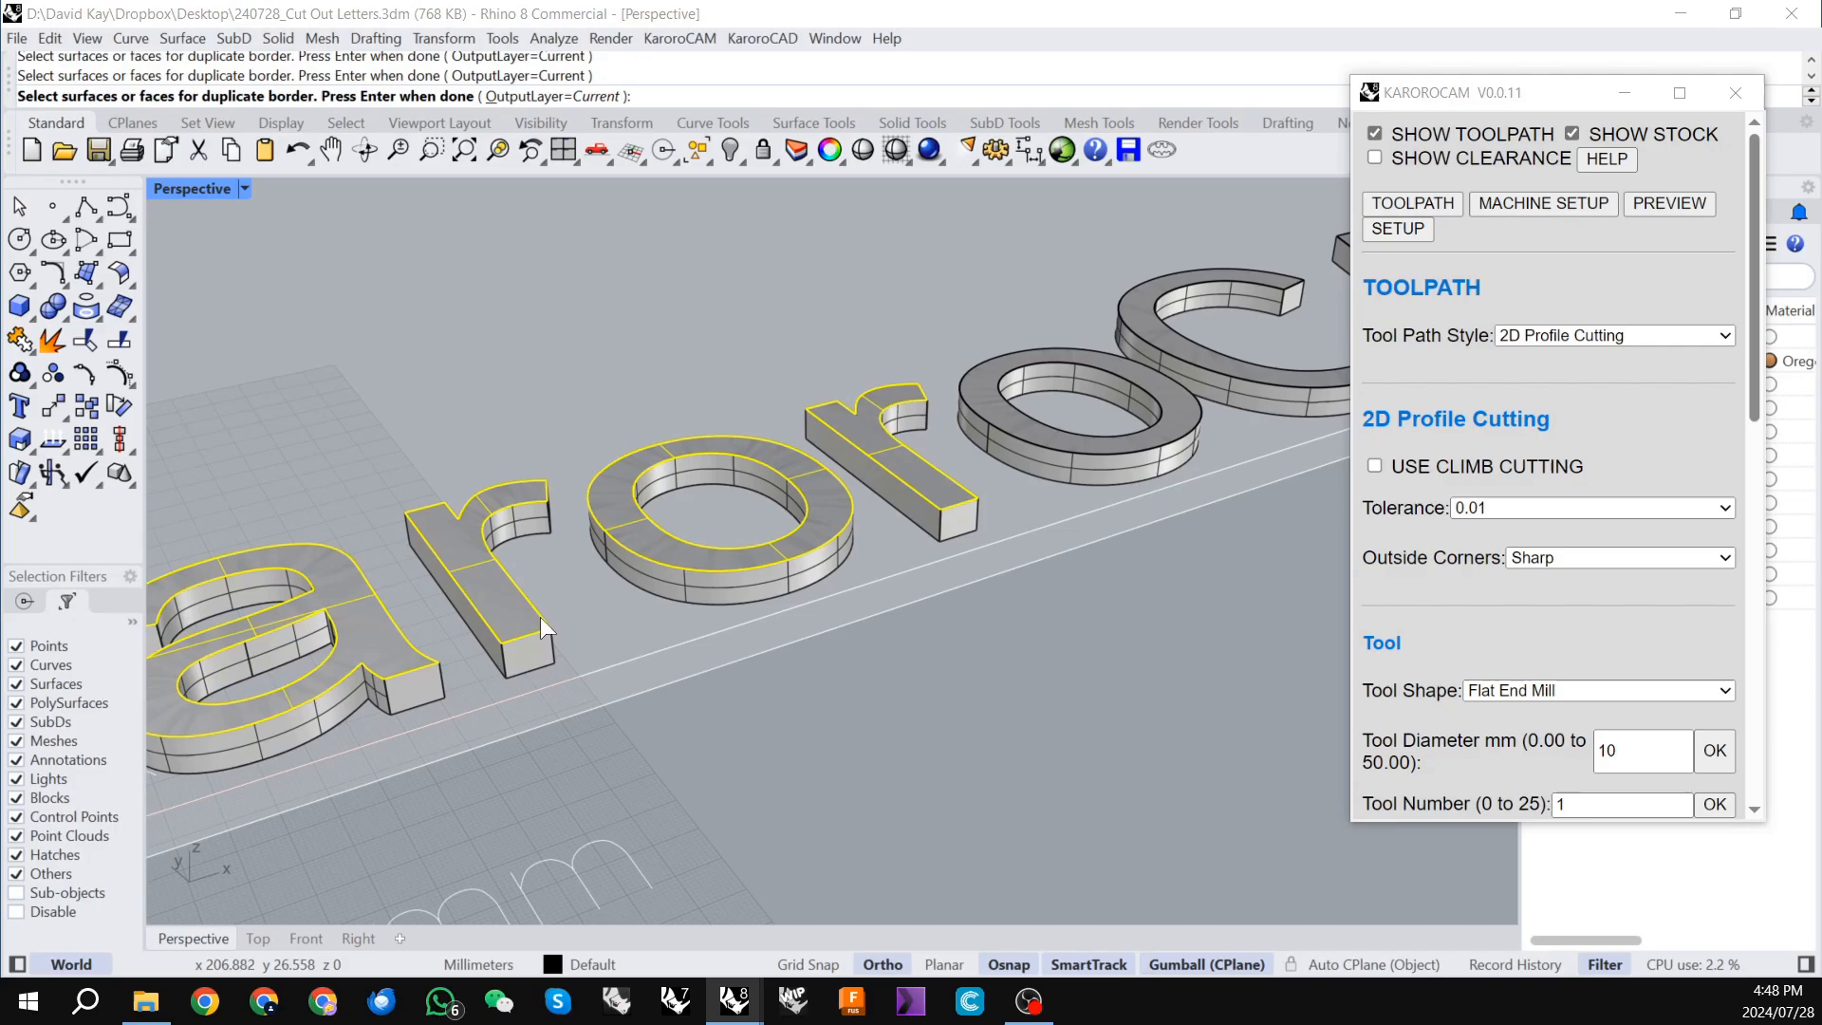
pyautogui.scroll(-3, 539, 617)
pyautogui.scroll(4, 700, 561)
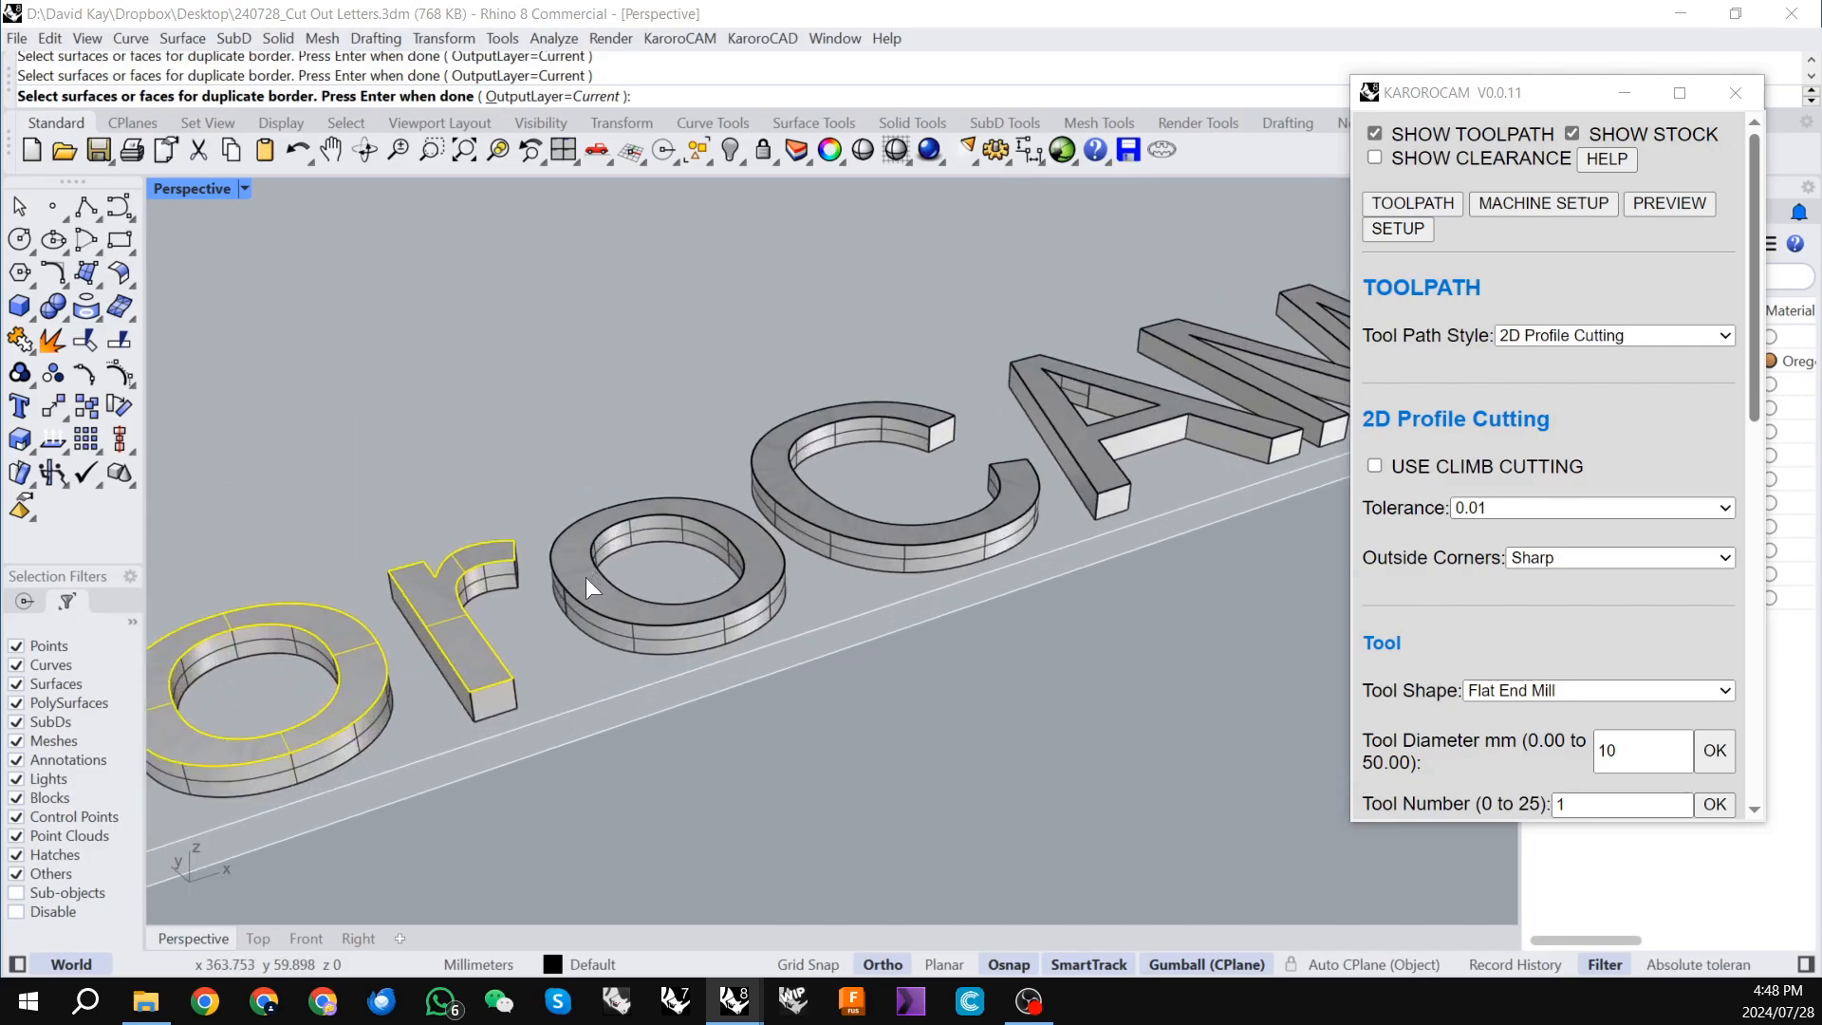
pyautogui.click(585, 575)
pyautogui.click(780, 471)
# Add the top faces of the letters A and M, and duplicate the borders of all picked faces.
pyautogui.scroll(-3, 780, 471)
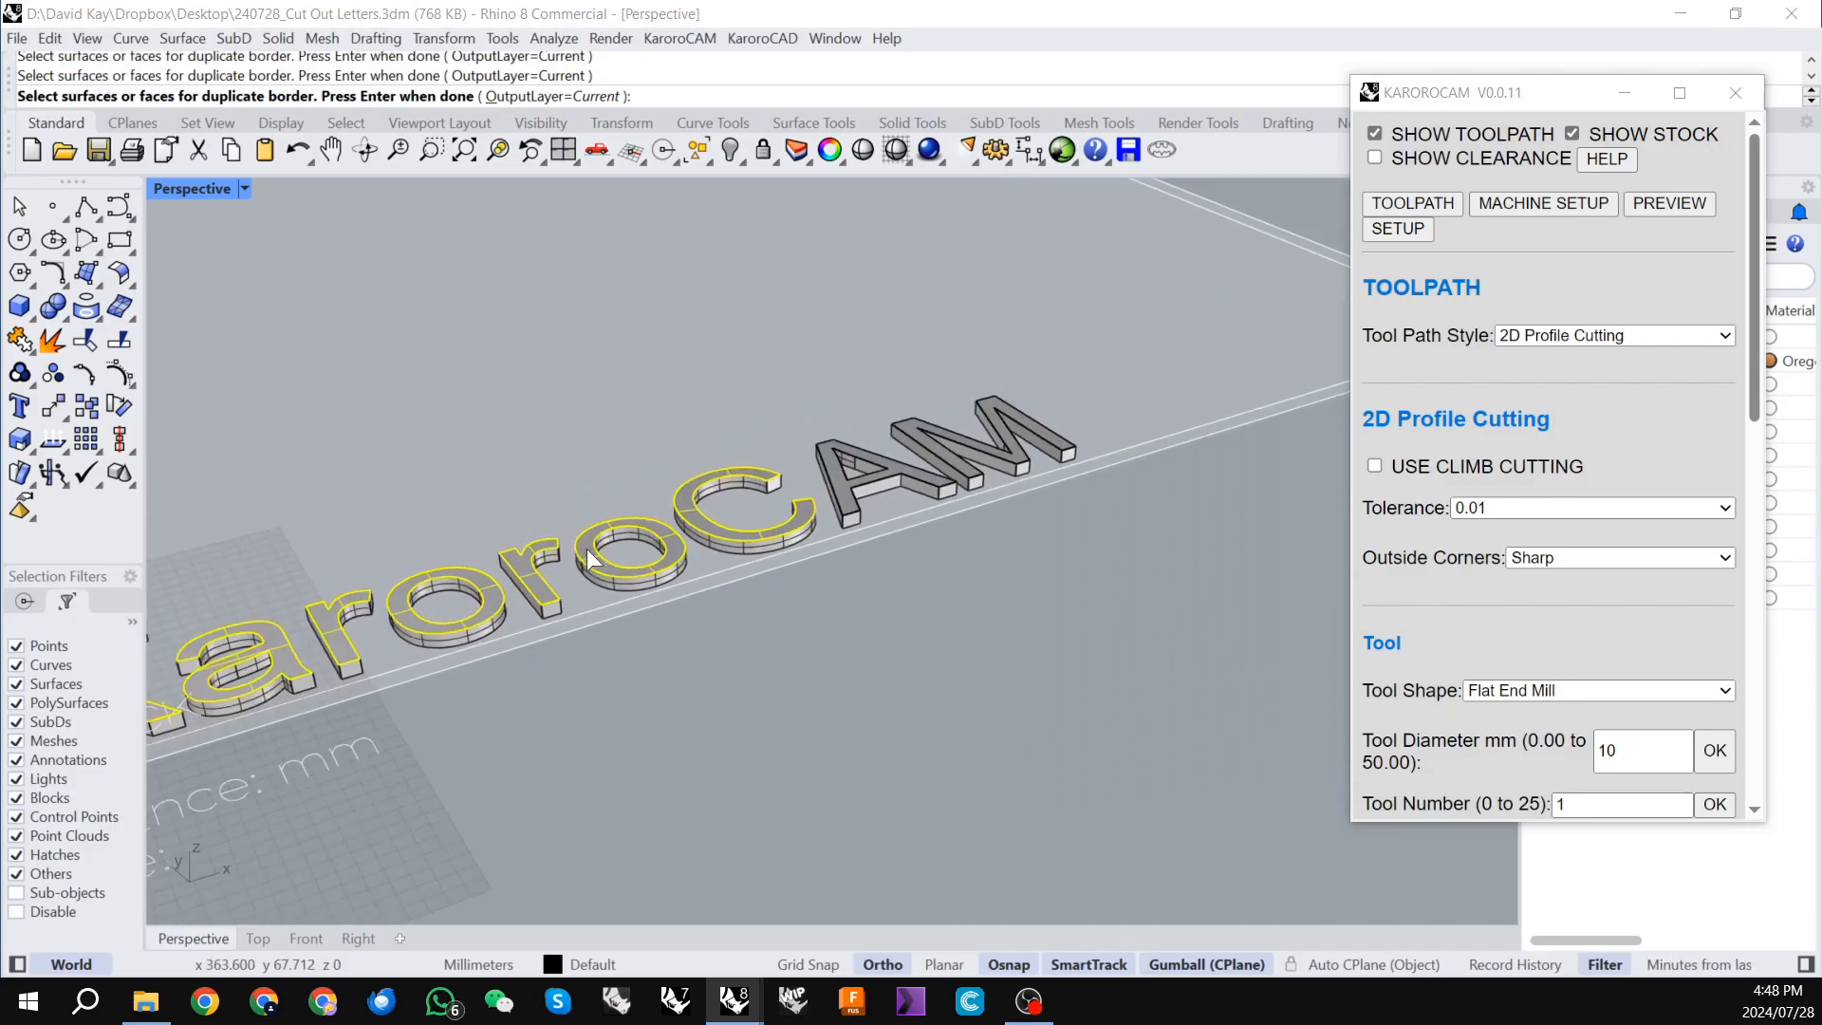
pyautogui.scroll(4, 856, 460)
pyautogui.click(790, 510)
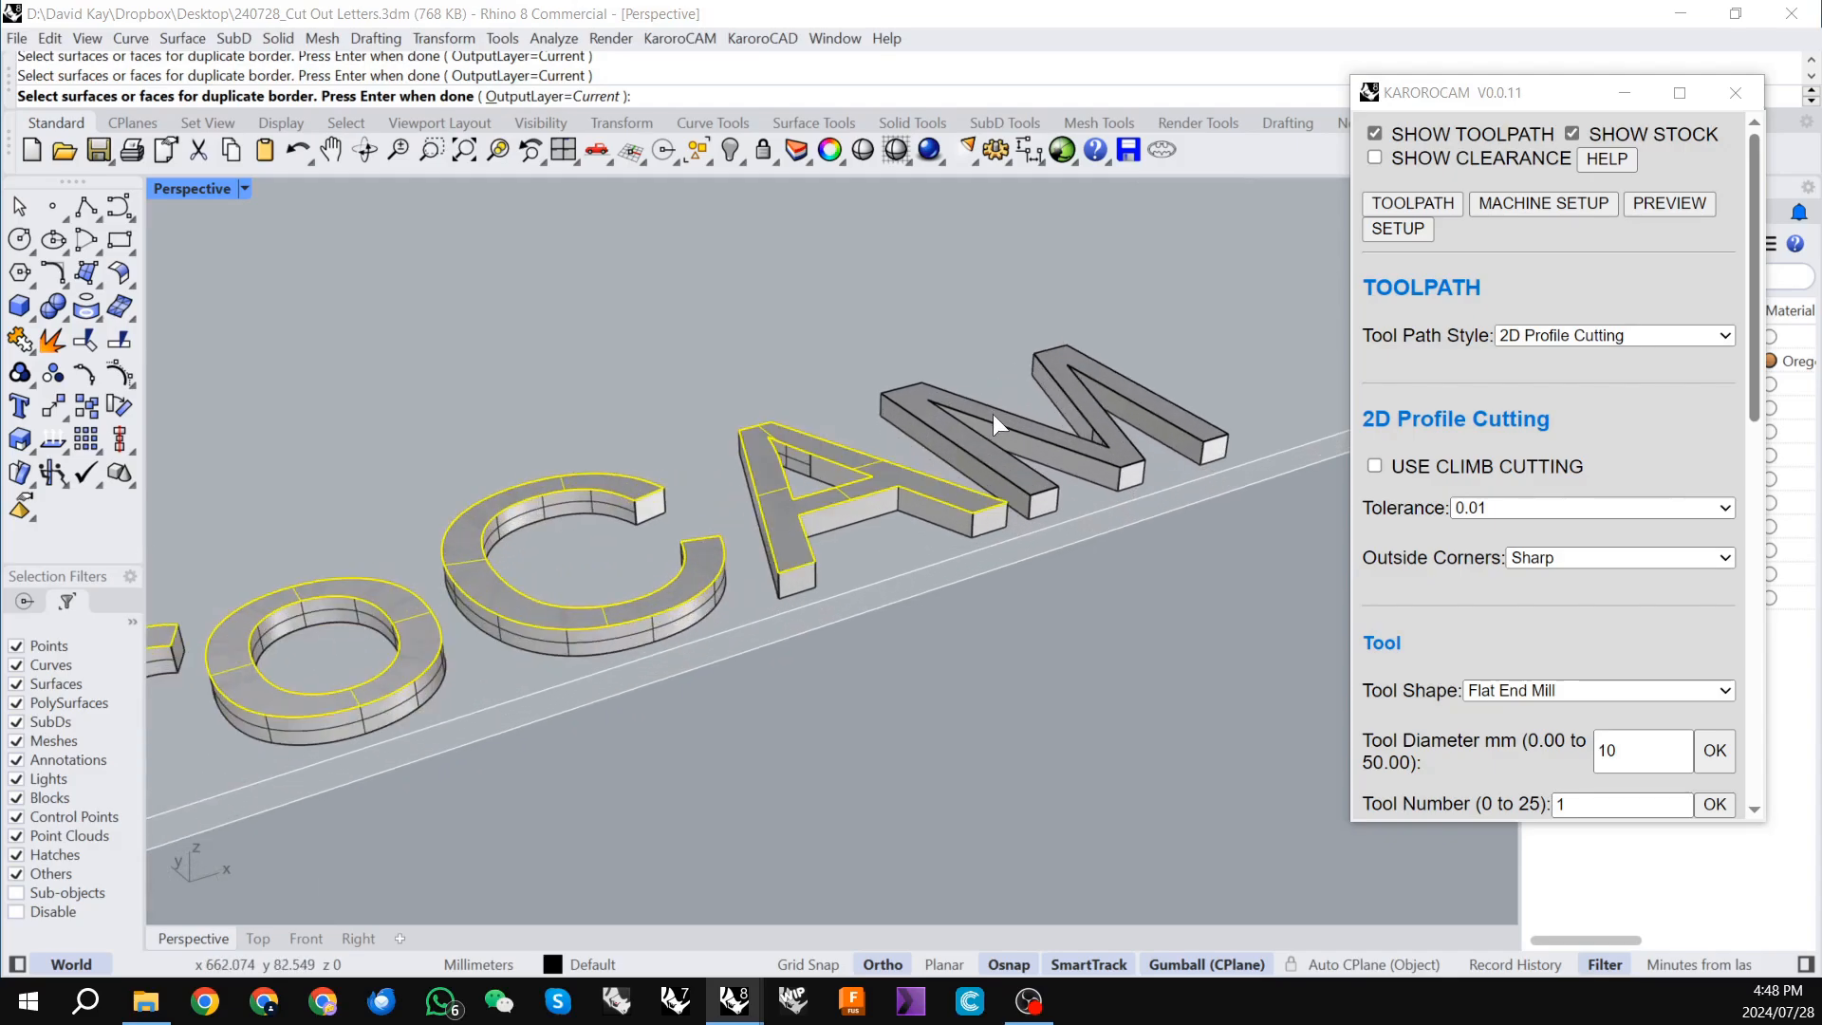
pyautogui.click(920, 393)
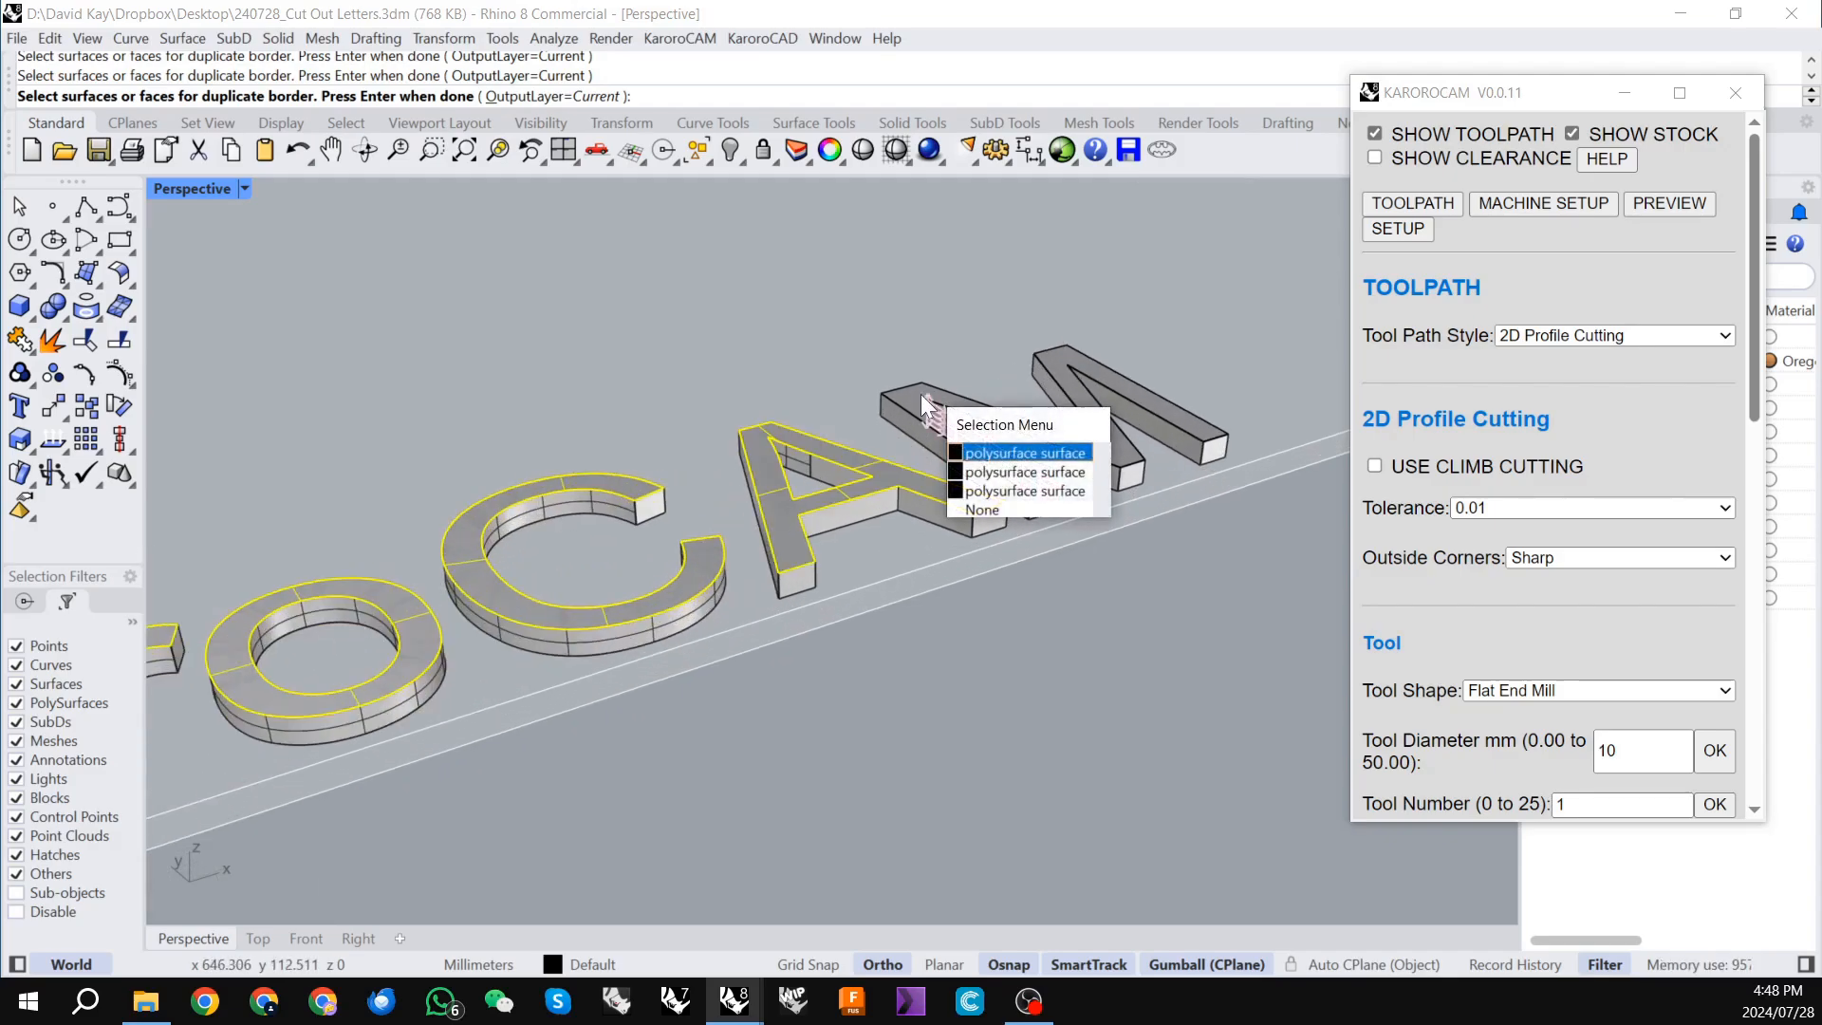
pyautogui.click(1006, 486)
pyautogui.press('Return')
# Hide the Cut Out Letters layer so only the duplicated border curves show, and deselect the curves.
pyautogui.scroll(-2, 1021, 530)
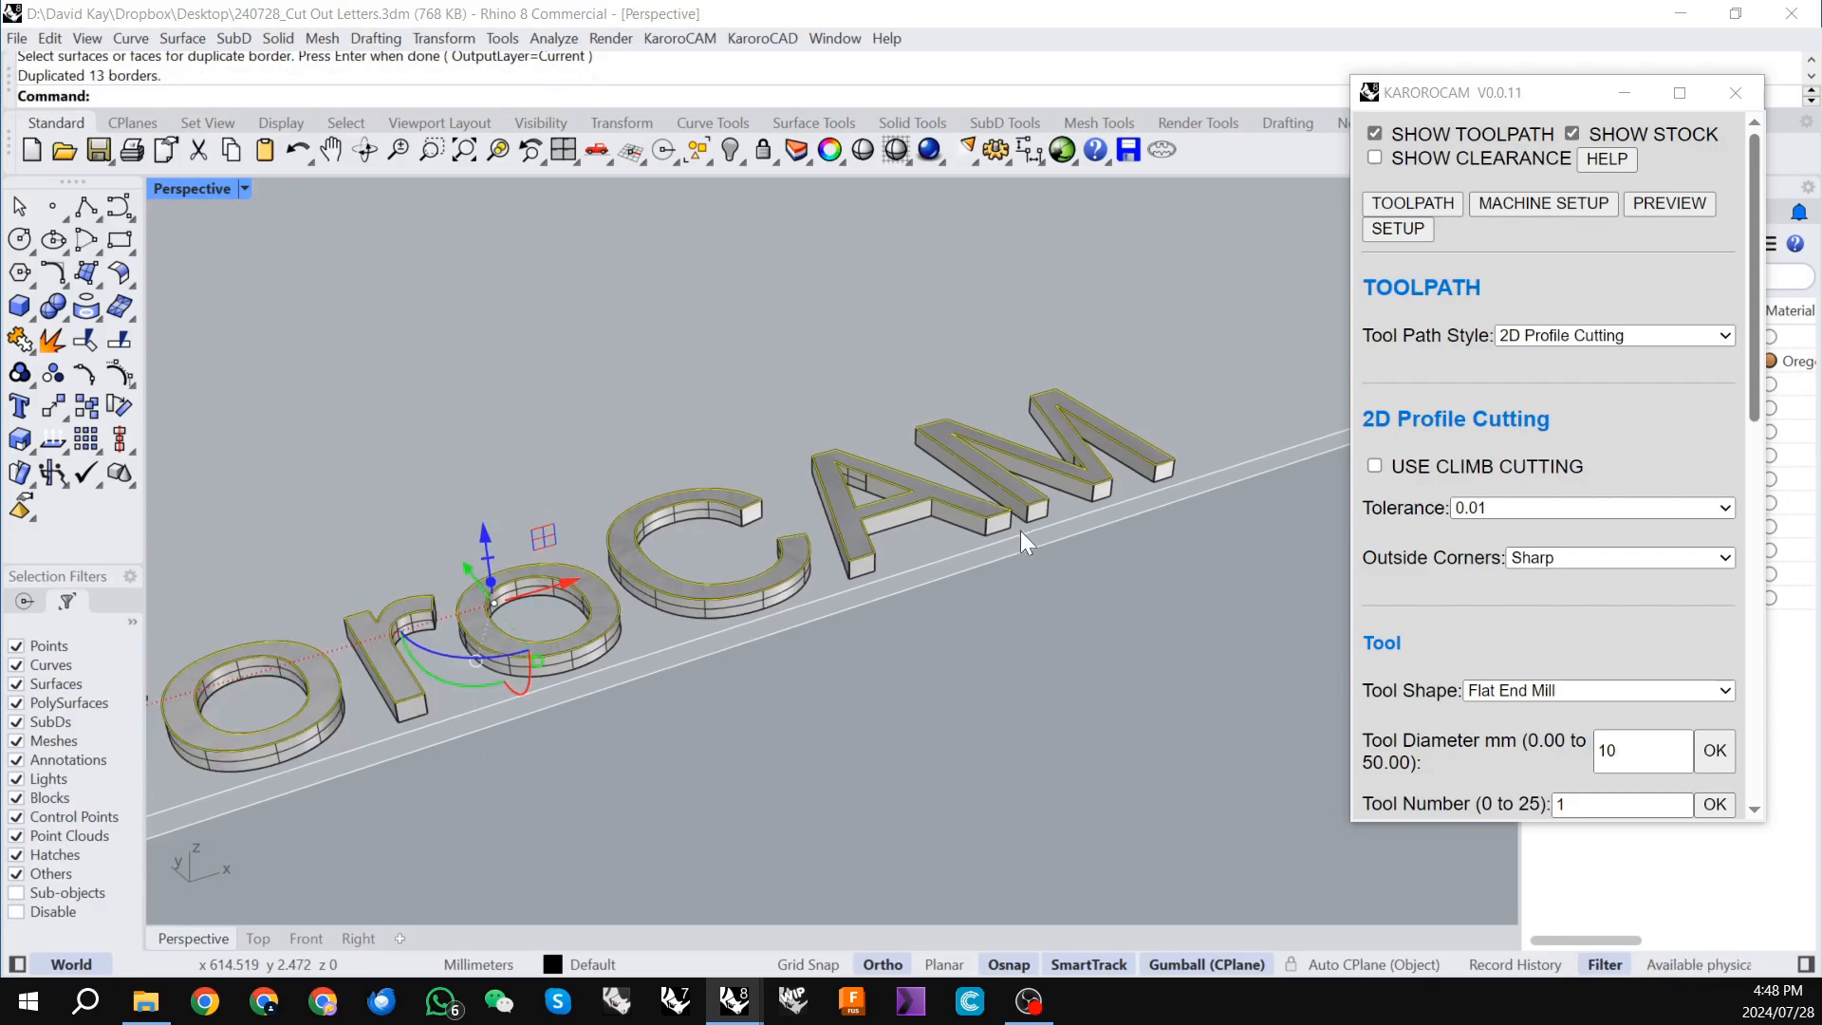
pyautogui.moveTo(1021, 672); pyautogui.dragTo(1018, 651, button='right')
pyautogui.moveTo(1488, 91); pyautogui.dragTo(1141, 110)
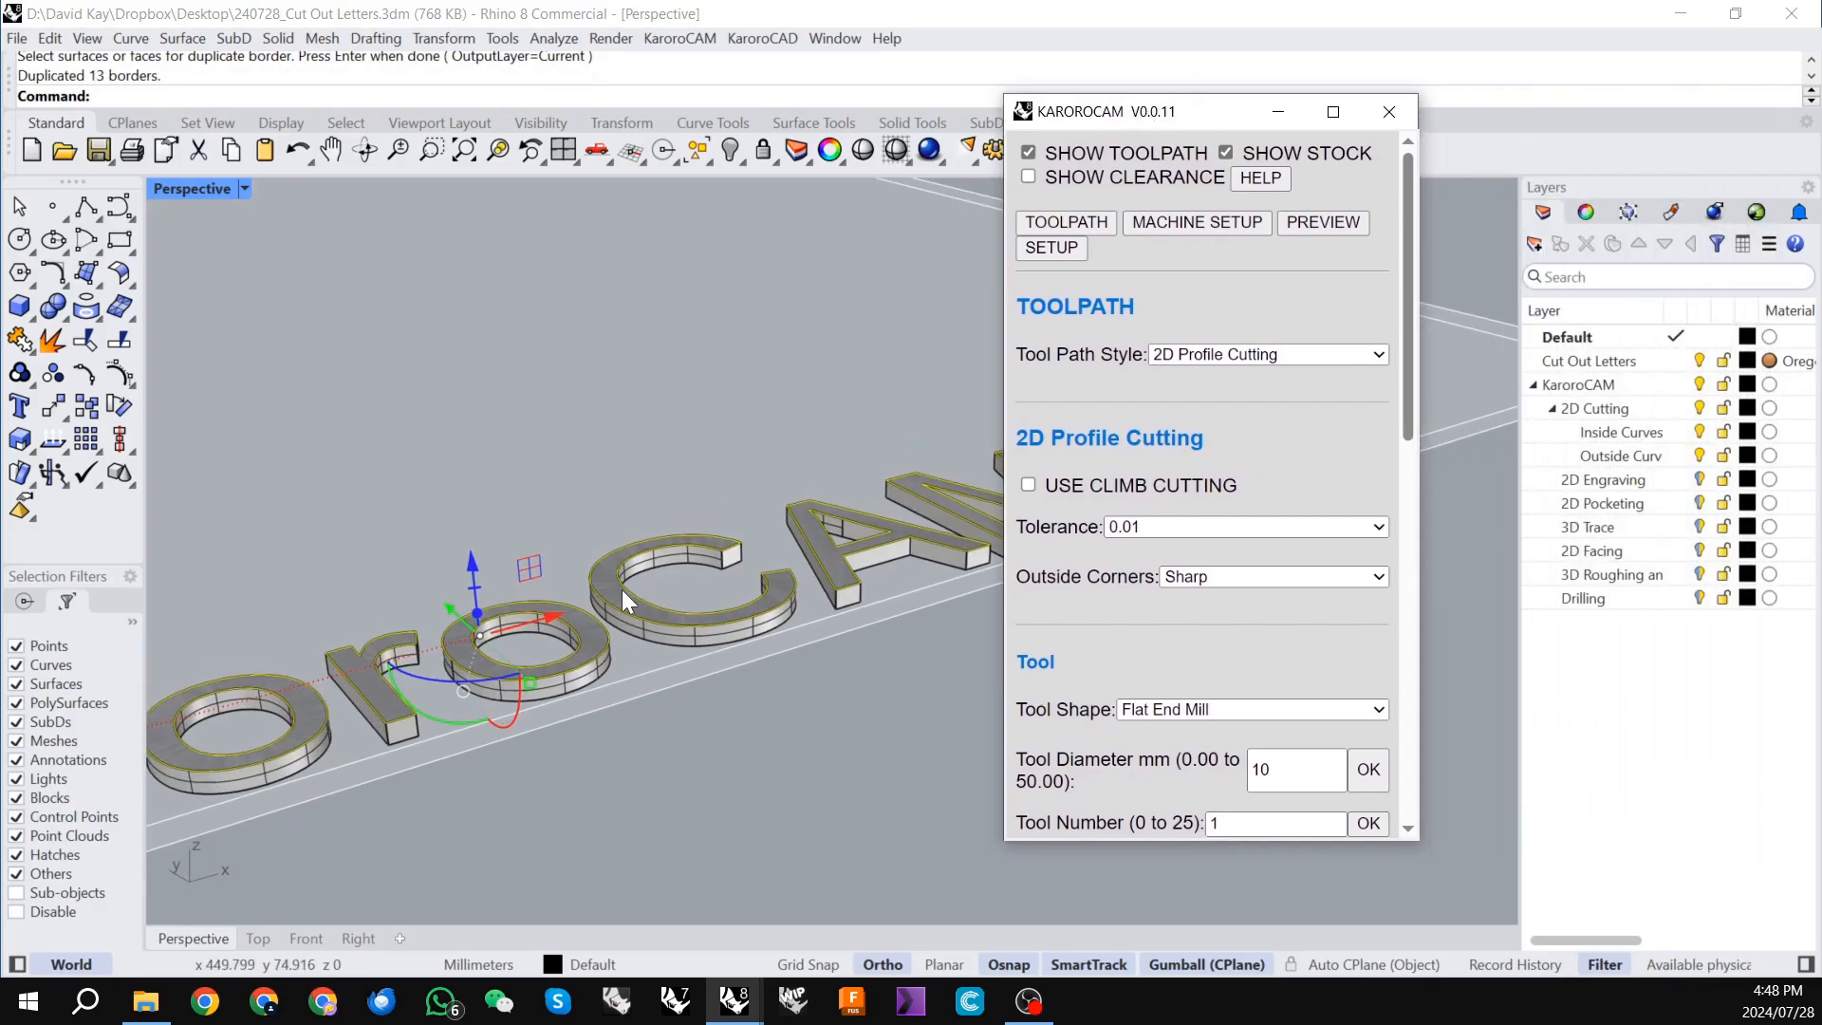
pyautogui.scroll(-1, 622, 590)
pyautogui.click(1700, 361)
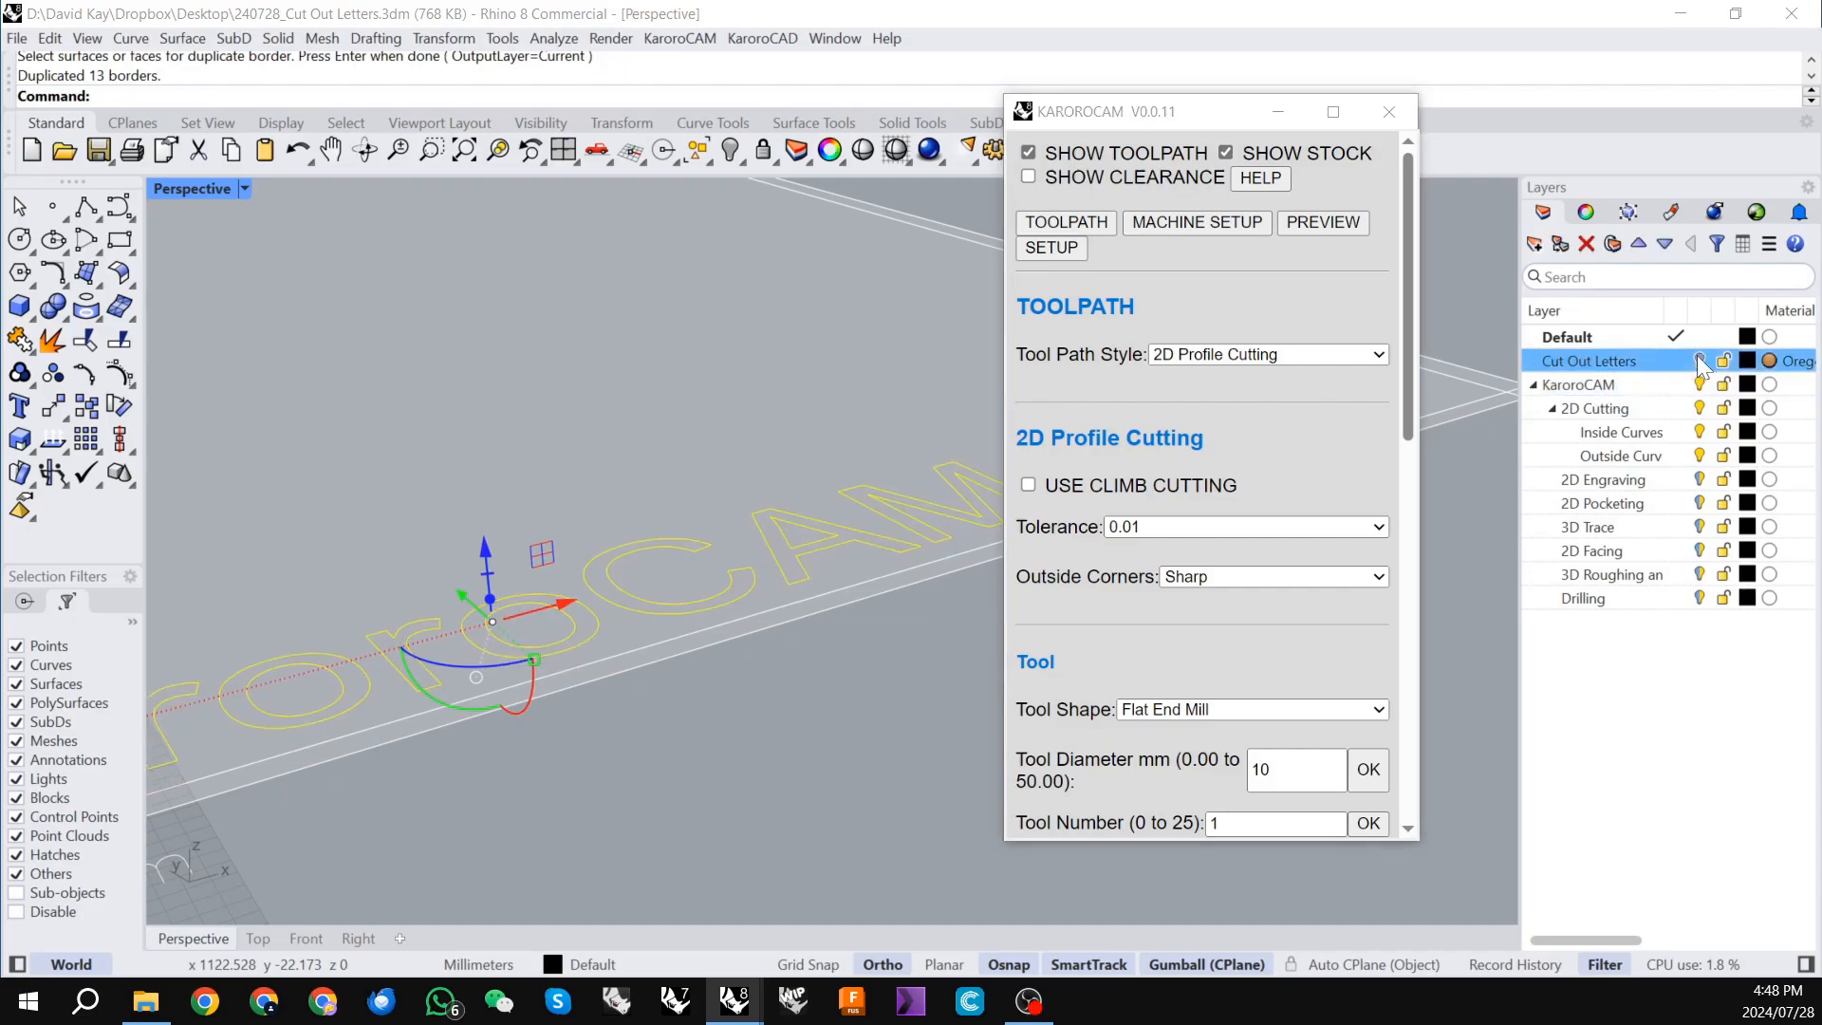
pyautogui.moveTo(1128, 121); pyautogui.dragTo(1188, 99)
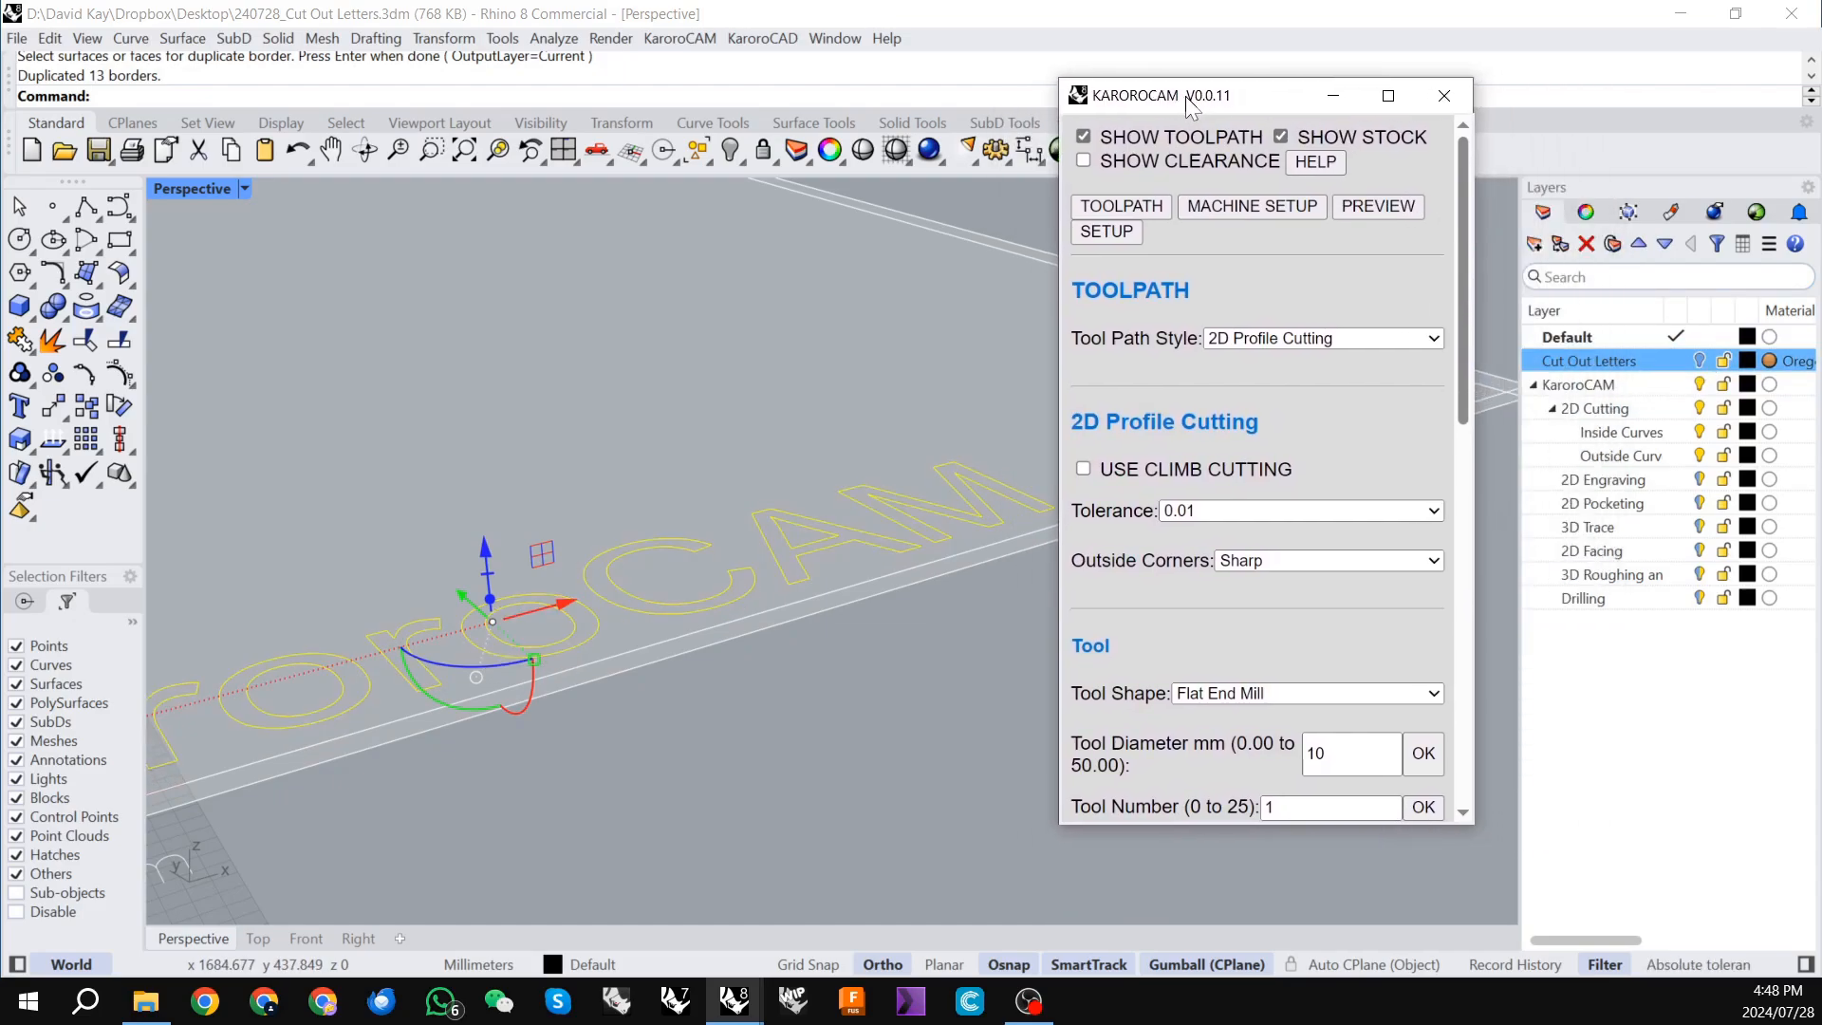
pyautogui.click(898, 777)
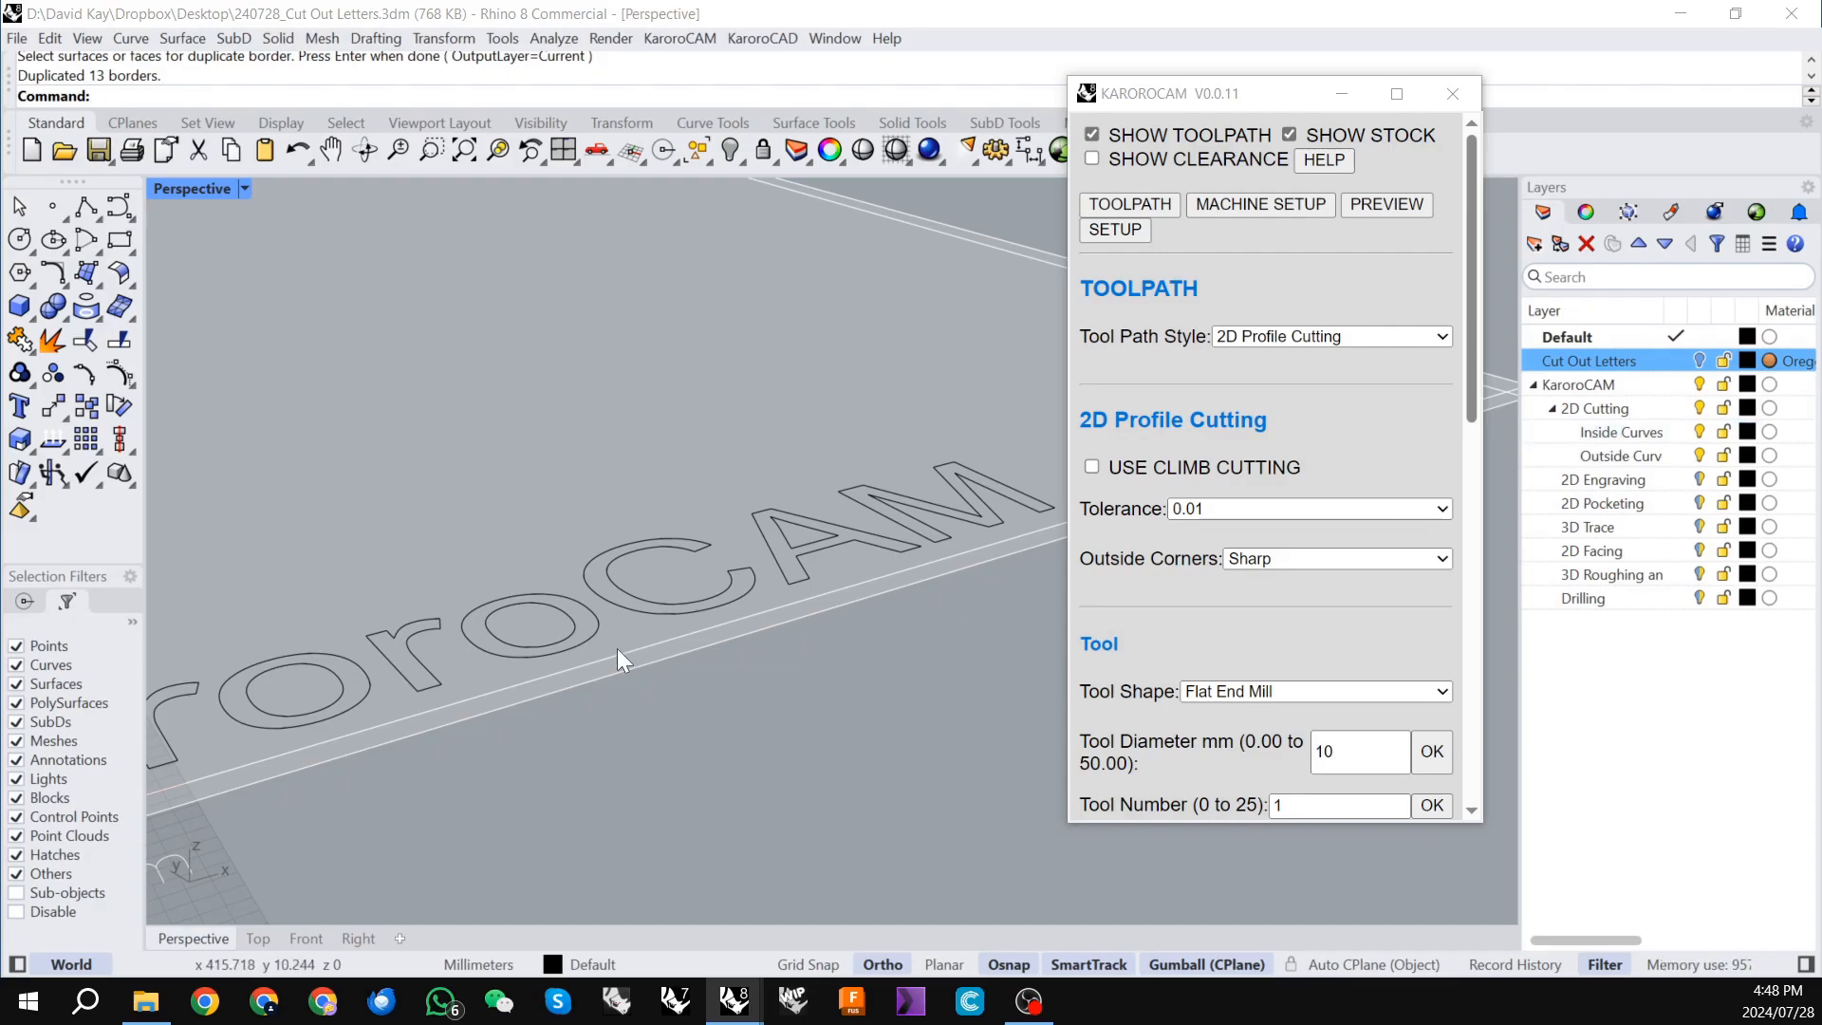
# Move the inner border curves of the letters a, o, o and A to the Inside Curves layer and deselect them.
pyautogui.moveTo(617, 649); pyautogui.dragTo(563, 692, button='right')
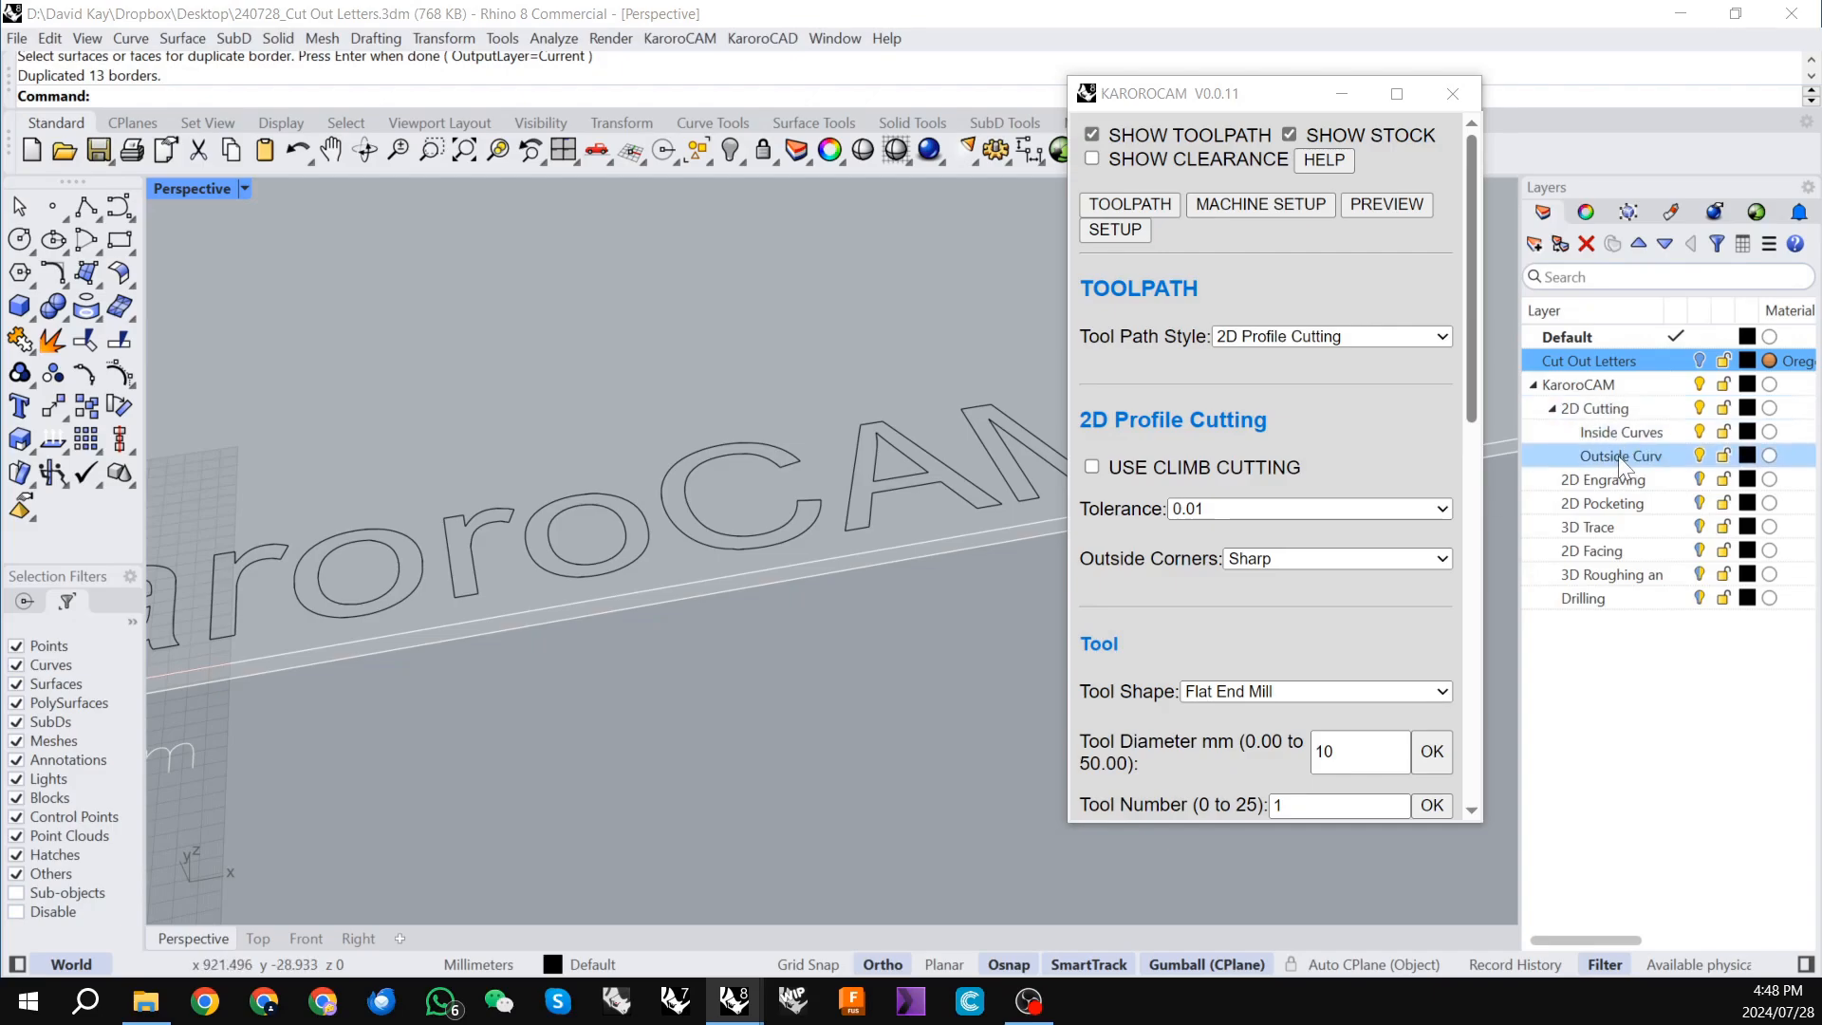
pyautogui.moveTo(734, 674); pyautogui.dragTo(391, 663, button='right')
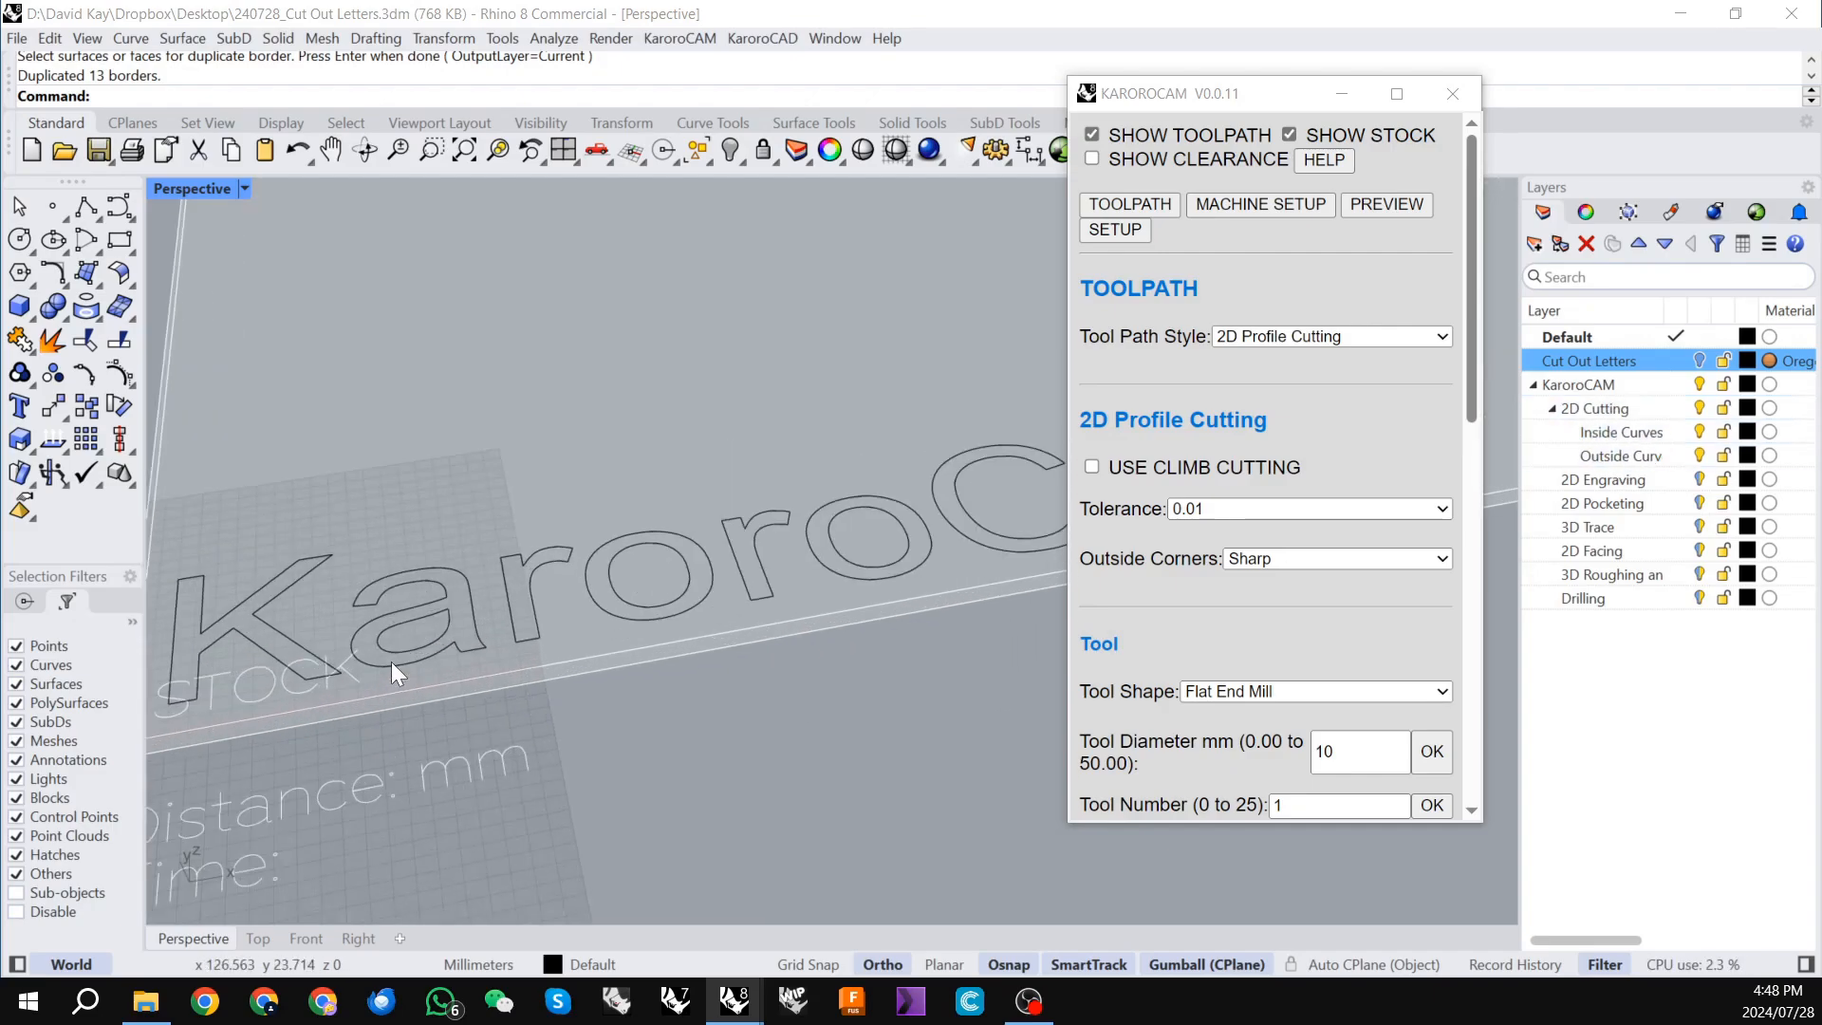
pyautogui.scroll(3, 390, 642)
pyautogui.click(395, 624)
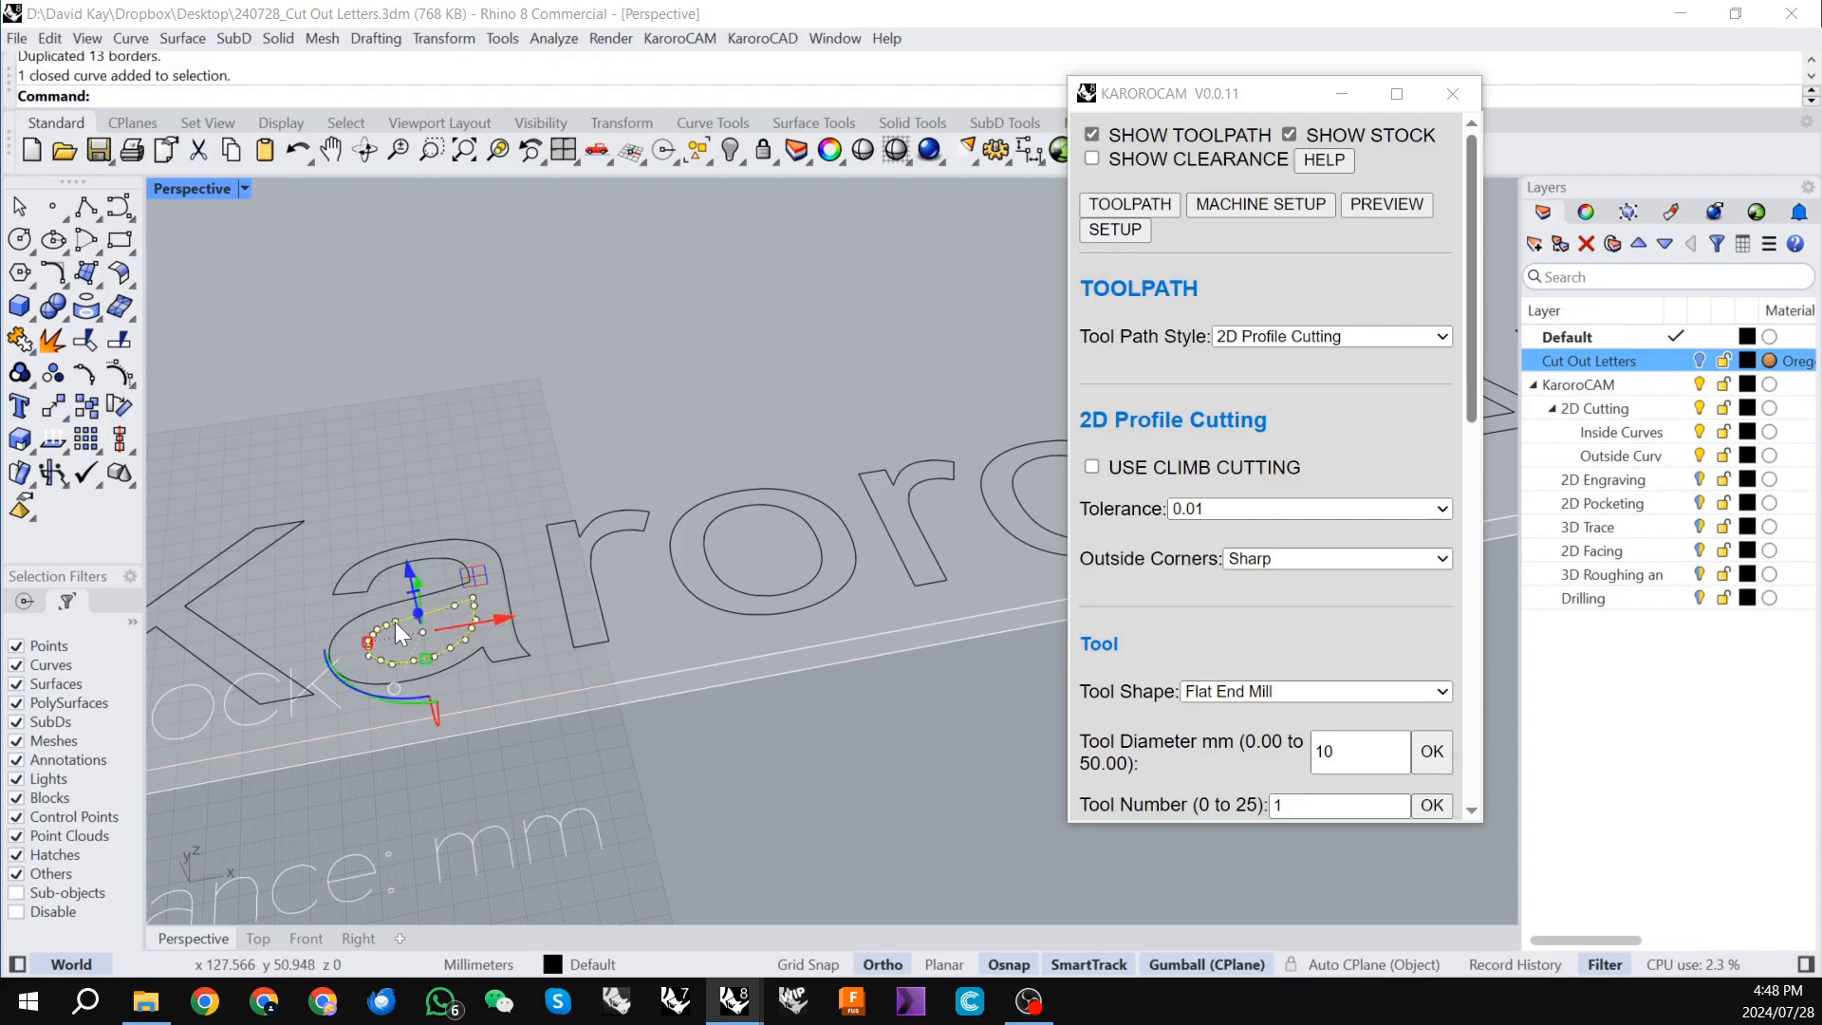
pyautogui.keyDown('shift'); pyautogui.click(793, 509); pyautogui.keyUp('shift')
pyautogui.scroll(-5, 438, 613)
pyautogui.scroll(4, 776, 543)
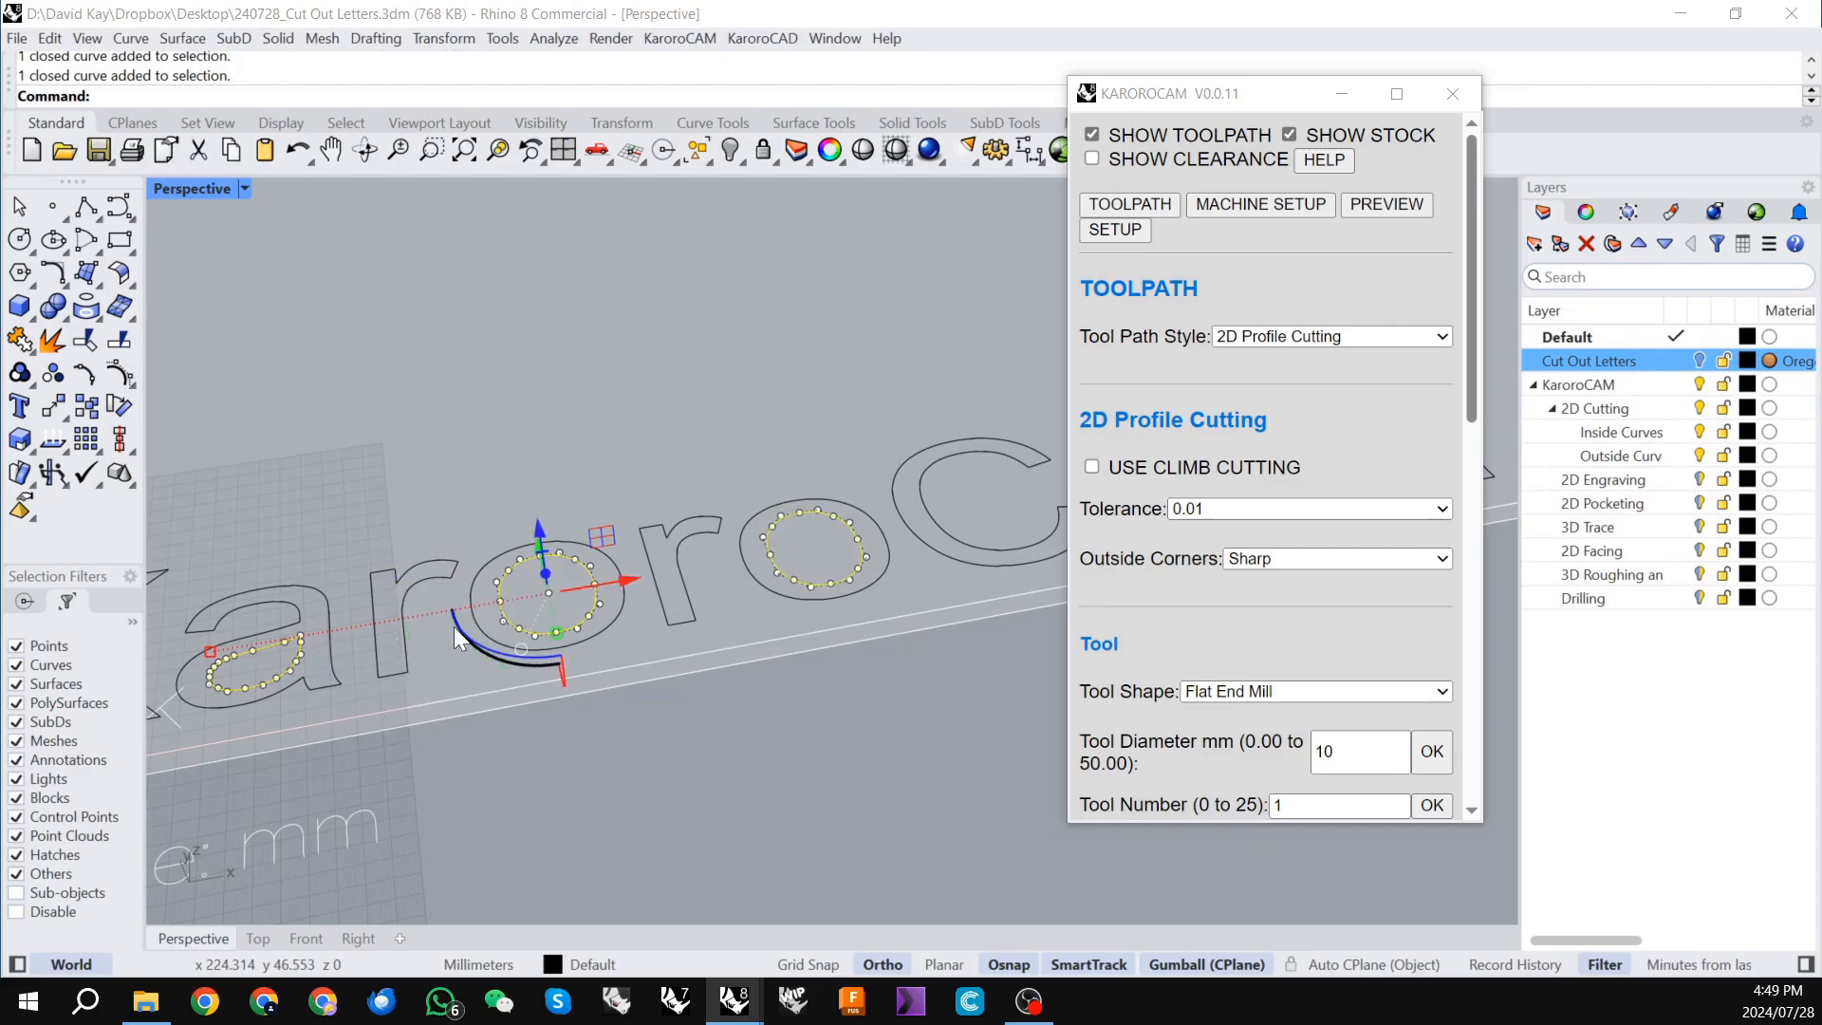
pyautogui.scroll(-3, 453, 627)
pyautogui.scroll(4, 730, 585)
pyautogui.keyDown('shift'); pyautogui.click(739, 555); pyautogui.keyUp('shift')
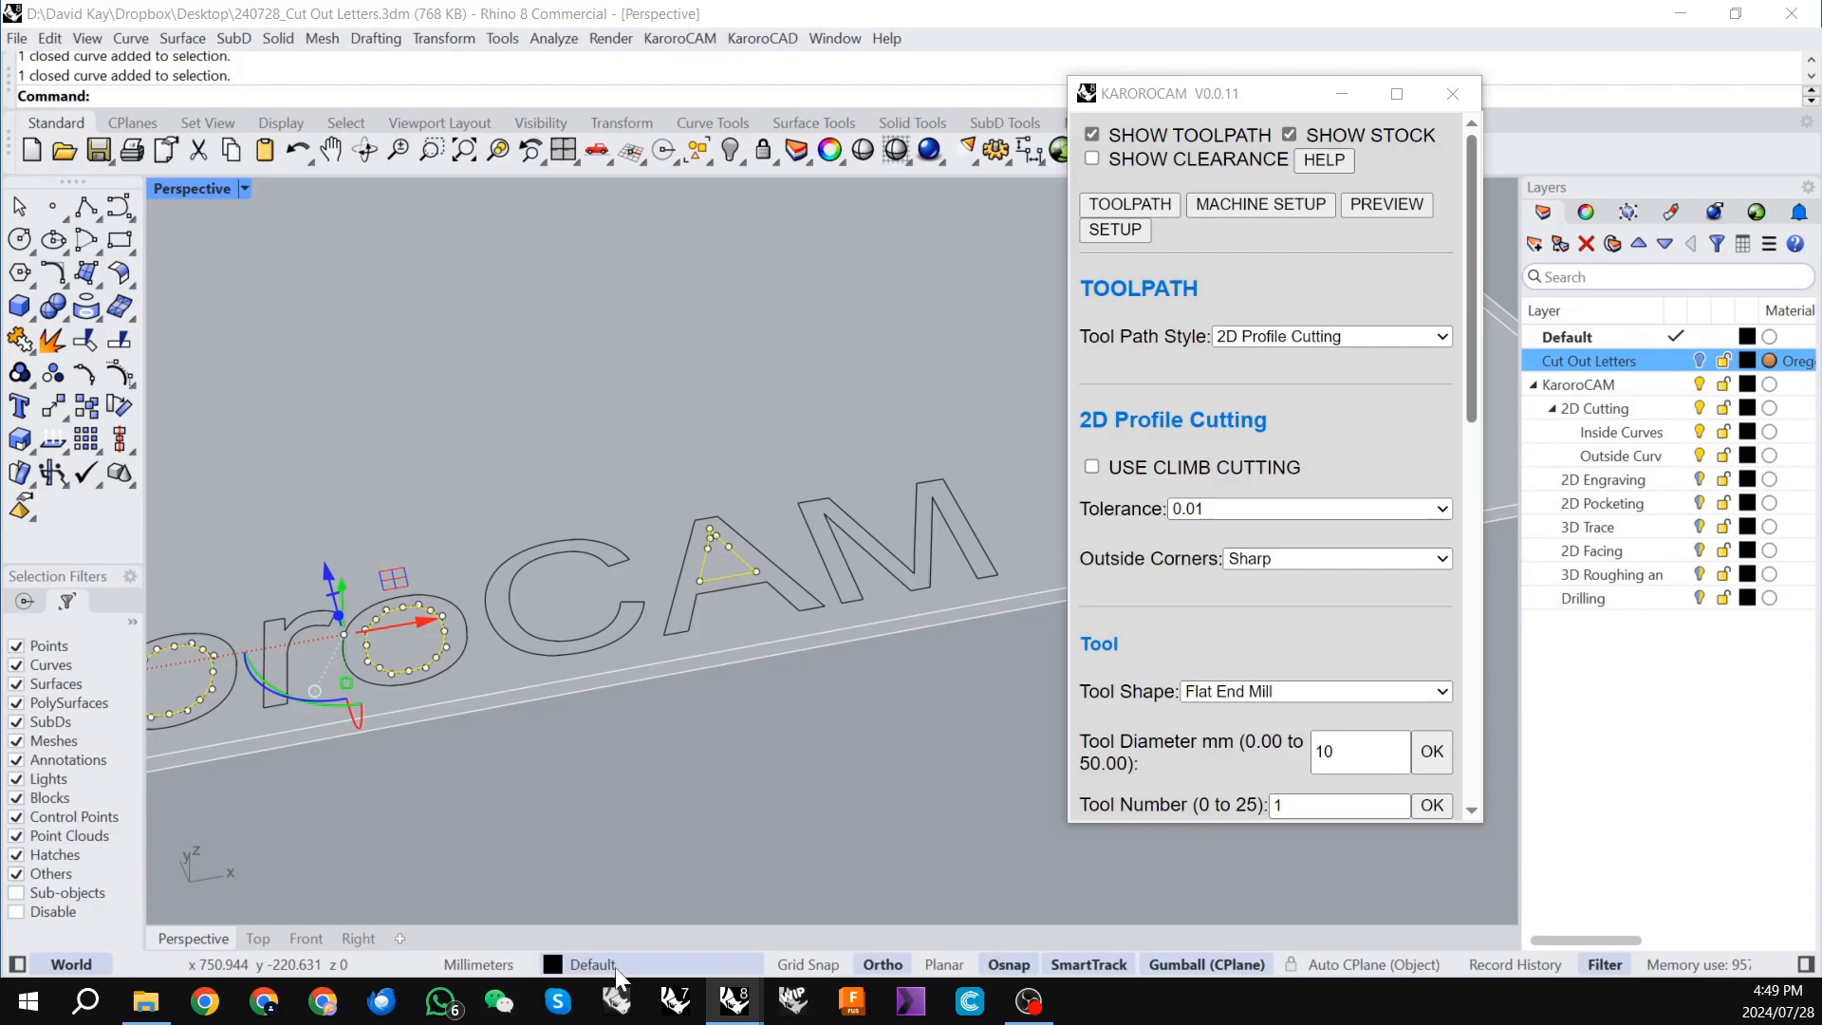
pyautogui.click(579, 964)
pyautogui.click(634, 771)
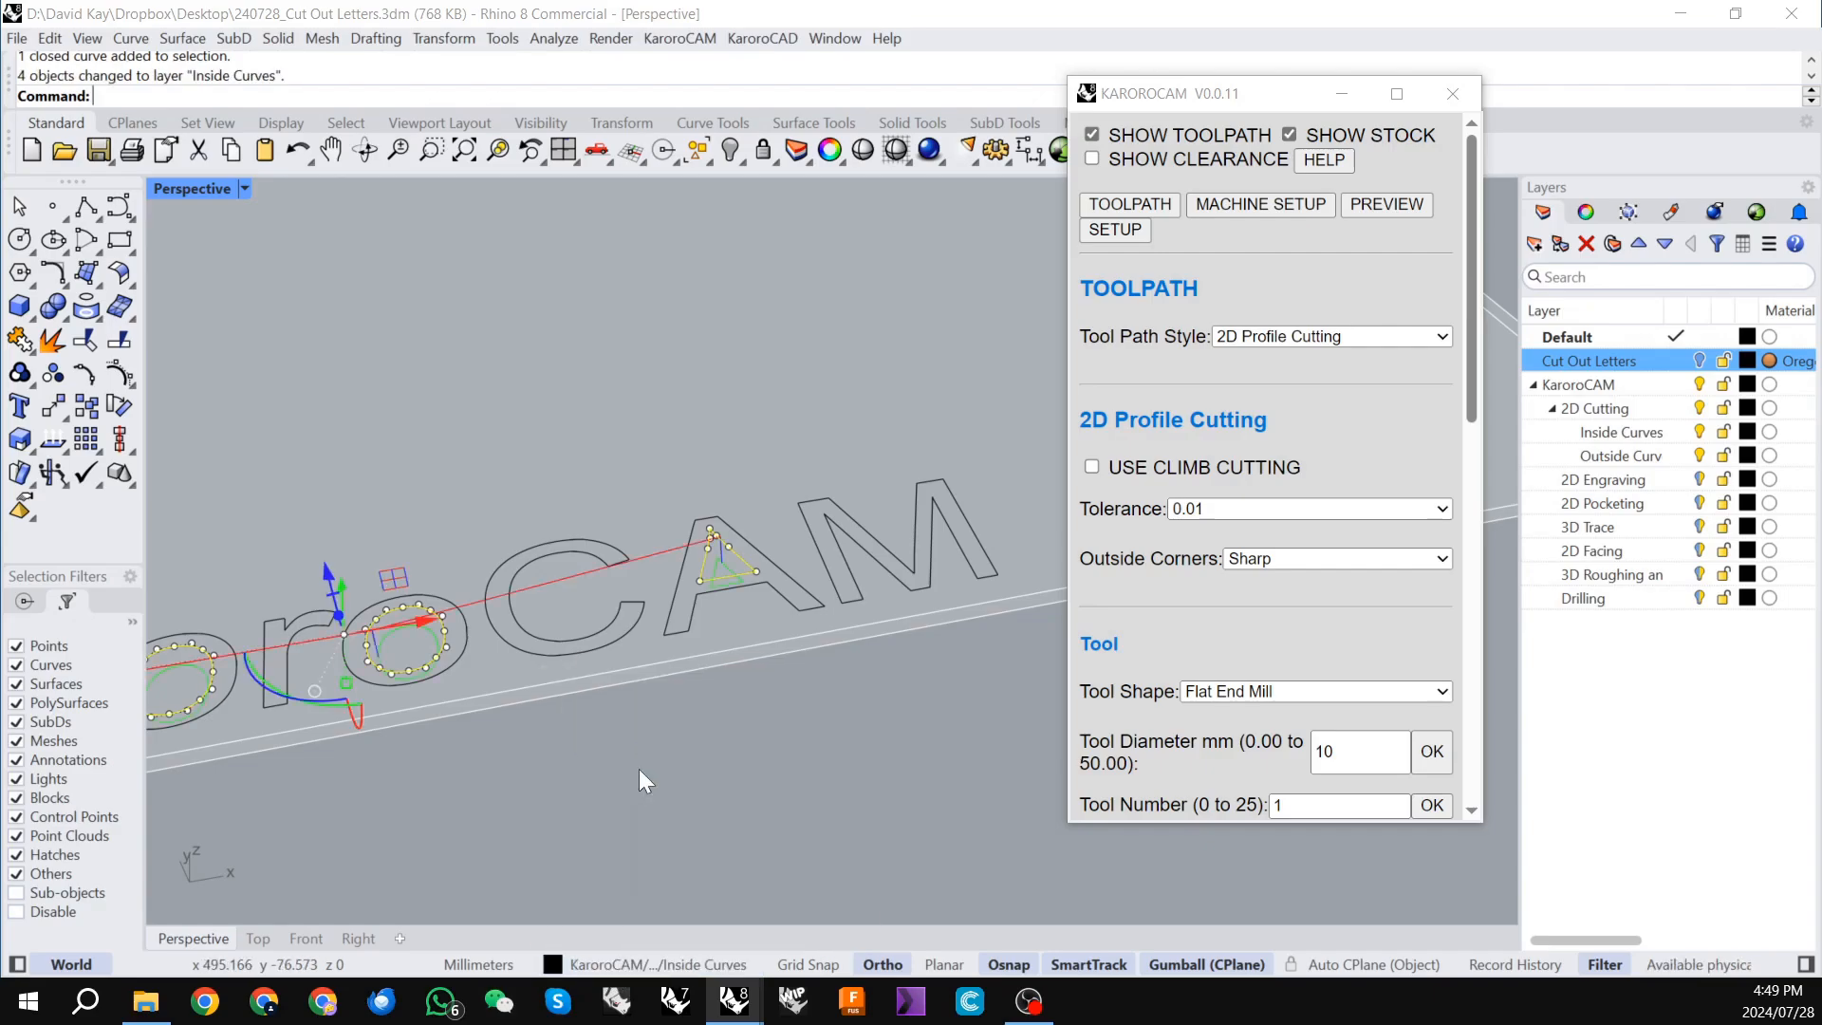
pyautogui.scroll(-1, 786, 665)
pyautogui.scroll(-4, 786, 664)
pyautogui.click(738, 731)
# Select the outer border curves of the letters K, a, the first r and the first o.
pyautogui.moveTo(736, 759); pyautogui.dragTo(813, 624, button='right')
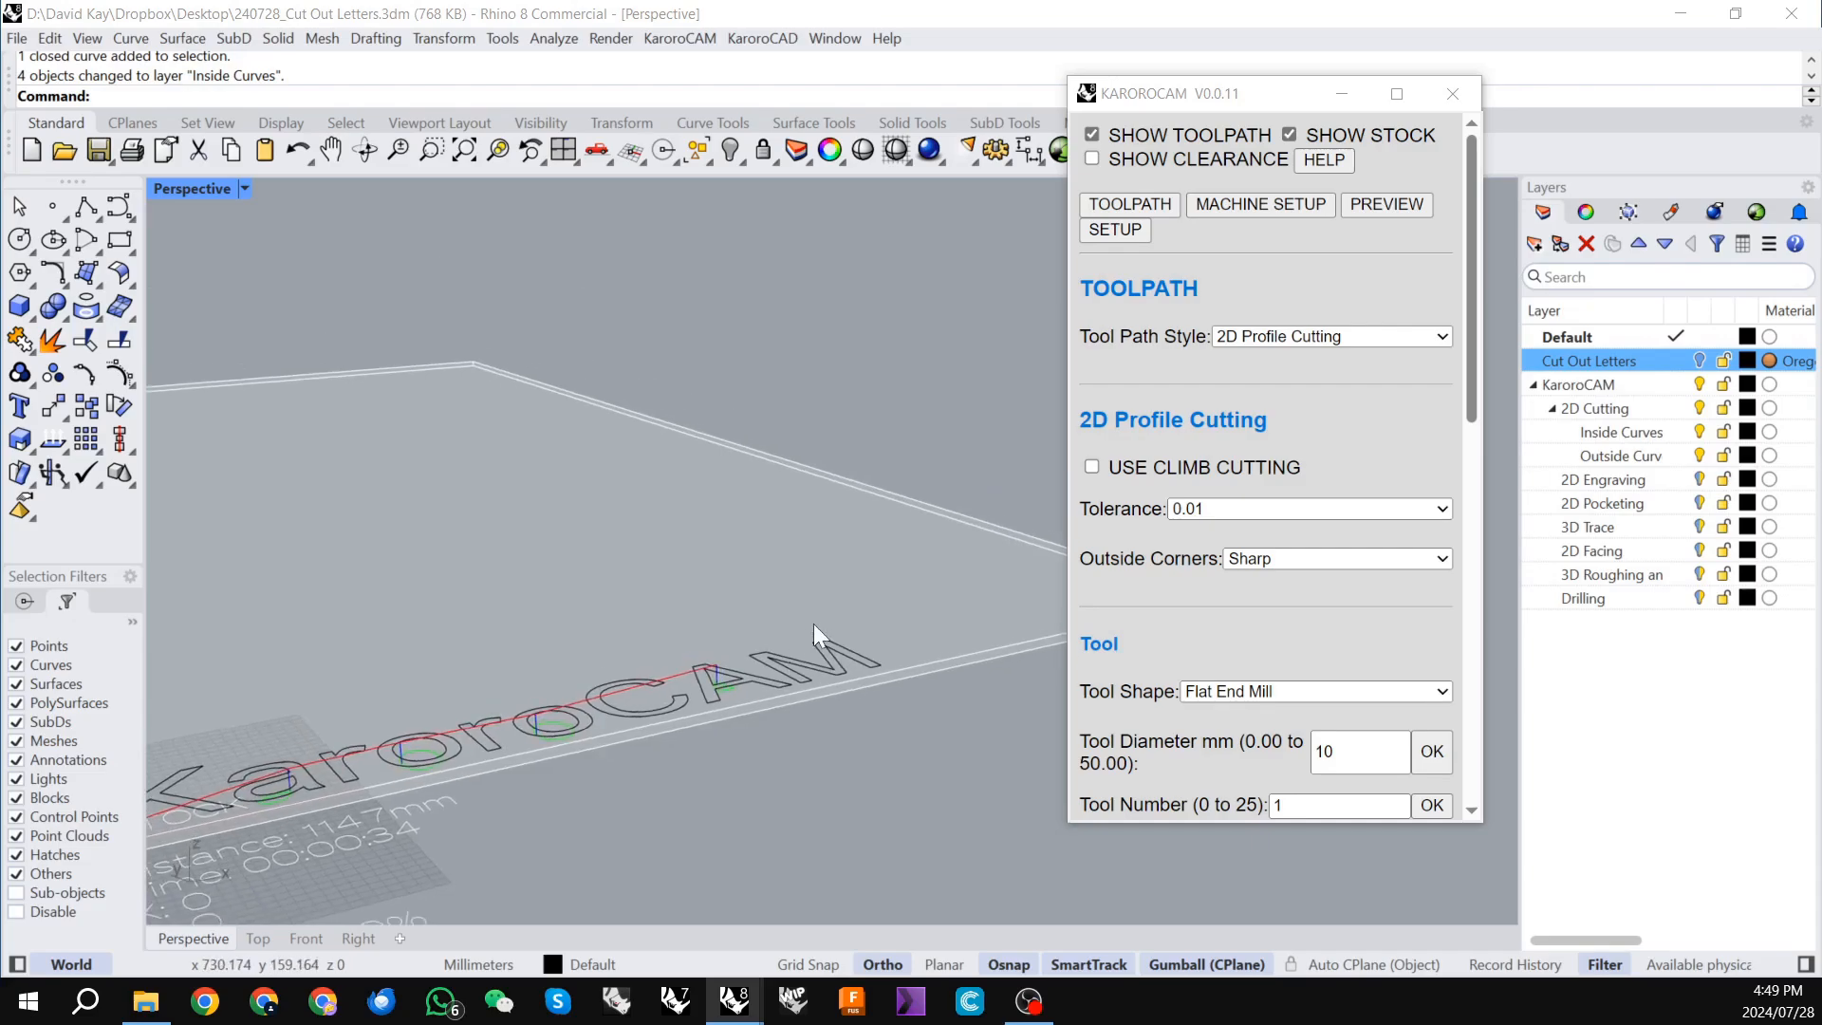
pyautogui.scroll(-4, 812, 623)
pyautogui.scroll(6, 404, 746)
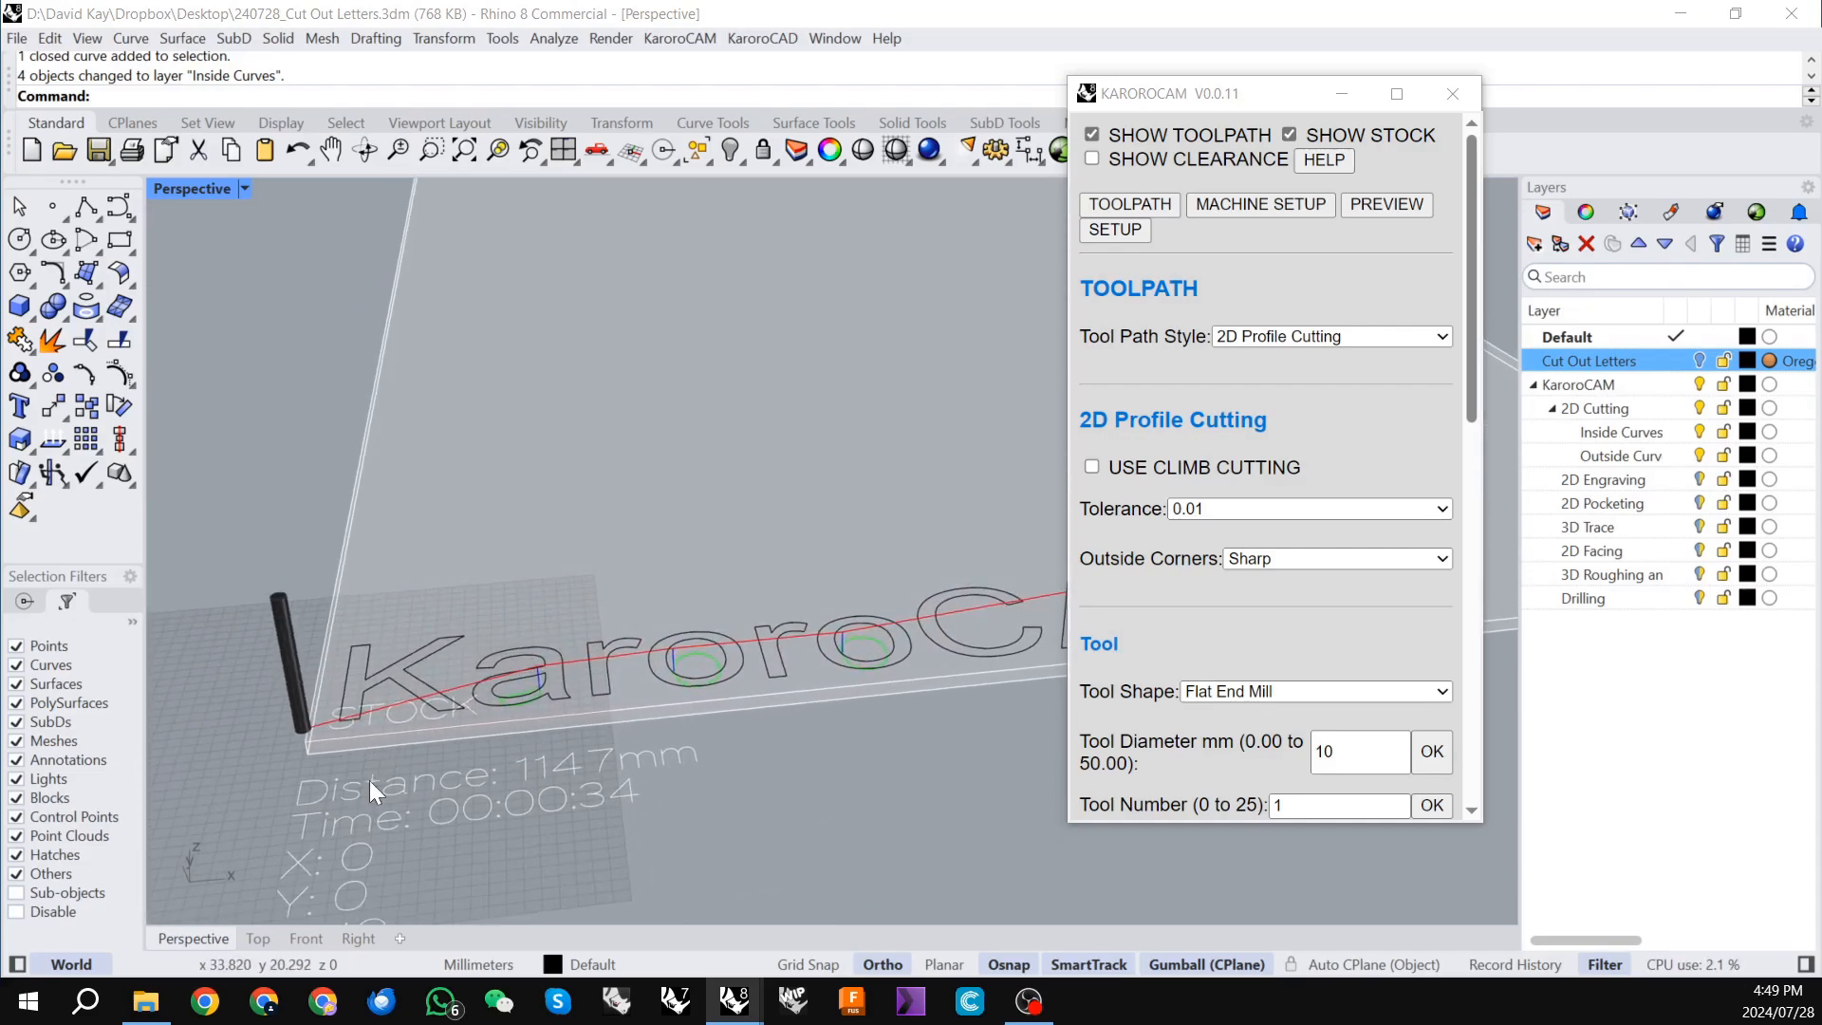
pyautogui.moveTo(514, 657); pyautogui.dragTo(509, 747, button='right')
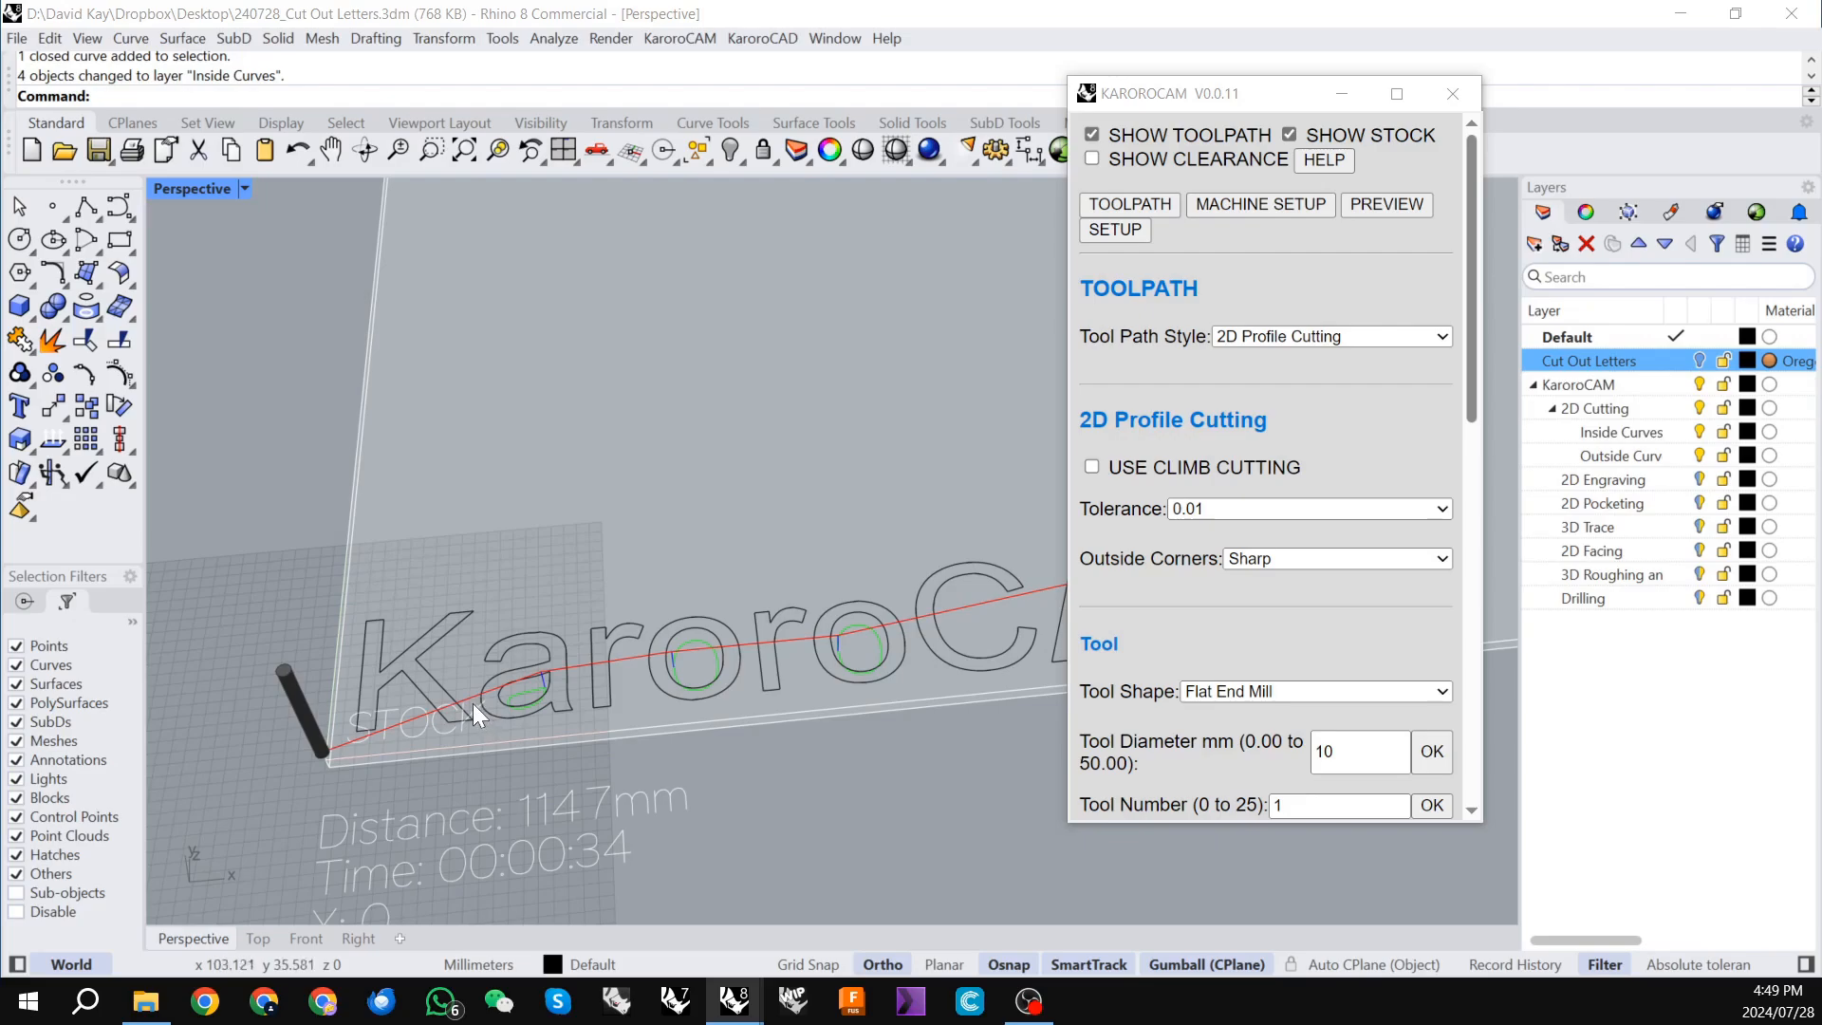
pyautogui.click(433, 640)
pyautogui.scroll(3, 531, 640)
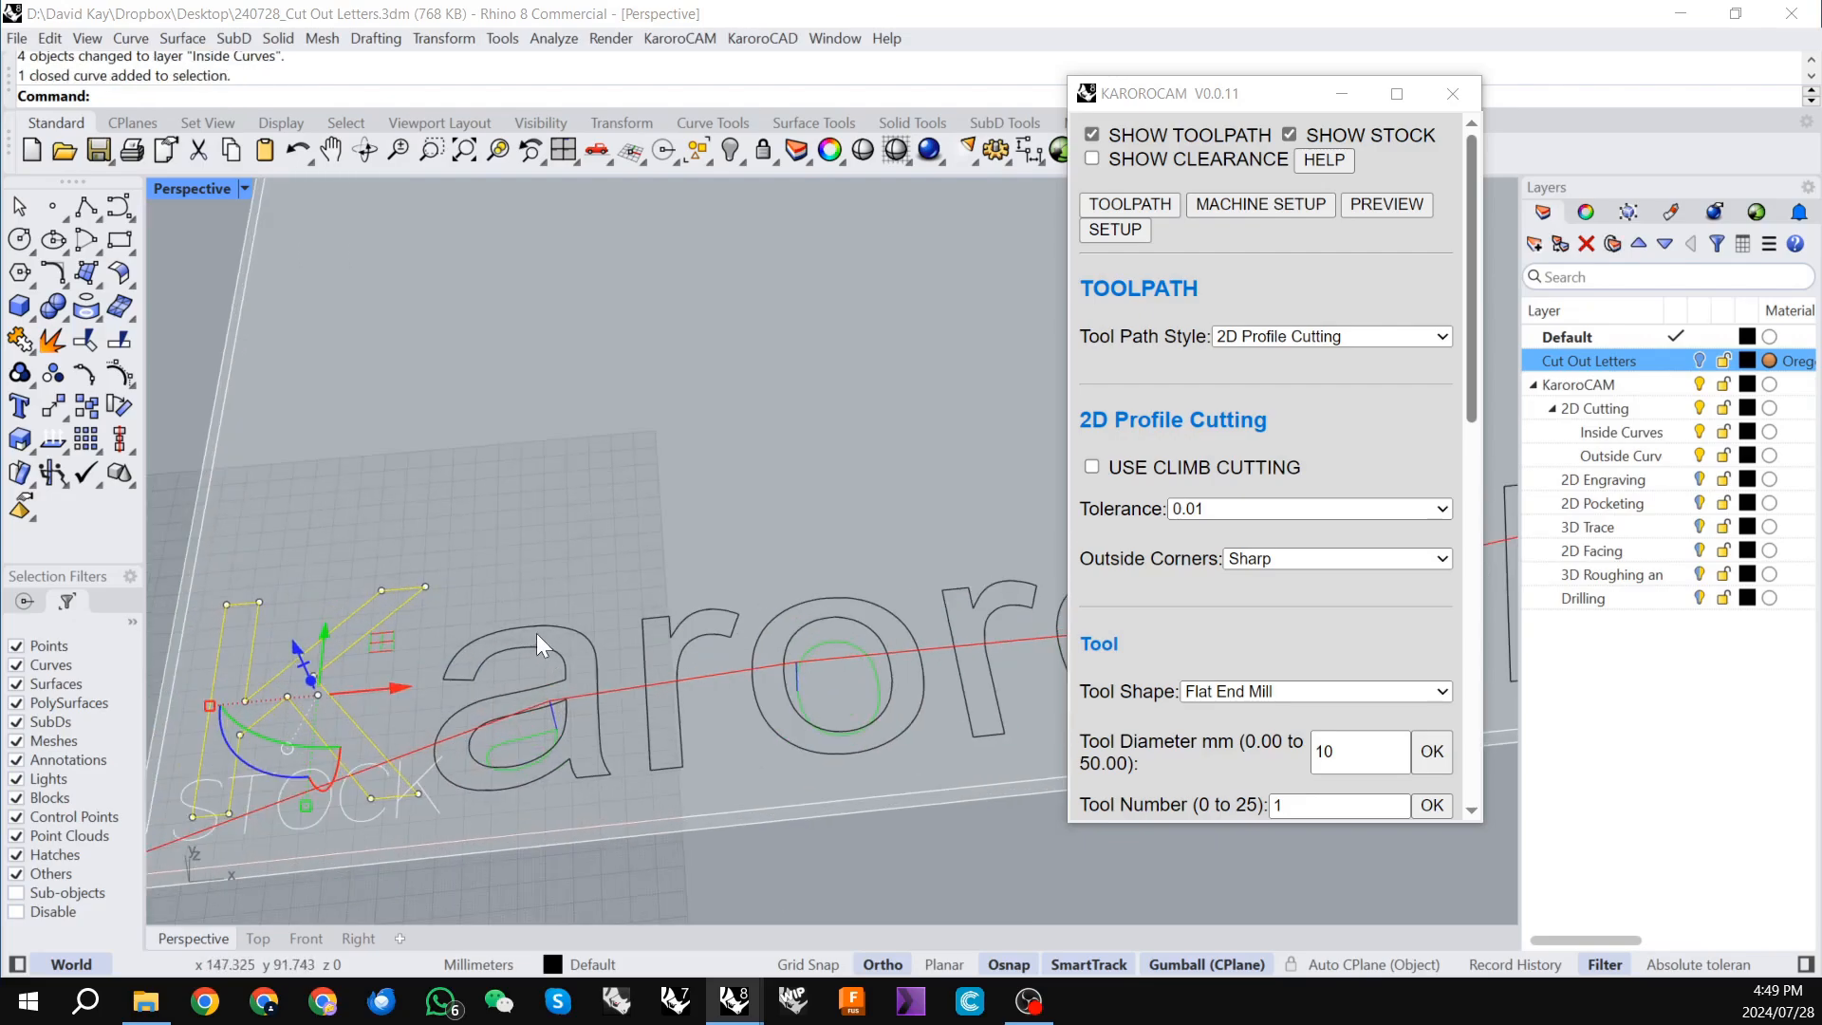
pyautogui.keyDown('shift'); pyautogui.click(537, 634); pyautogui.keyUp('shift')
pyautogui.keyDown('shift'); pyautogui.click(681, 621); pyautogui.keyUp('shift')
pyautogui.keyDown('shift'); pyautogui.click(824, 606); pyautogui.keyUp('shift')
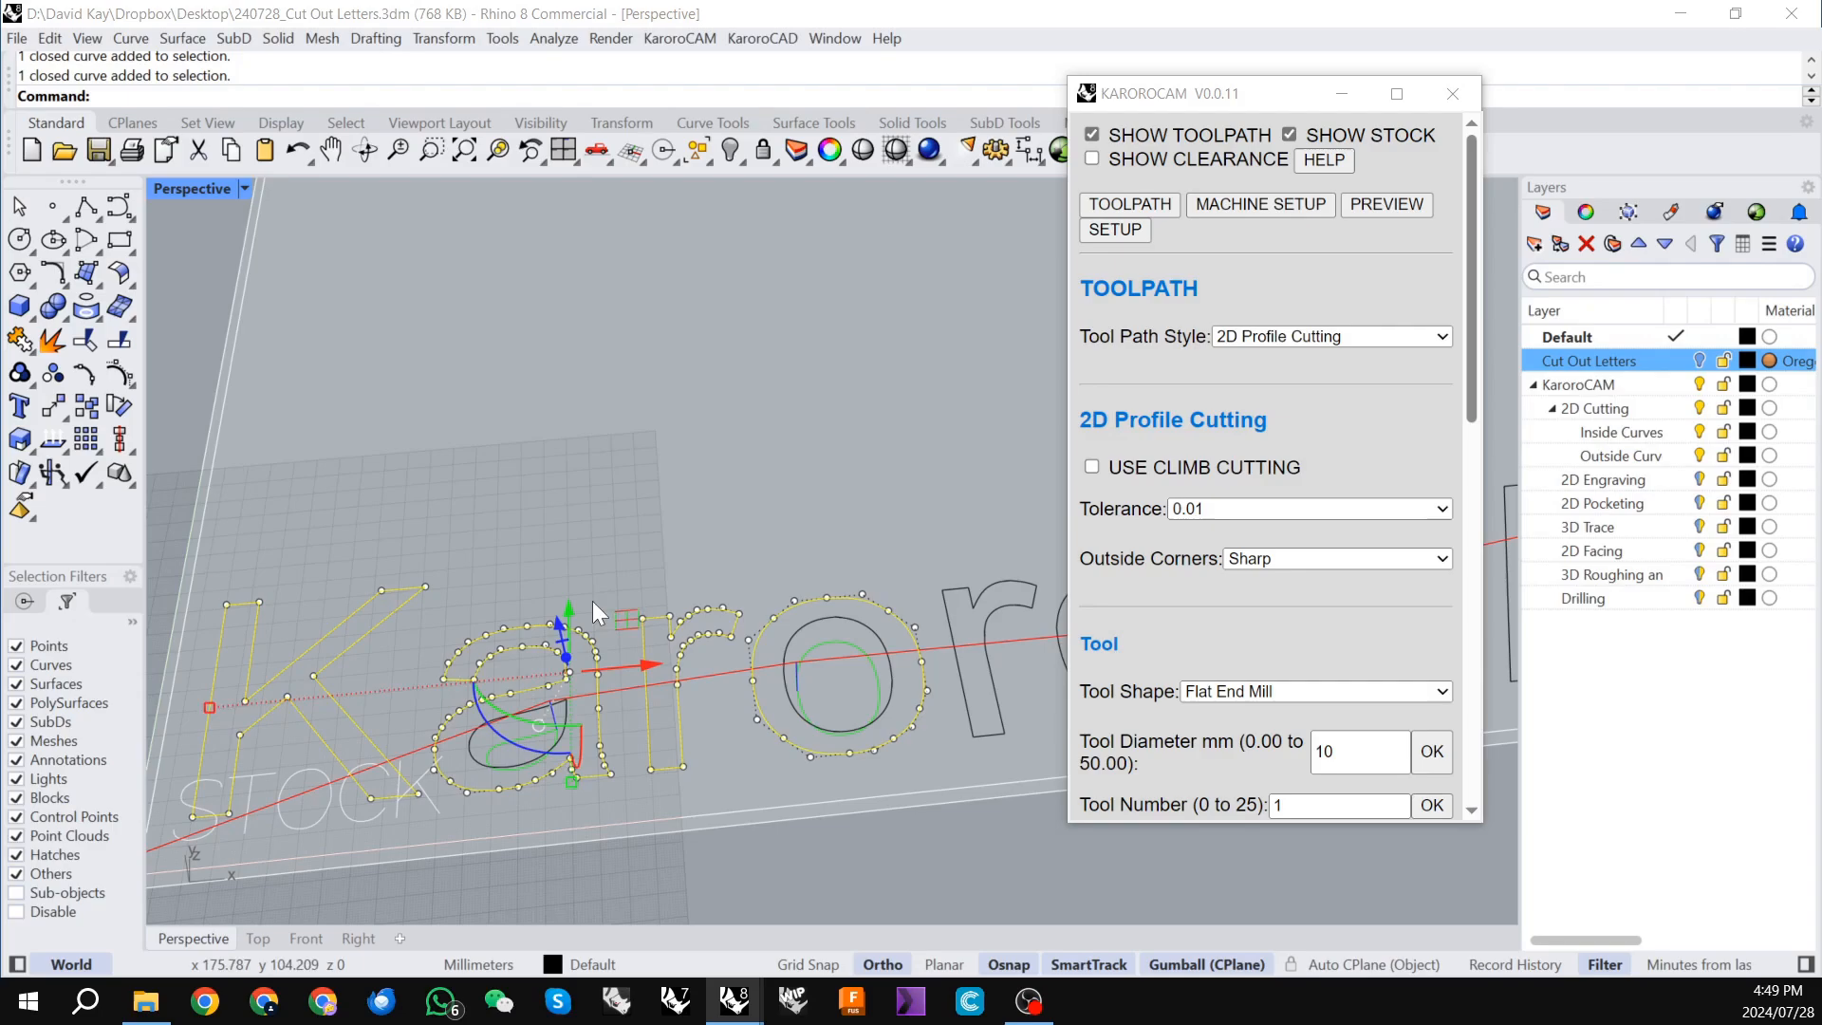
# Add the outer curves of the remaining letters r, o, C, A and M, move the whole selection to the Outside Curves layer and deselect.
pyautogui.scroll(-6, 592, 601)
pyautogui.scroll(6, 738, 651)
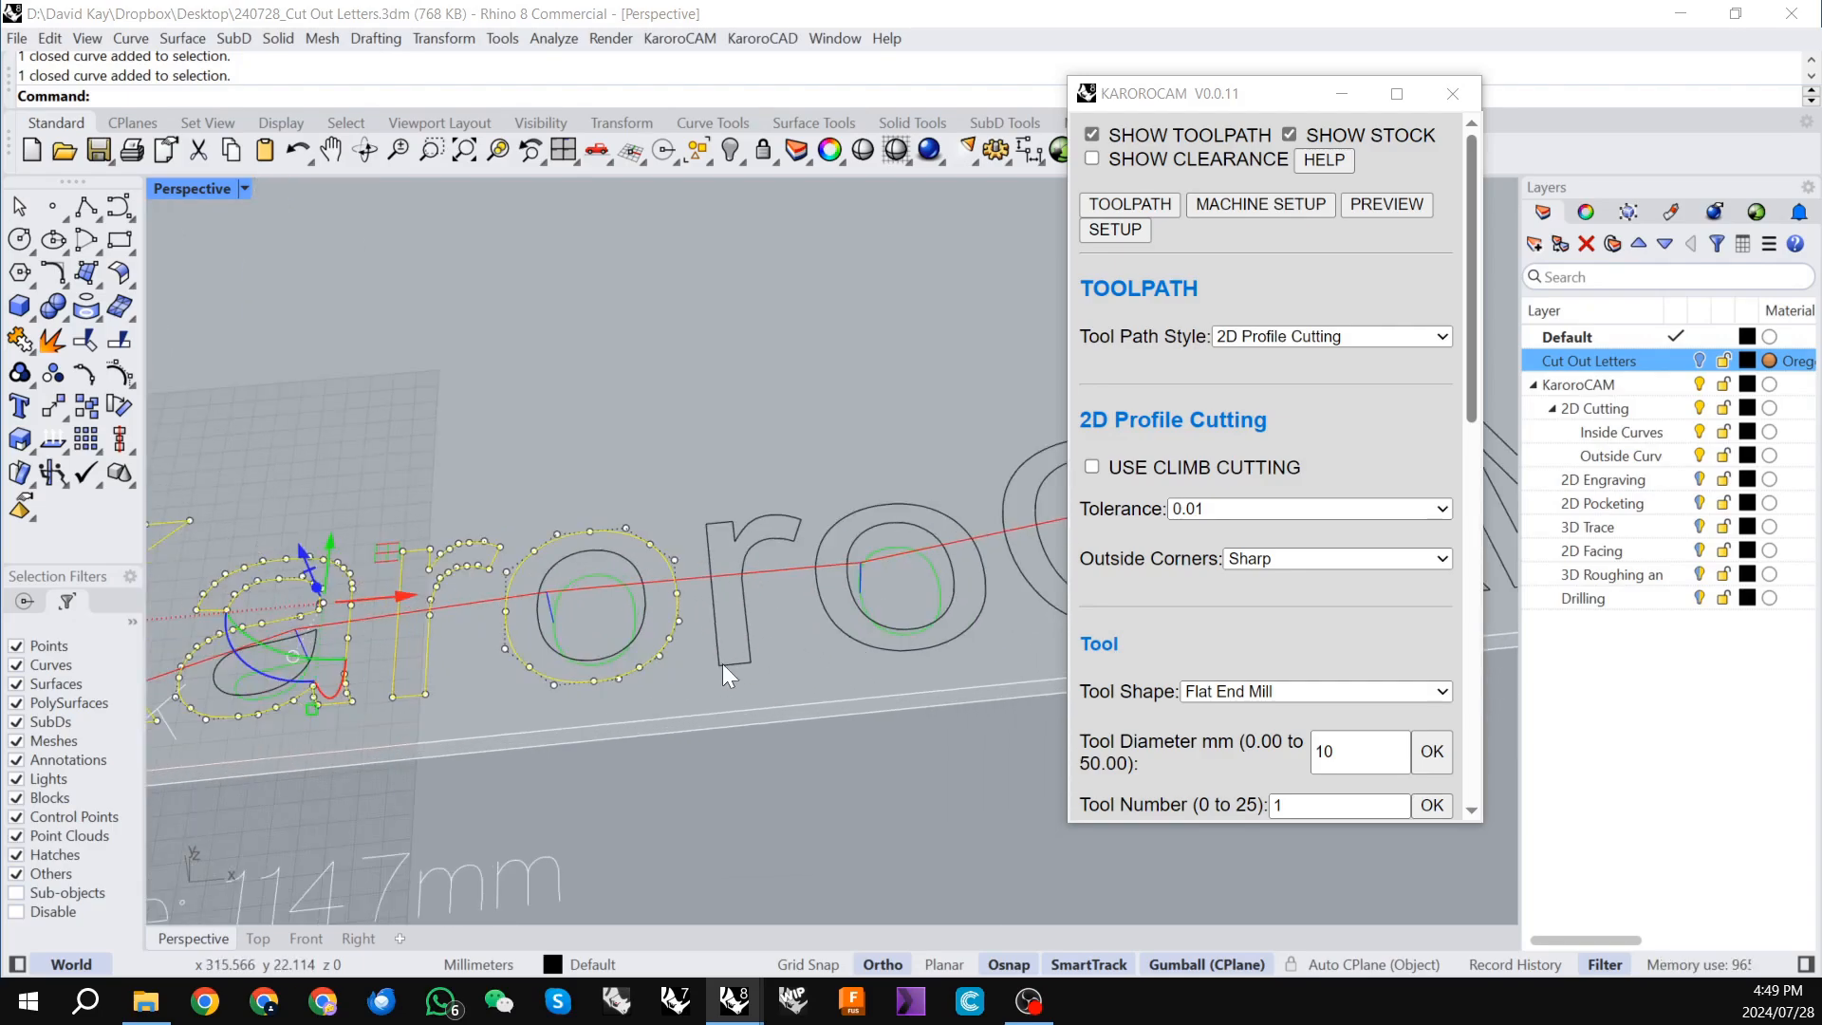
pyautogui.keyDown('shift'); pyautogui.click(723, 664); pyautogui.keyUp('shift')
pyautogui.keyDown('shift'); pyautogui.click(866, 647); pyautogui.keyUp('shift')
pyautogui.scroll(-5, 384, 660)
pyautogui.scroll(4, 666, 653)
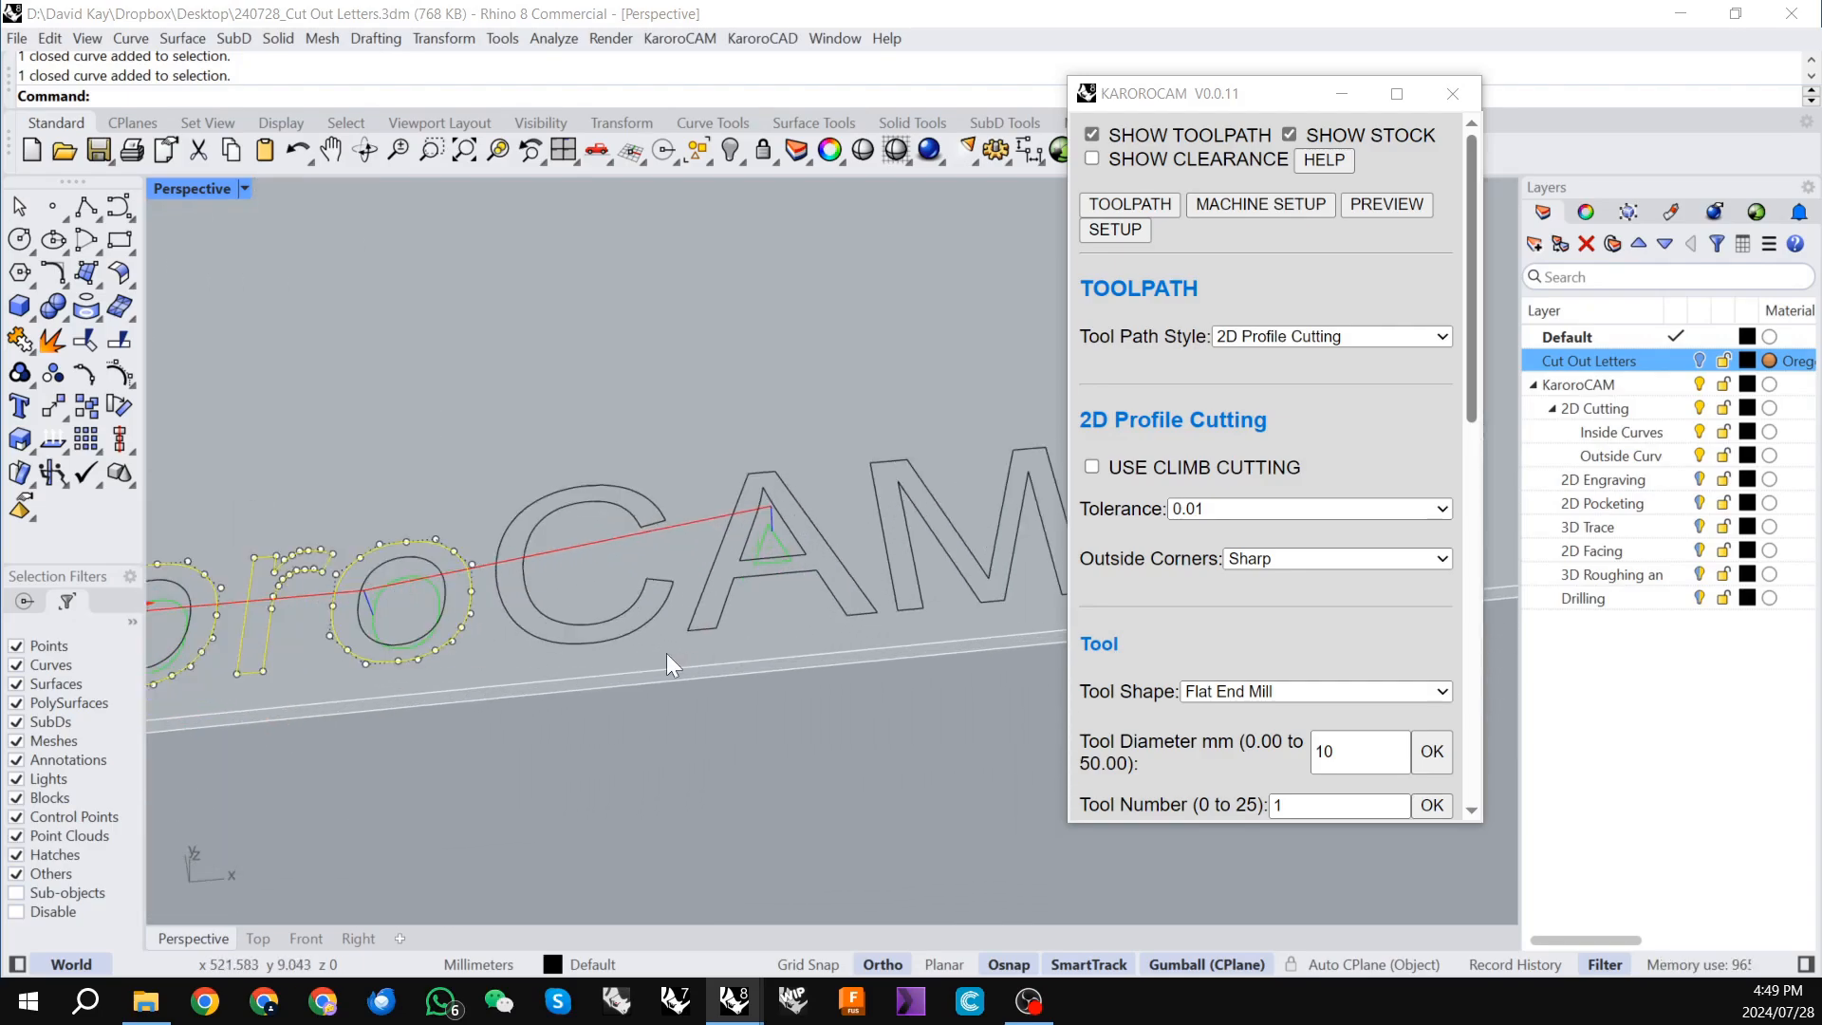
pyautogui.keyDown('shift'); pyautogui.click(596, 640); pyautogui.keyUp('shift')
pyautogui.keyDown('shift'); pyautogui.click(704, 629); pyautogui.keyUp('shift')
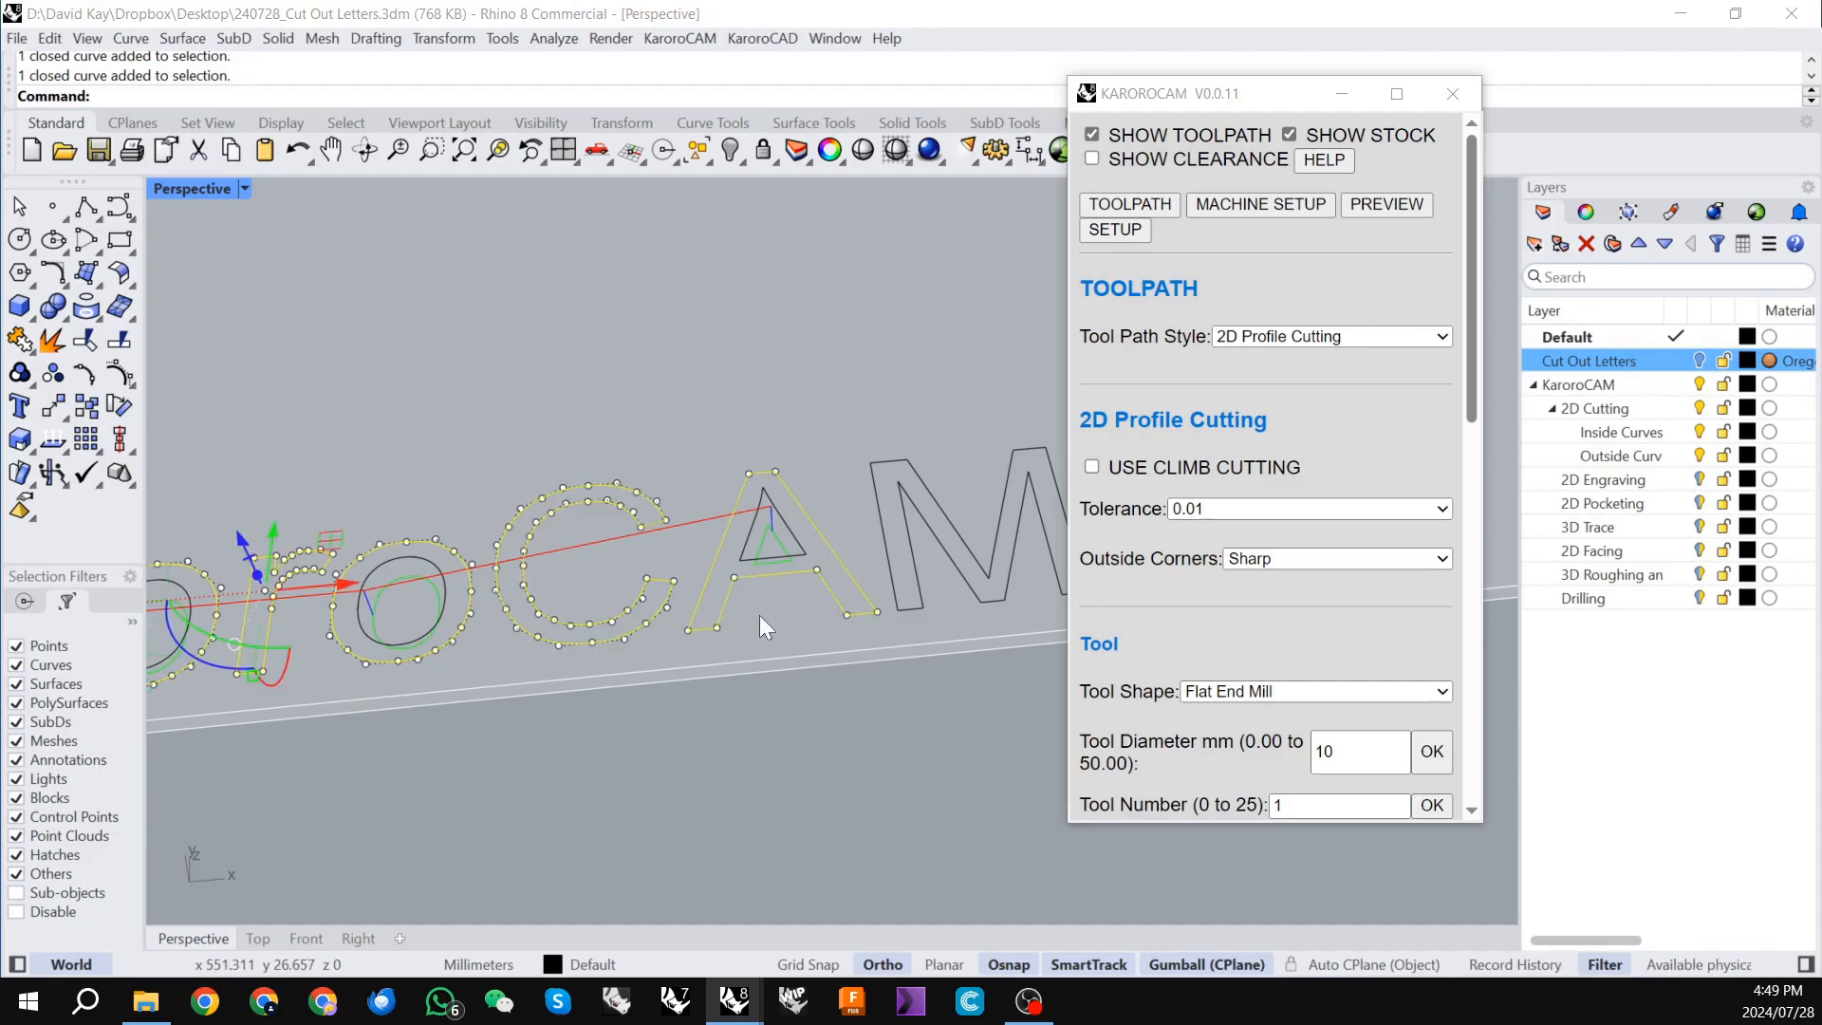
pyautogui.keyDown('shift'); pyautogui.click(911, 606); pyautogui.keyUp('shift')
pyautogui.click(608, 968)
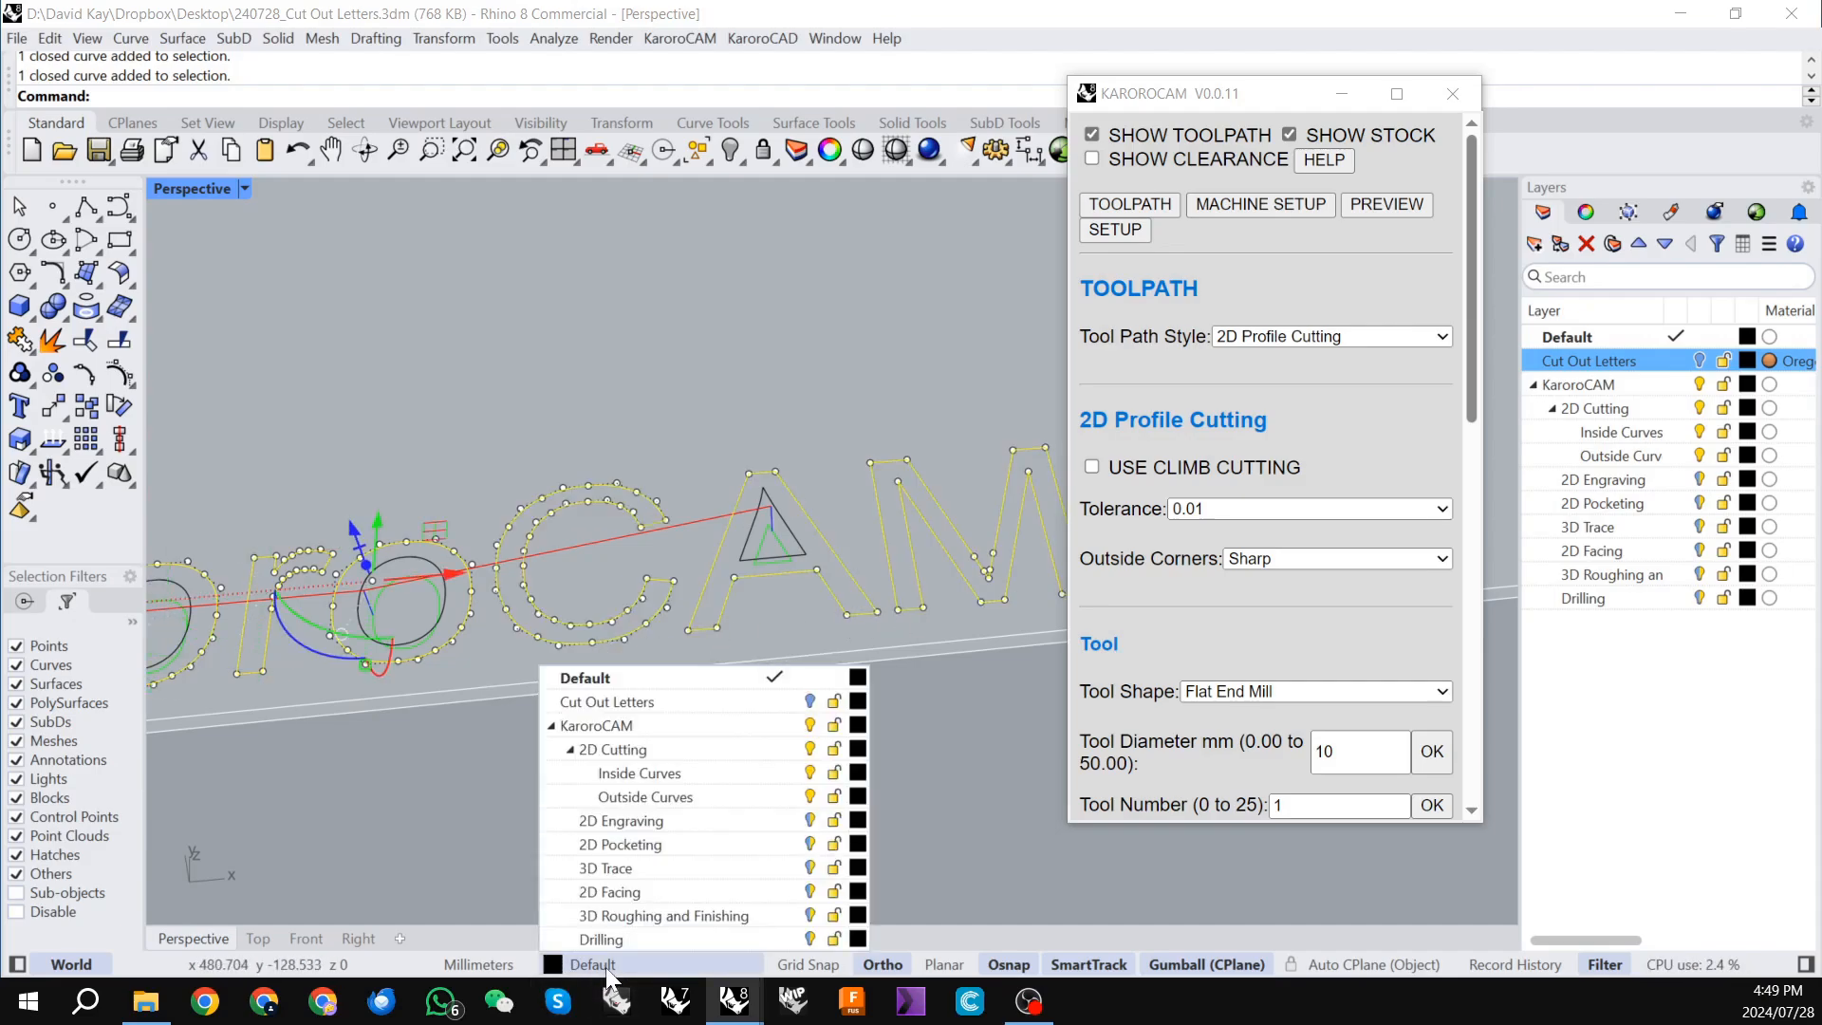
pyautogui.click(664, 796)
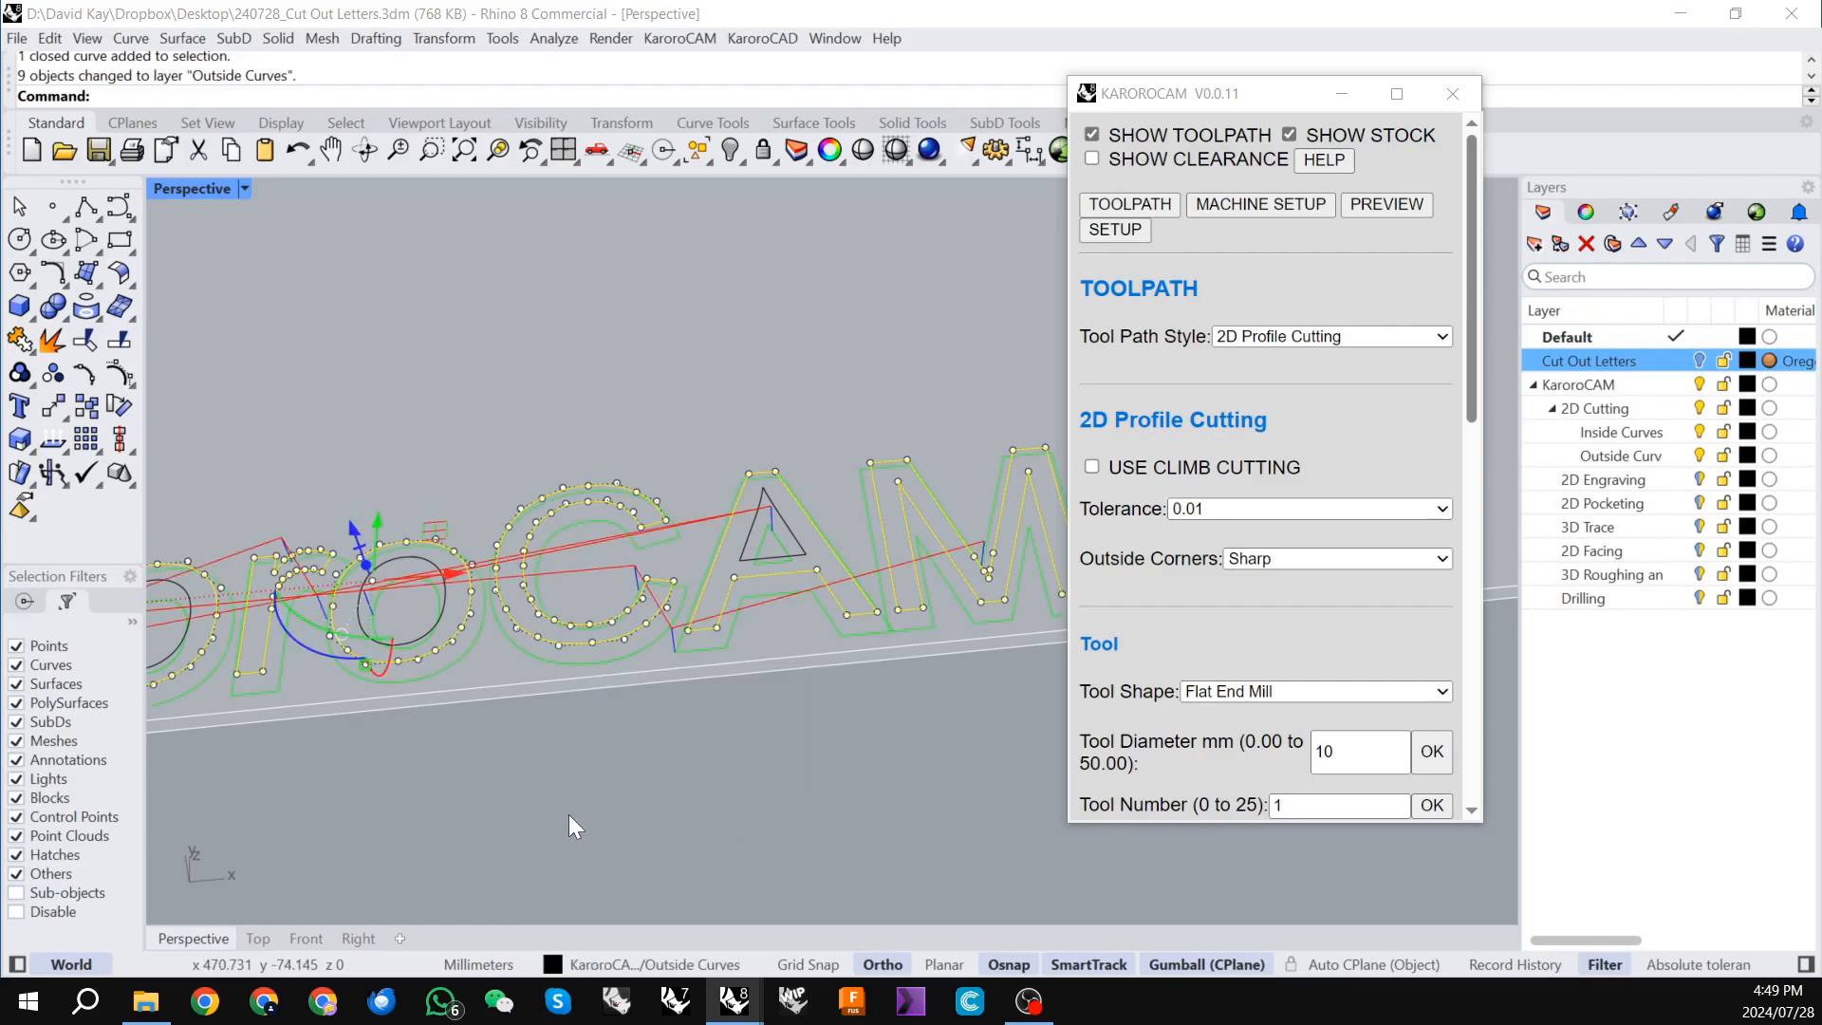
pyautogui.click(569, 816)
# Open the KaroroCAM machine setup settings and show the Cut Out Letters layer again.
pyautogui.scroll(-4, 588, 817)
pyautogui.moveTo(635, 820); pyautogui.dragTo(706, 799, button='right')
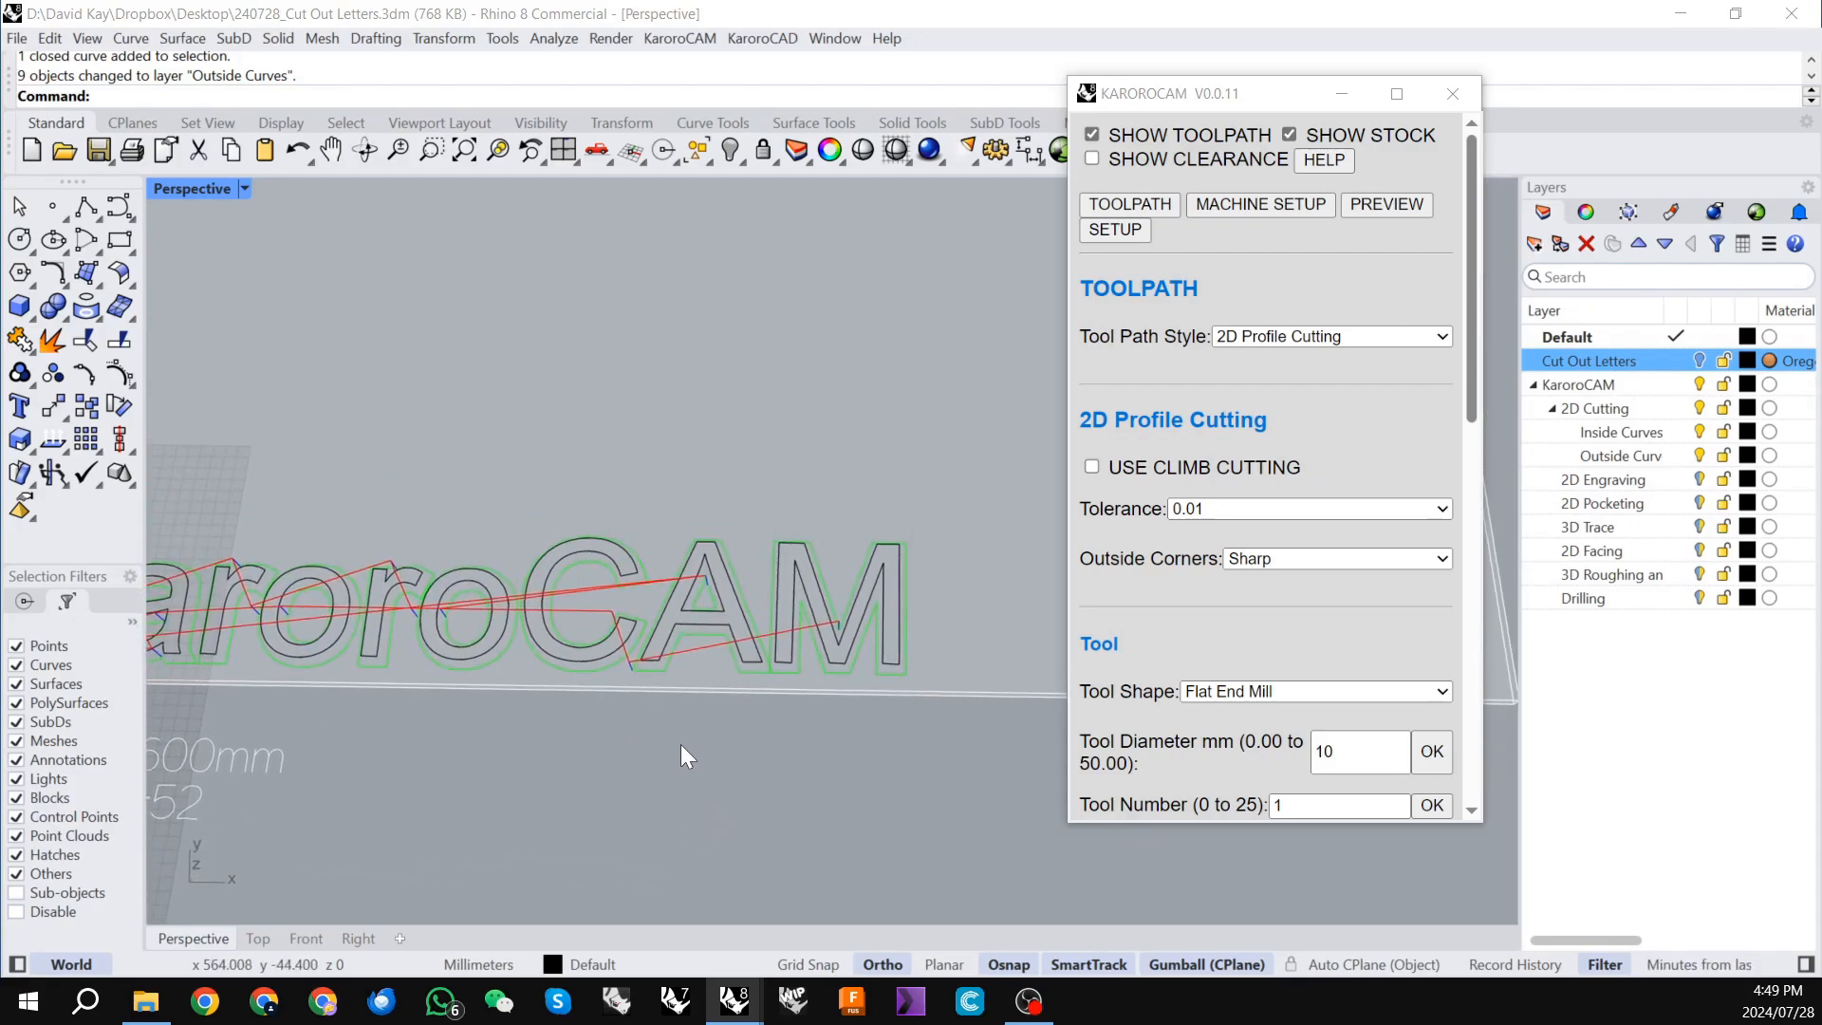
pyautogui.scroll(-7, 883, 430)
pyautogui.moveTo(649, 430); pyautogui.dragTo(721, 369, button='right')
pyautogui.moveTo(943, 488); pyautogui.dragTo(1263, 254, button='right')
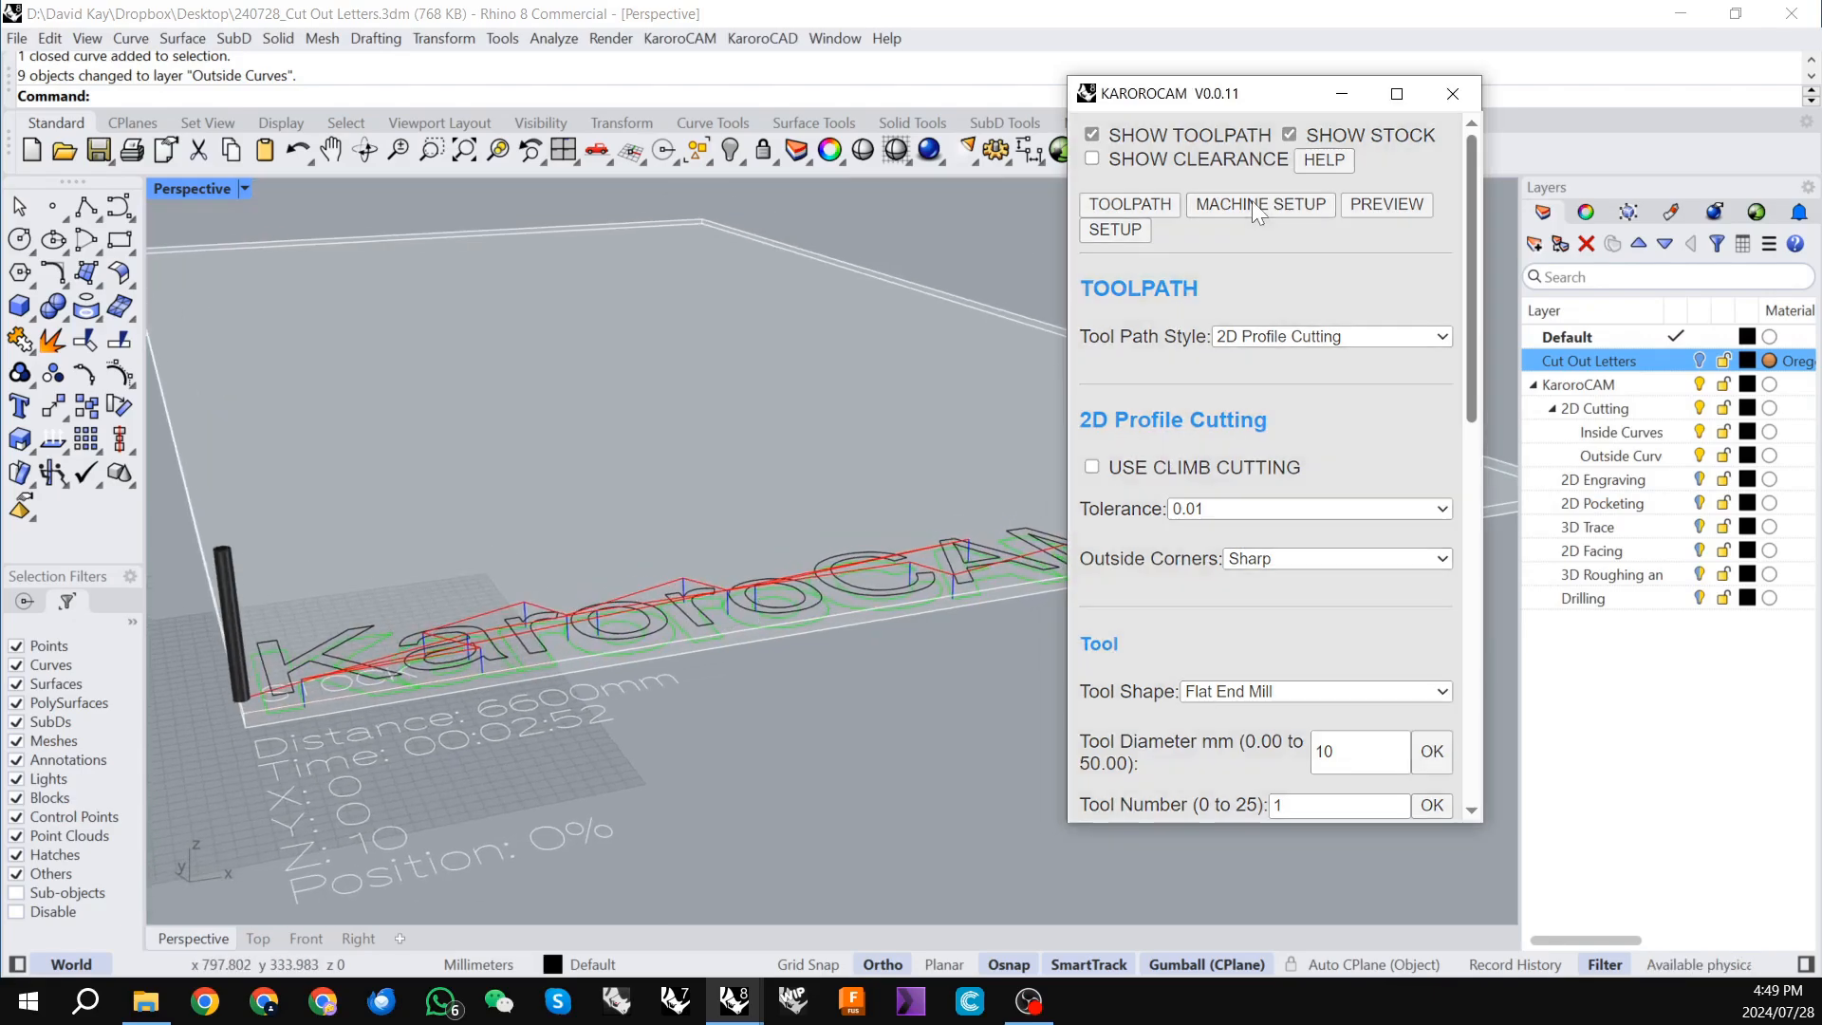
pyautogui.click(1250, 203)
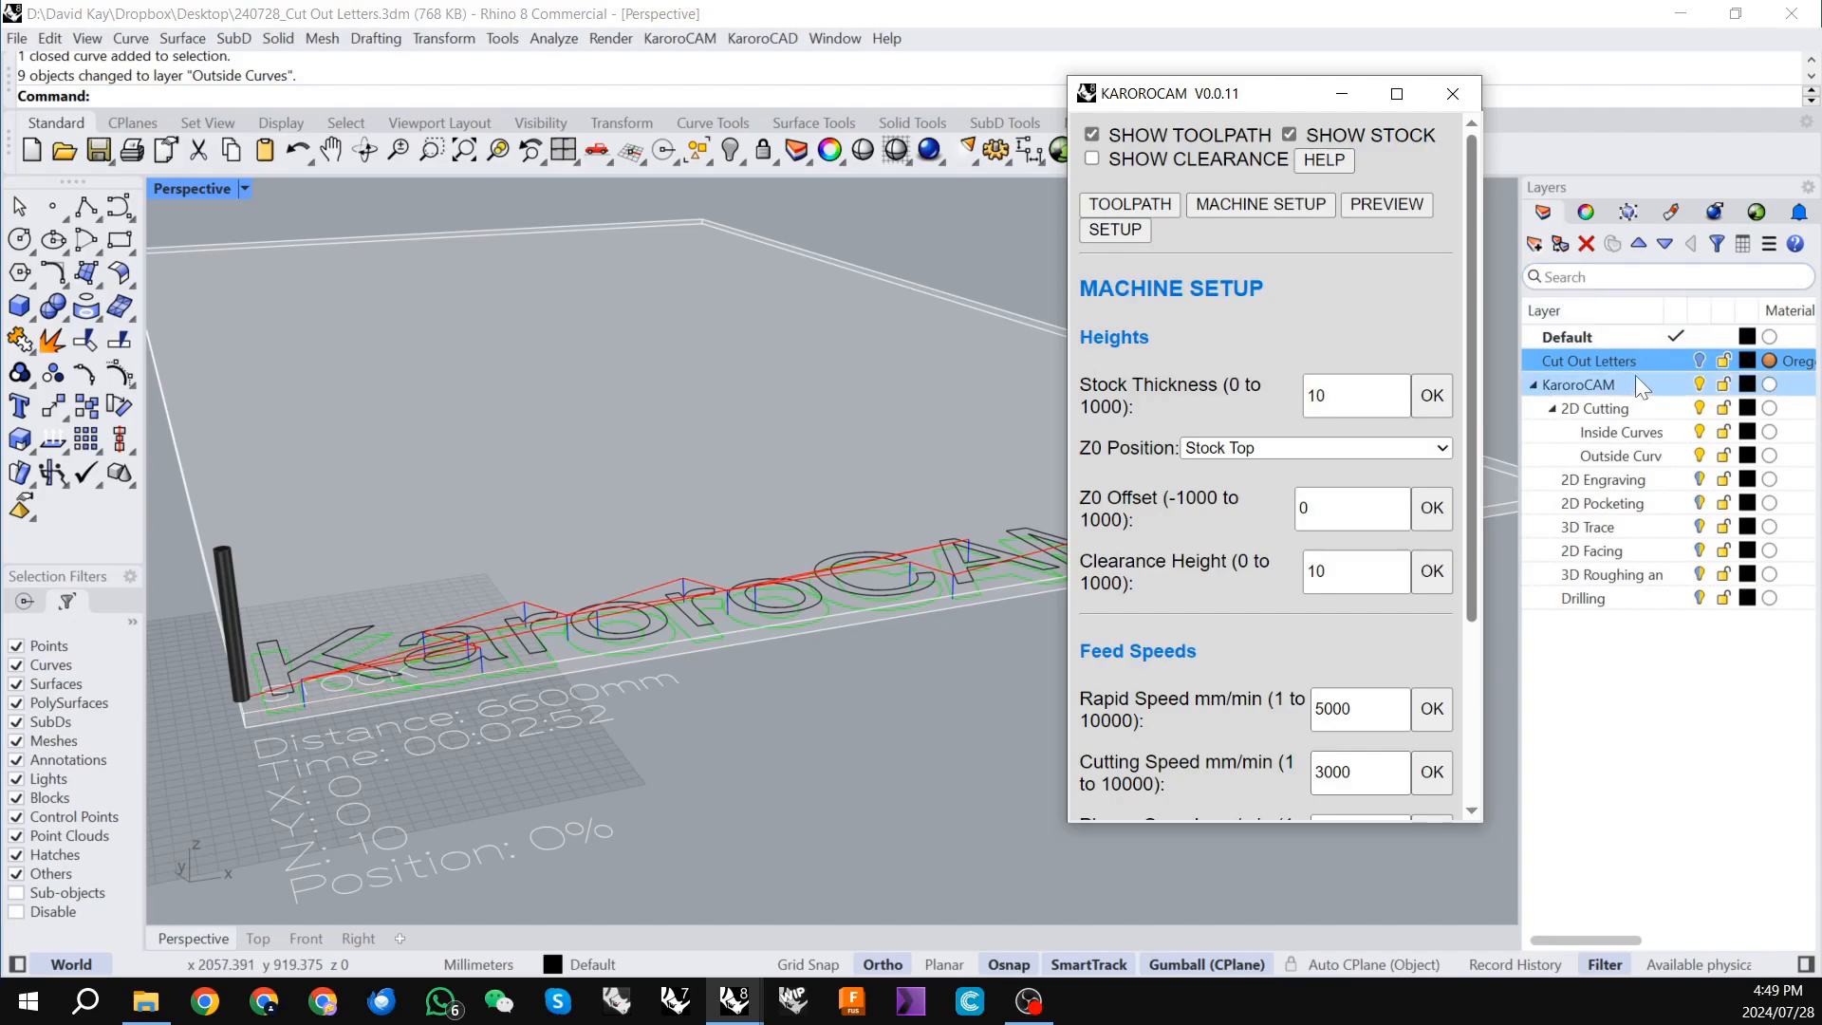
pyautogui.click(1699, 361)
pyautogui.scroll(5, 323, 626)
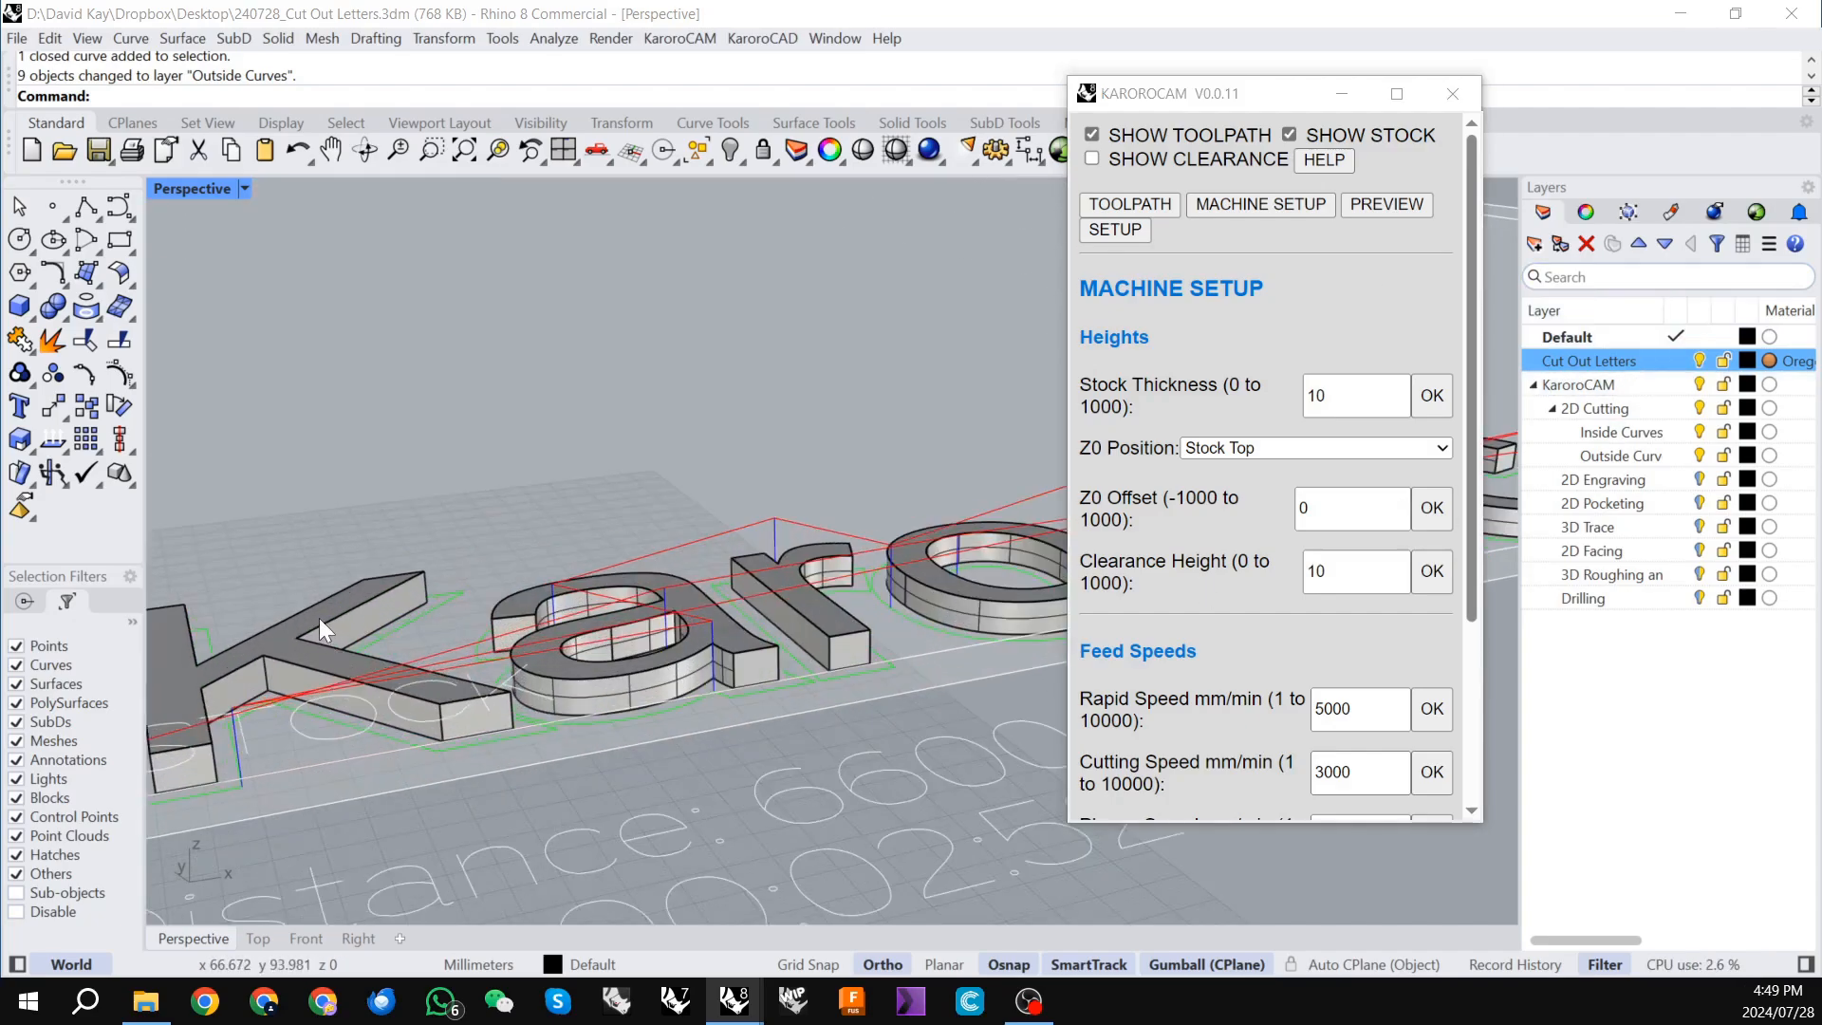
# Check the solid letter K's Z size and position in BoxEdit, with the Z pivot set to Max.
pyautogui.click(293, 636)
pyautogui.click(356, 713)
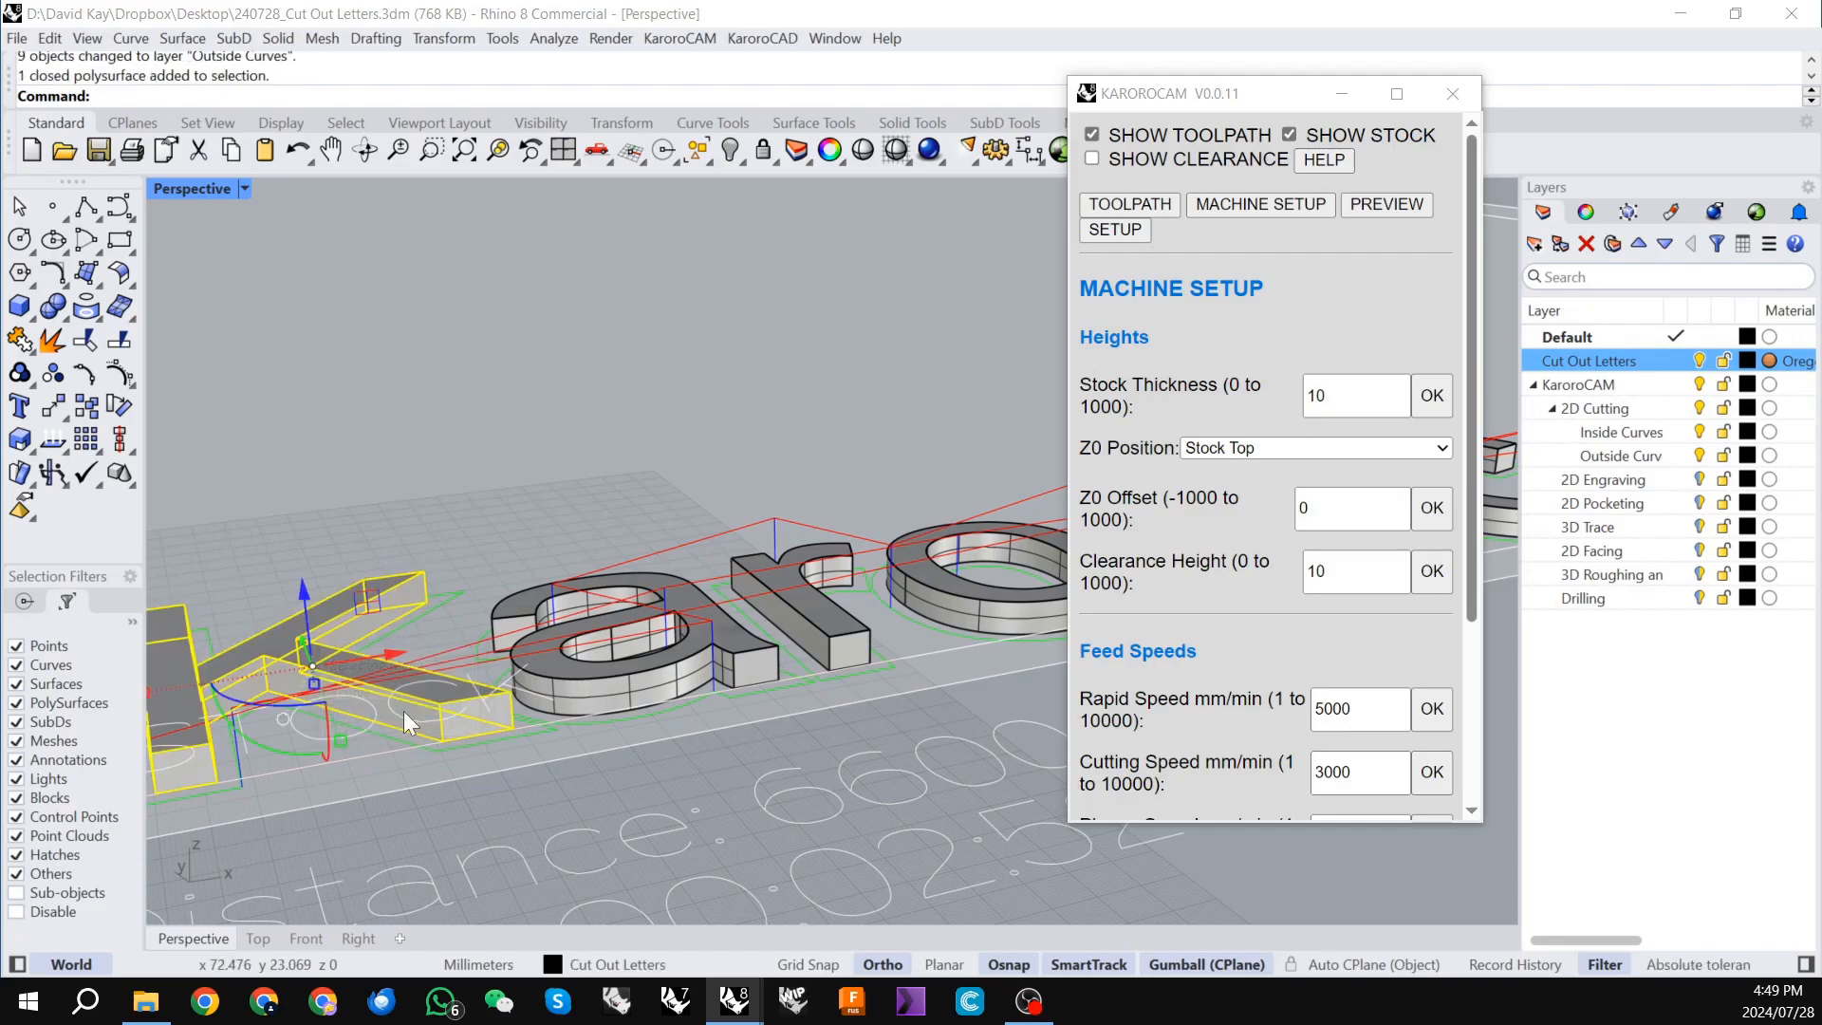
pyautogui.click(1628, 213)
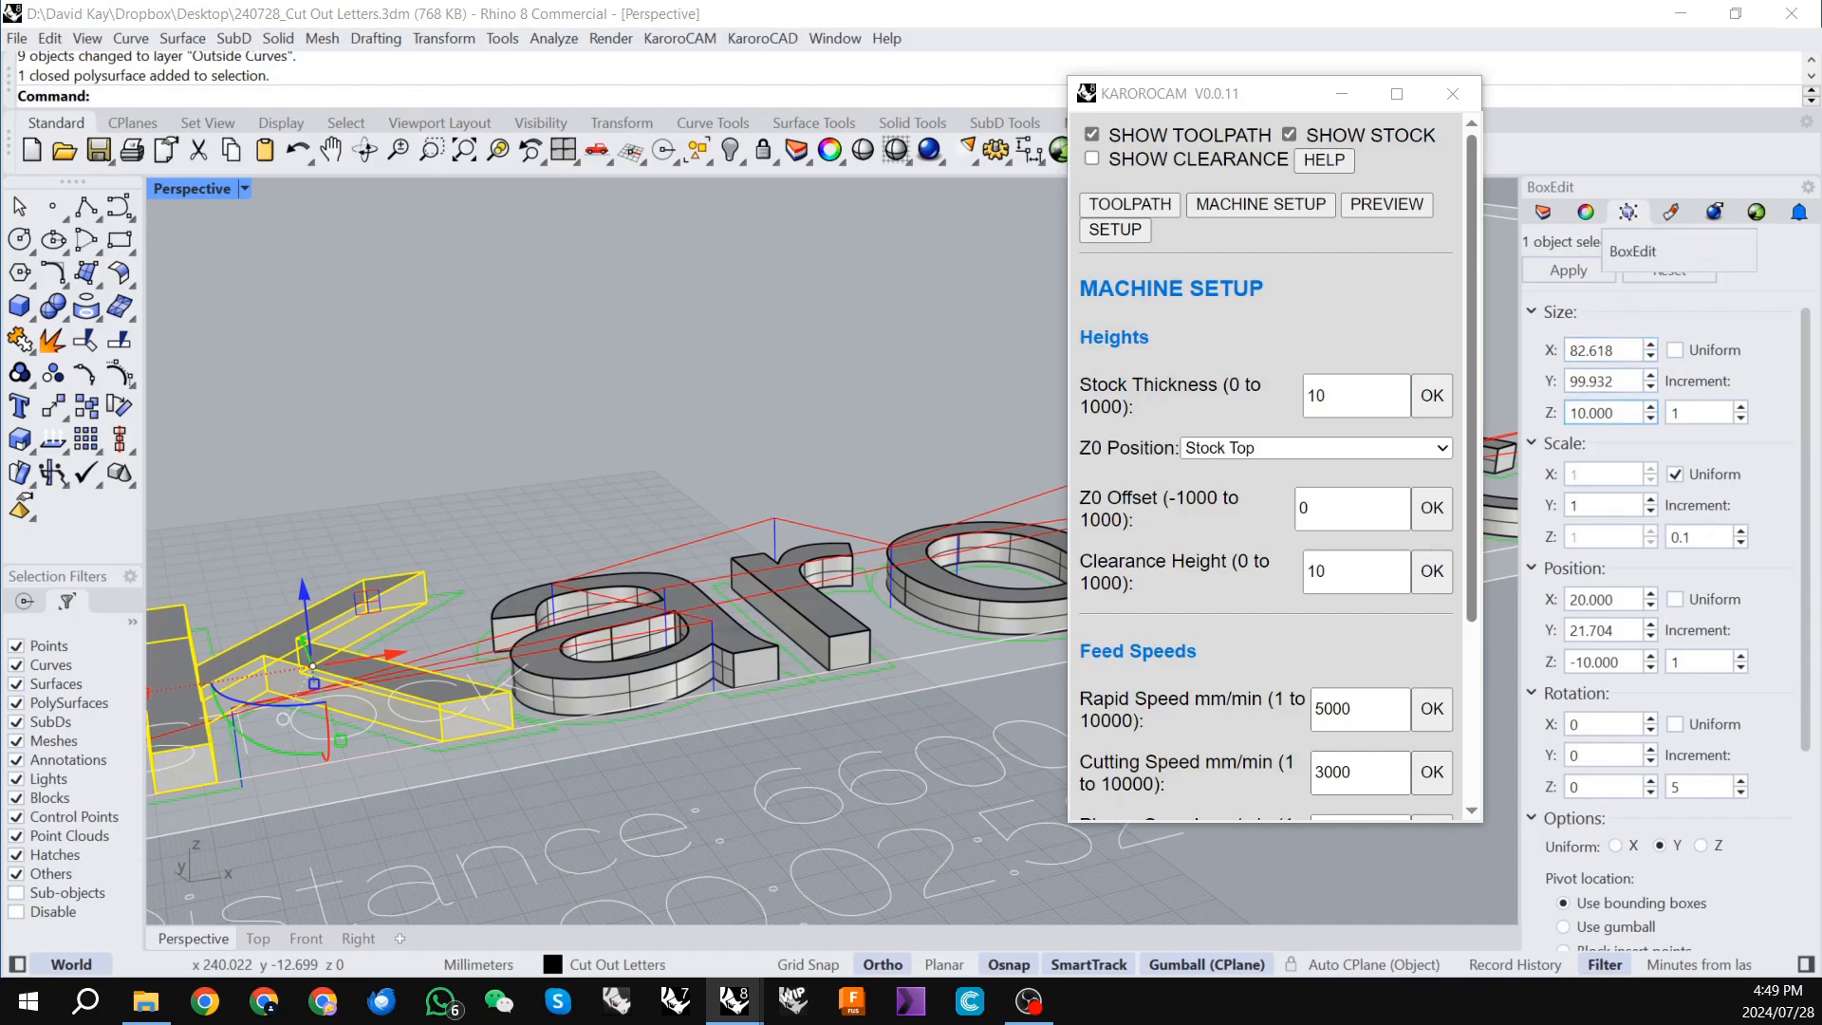
pyautogui.click(1613, 414)
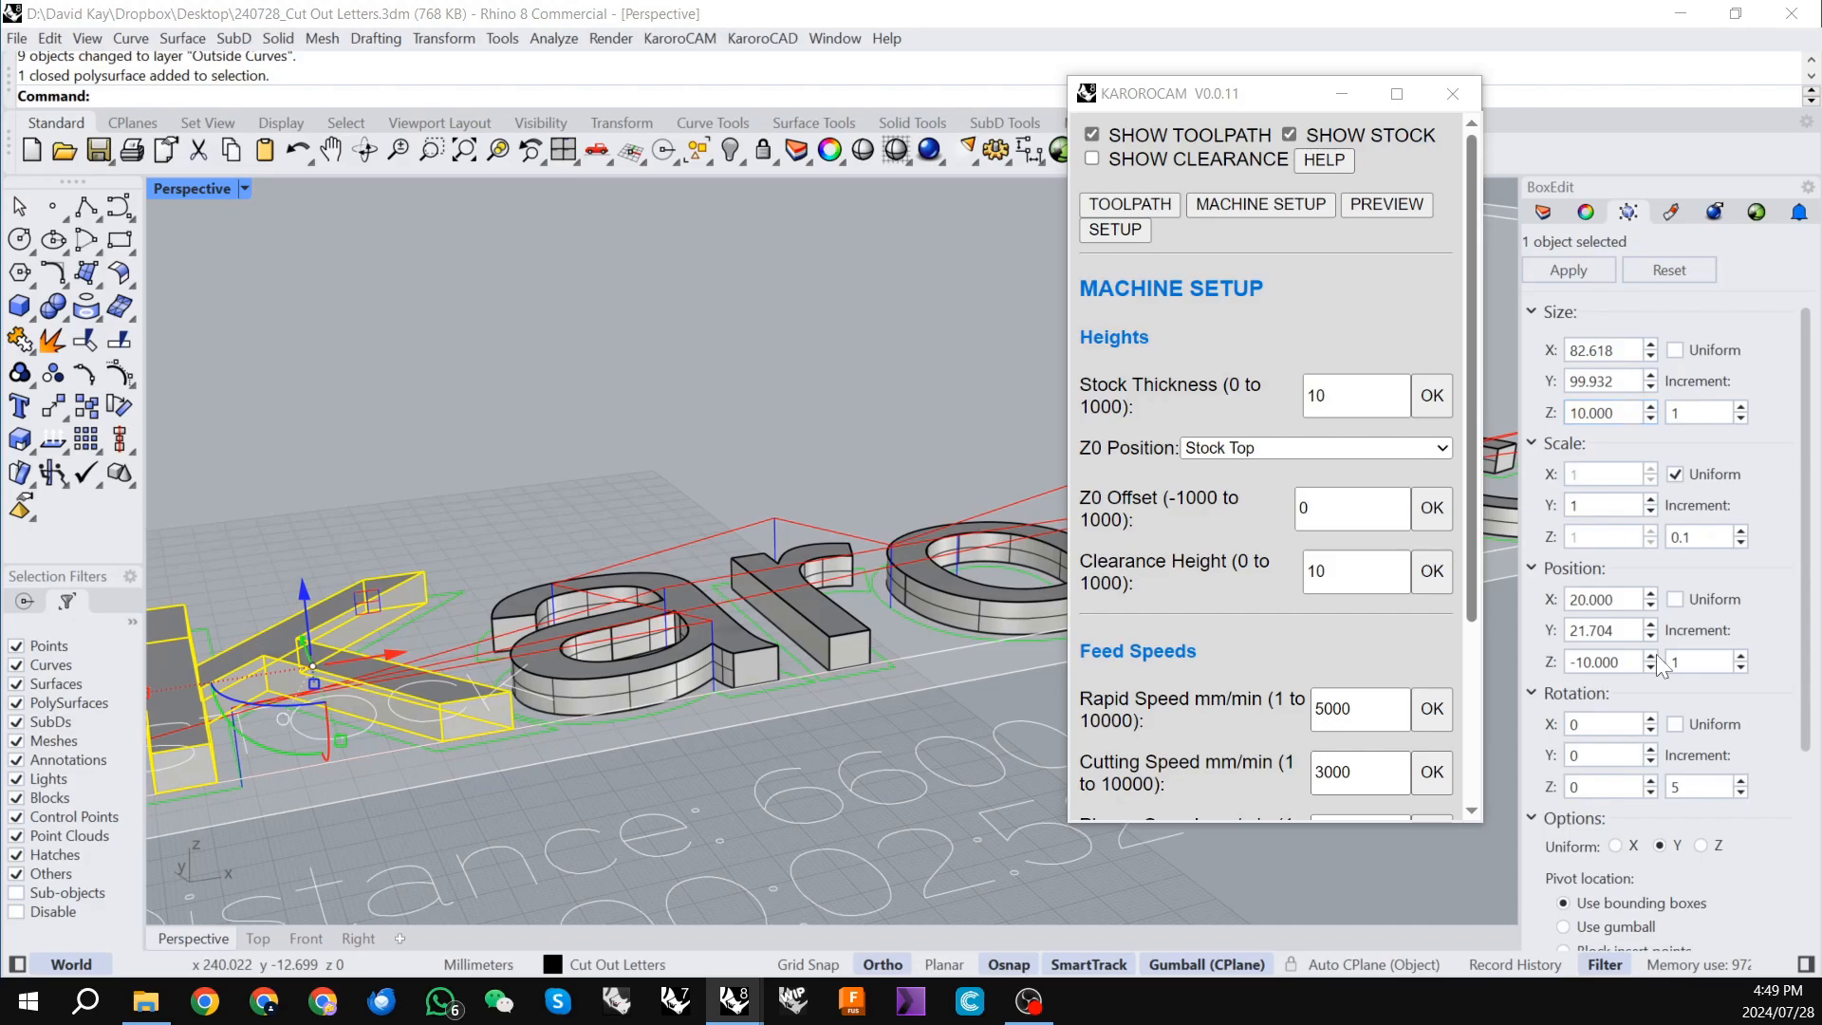
pyautogui.scroll(-2, 1694, 764)
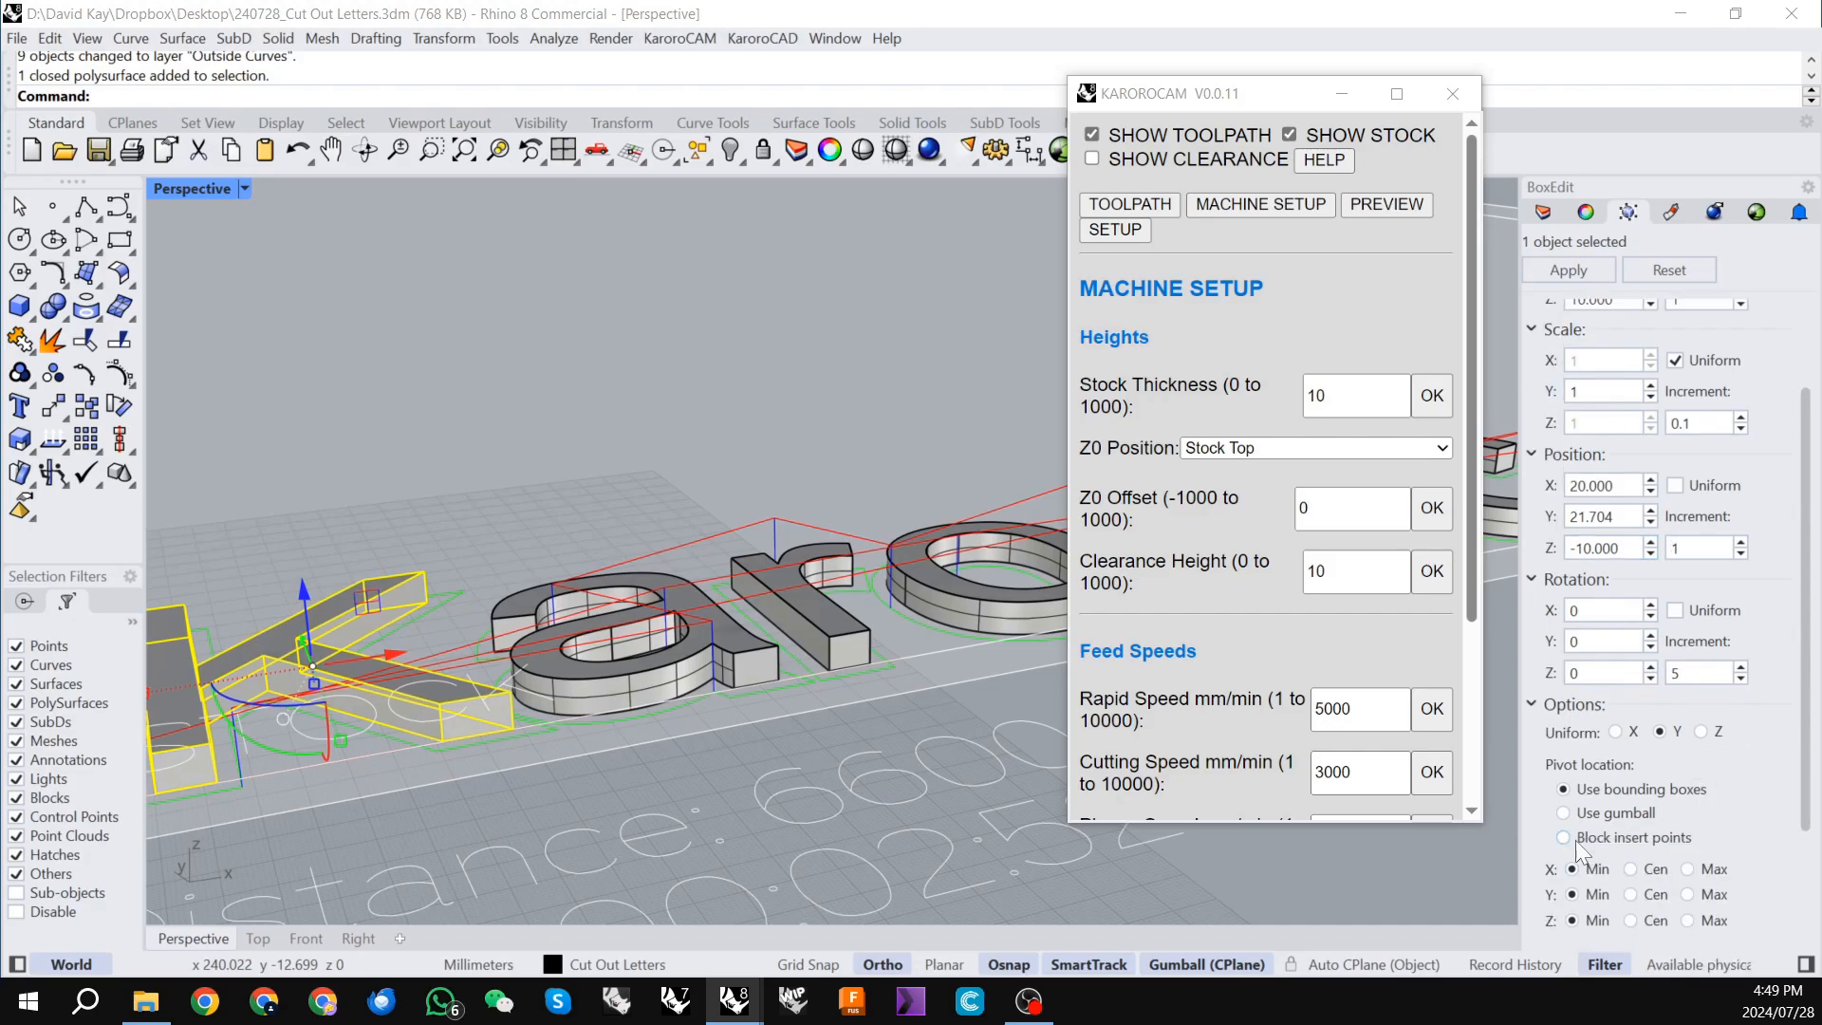
pyautogui.scroll(-2, 1596, 911)
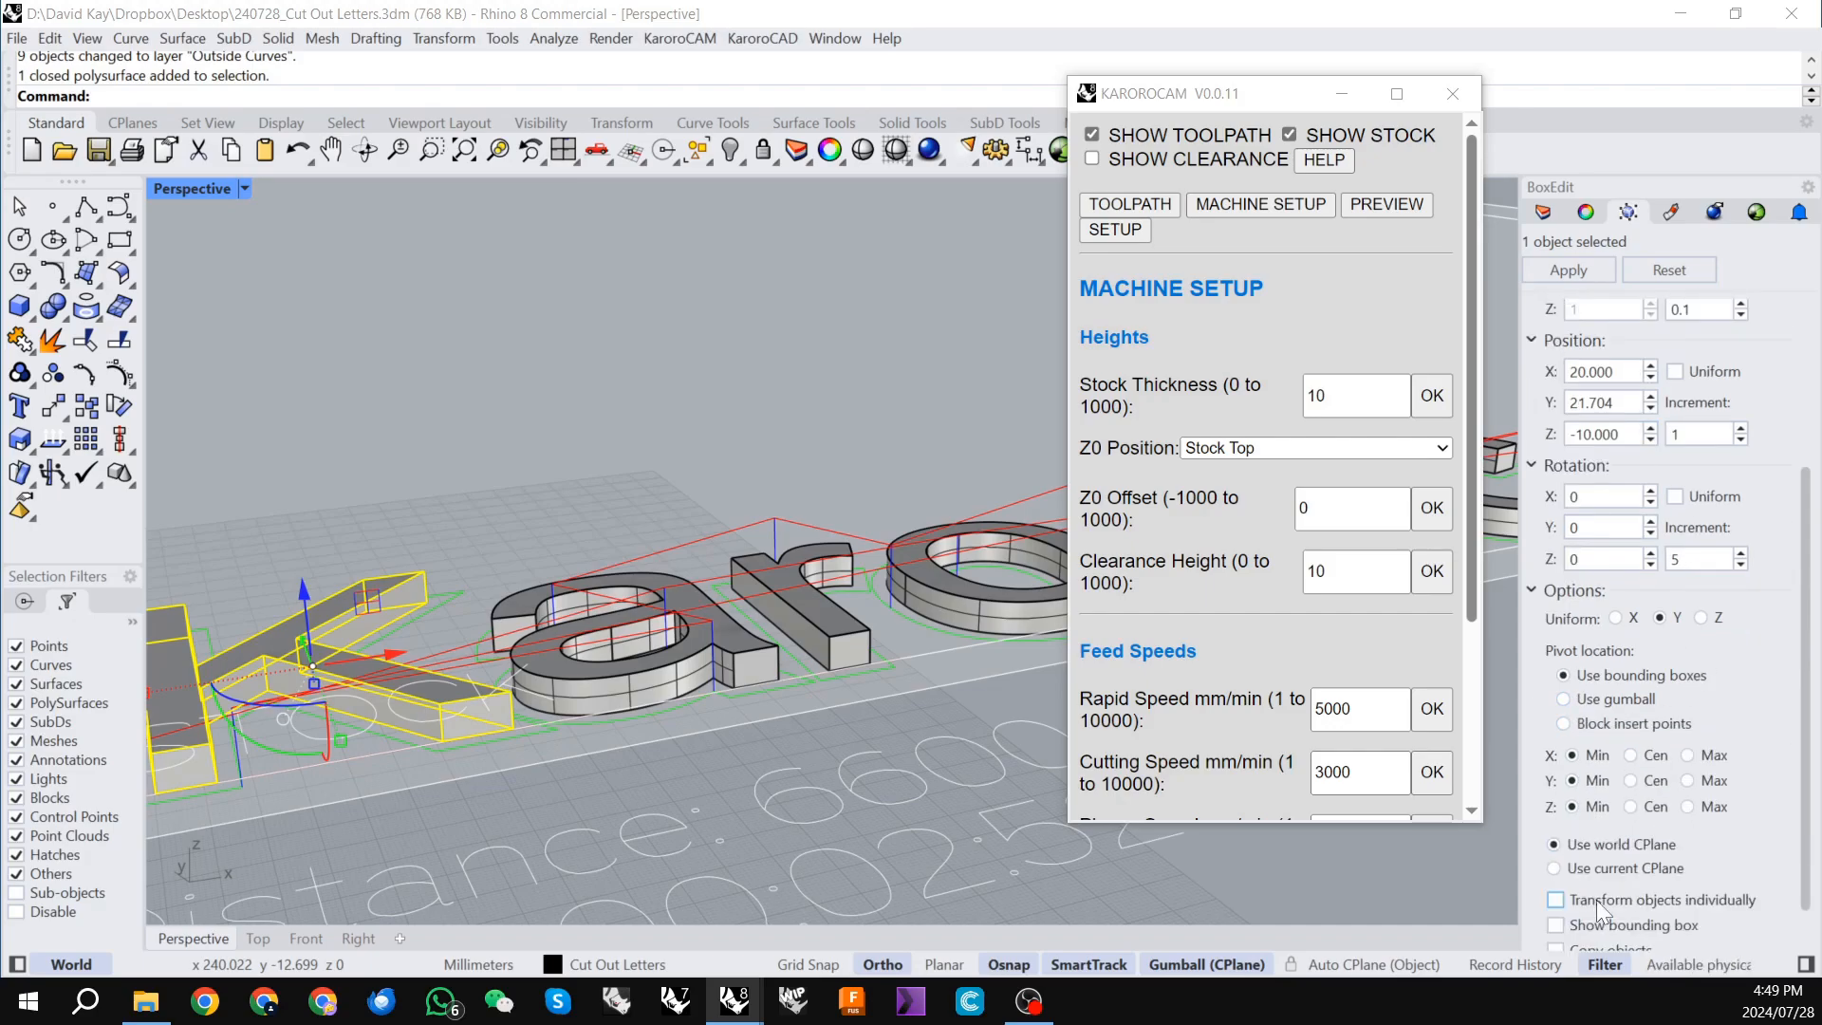
pyautogui.click(1687, 806)
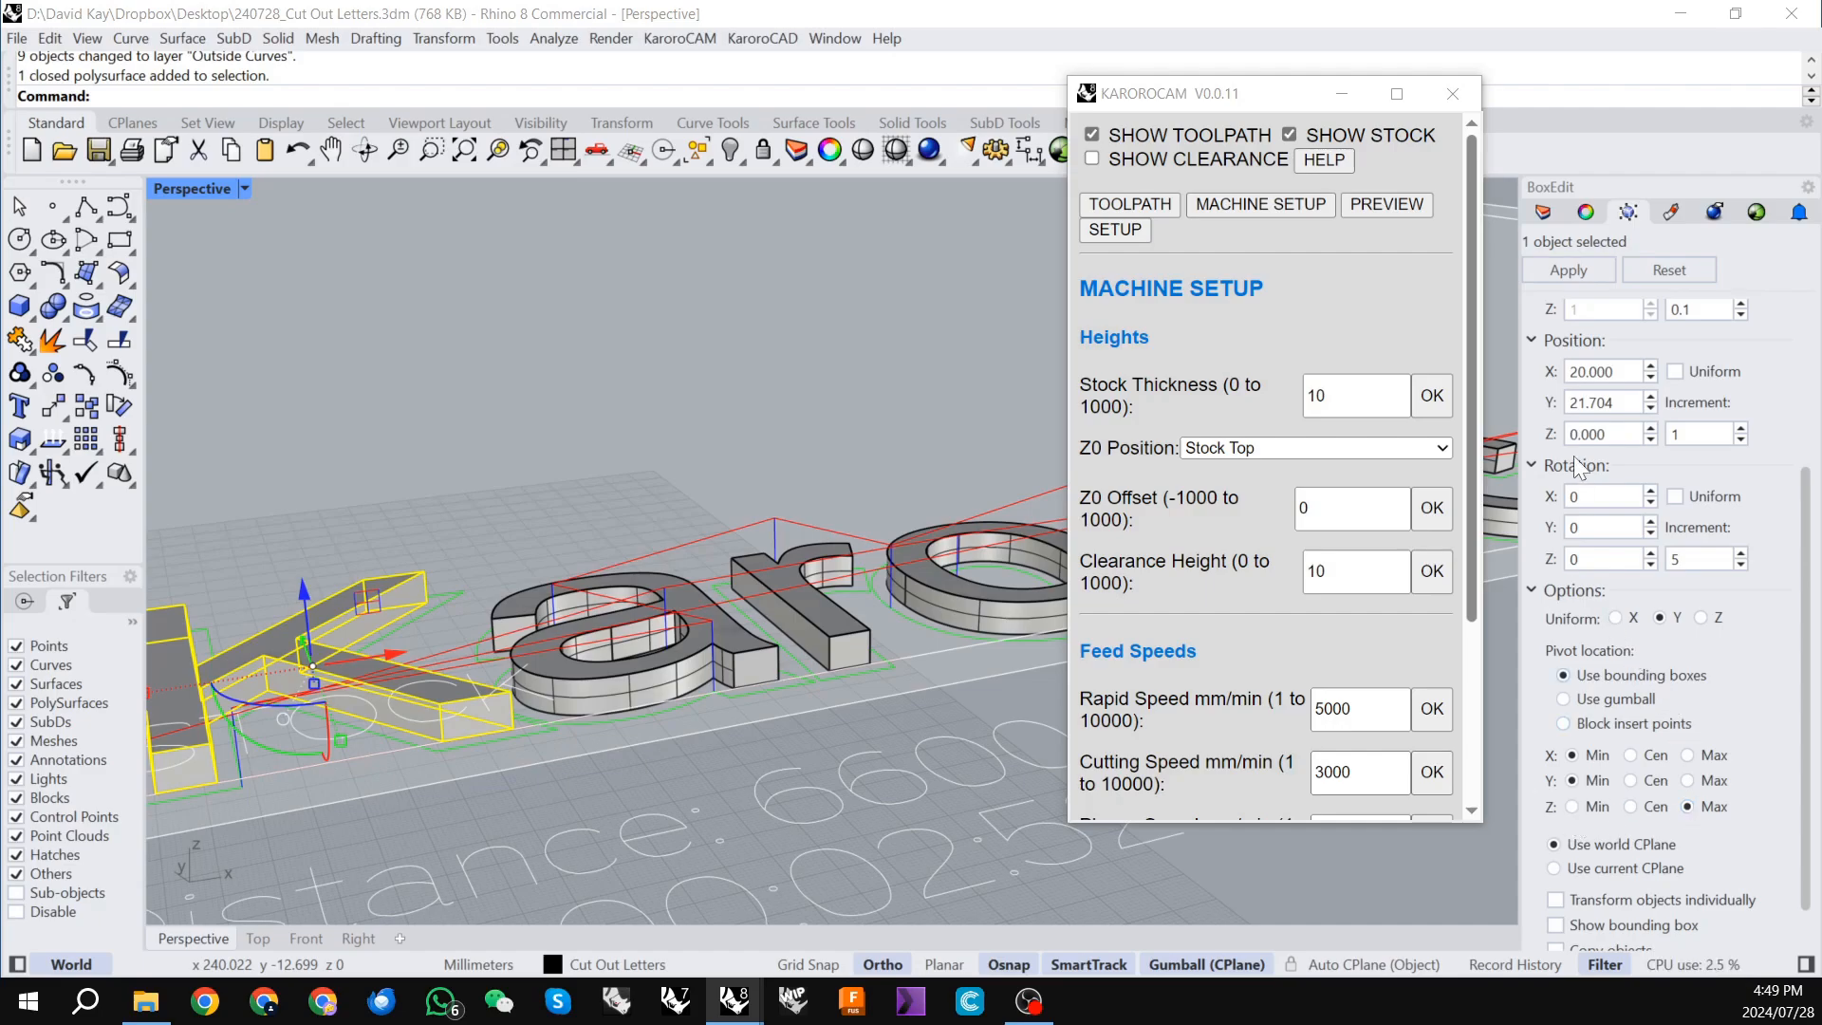
# Compare the machine setup's stock thickness, Z0 position and clearance height with the solid letter K, and review the feed speeds.
pyautogui.scroll(-3, 681, 720)
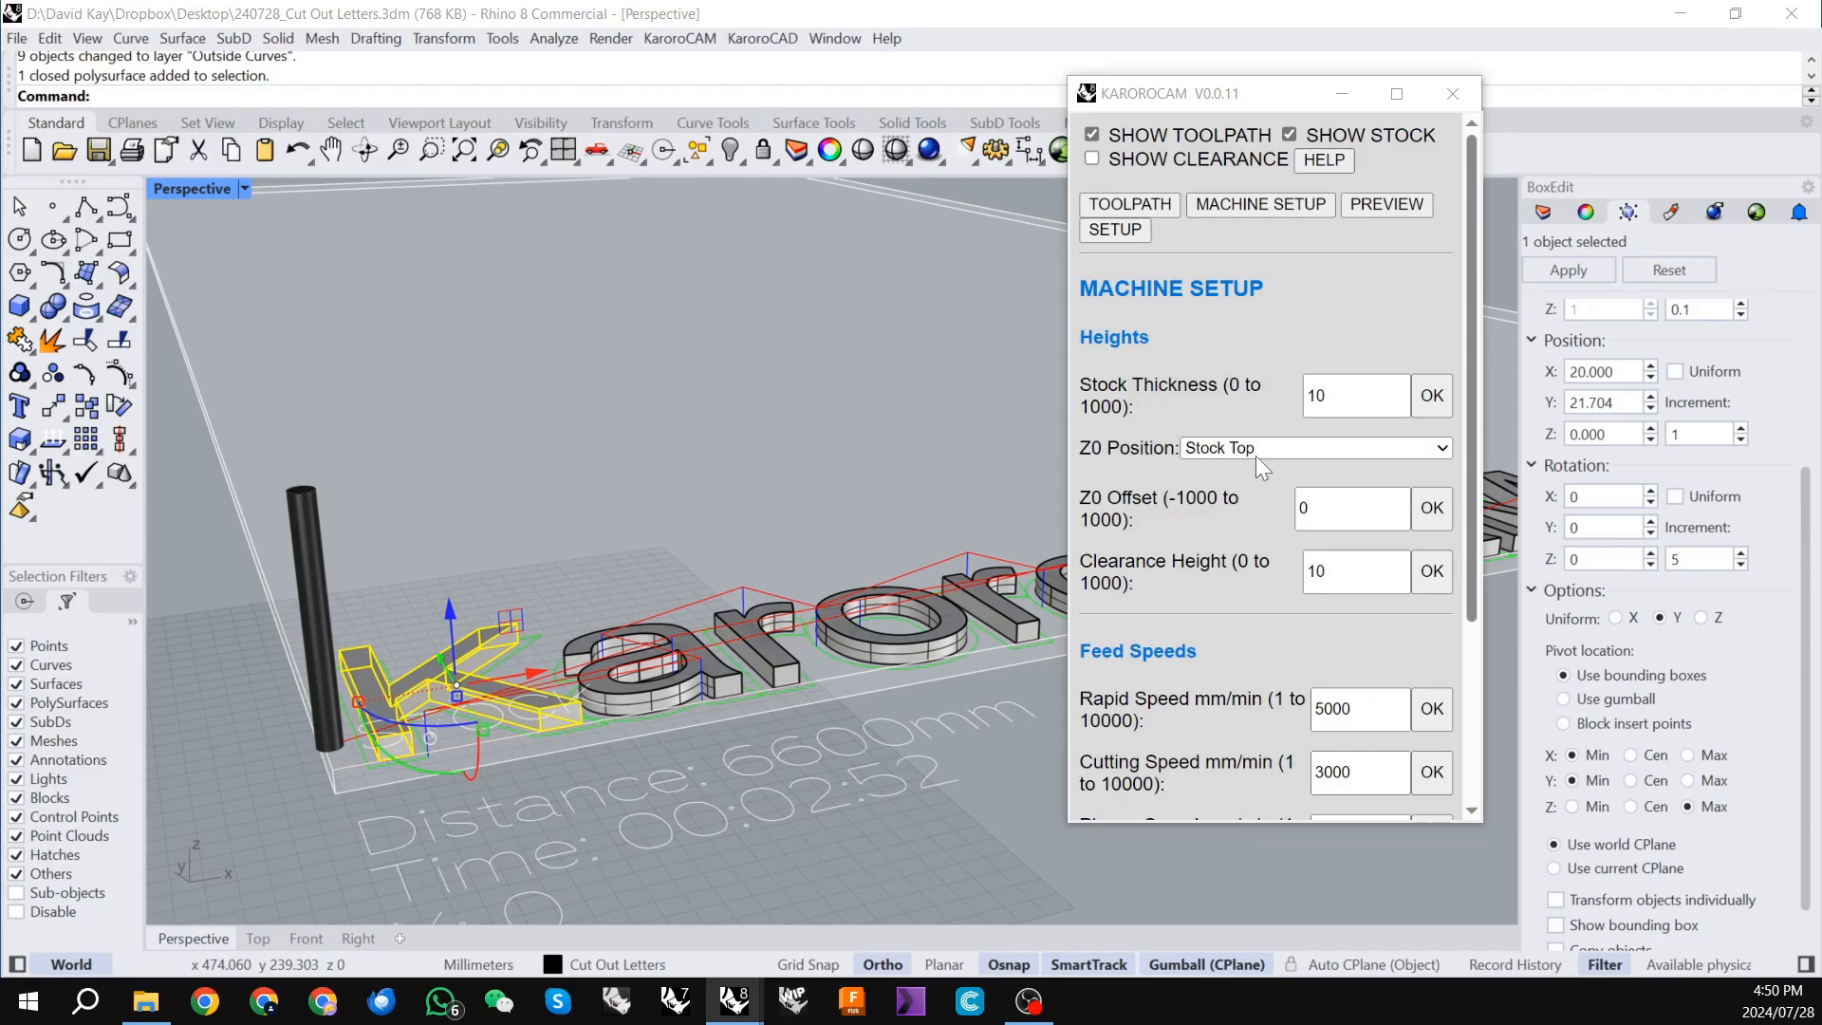
pyautogui.scroll(-3, 1253, 441)
pyautogui.scroll(5, 319, 765)
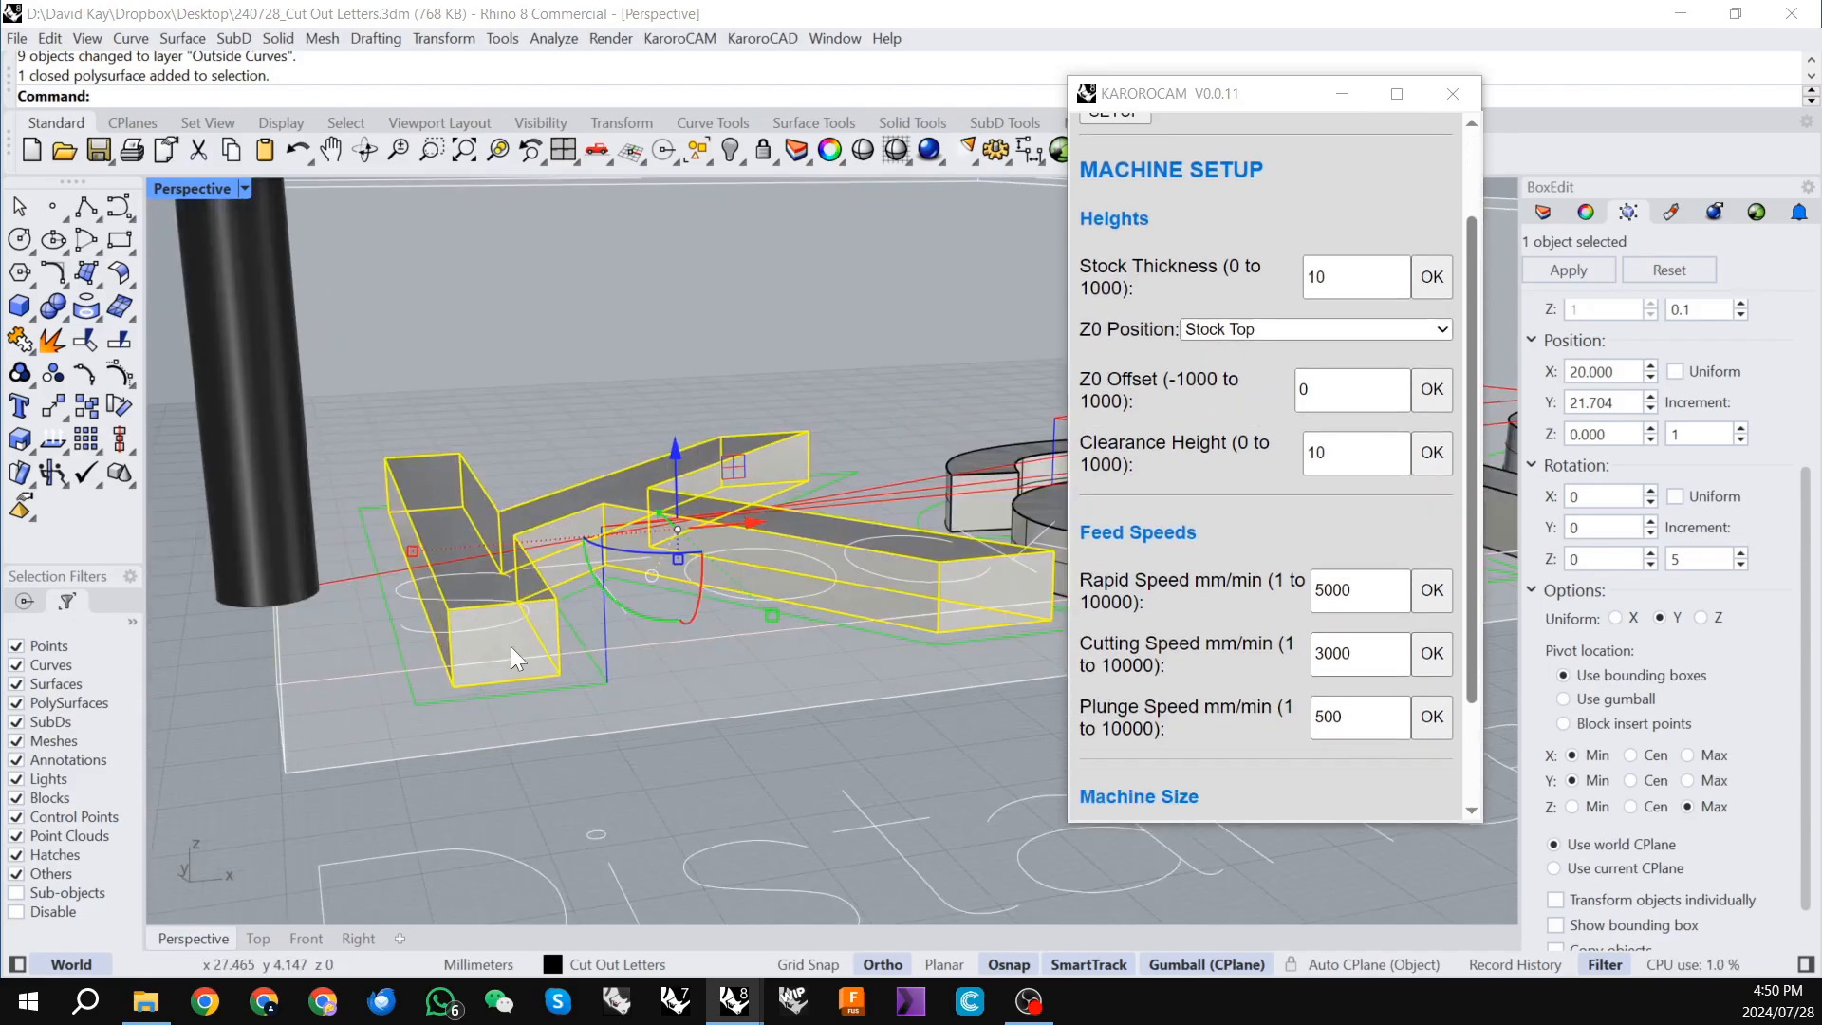
pyautogui.scroll(-5, 598, 670)
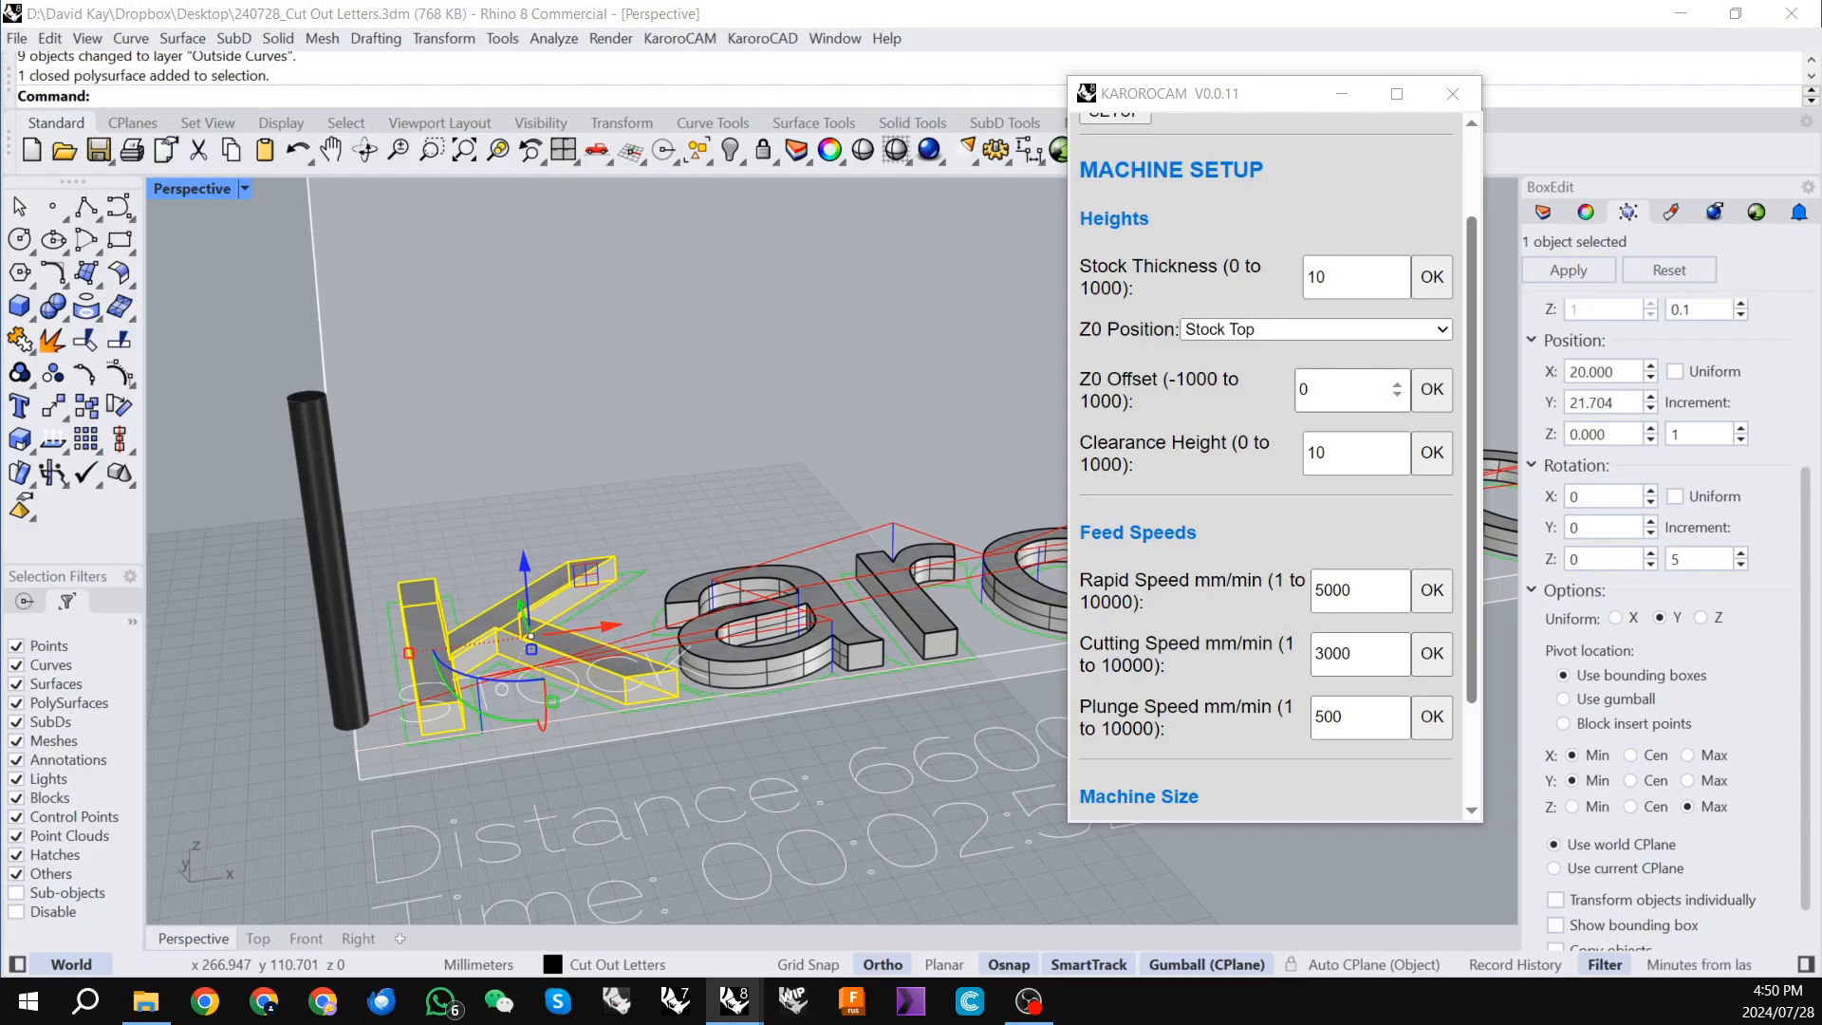
pyautogui.scroll(2, 1273, 423)
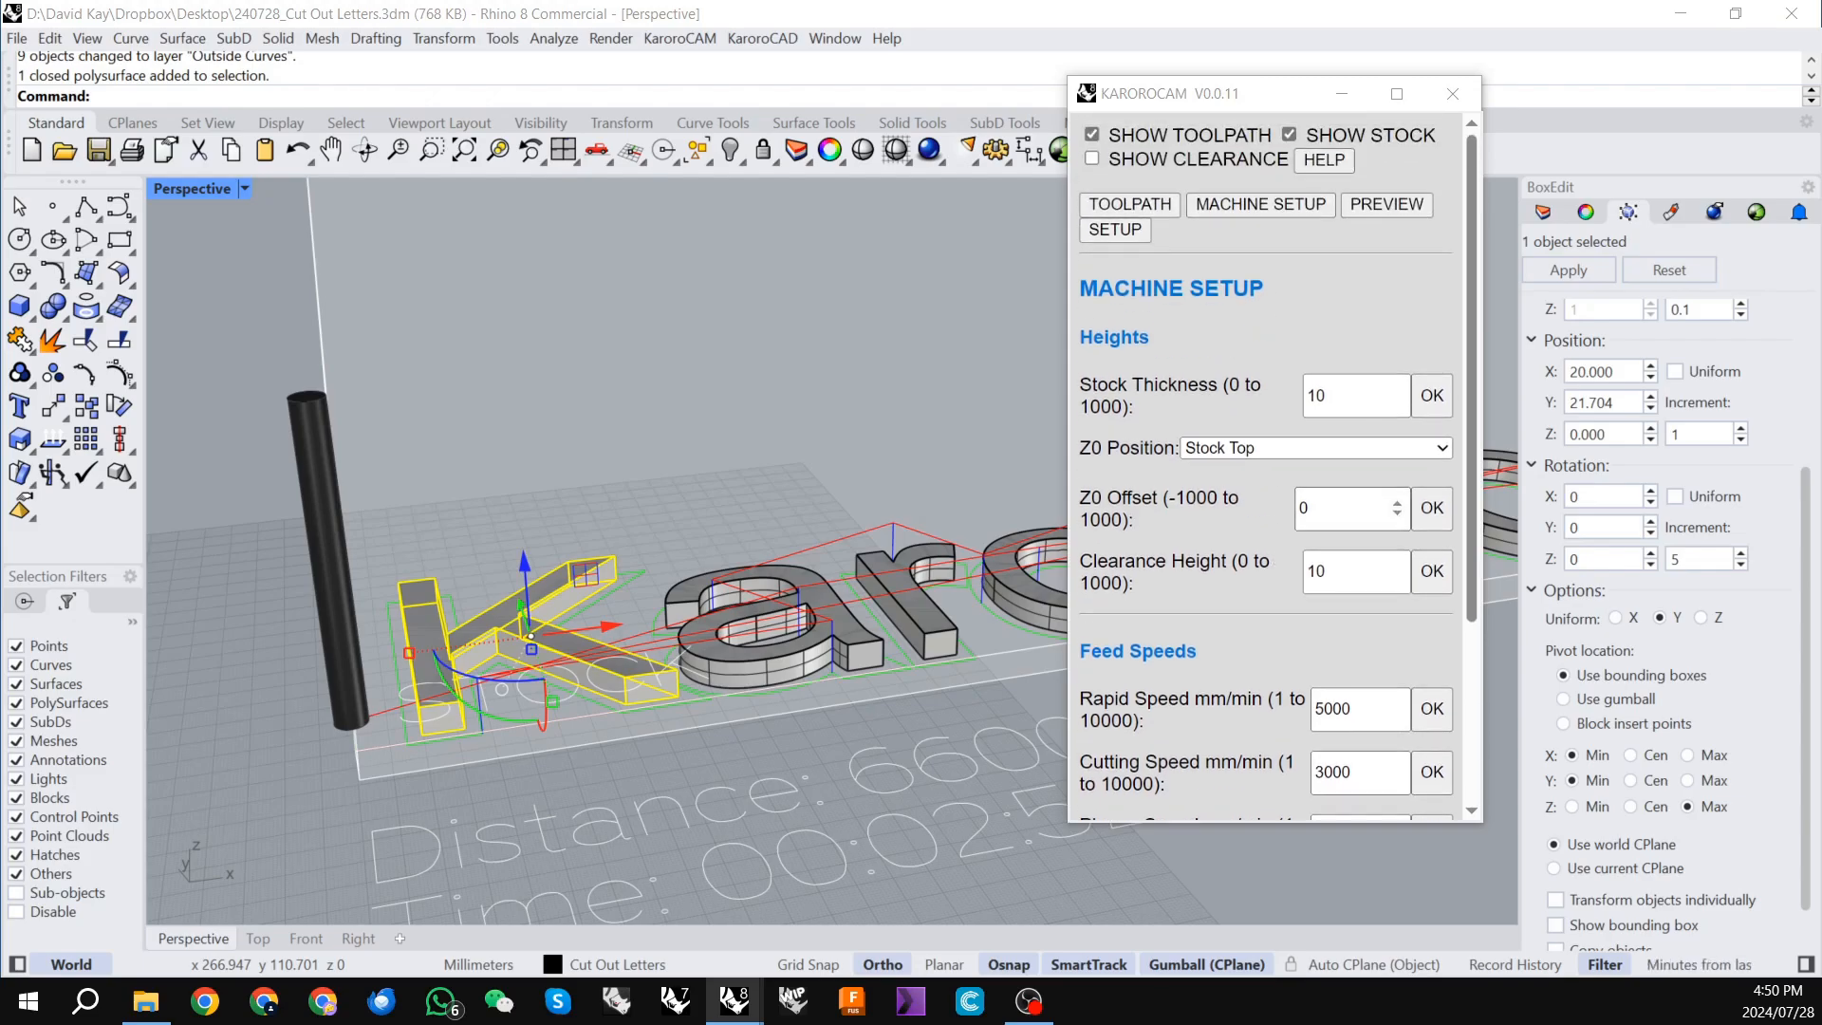
# Return to the toolpath settings and hide the Cut Out Letters layer.
pyautogui.click(1134, 204)
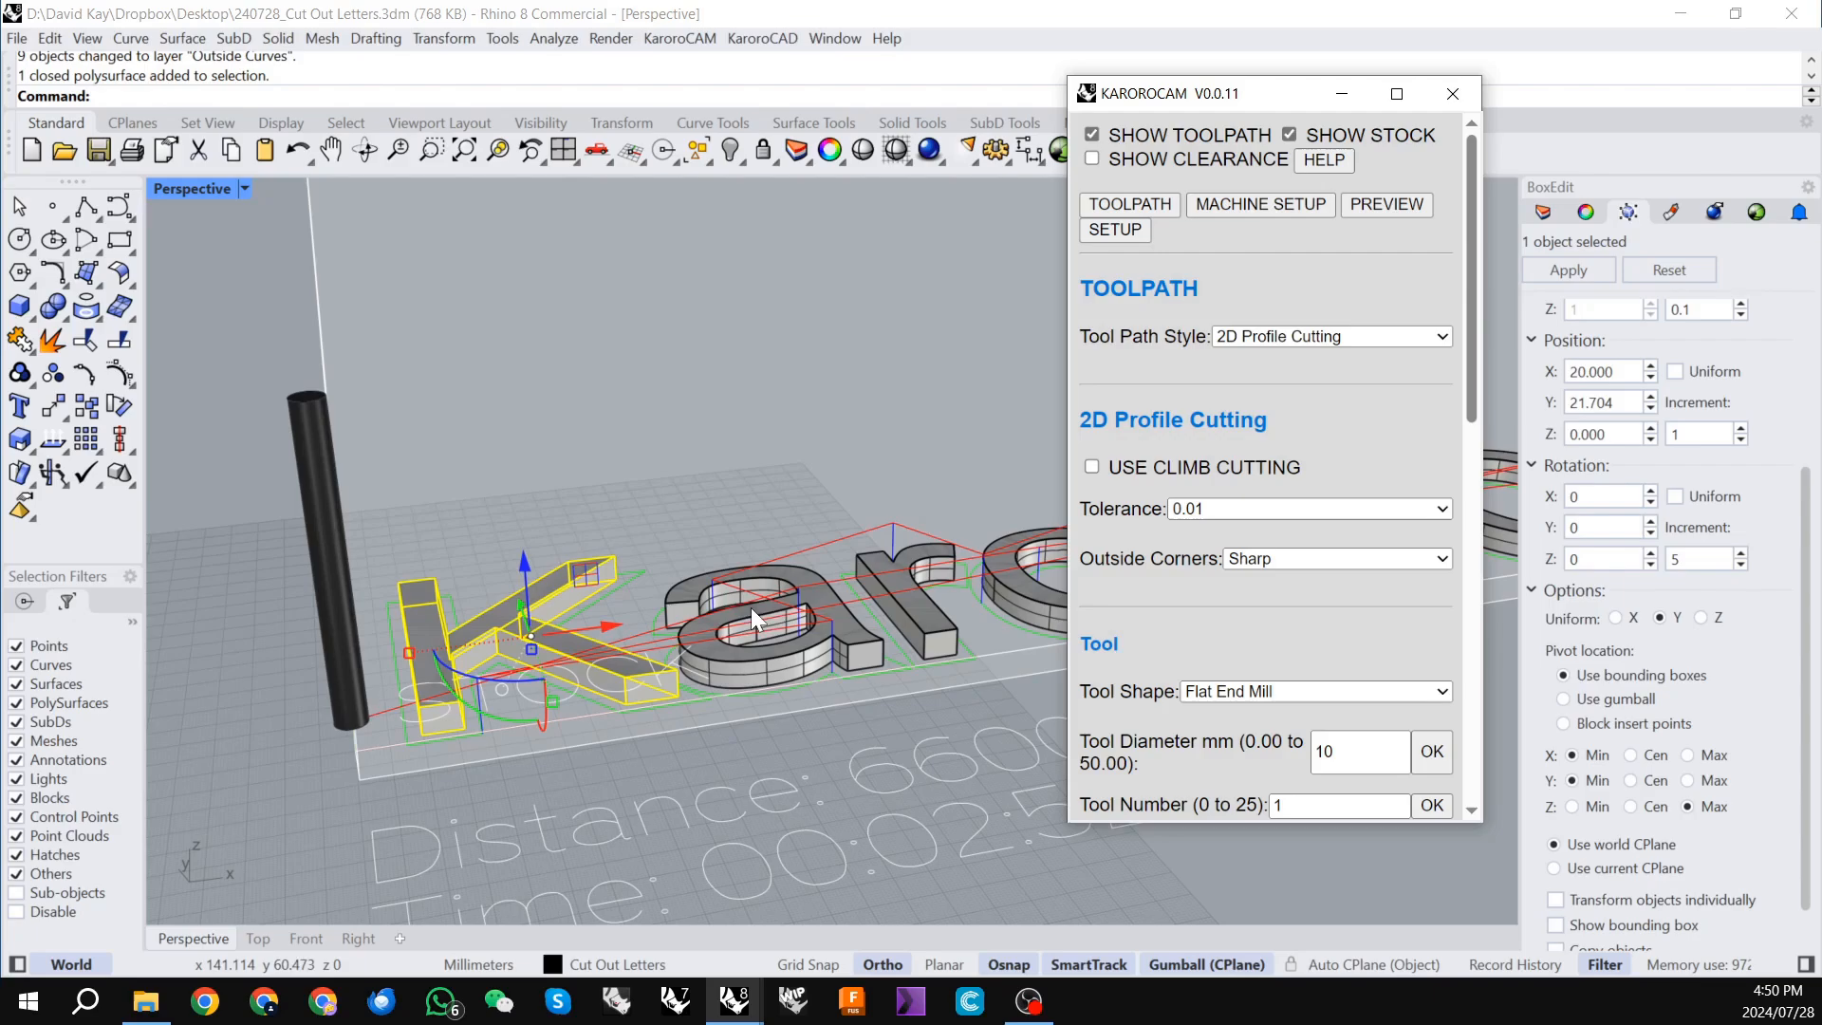
pyautogui.click(1544, 212)
pyautogui.click(1701, 362)
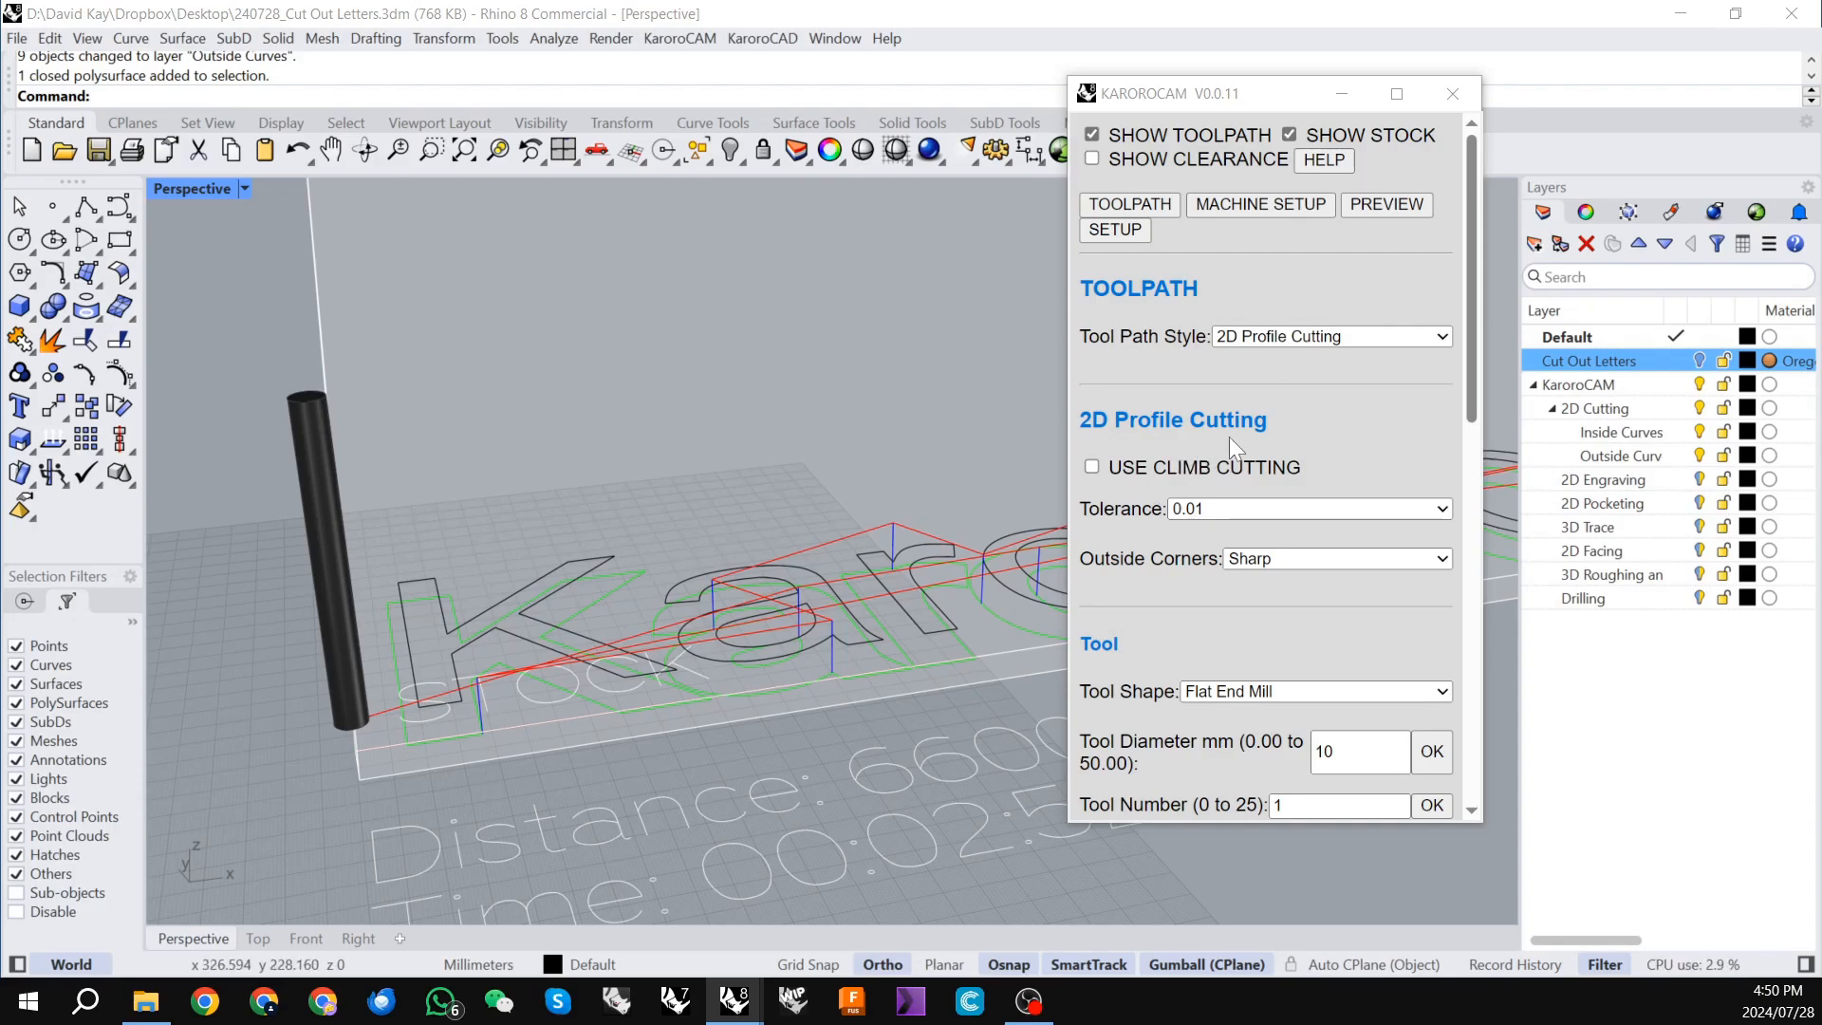
# Enable climb cutting for the 2D profile toolpath and inspect the cutting path around the letter a in the Top view.
pyautogui.scroll(-1, 1228, 433)
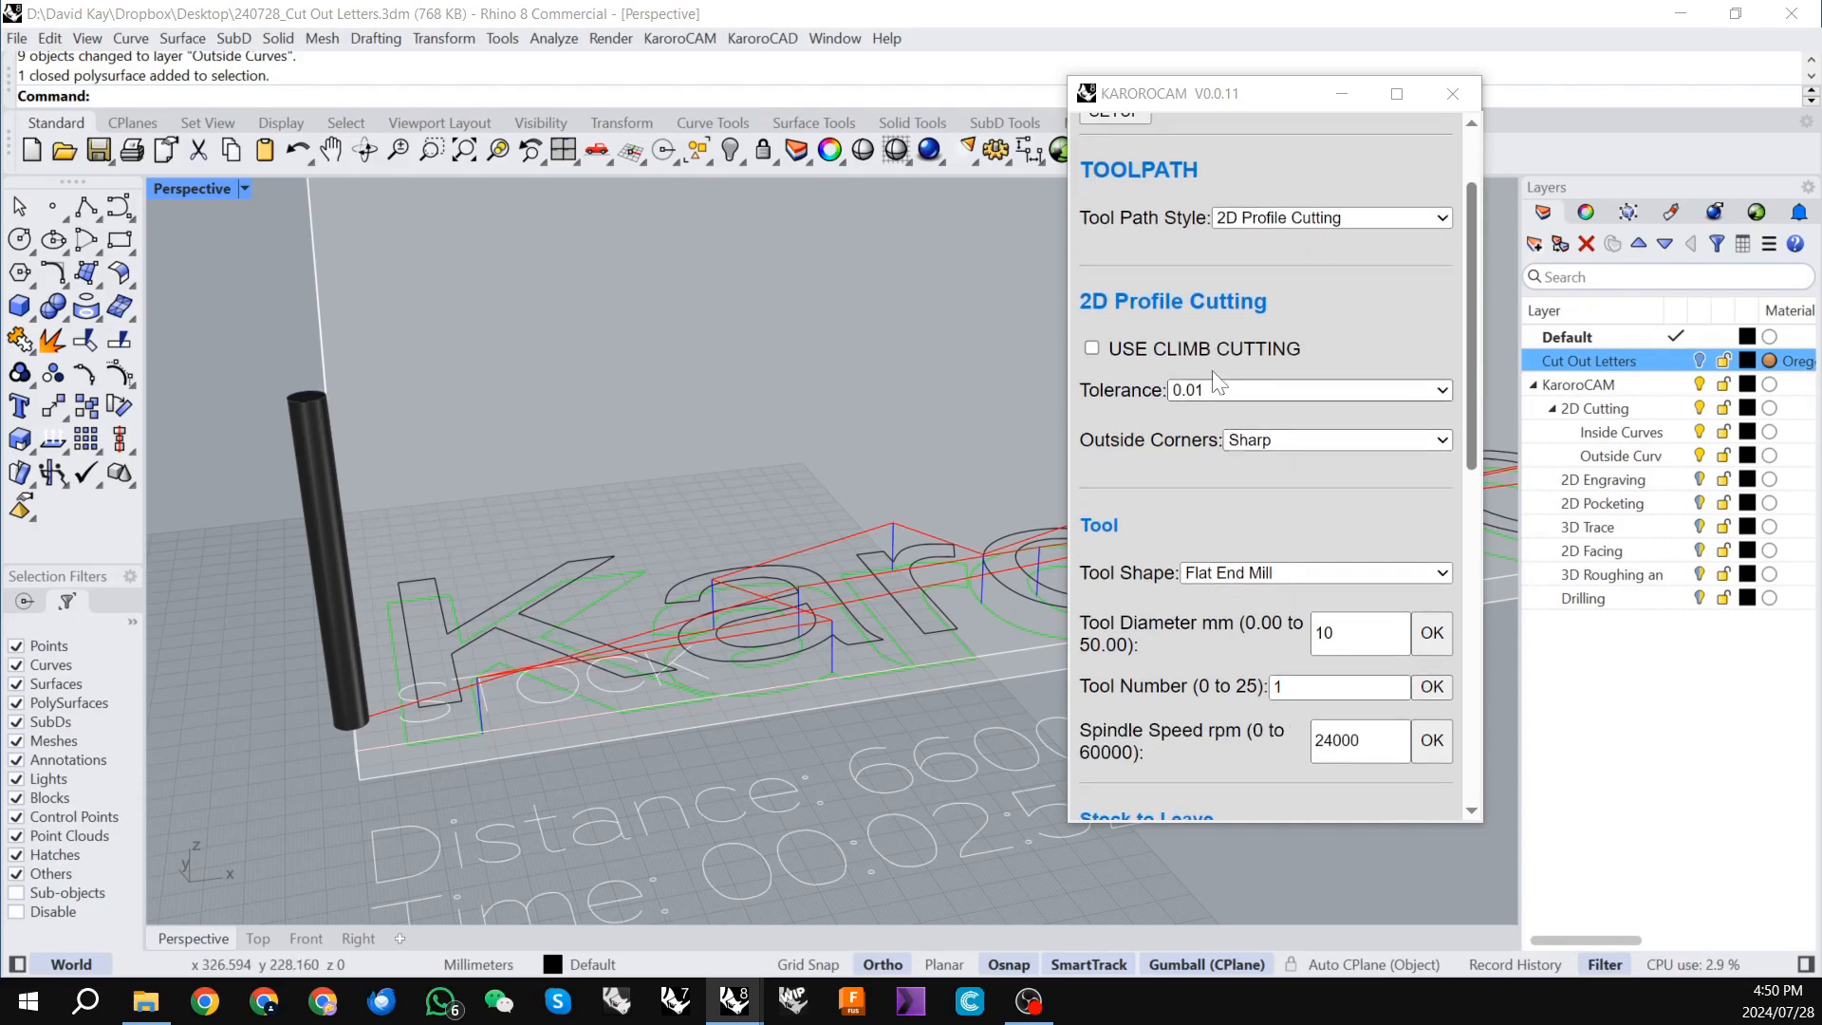
pyautogui.click(1091, 348)
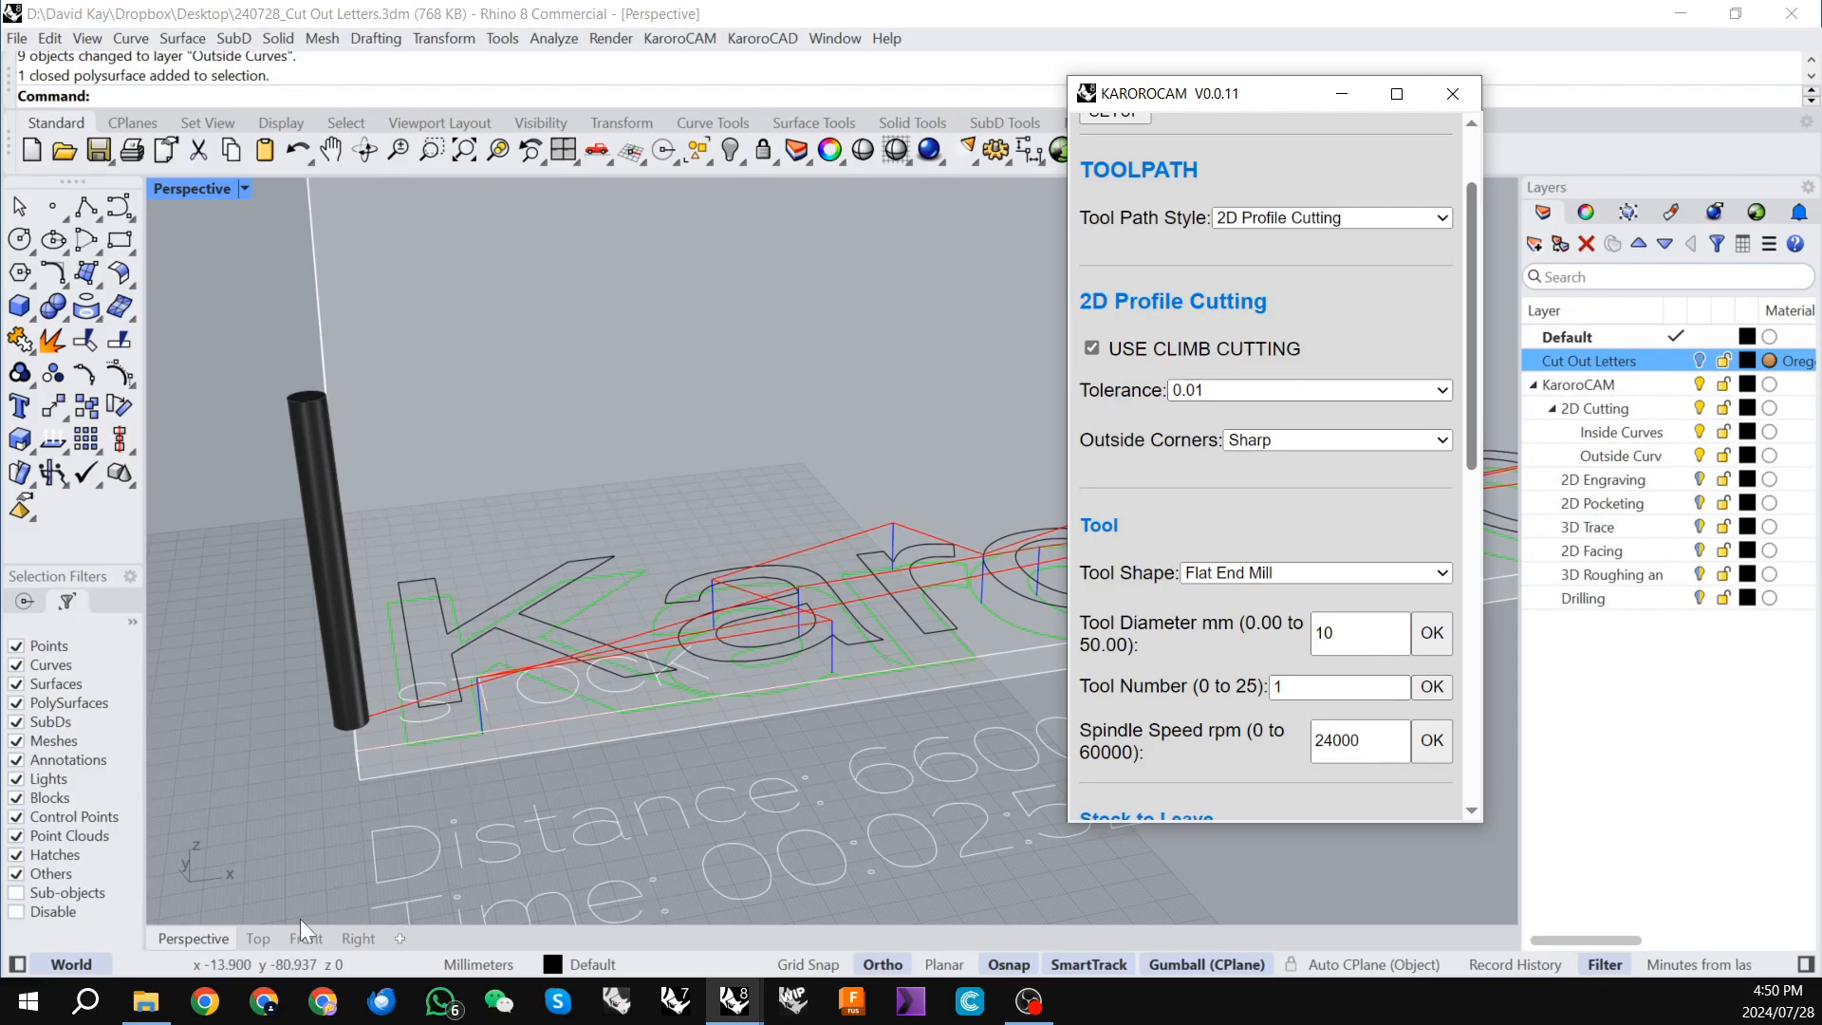
pyautogui.click(251, 938)
pyautogui.scroll(5, 558, 567)
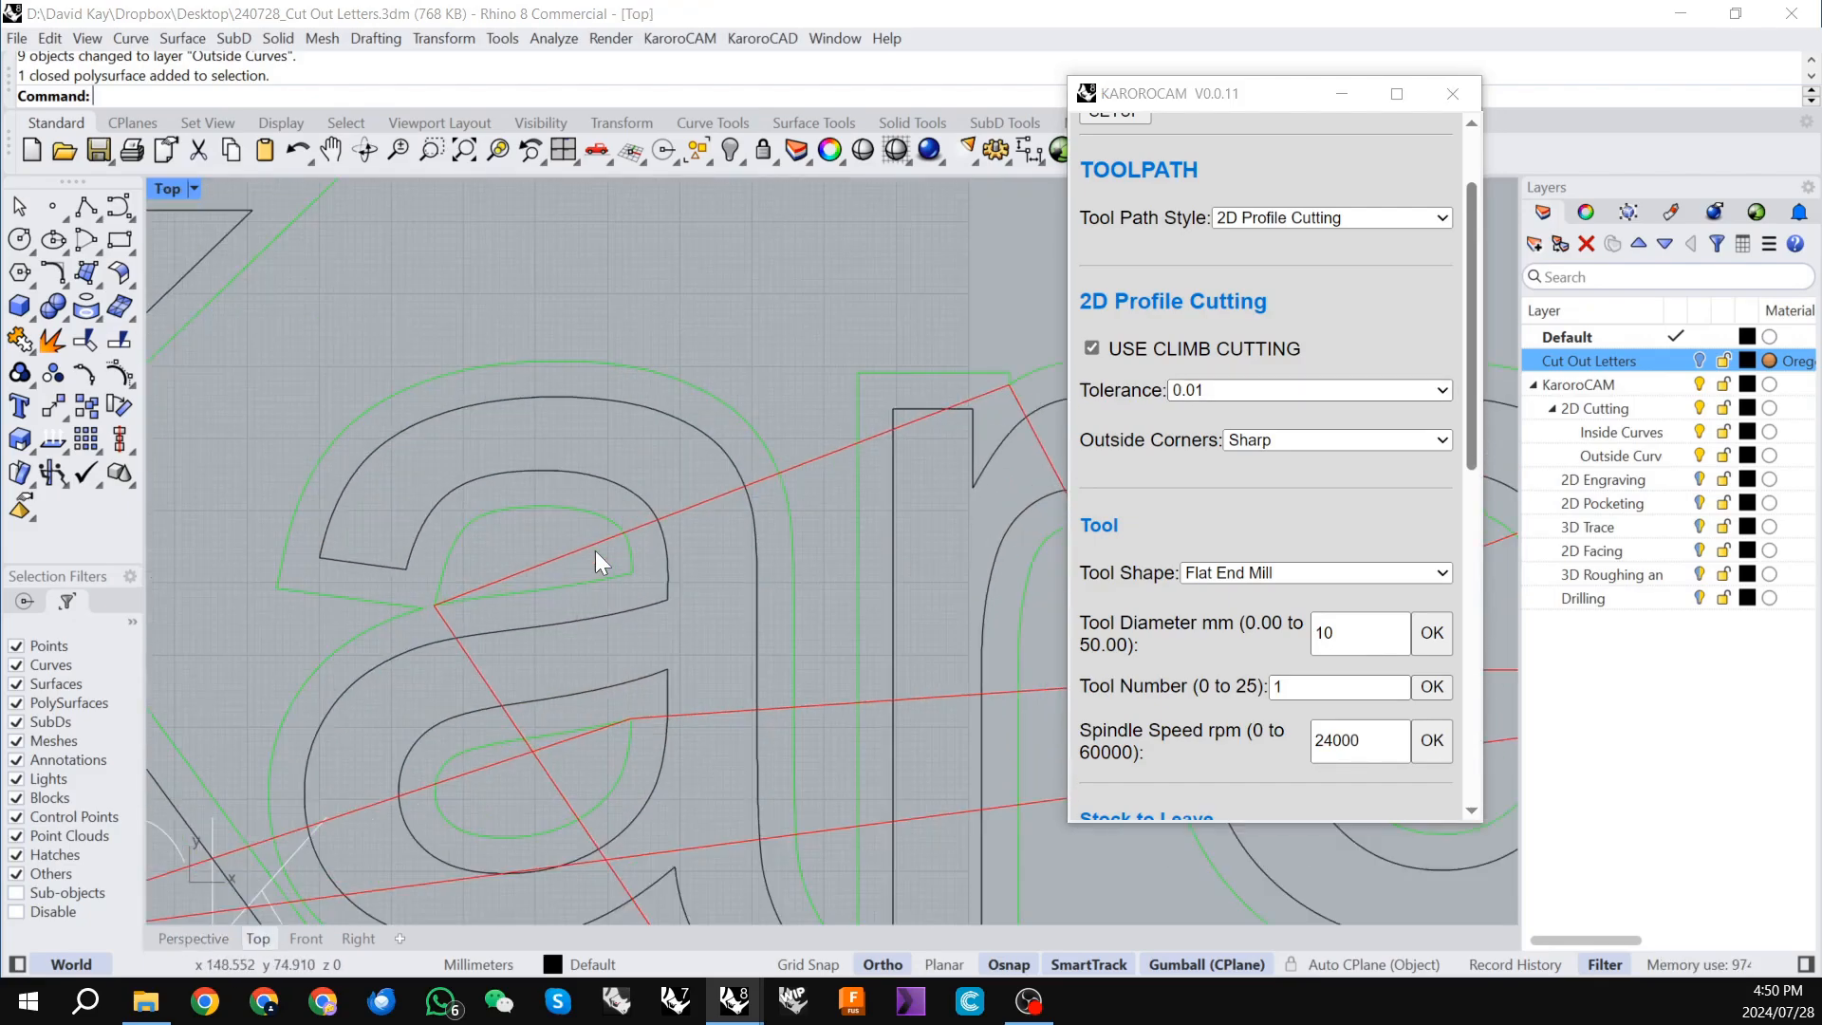
# Try a tolerance of 1.0 for the 2D profile toolpath and inspect the path around the letter a.
pyautogui.scroll(-5, 558, 489)
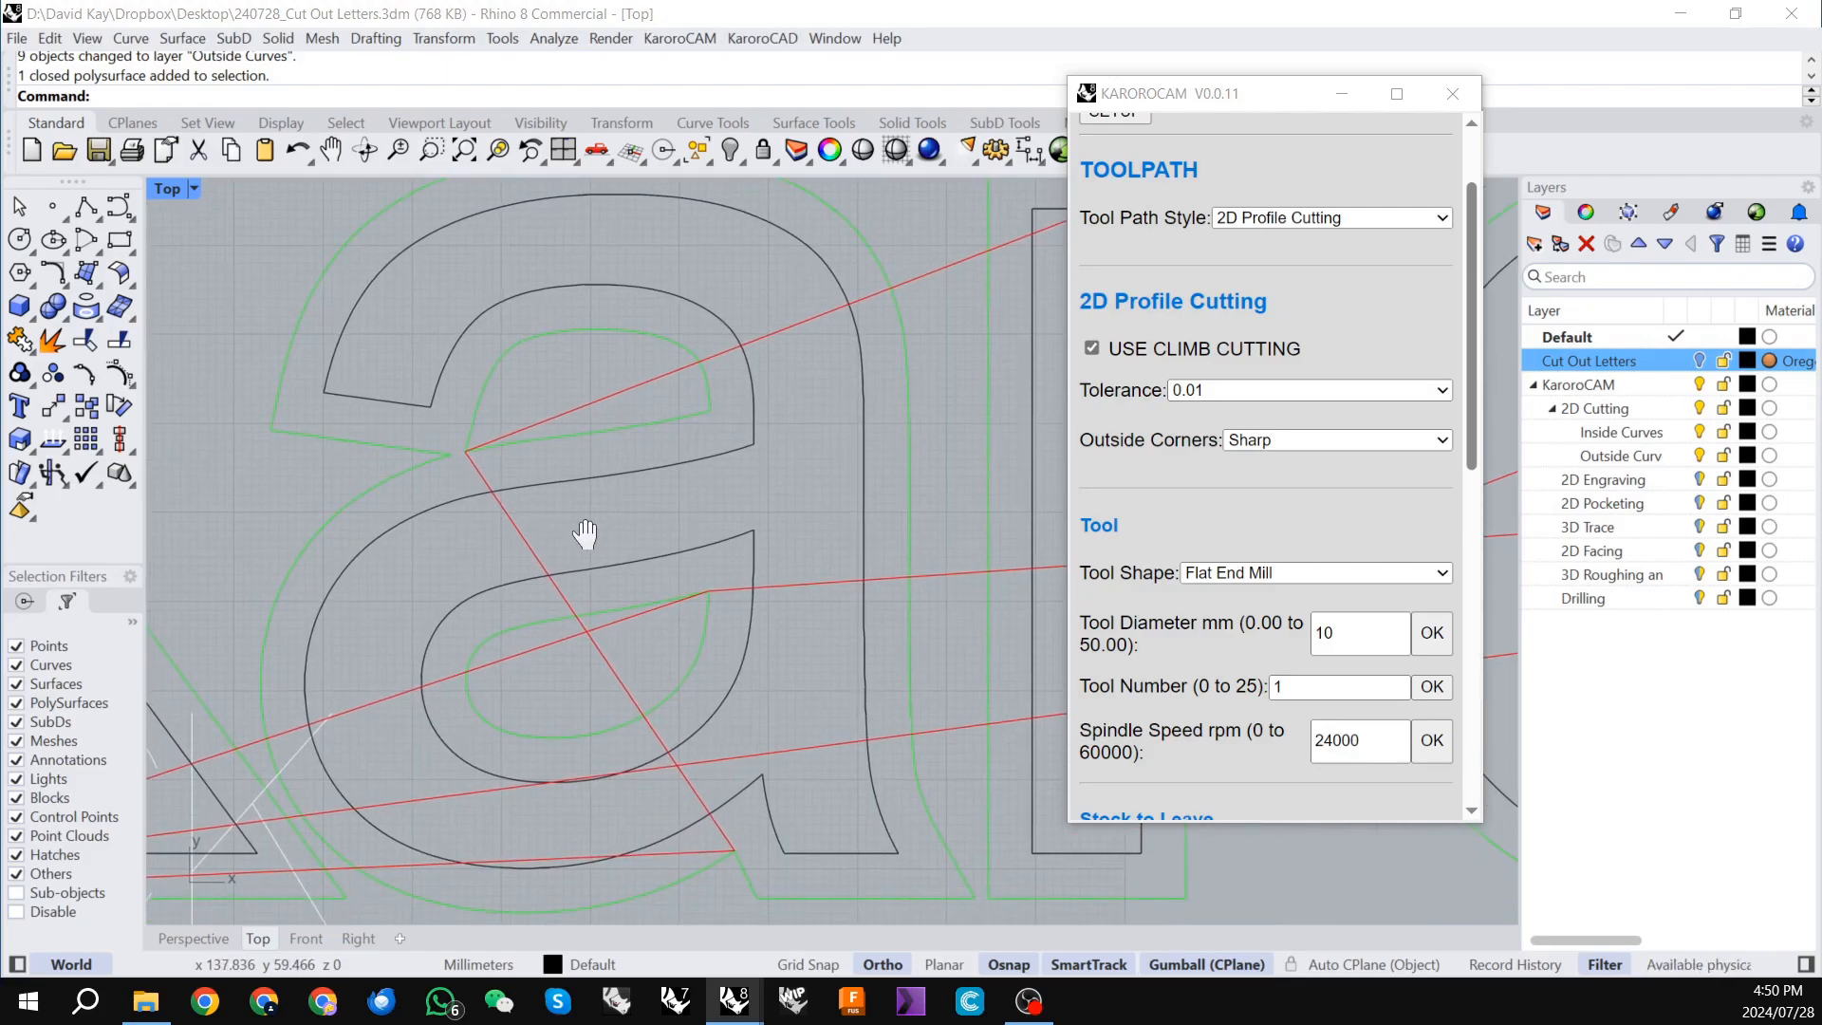
pyautogui.scroll(3, 560, 628)
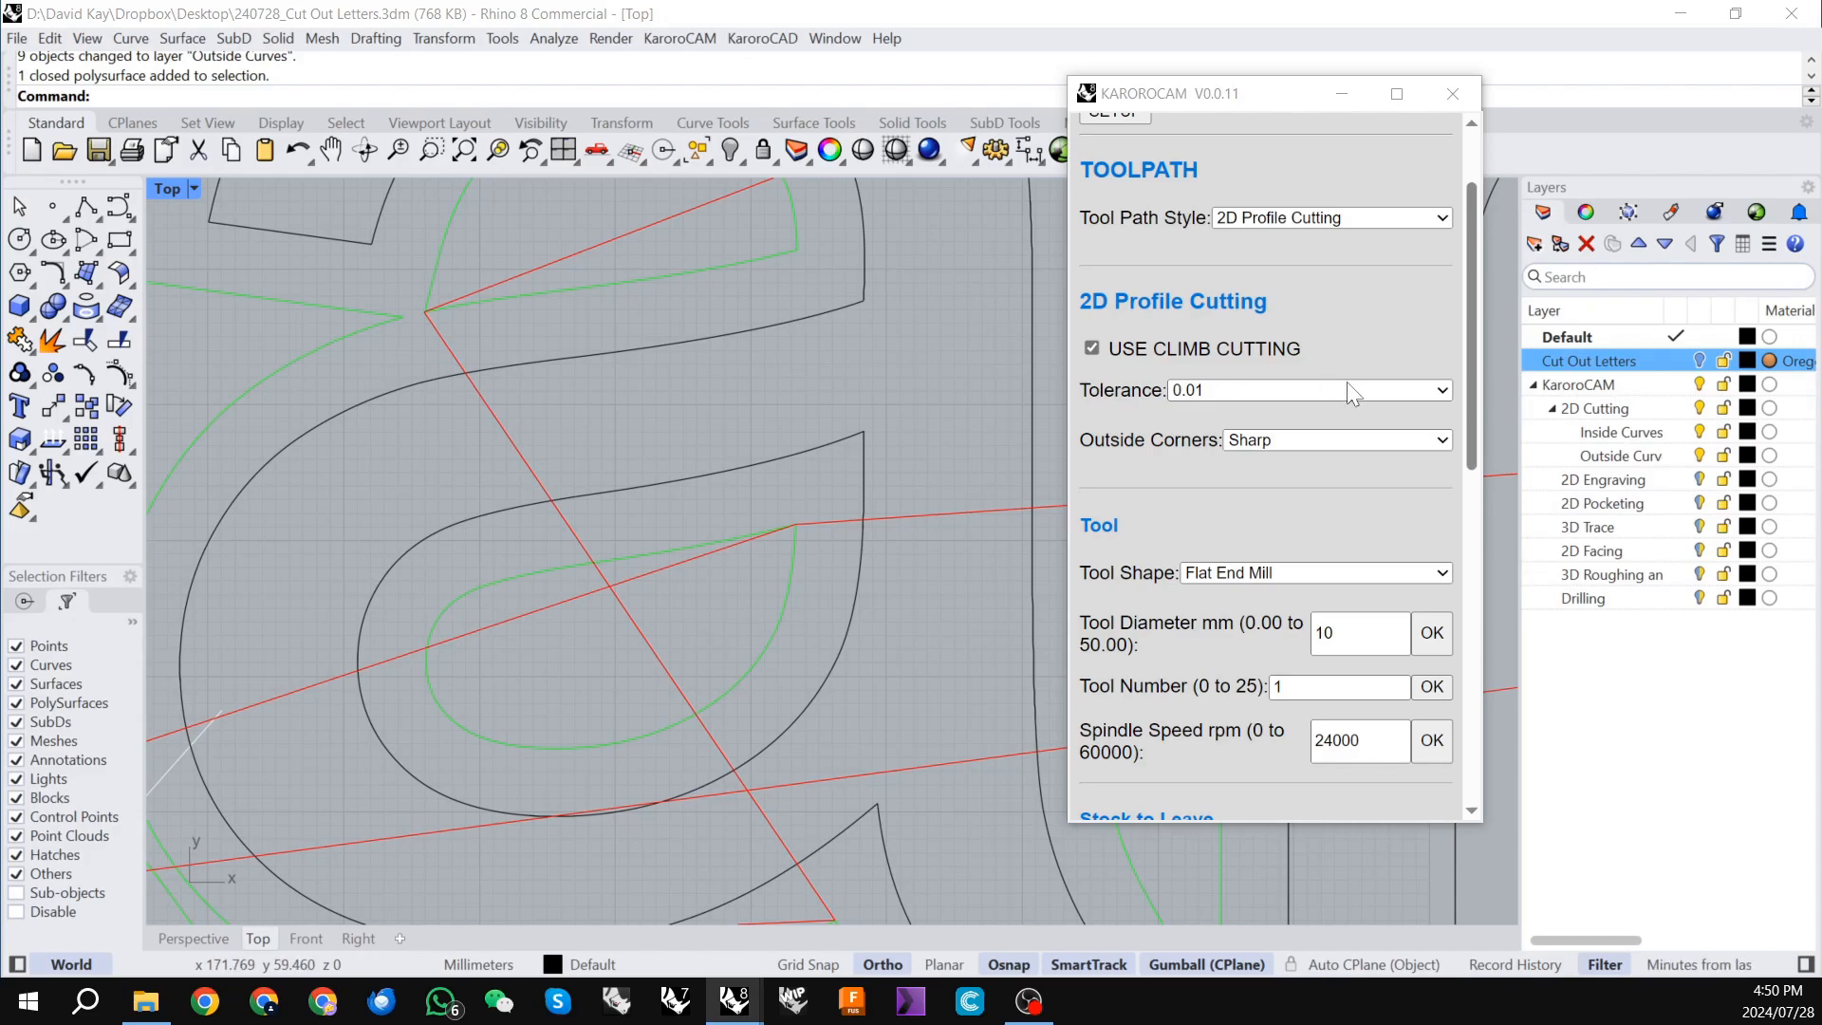
pyautogui.click(1249, 391)
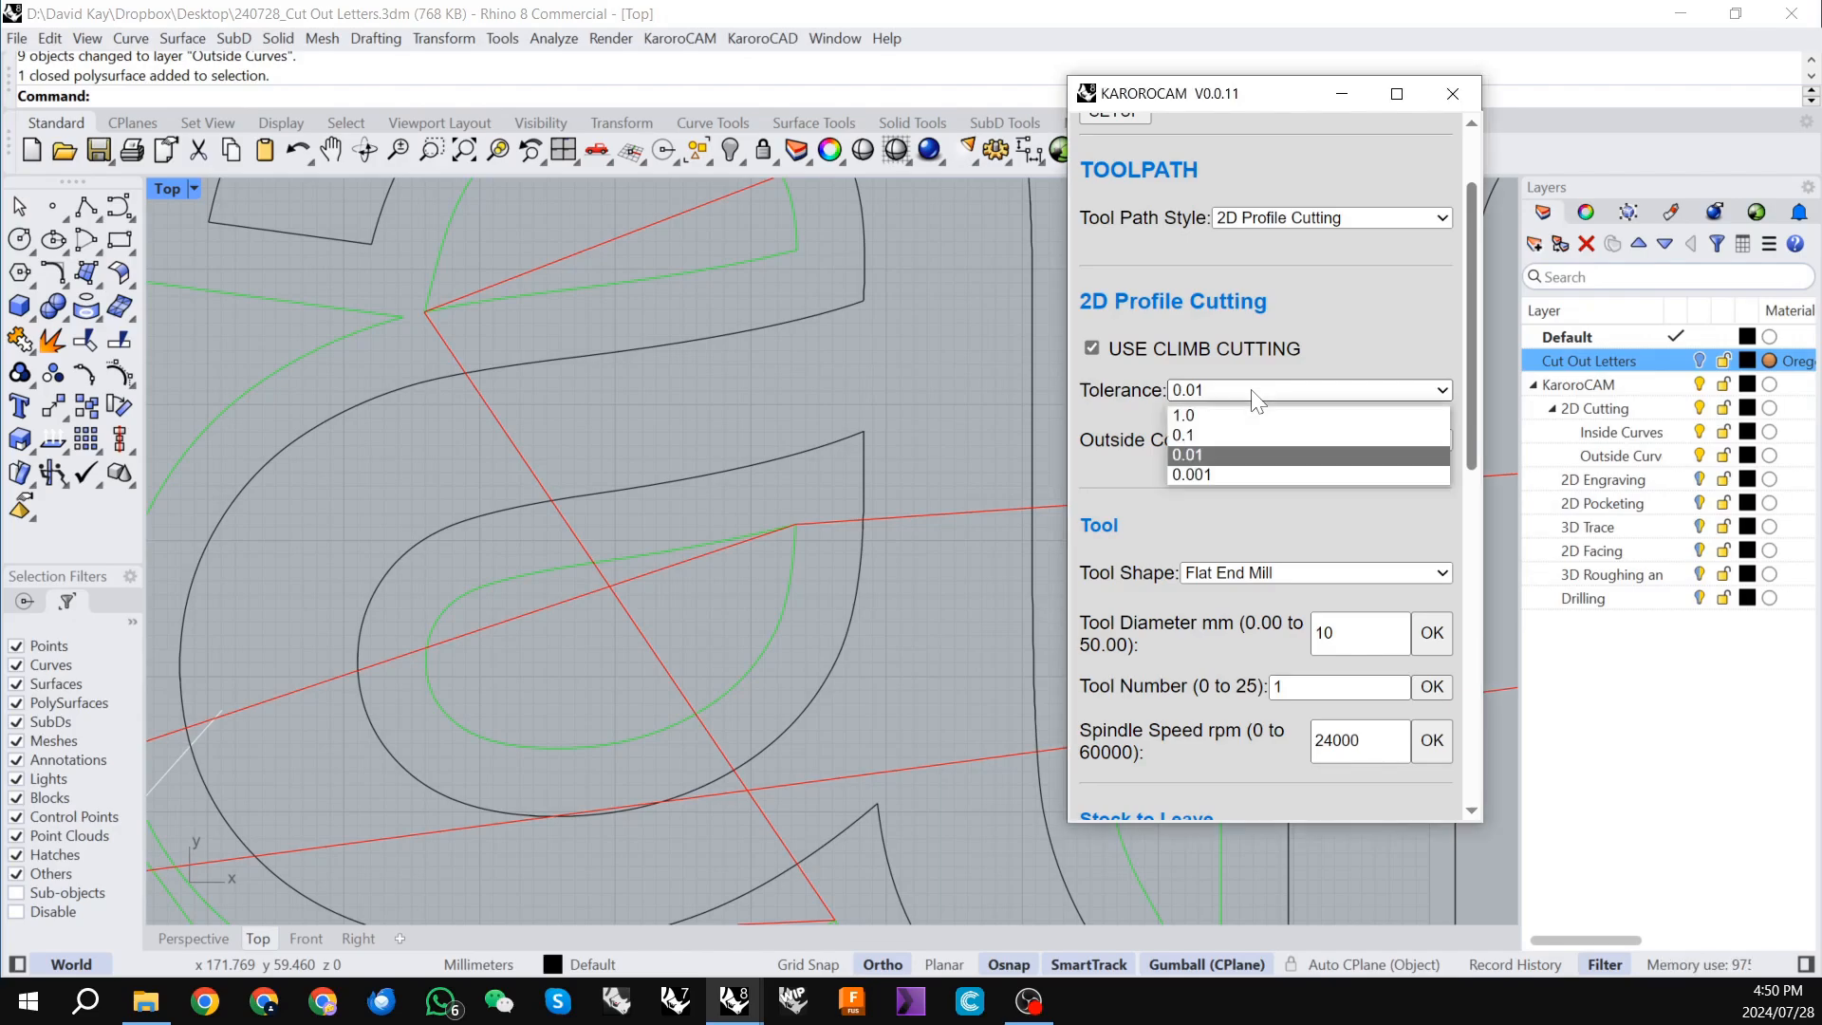
pyautogui.click(1226, 416)
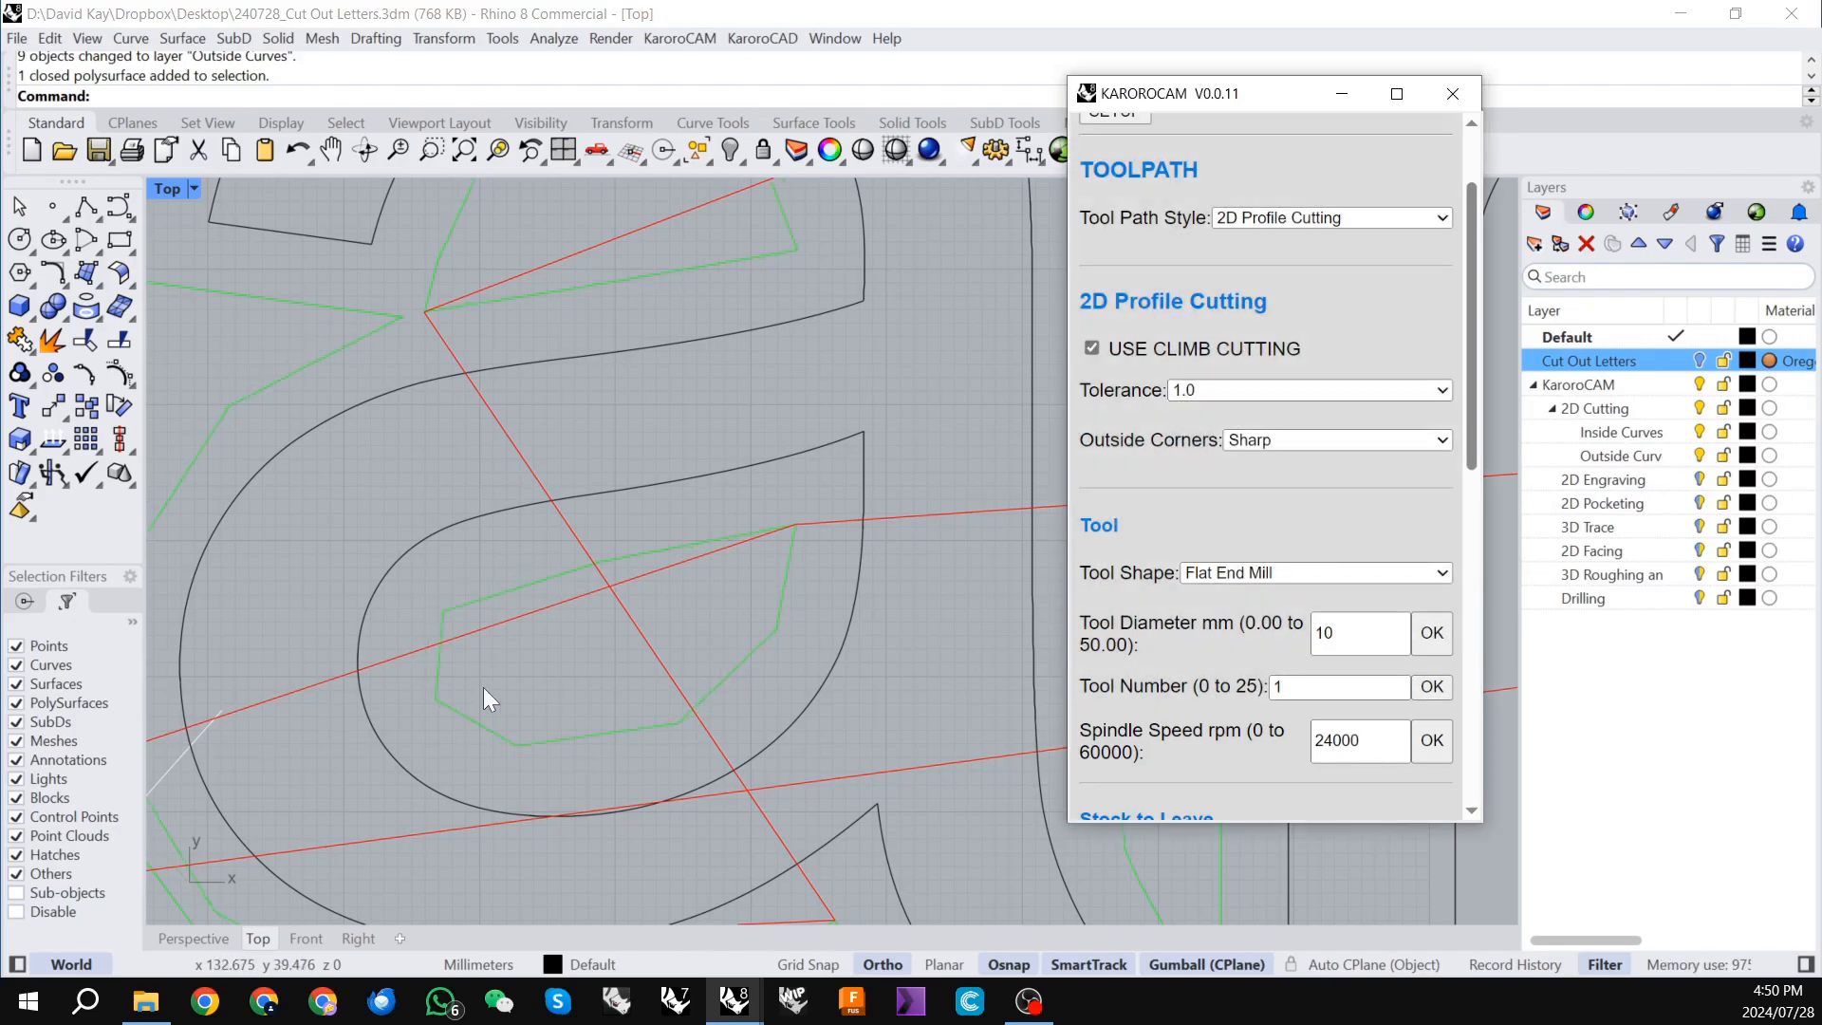
pyautogui.scroll(5, 504, 634)
pyautogui.moveTo(570, 679); pyautogui.dragTo(545, 449, button='right')
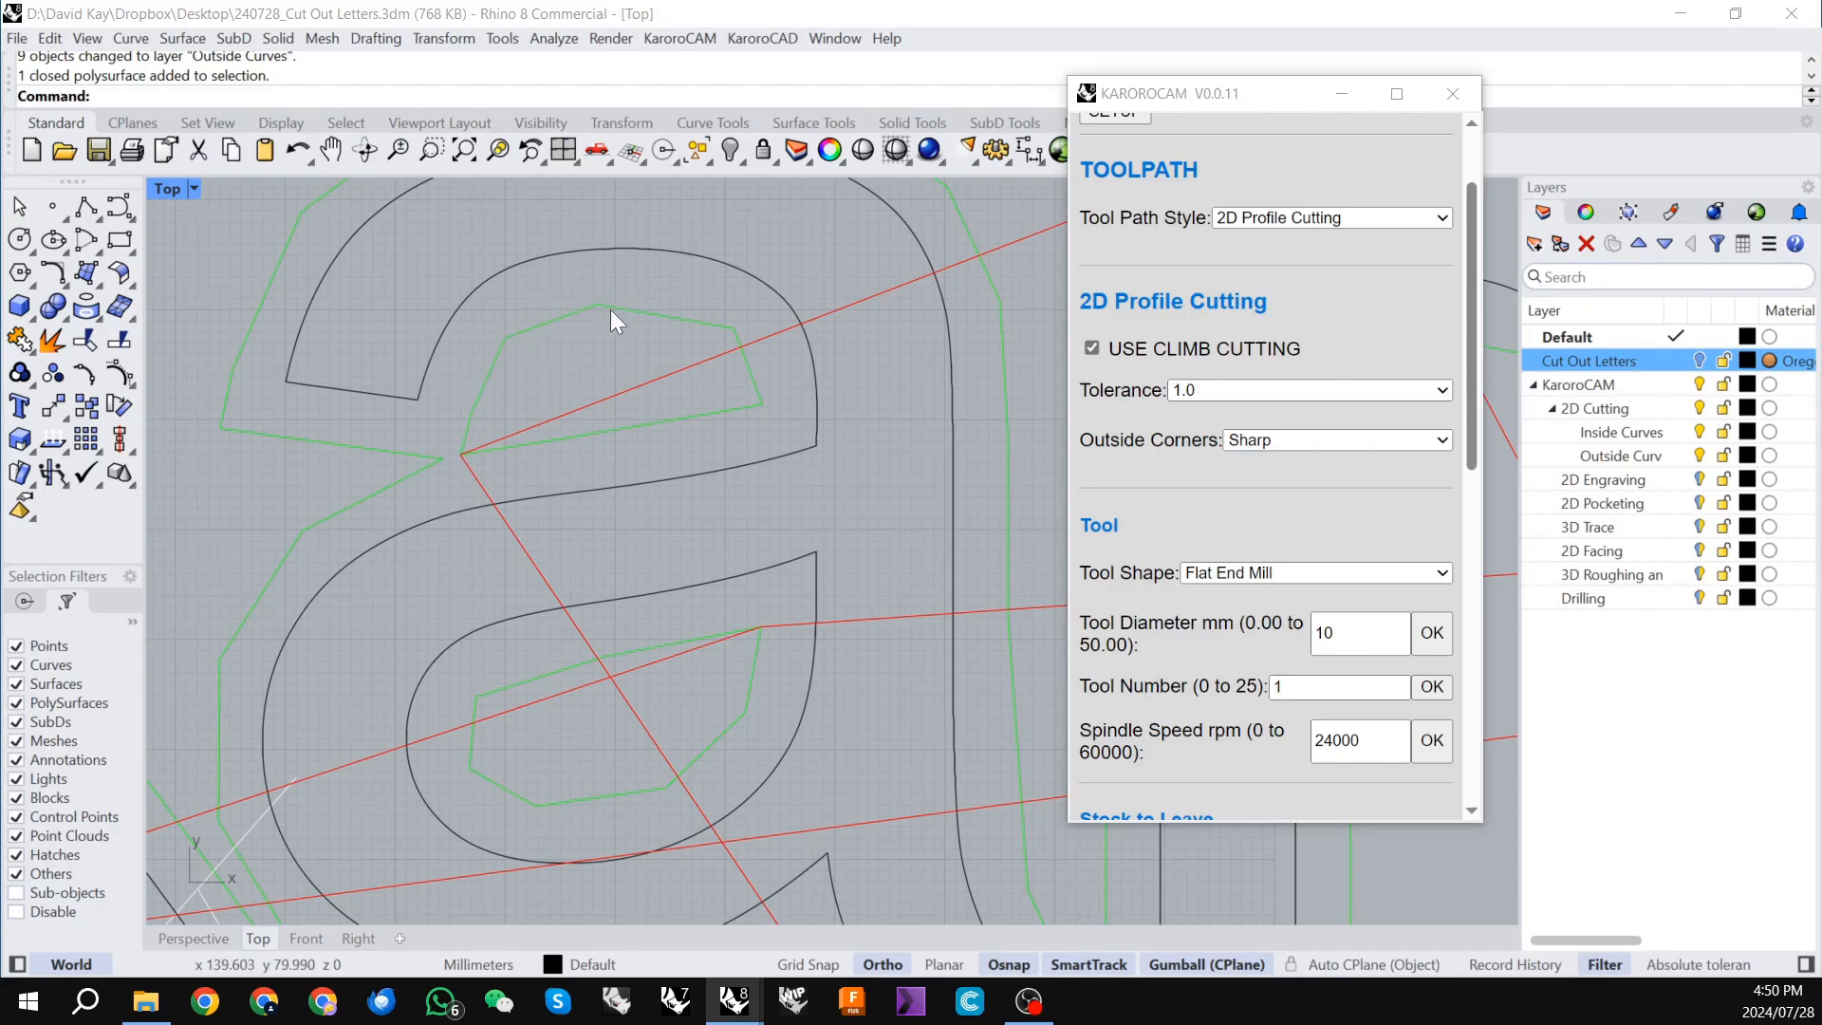
pyautogui.scroll(-2, 498, 404)
pyautogui.moveTo(514, 377); pyautogui.dragTo(517, 412, button='right')
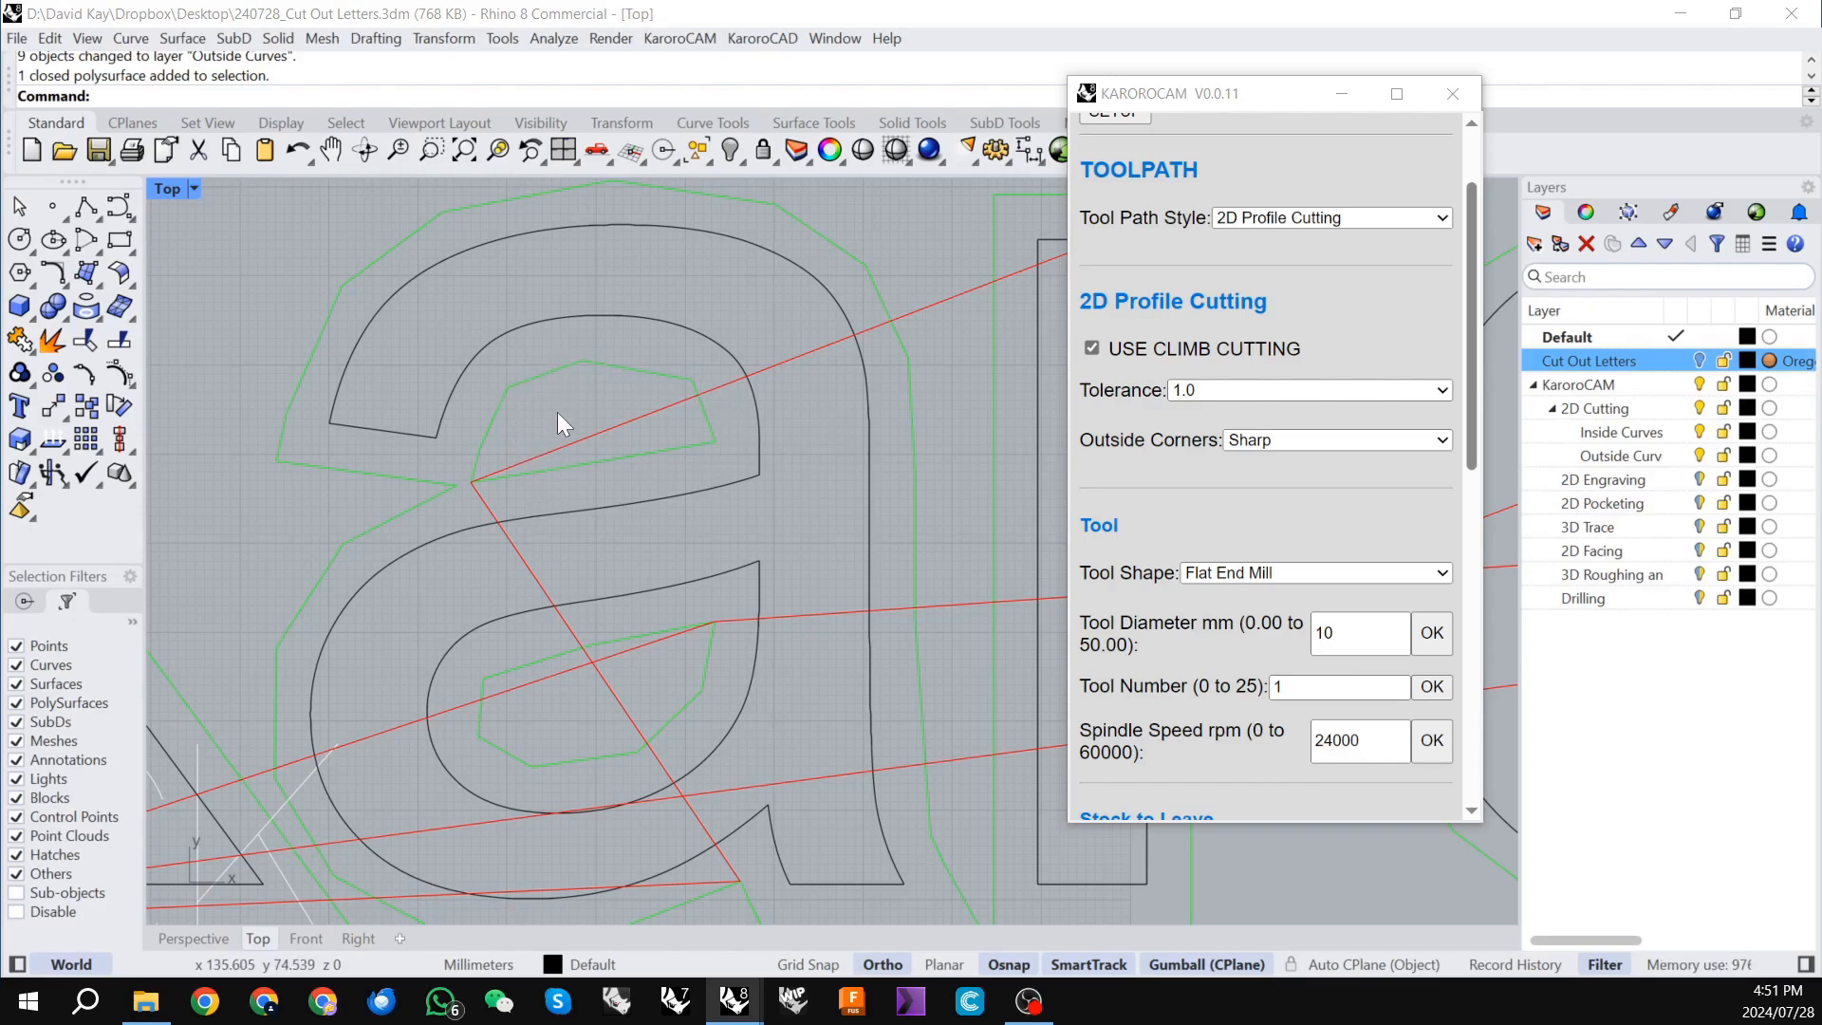
# Set the profile cutting tolerance to 0.01 and check the toolpath curves around the letter a.
pyautogui.click(1217, 390)
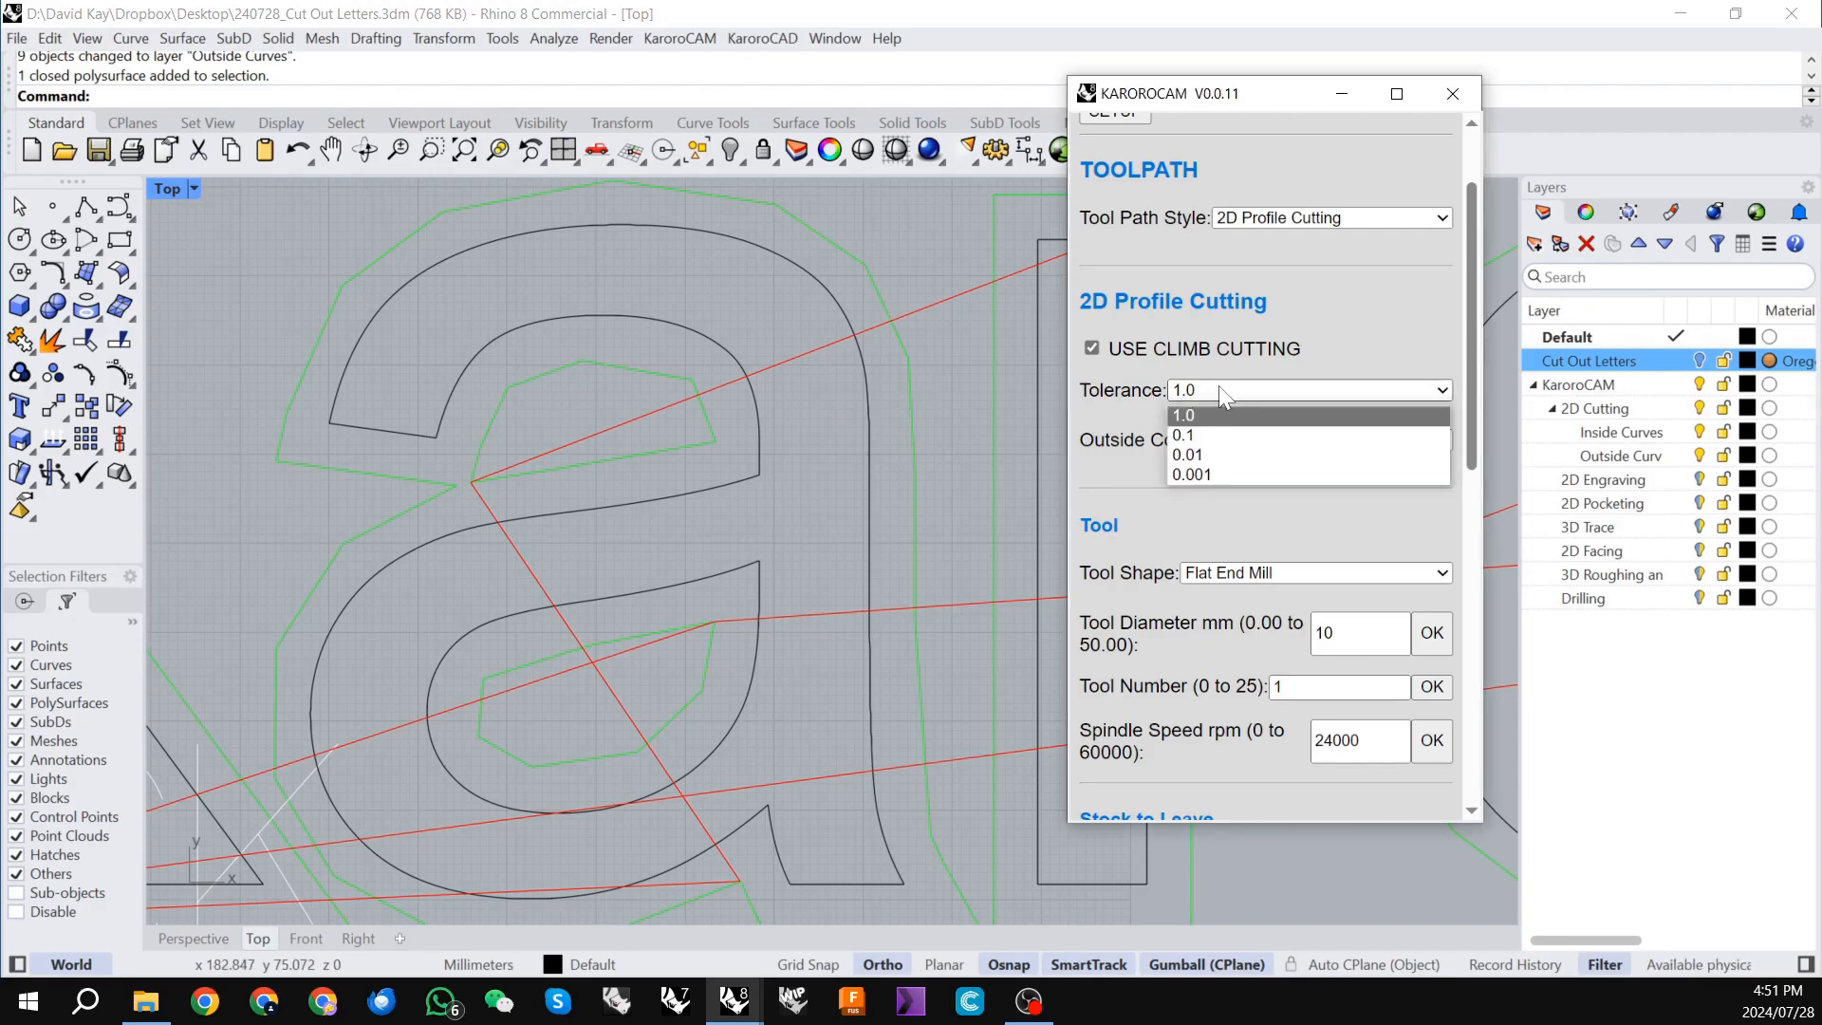
pyautogui.click(1190, 456)
pyautogui.scroll(-3, 598, 410)
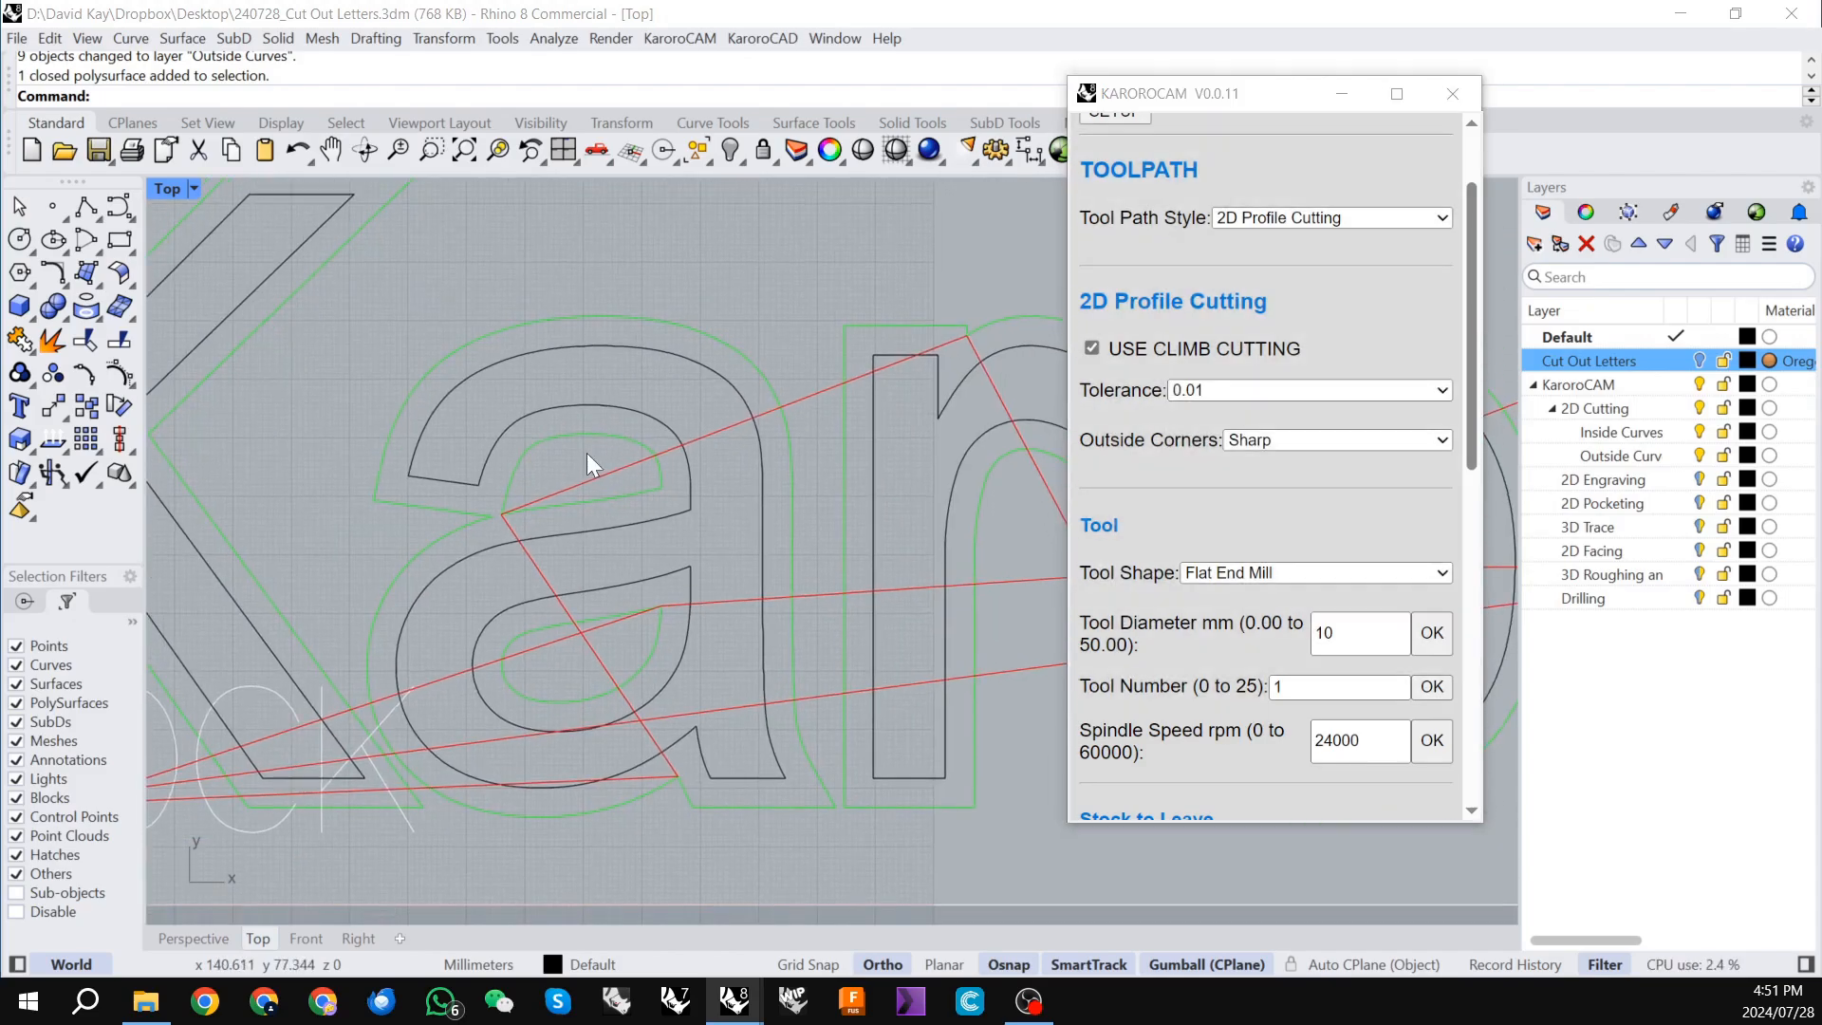
pyautogui.moveTo(521, 482); pyautogui.dragTo(521, 448, button='right')
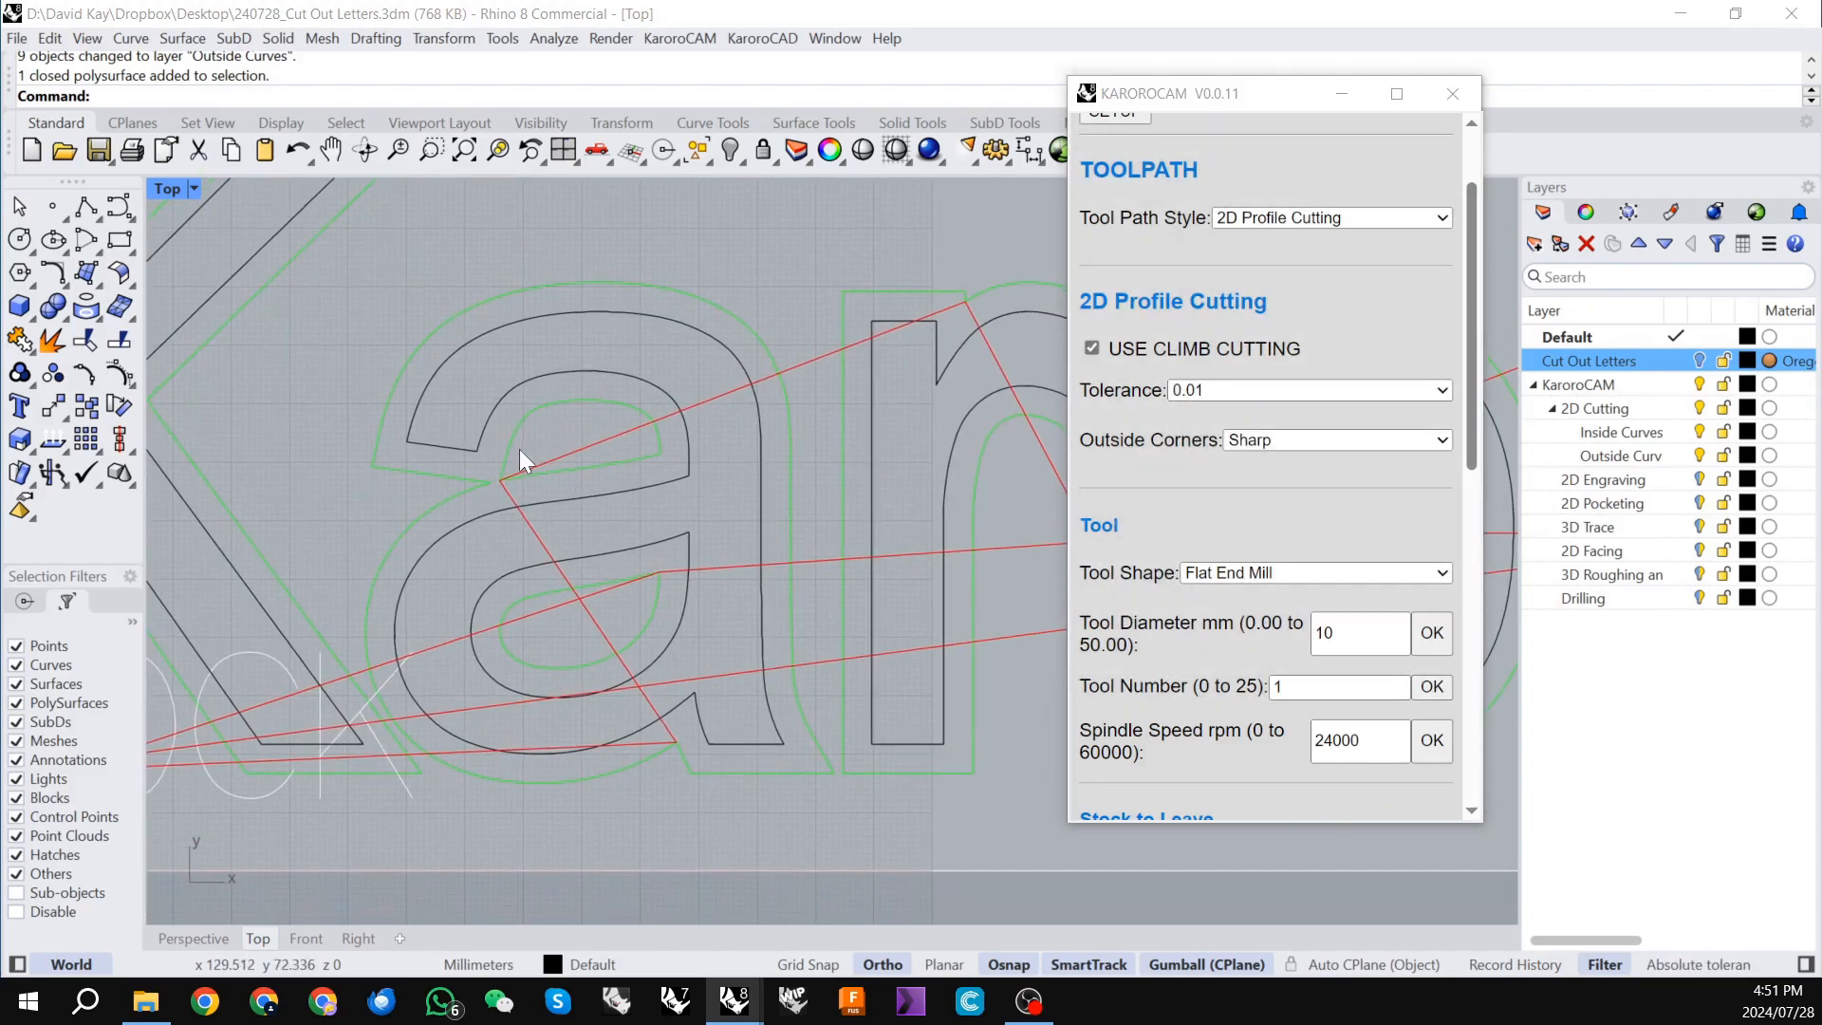
pyautogui.scroll(2, 544, 402)
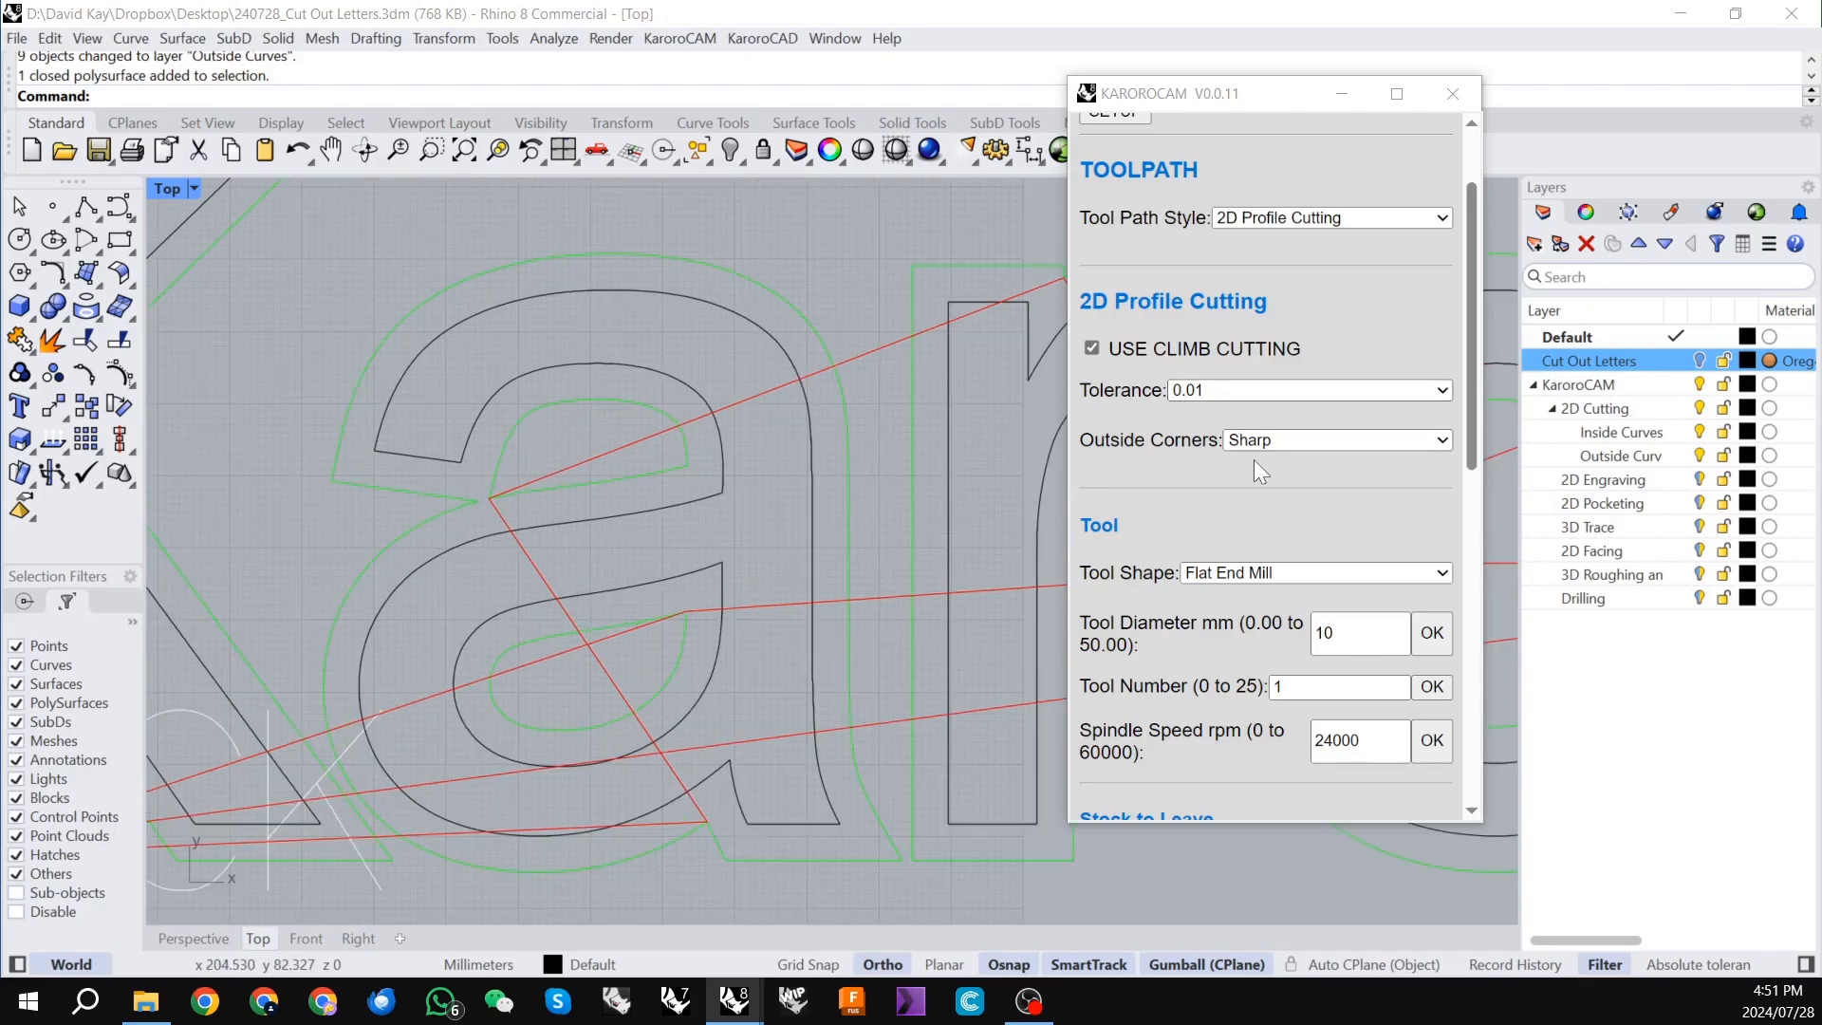
# Choose Flat End Mill as the tool shape and set the tool diameter to 6 mm.
pyautogui.scroll(-3, 1266, 454)
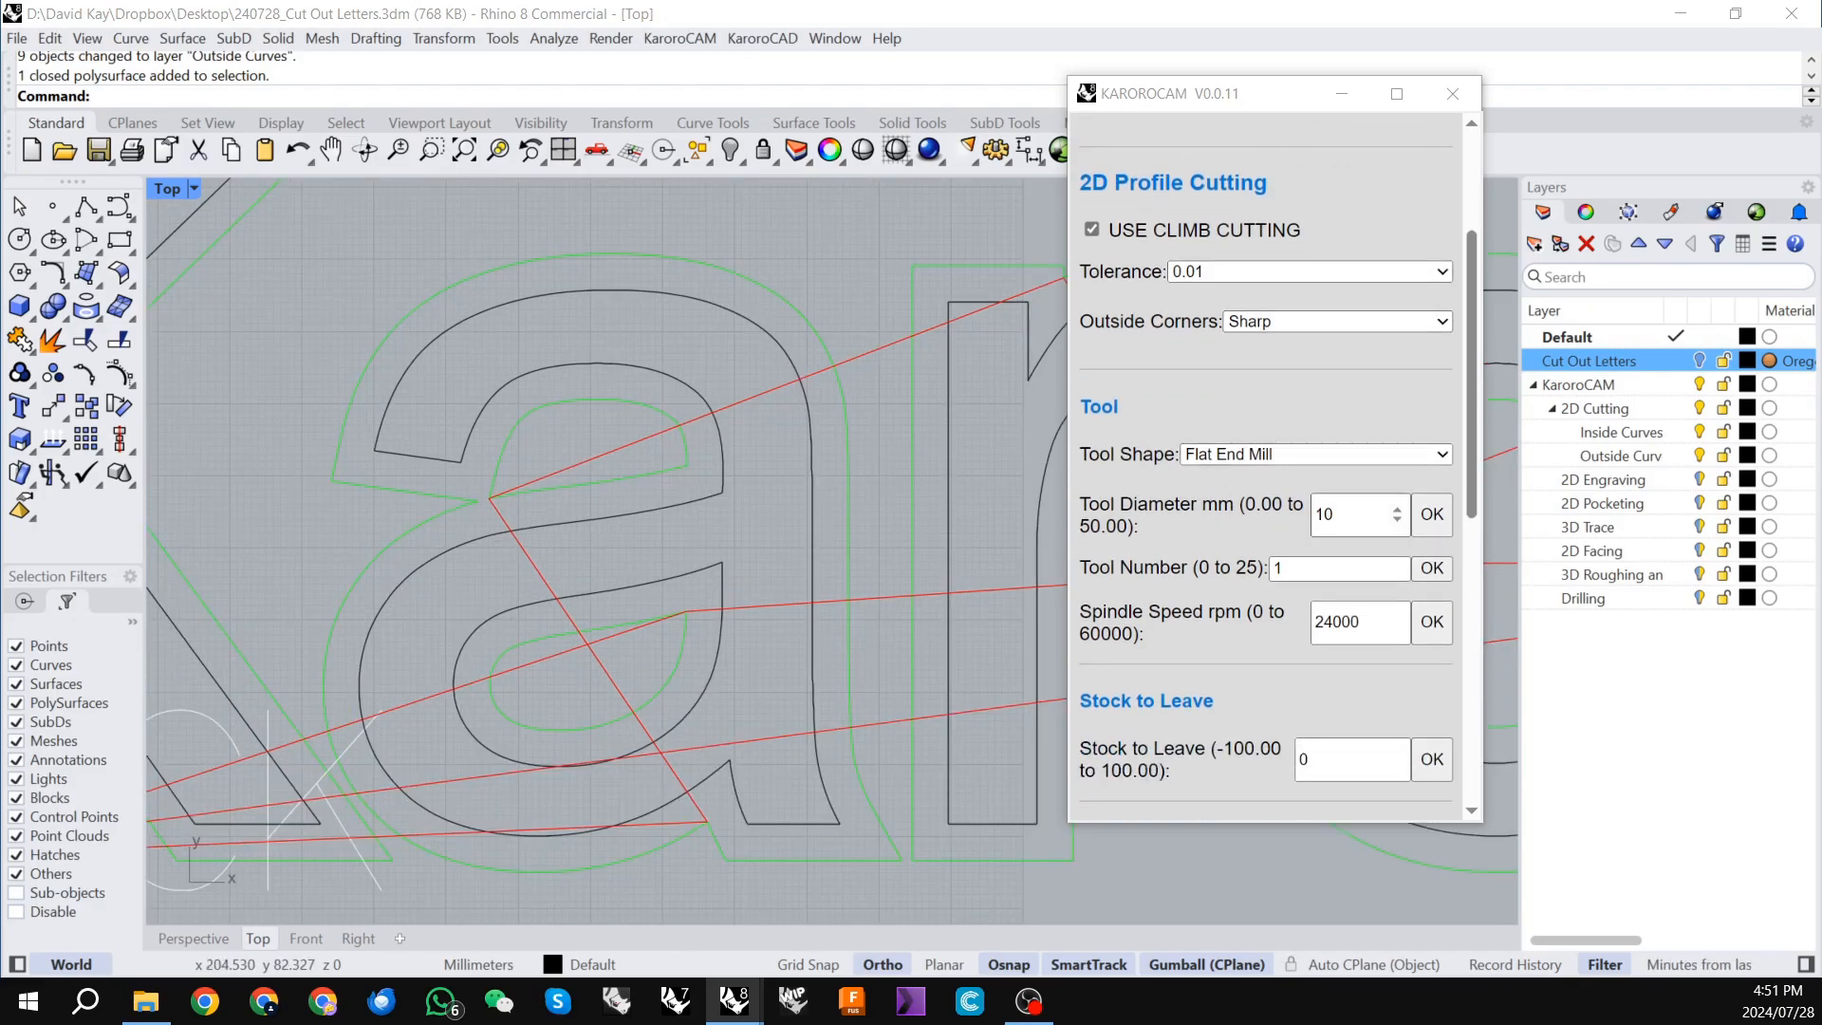
pyautogui.click(1314, 453)
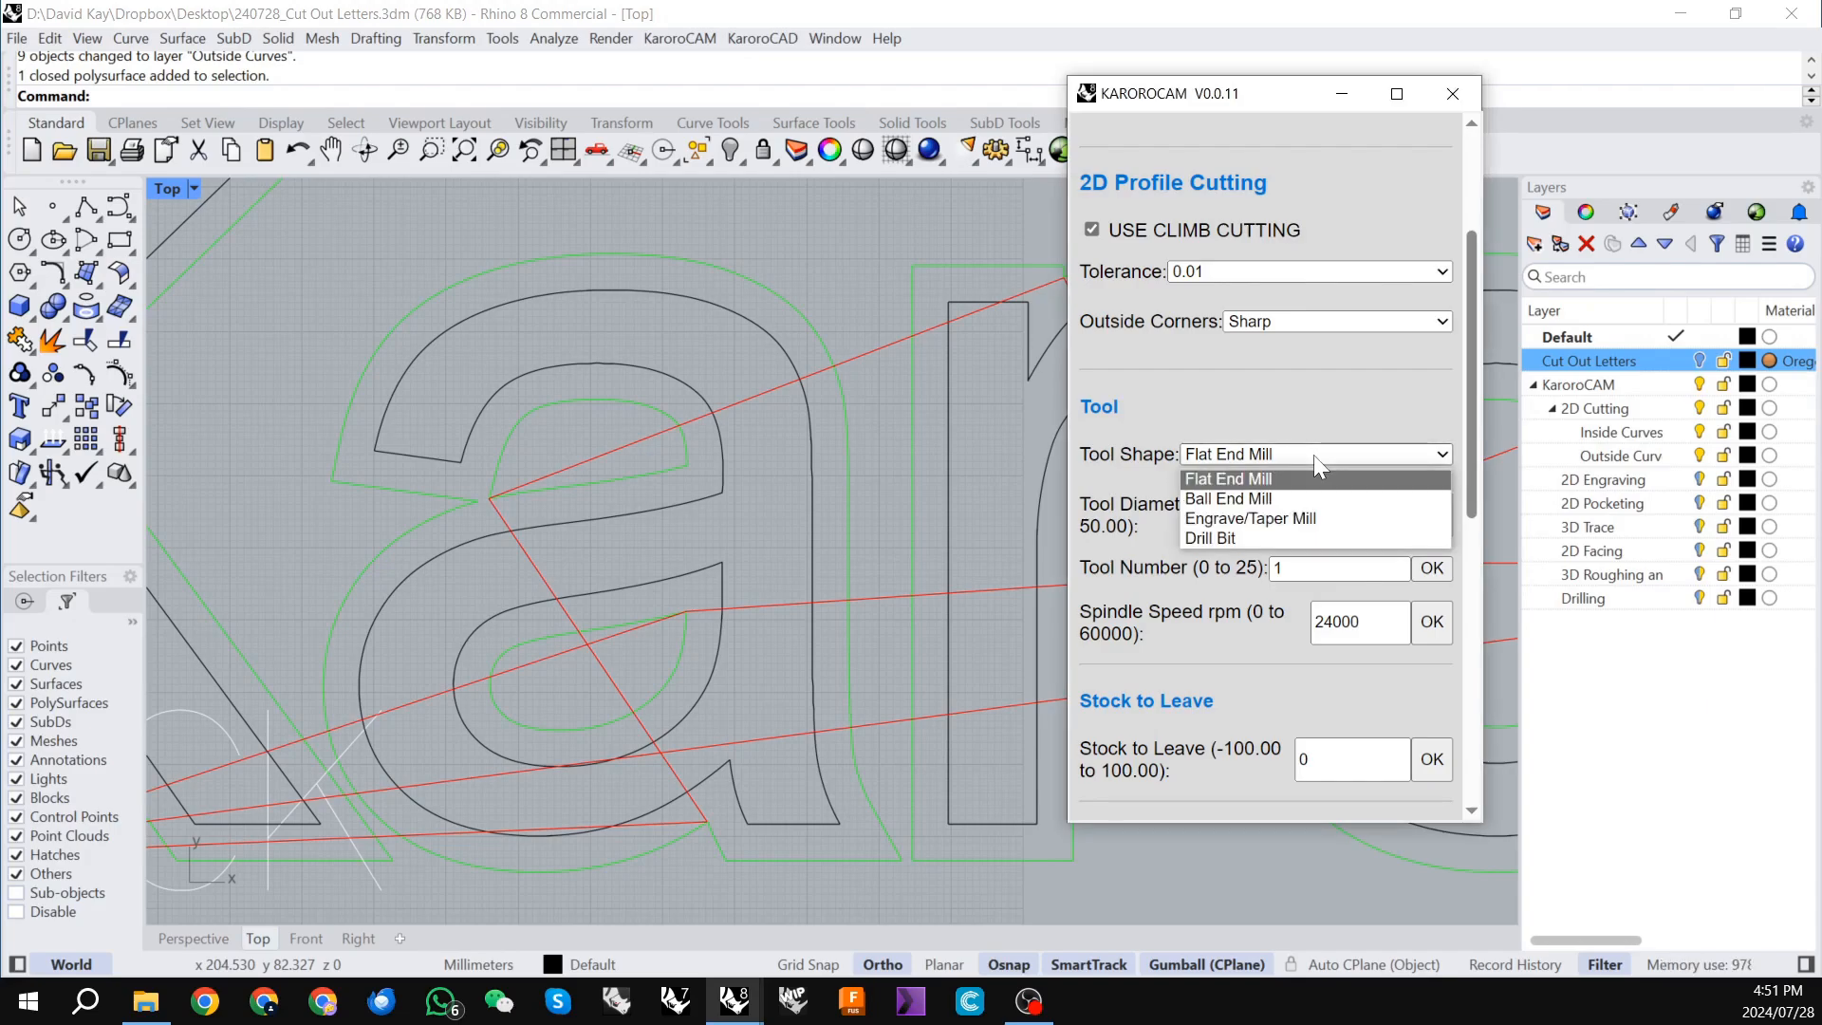
pyautogui.click(1231, 482)
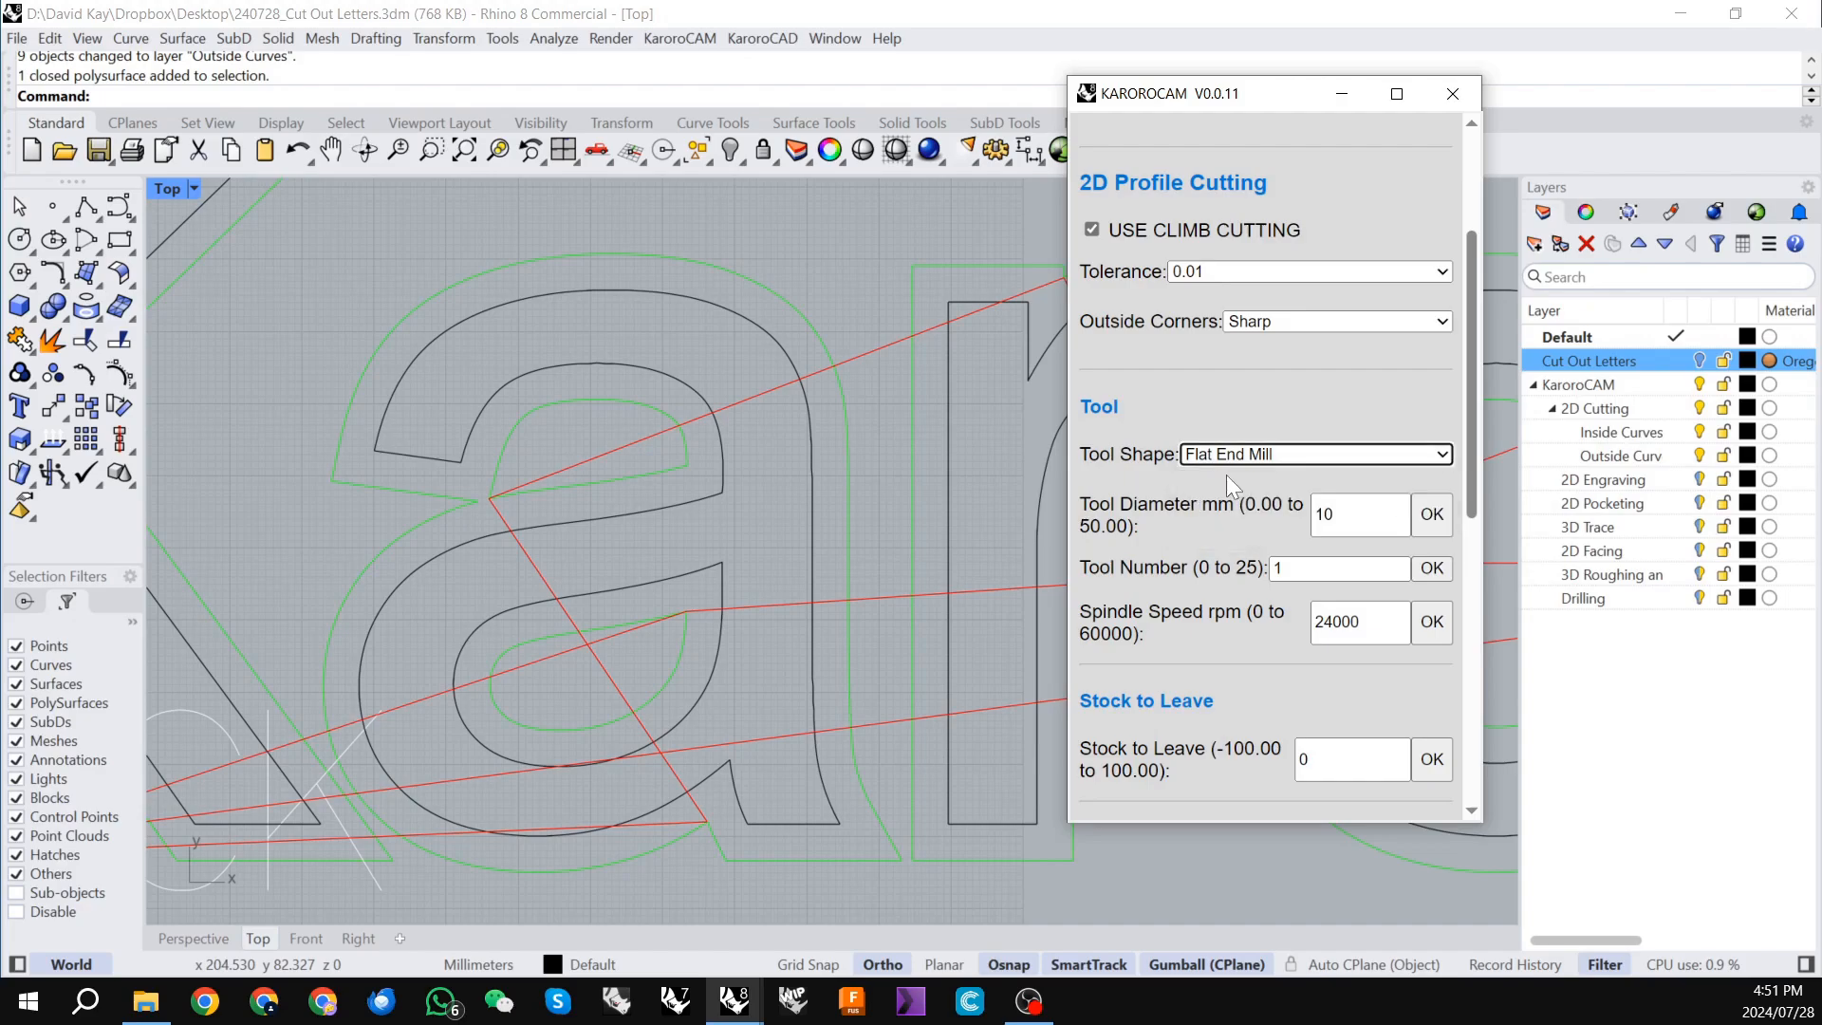
pyautogui.doubleClick(1319, 513)
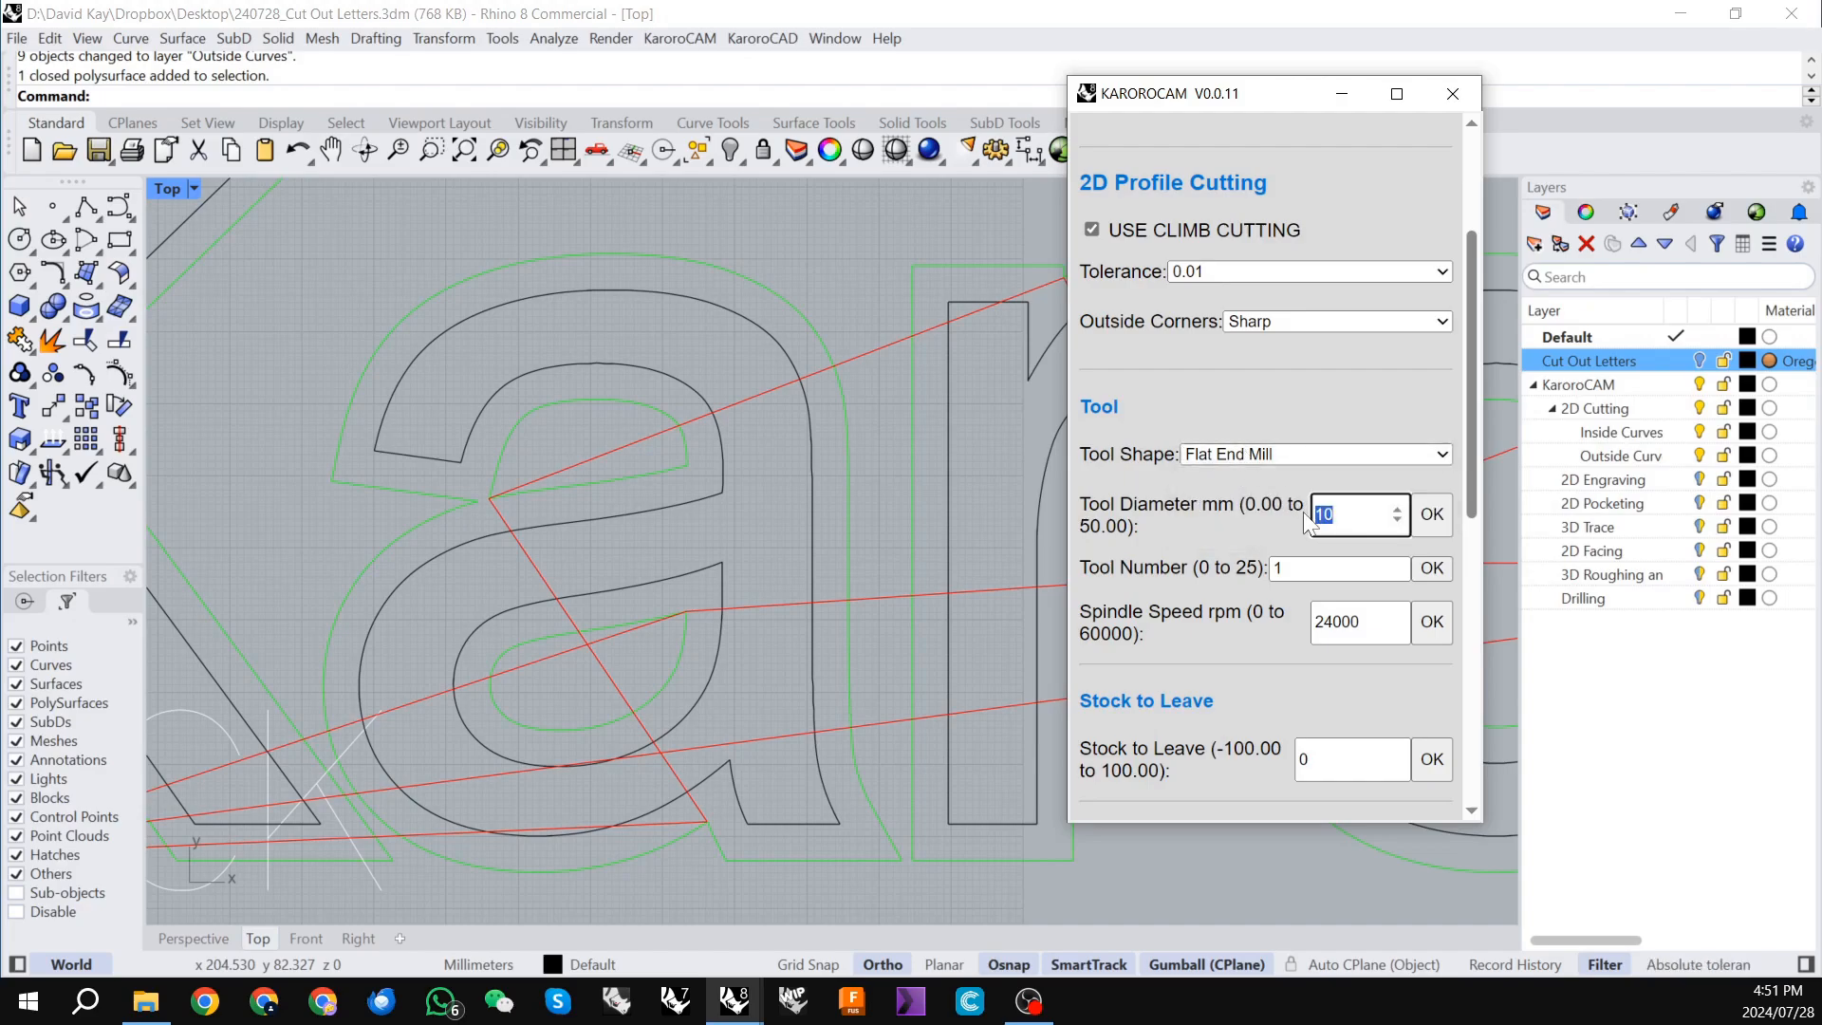
pyautogui.write('6')
pyautogui.click(1430, 518)
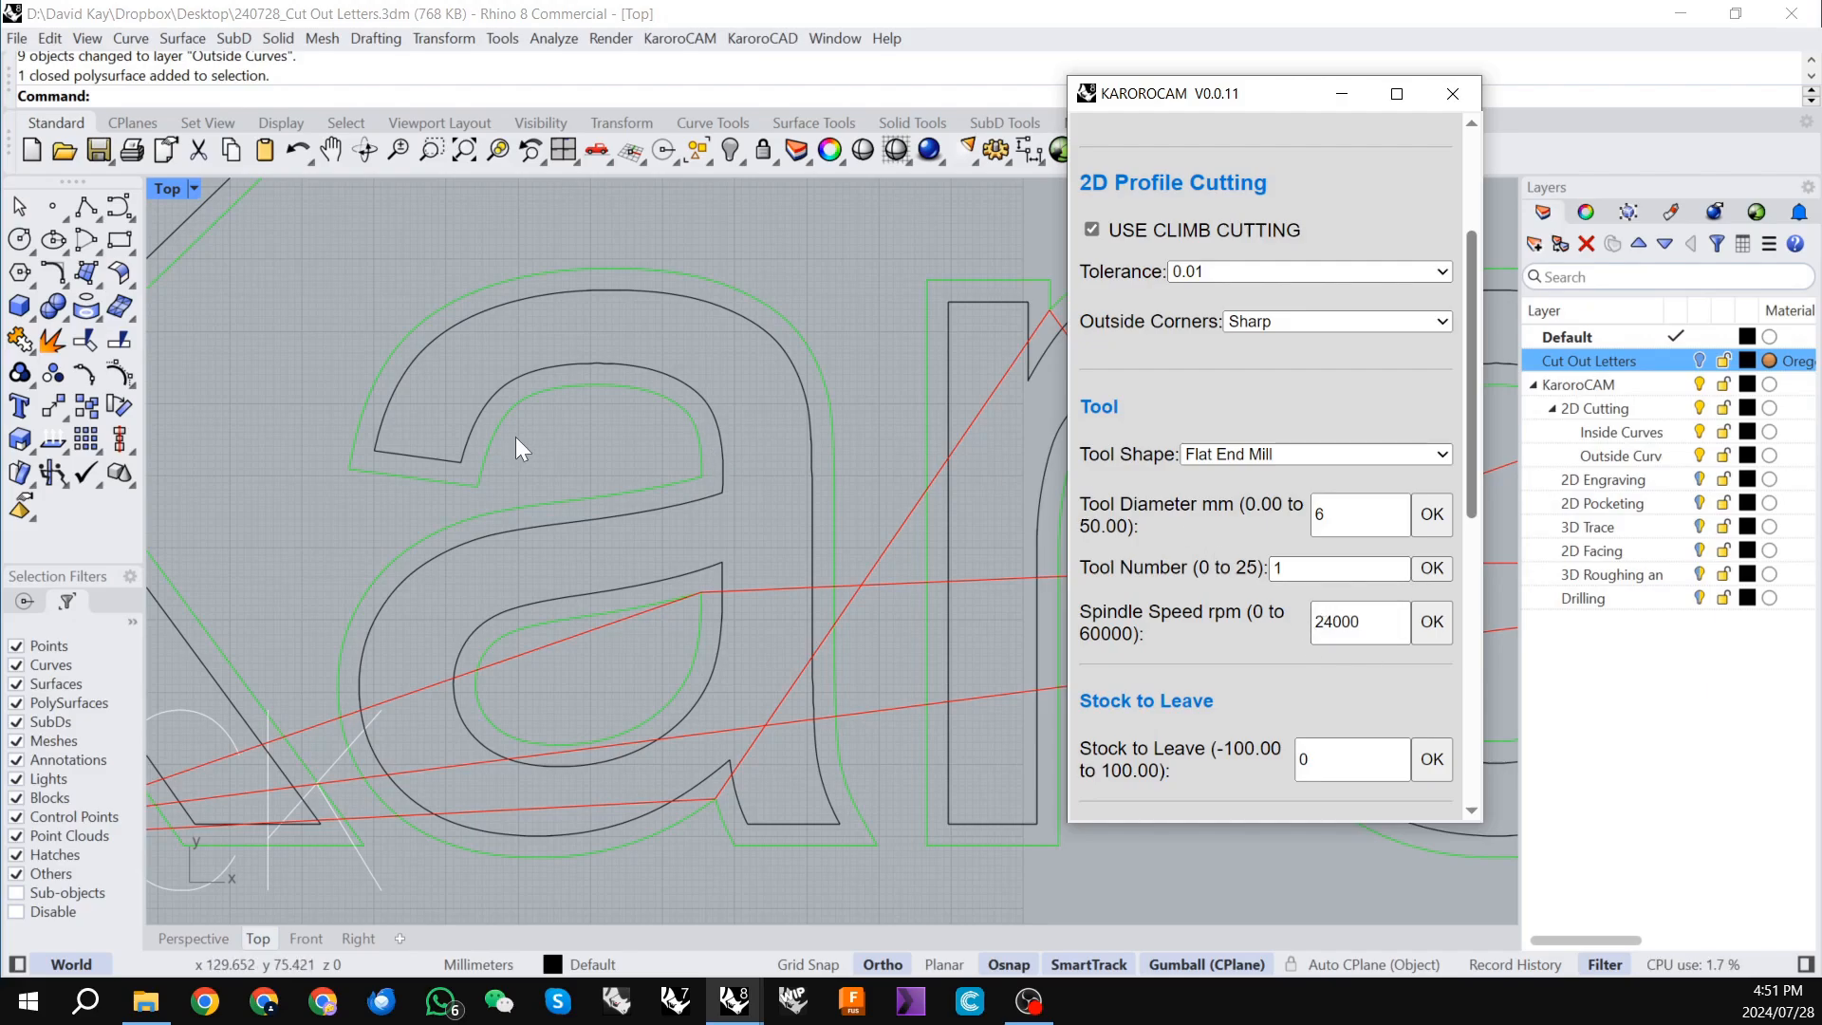
# Set the cutting depth offset to 5 while keeping the cutting depth position at Stock Bottom.
pyautogui.scroll(-10, 532, 440)
pyautogui.scroll(-2, 1272, 531)
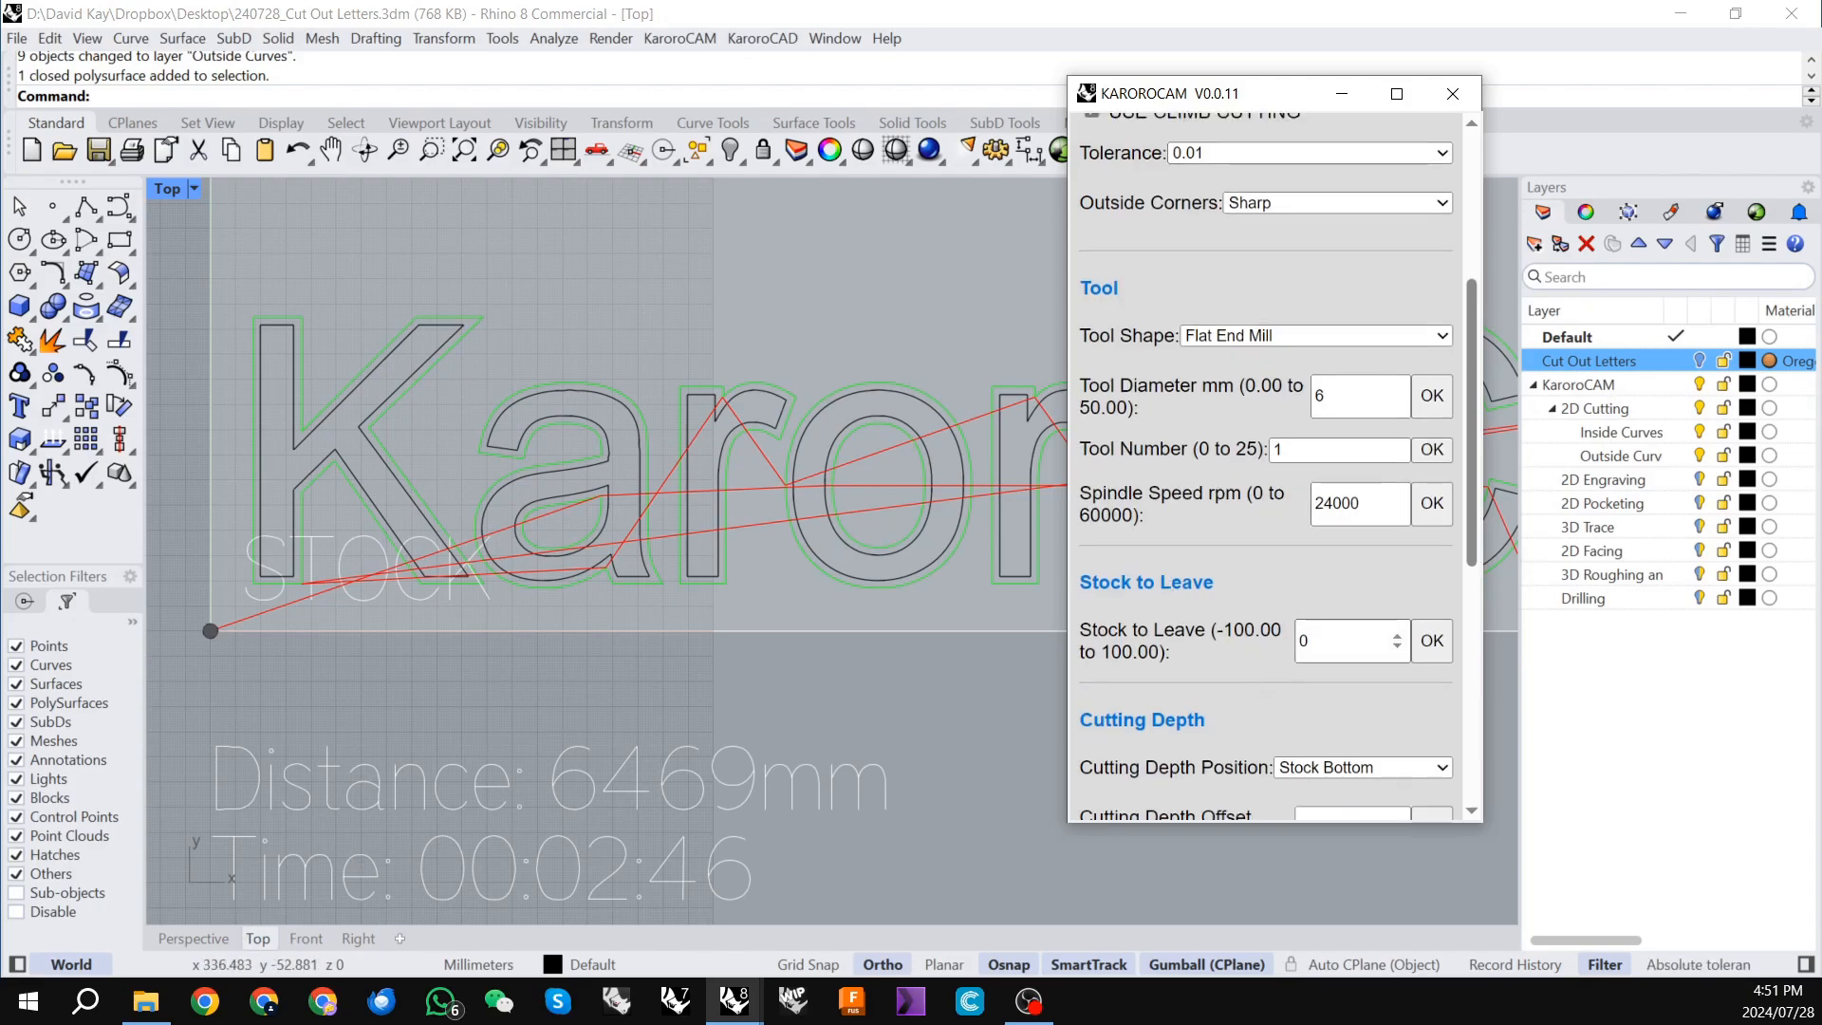
pyautogui.scroll(2, 1270, 680)
pyautogui.scroll(-3, 1270, 681)
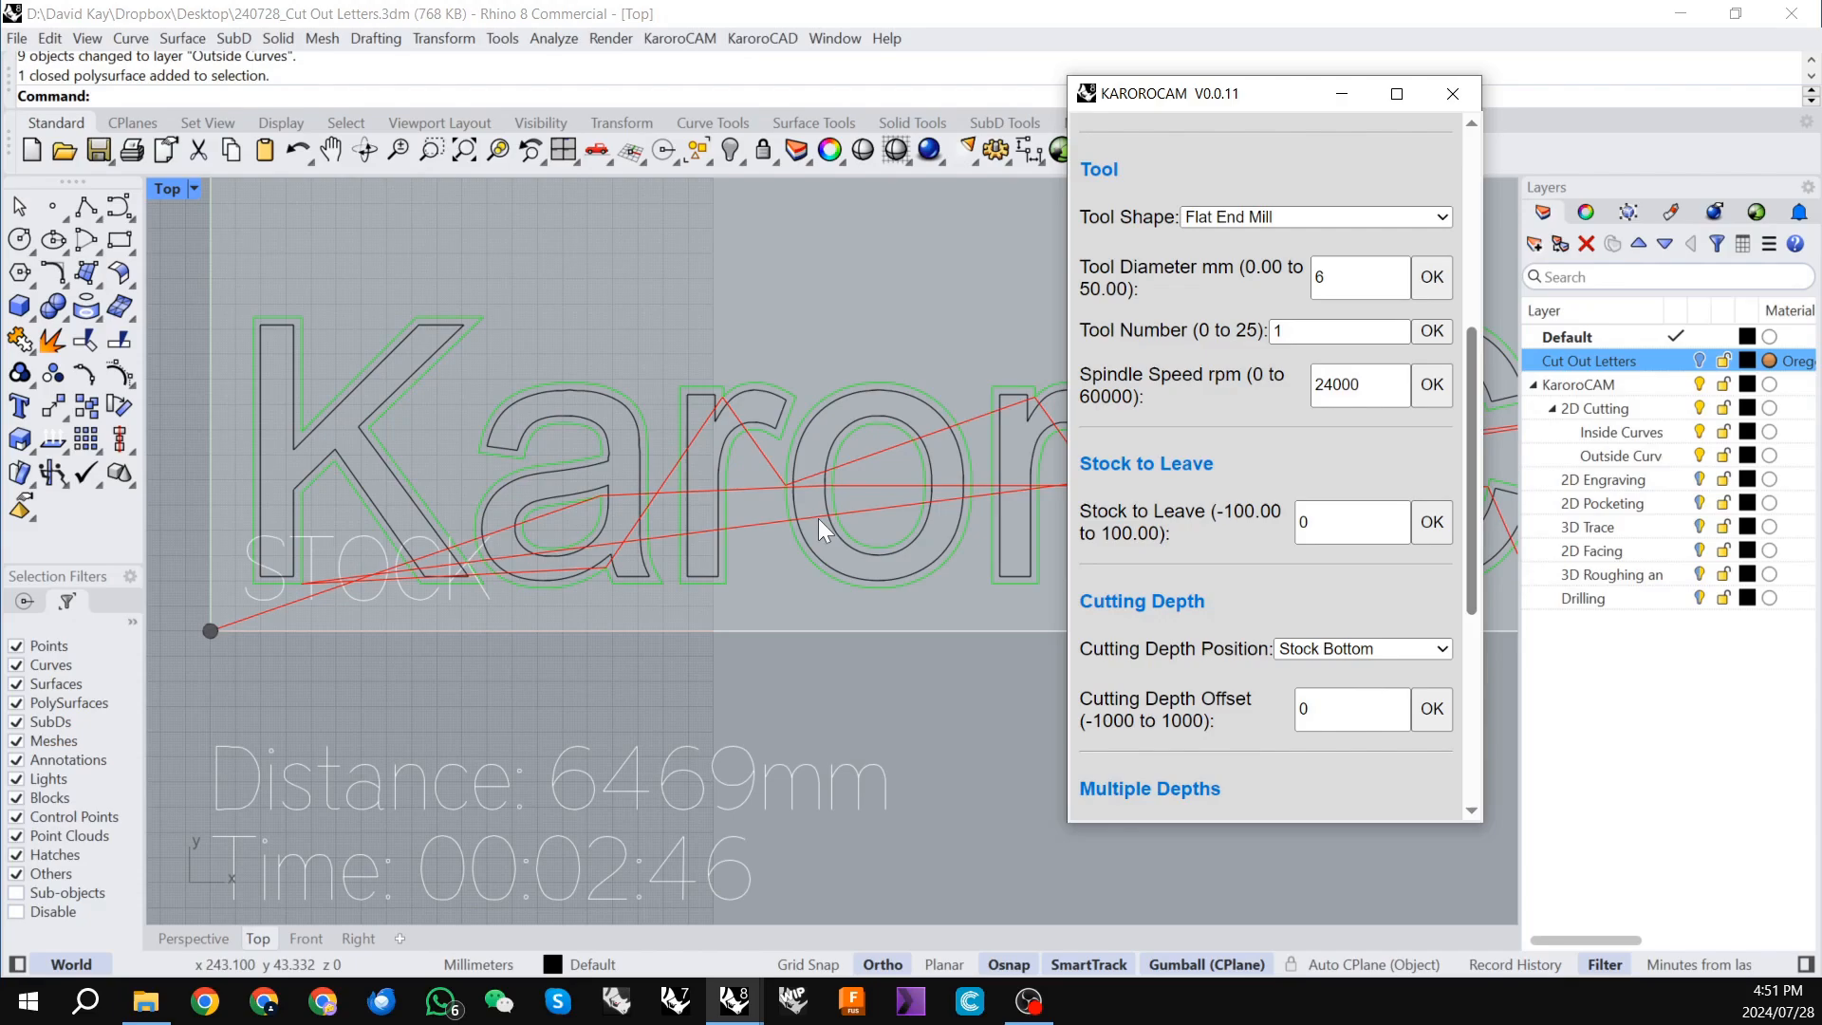
pyautogui.scroll(8, 630, 423)
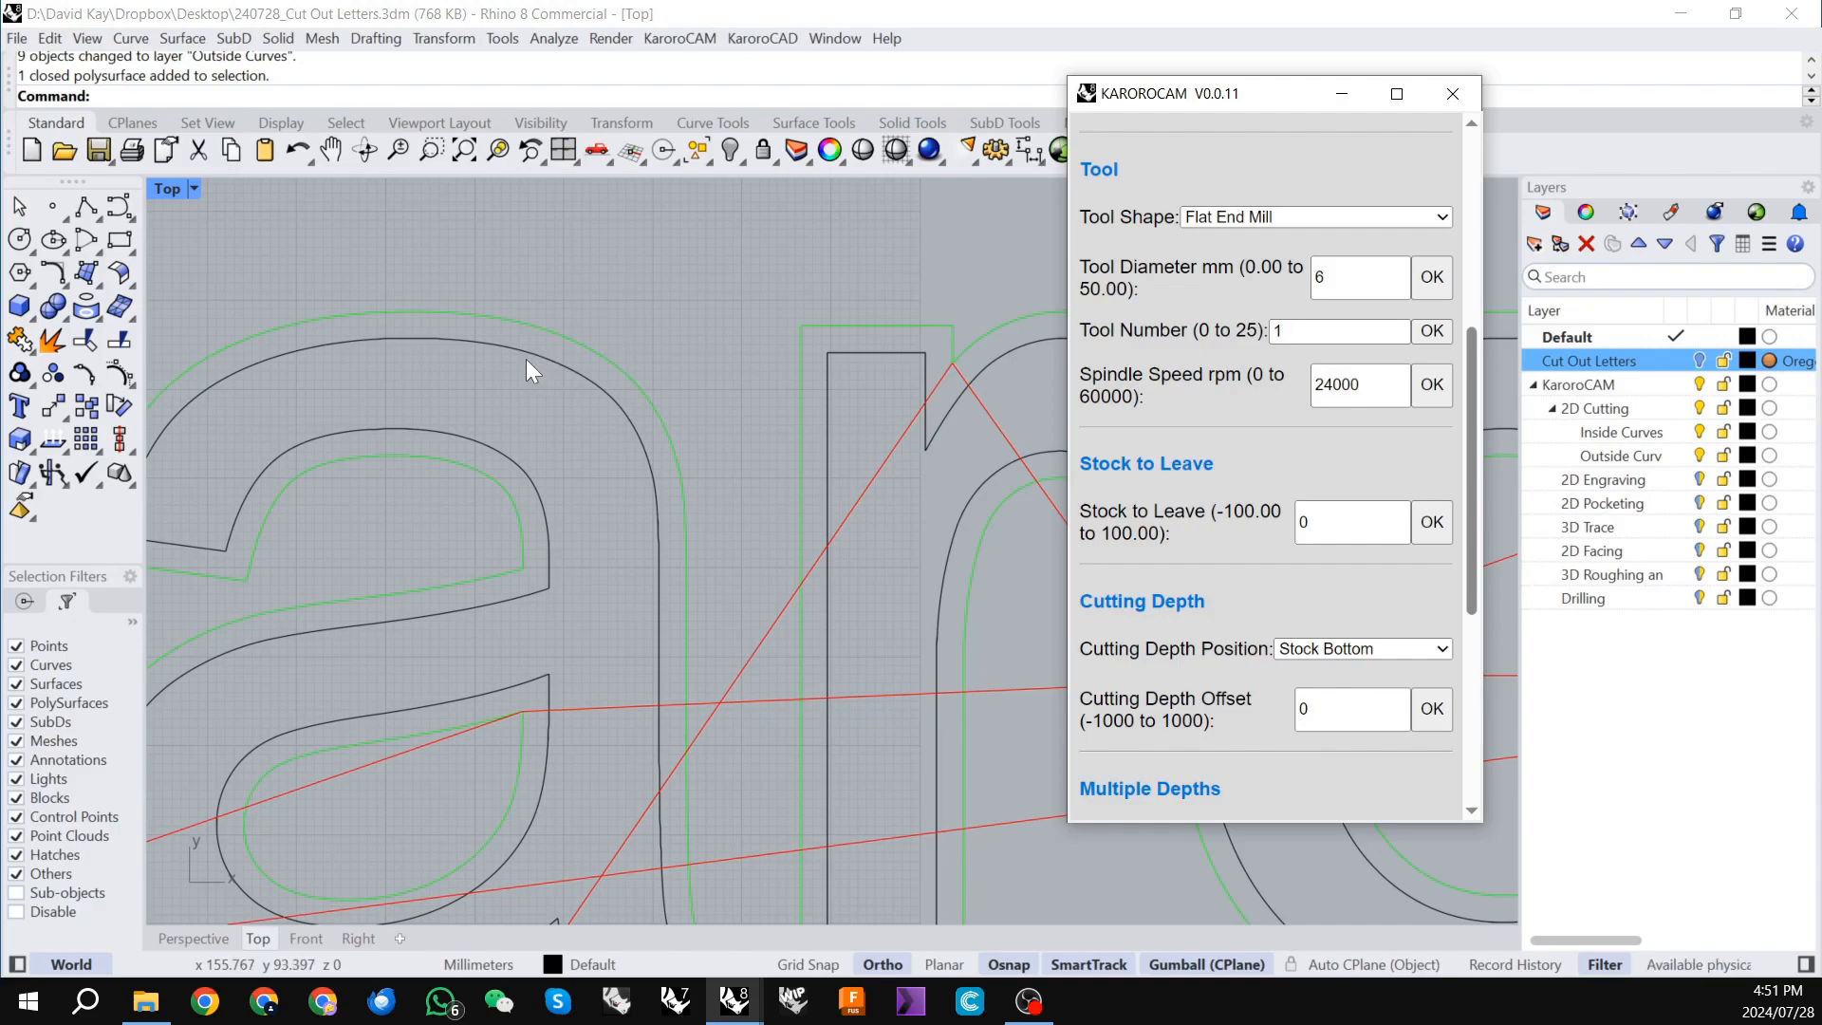
pyautogui.doubleClick(1331, 709)
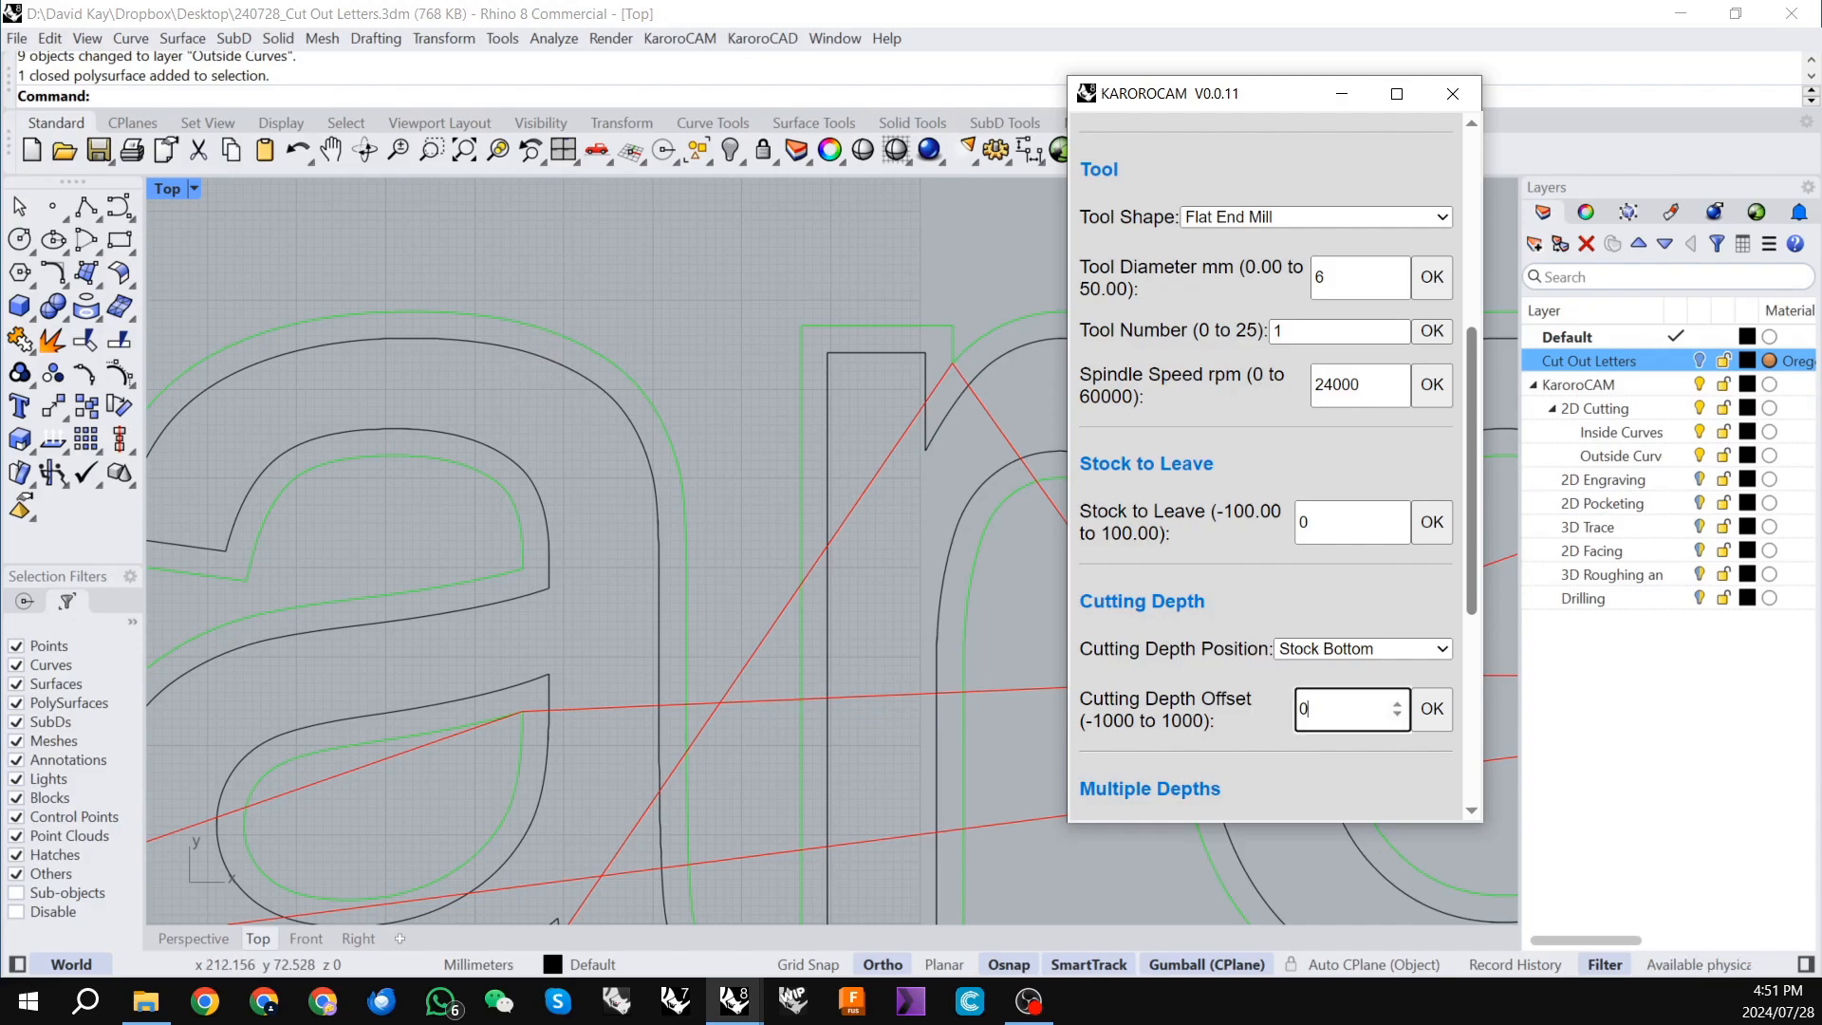
pyautogui.write('5')
pyautogui.click(1432, 709)
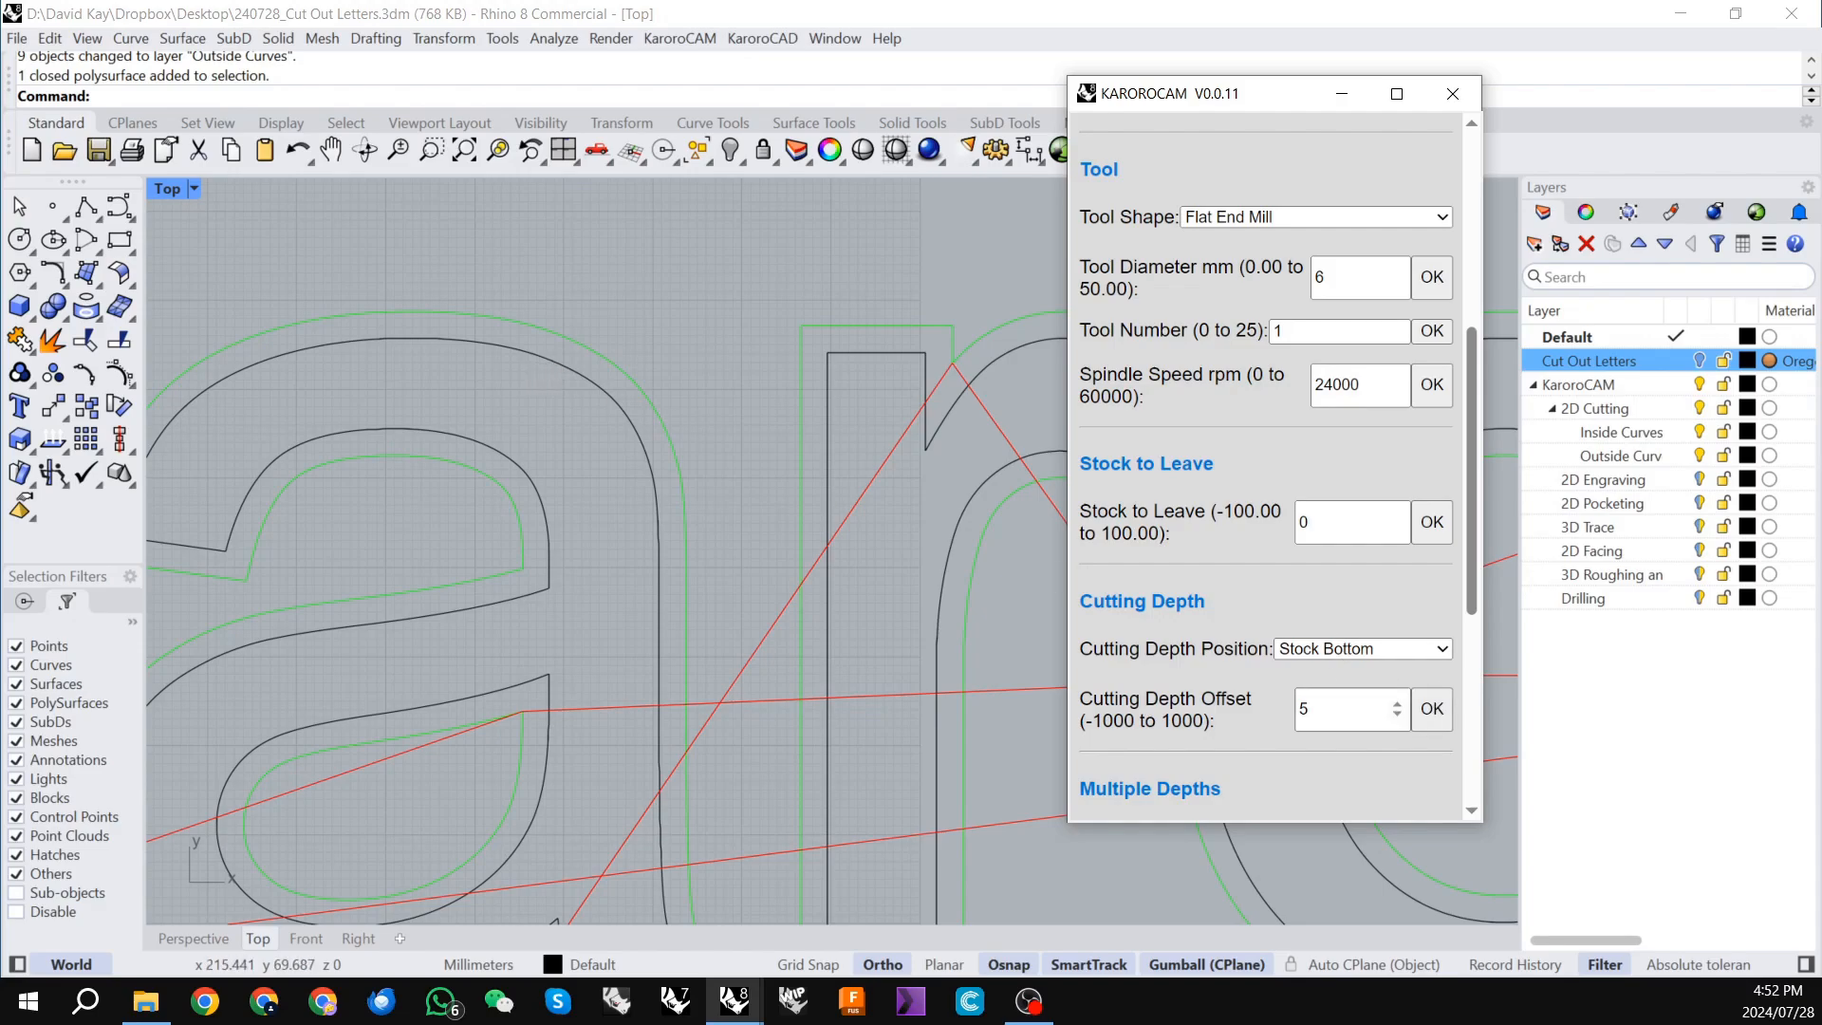
# Try a stock to leave of 5 on the letter toolpath and set it back to 0.
pyautogui.doubleClick(1309, 522)
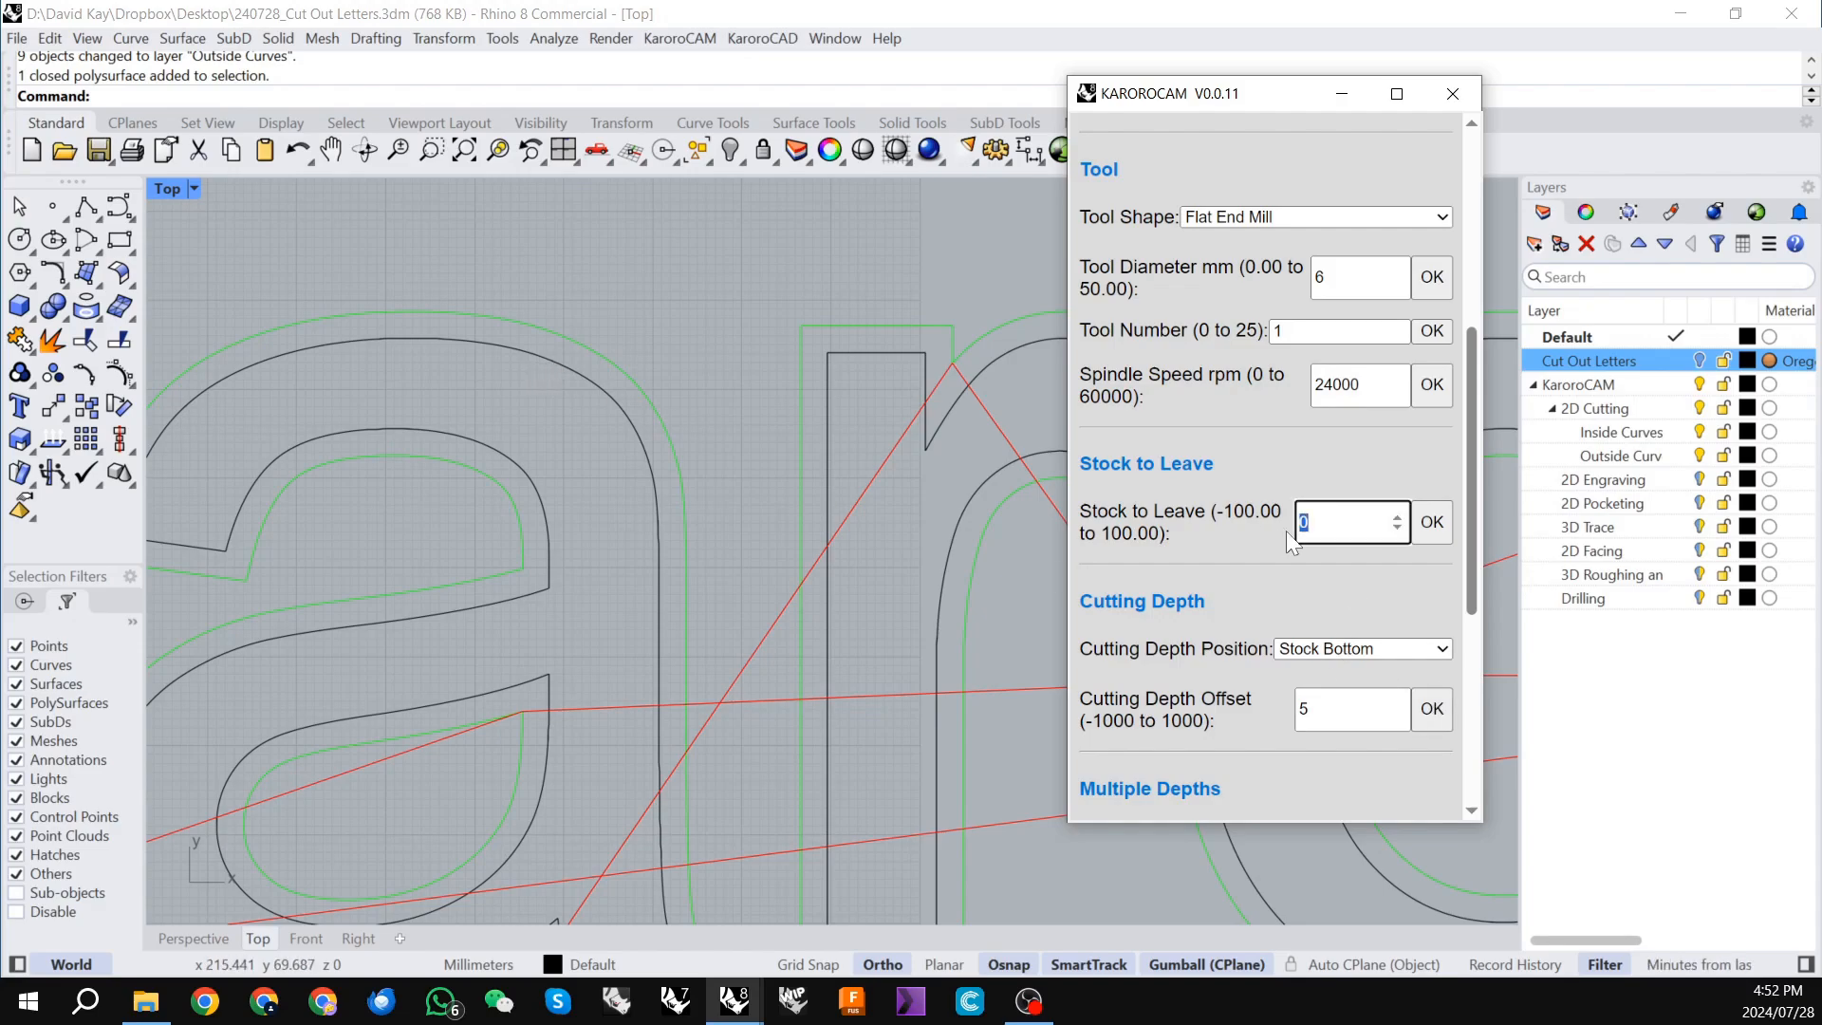
pyautogui.write('5')
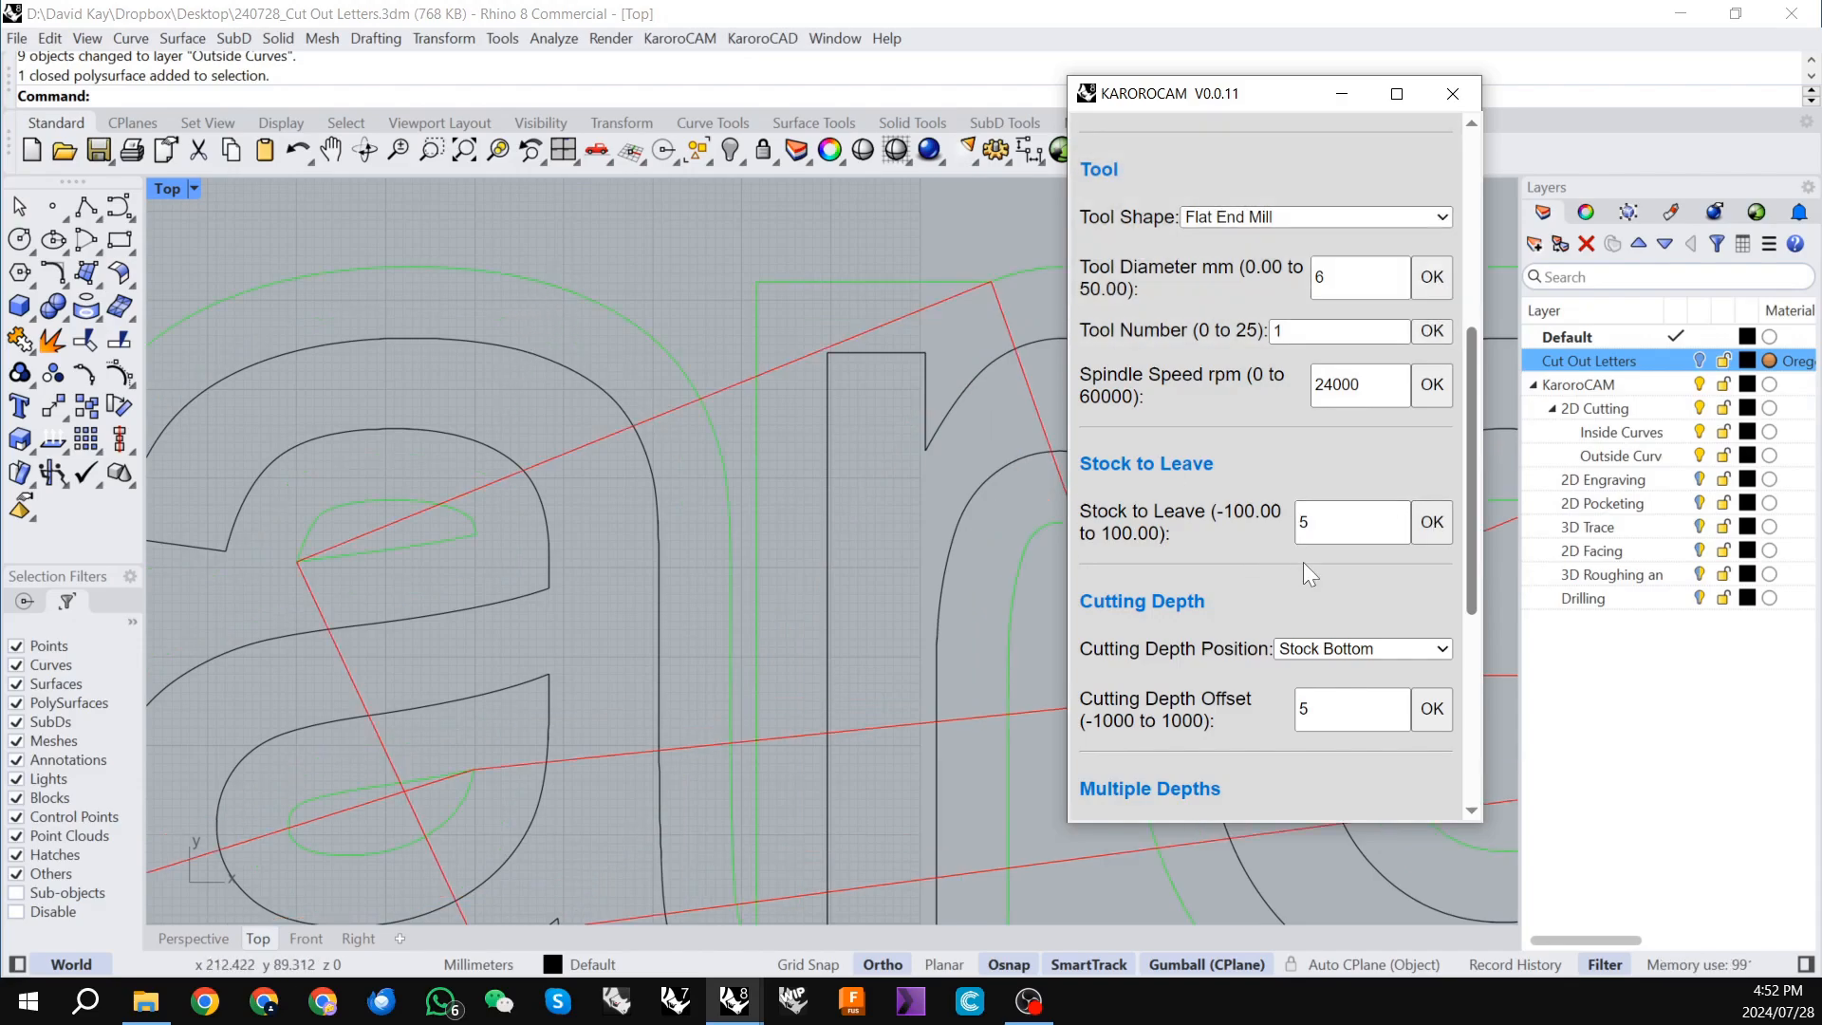
pyautogui.doubleClick(1308, 522)
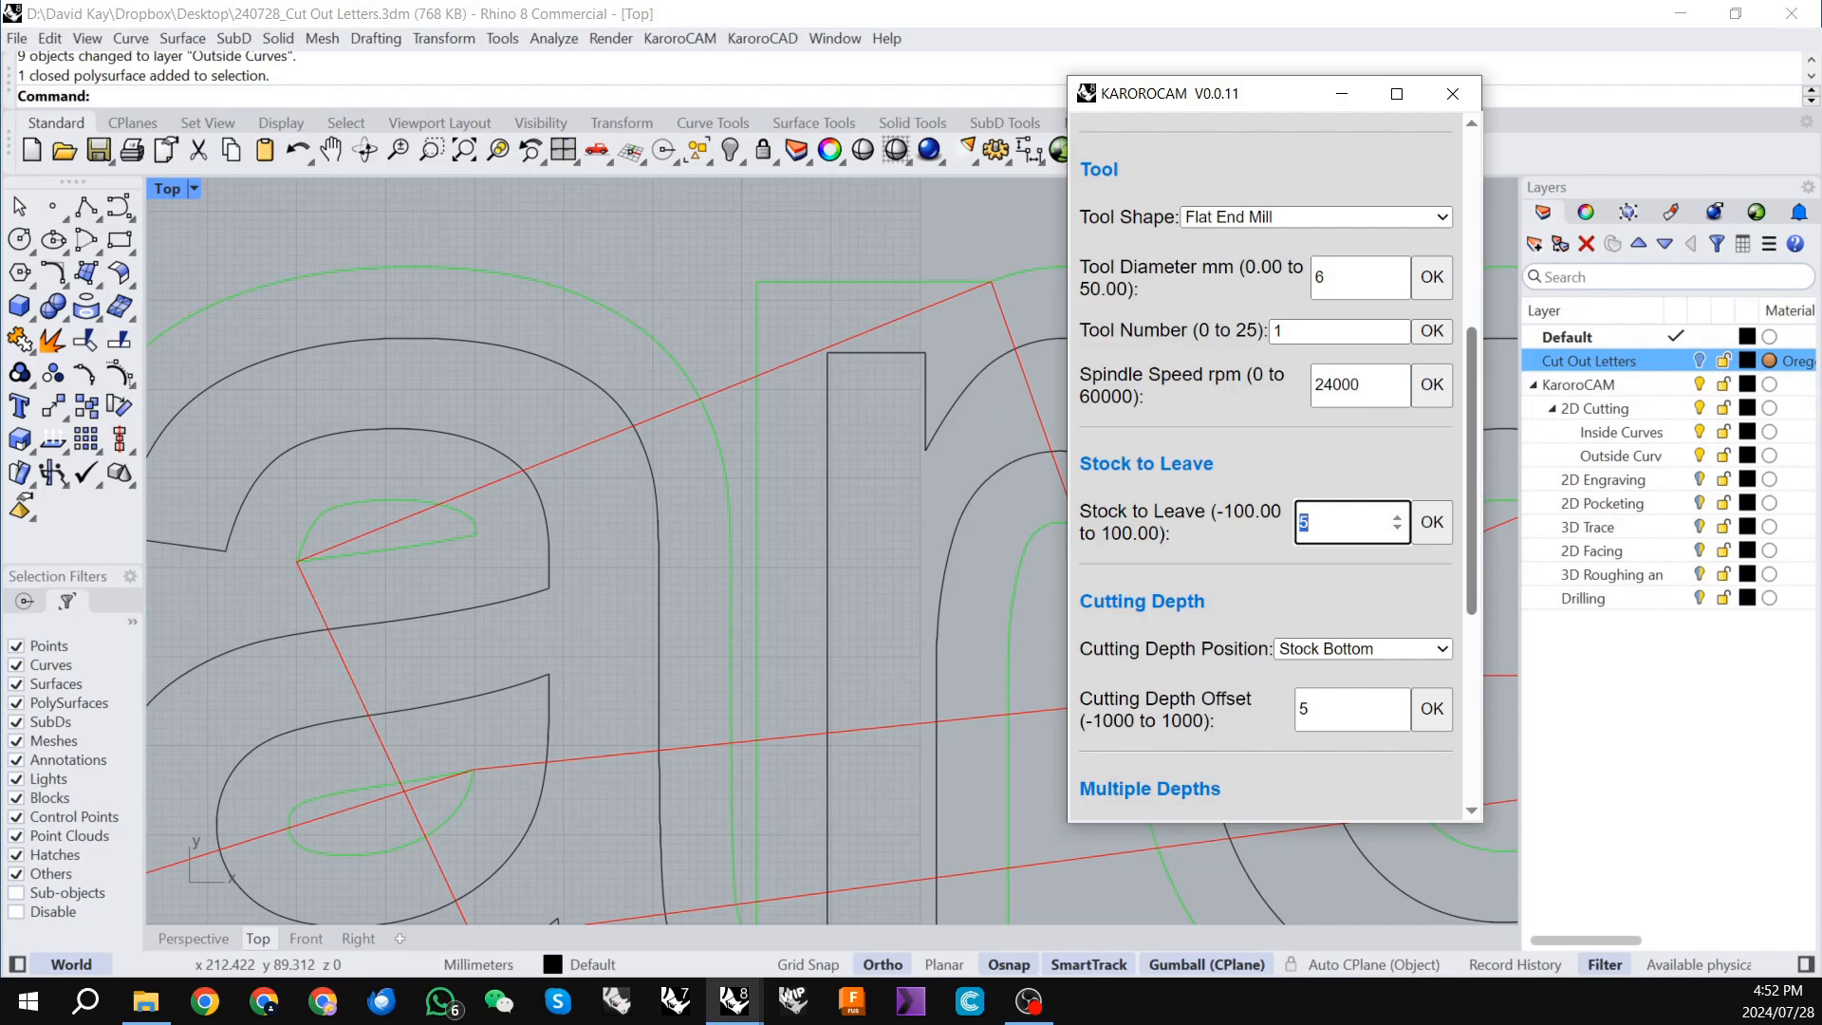
pyautogui.write('0')
pyautogui.click(1419, 532)
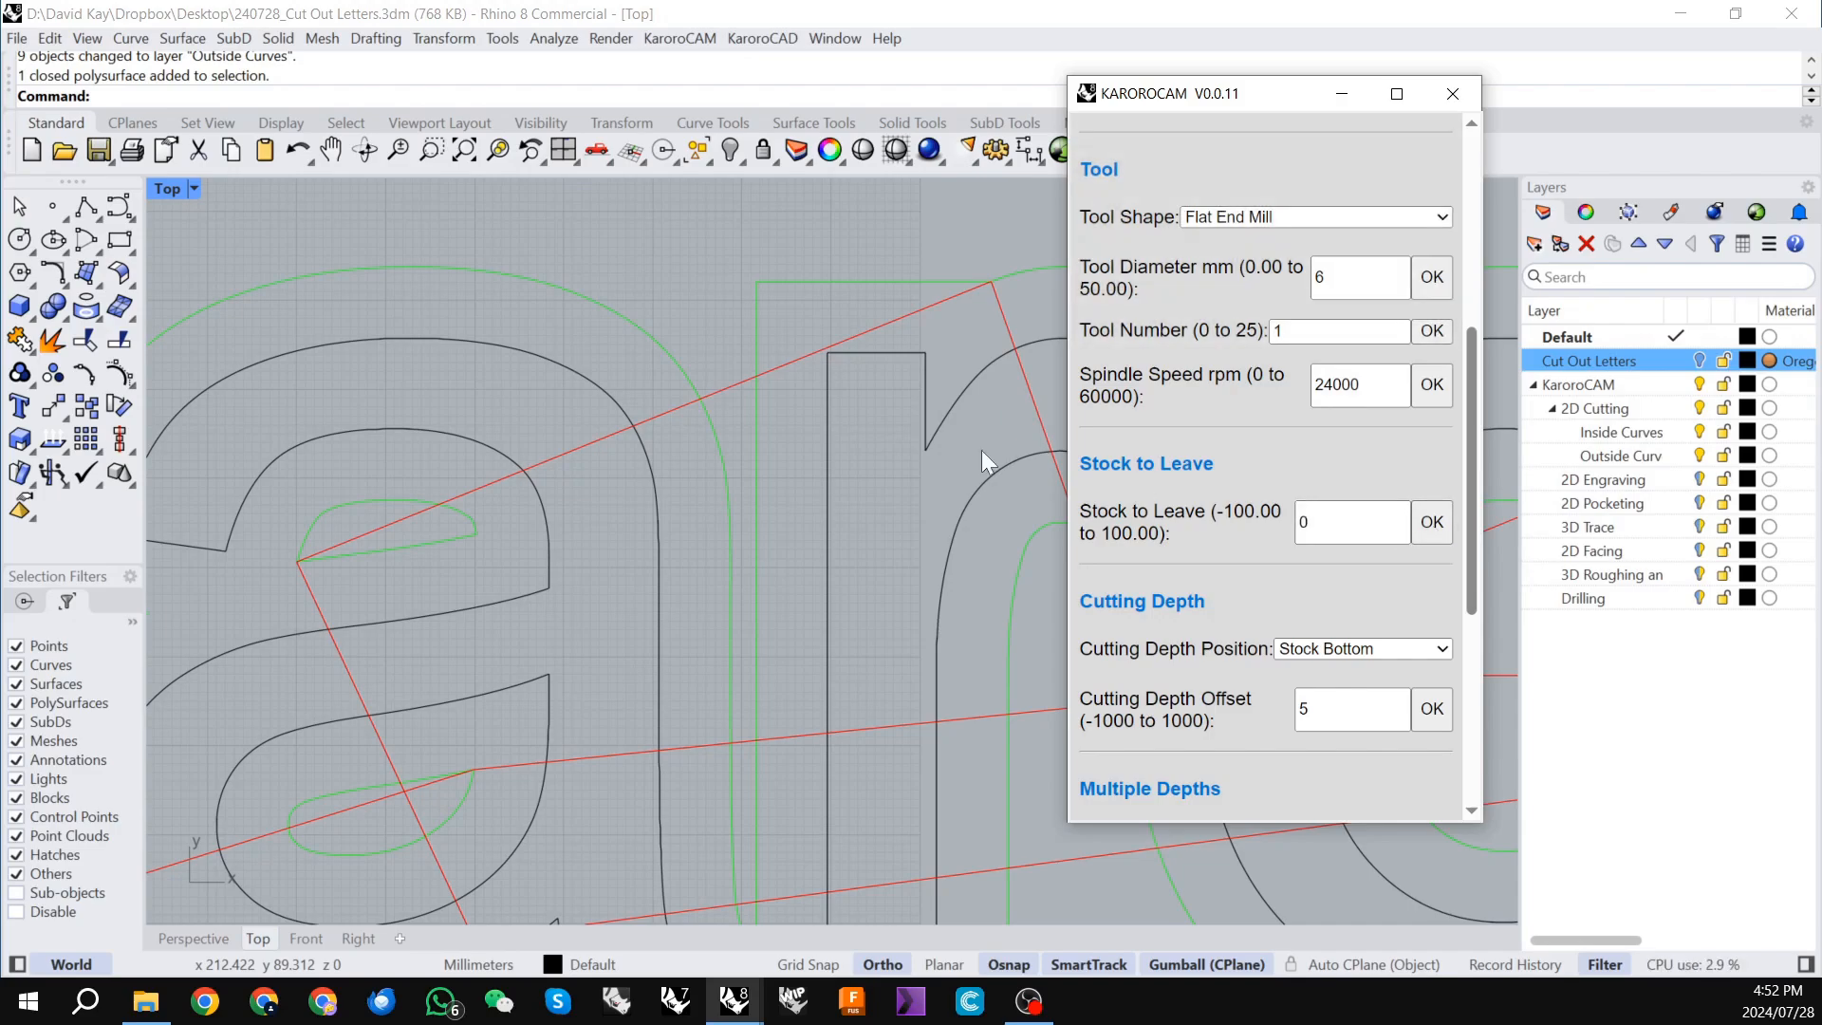
pyautogui.scroll(-3, 612, 412)
pyautogui.scroll(-2, 635, 423)
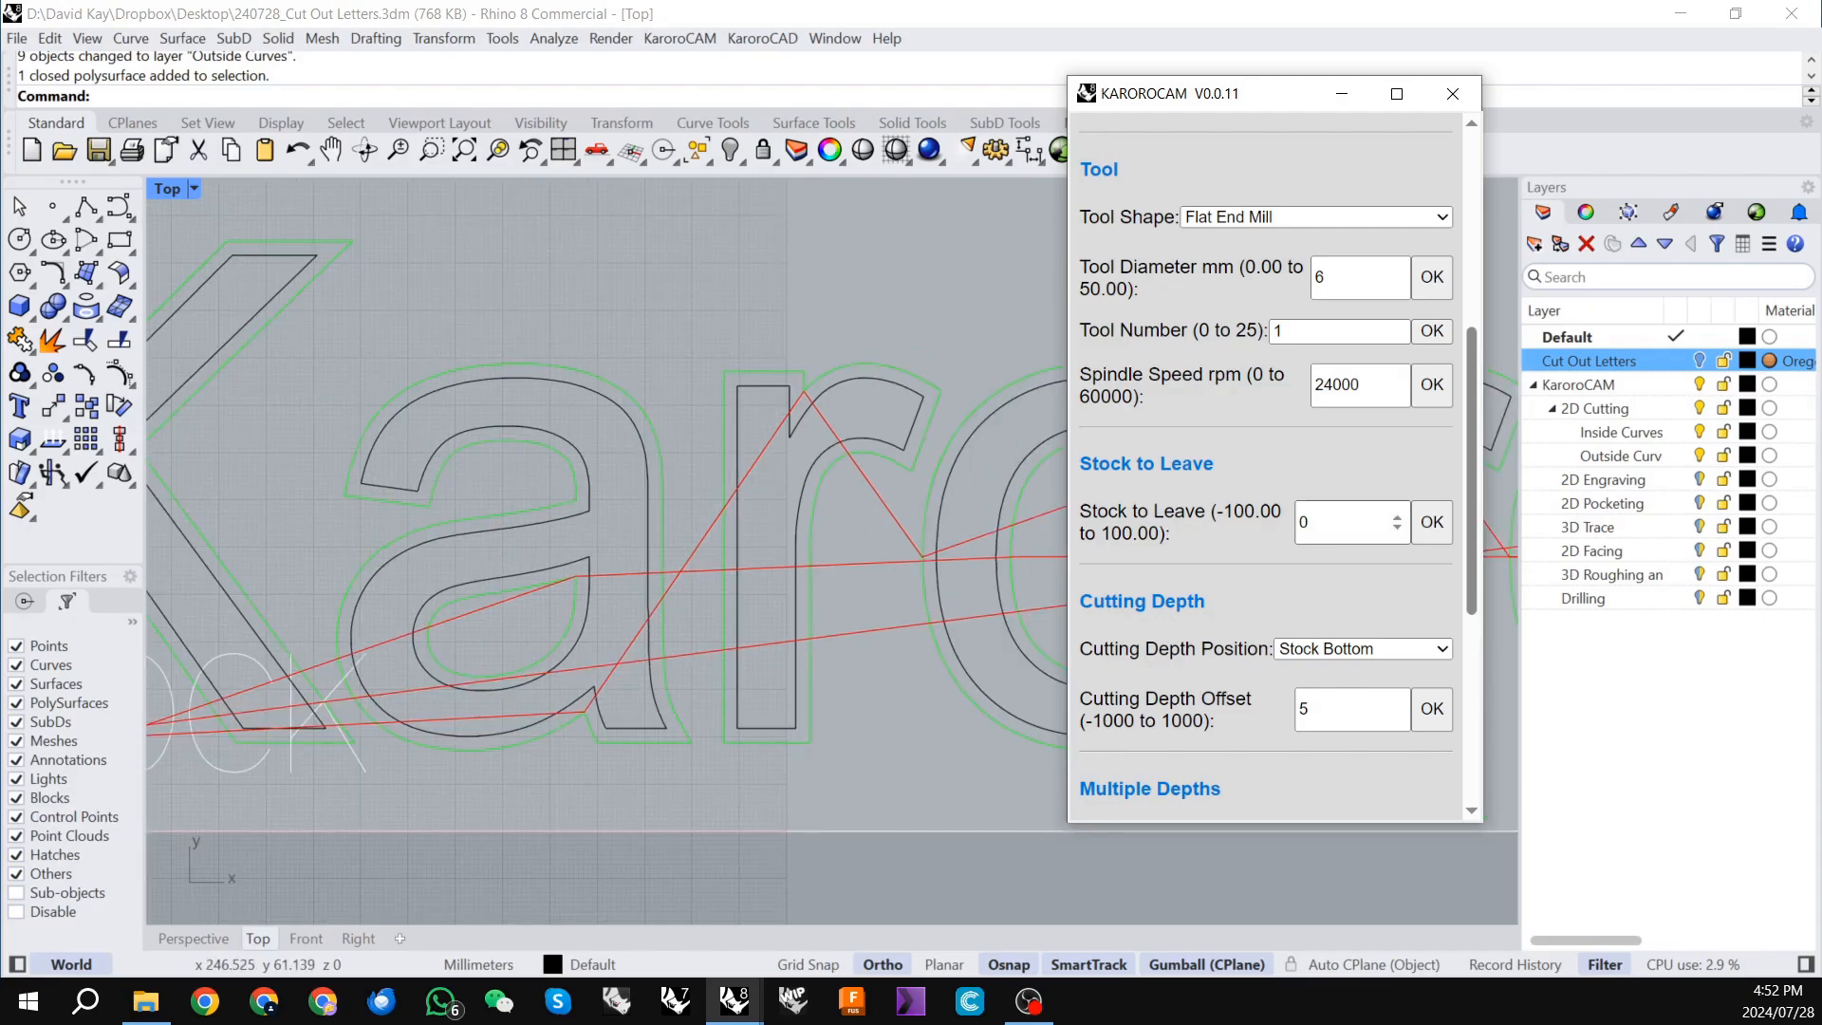
pyautogui.scroll(-3, 456, 508)
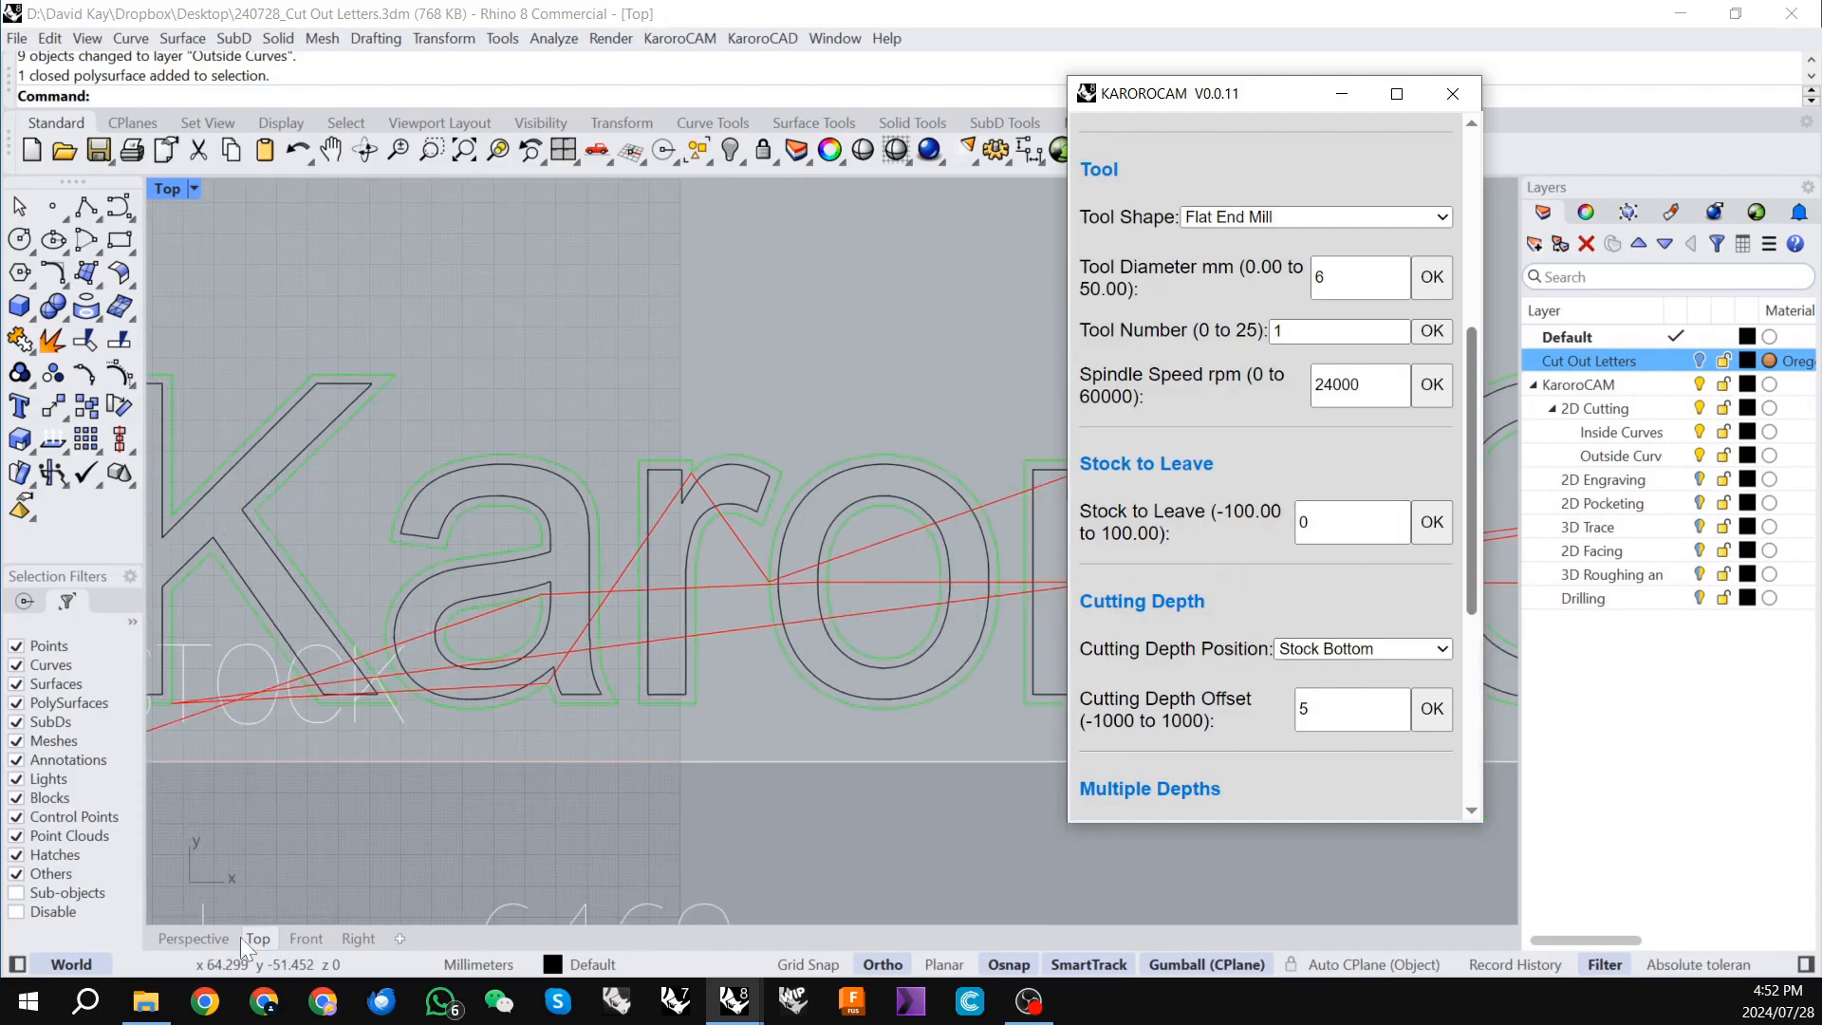
# Inspect the cutting depth within the stock in the Perspective view and set the cutting depth offset to 0.
pyautogui.click(194, 939)
pyautogui.scroll(4, 439, 723)
pyautogui.moveTo(512, 685); pyautogui.dragTo(474, 647, button='right')
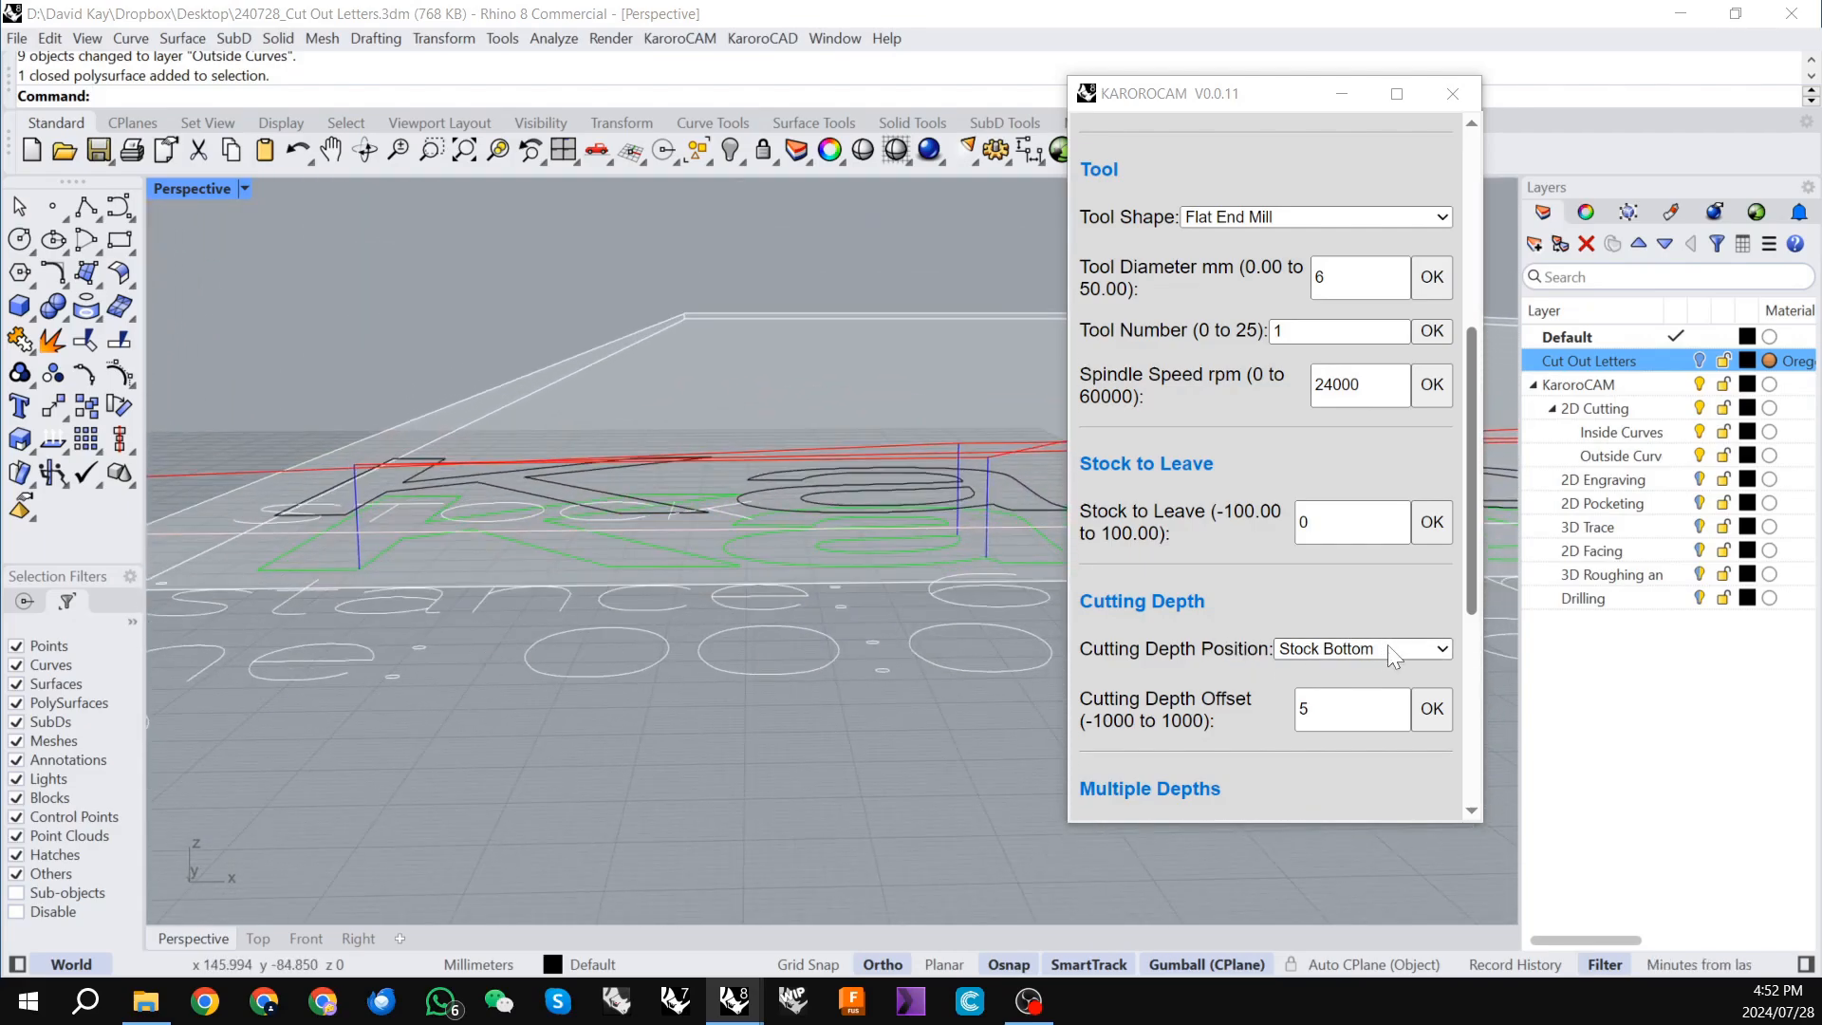
pyautogui.scroll(-4, 549, 518)
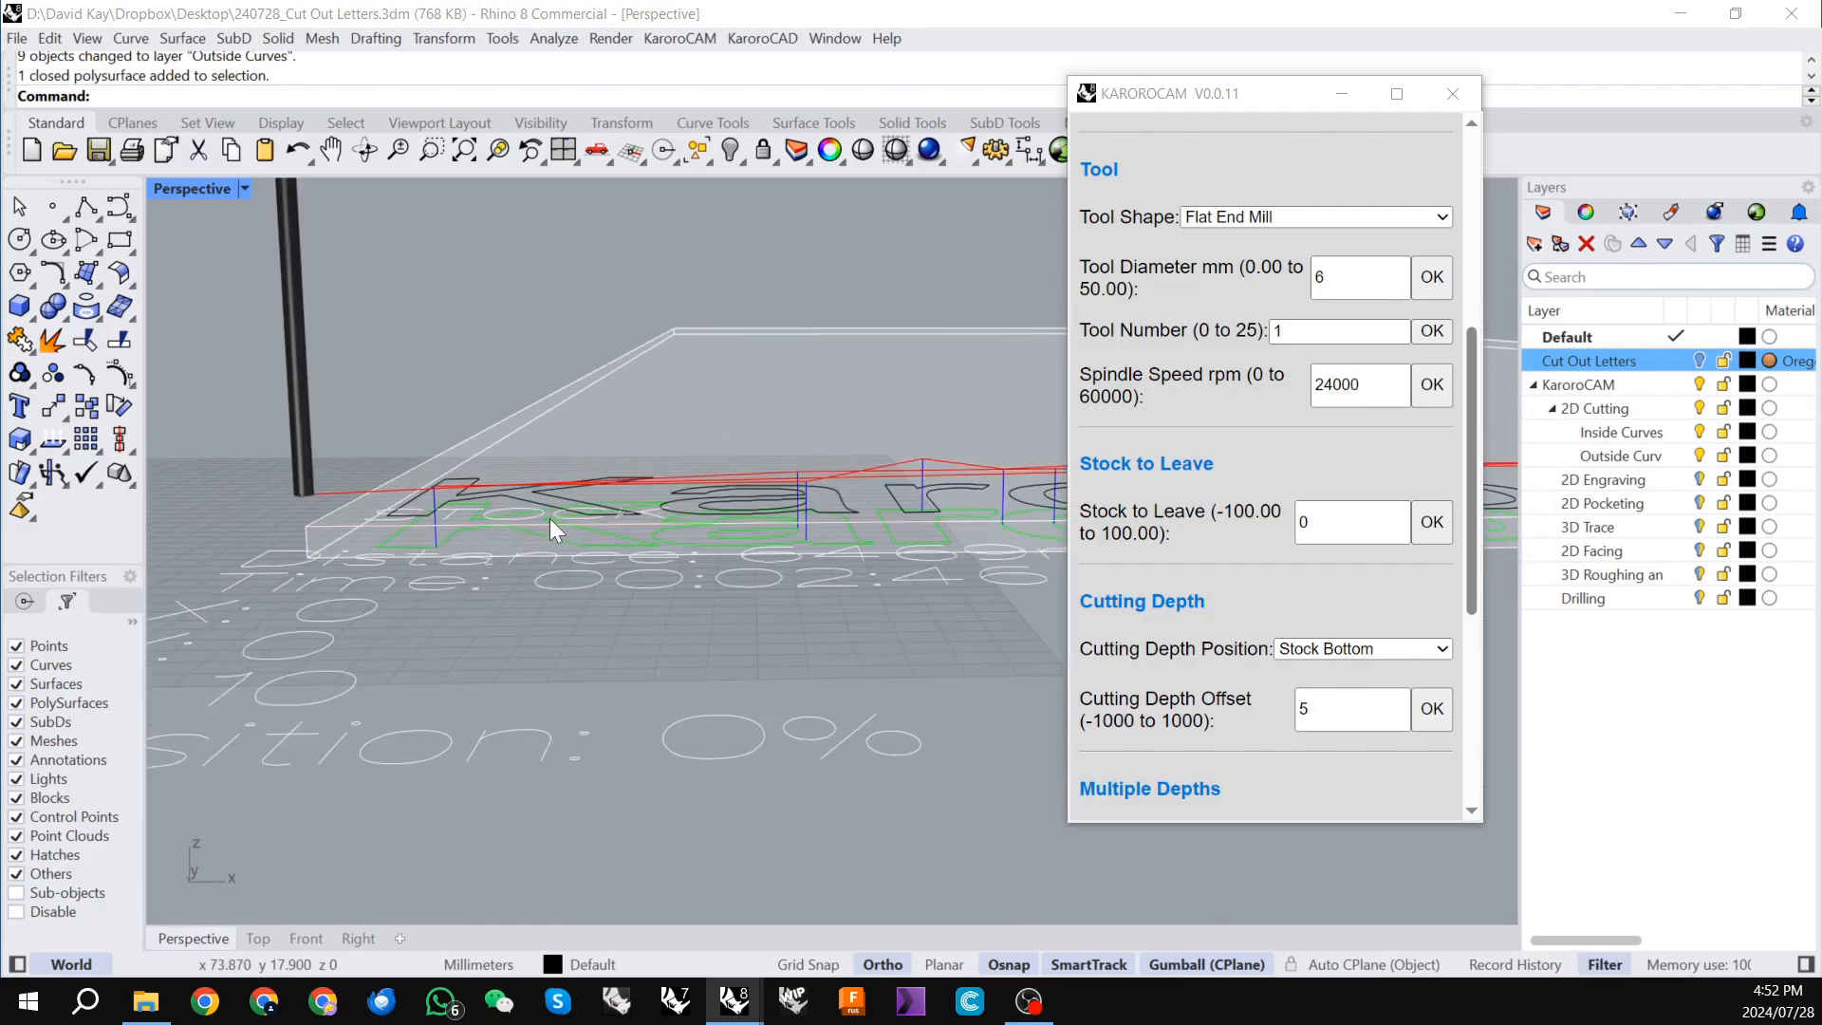
pyautogui.scroll(6, 292, 529)
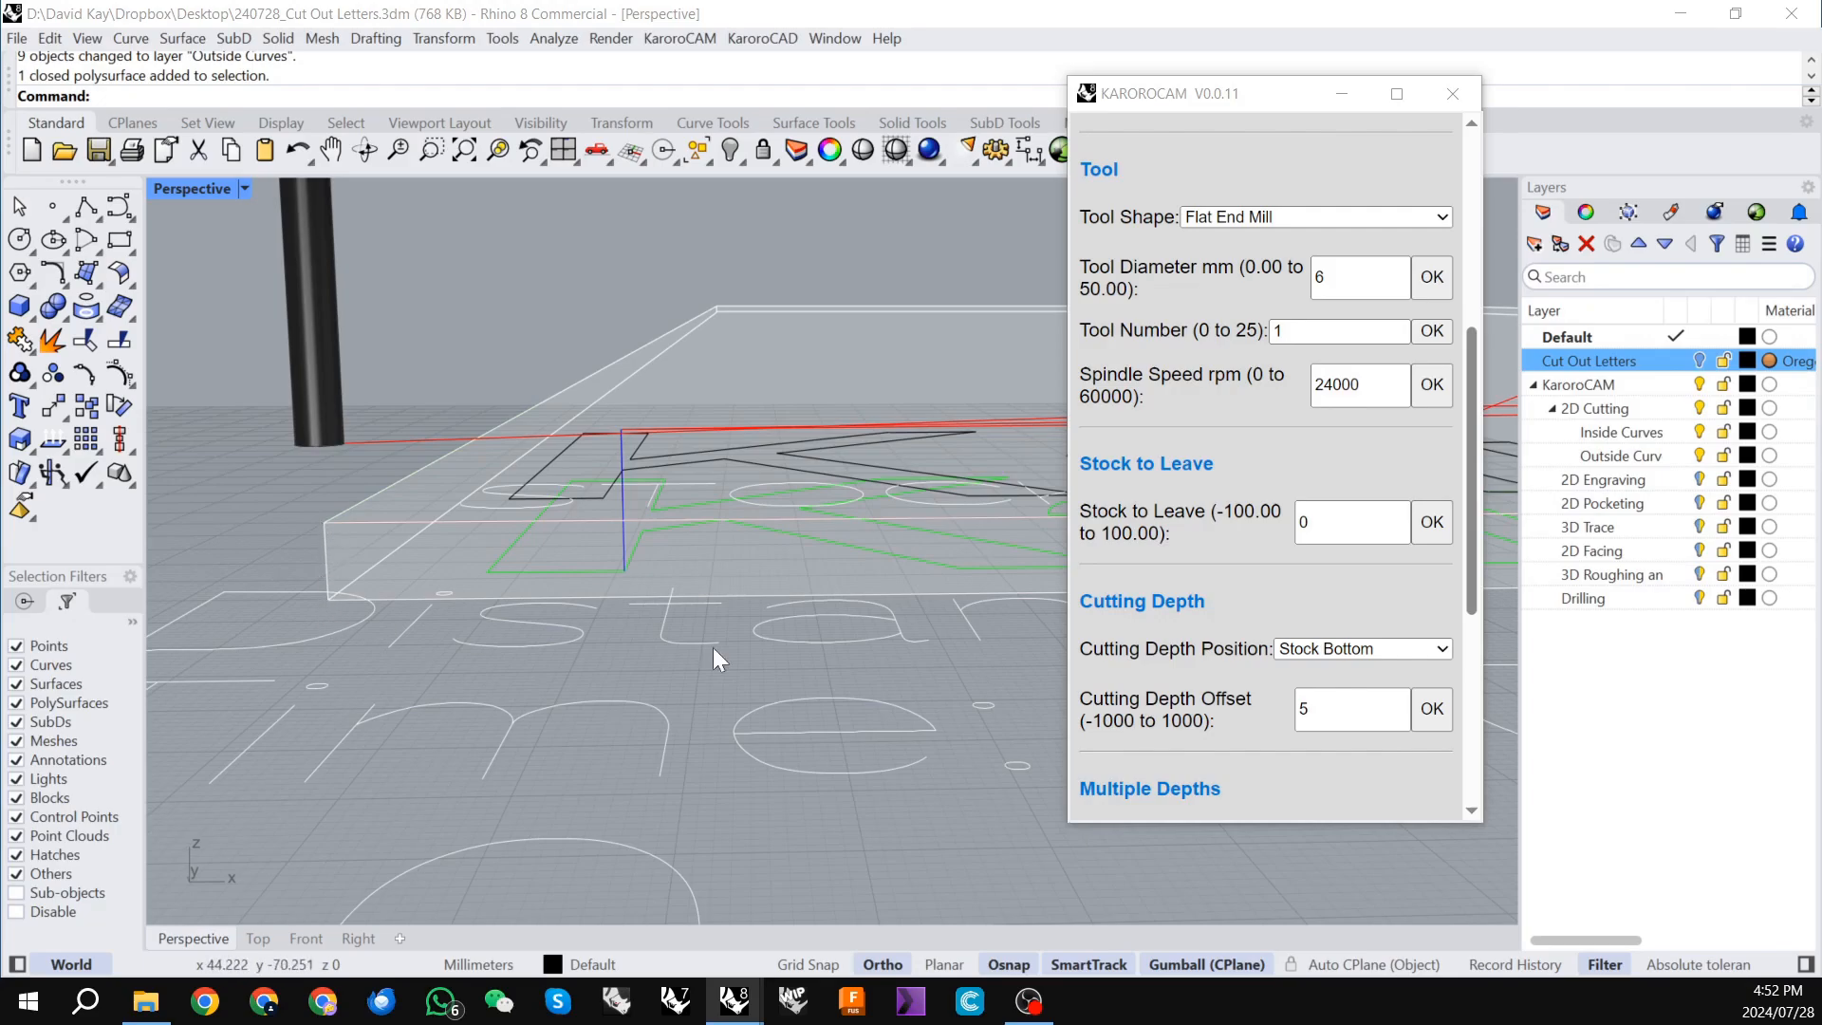
pyautogui.click(1340, 709)
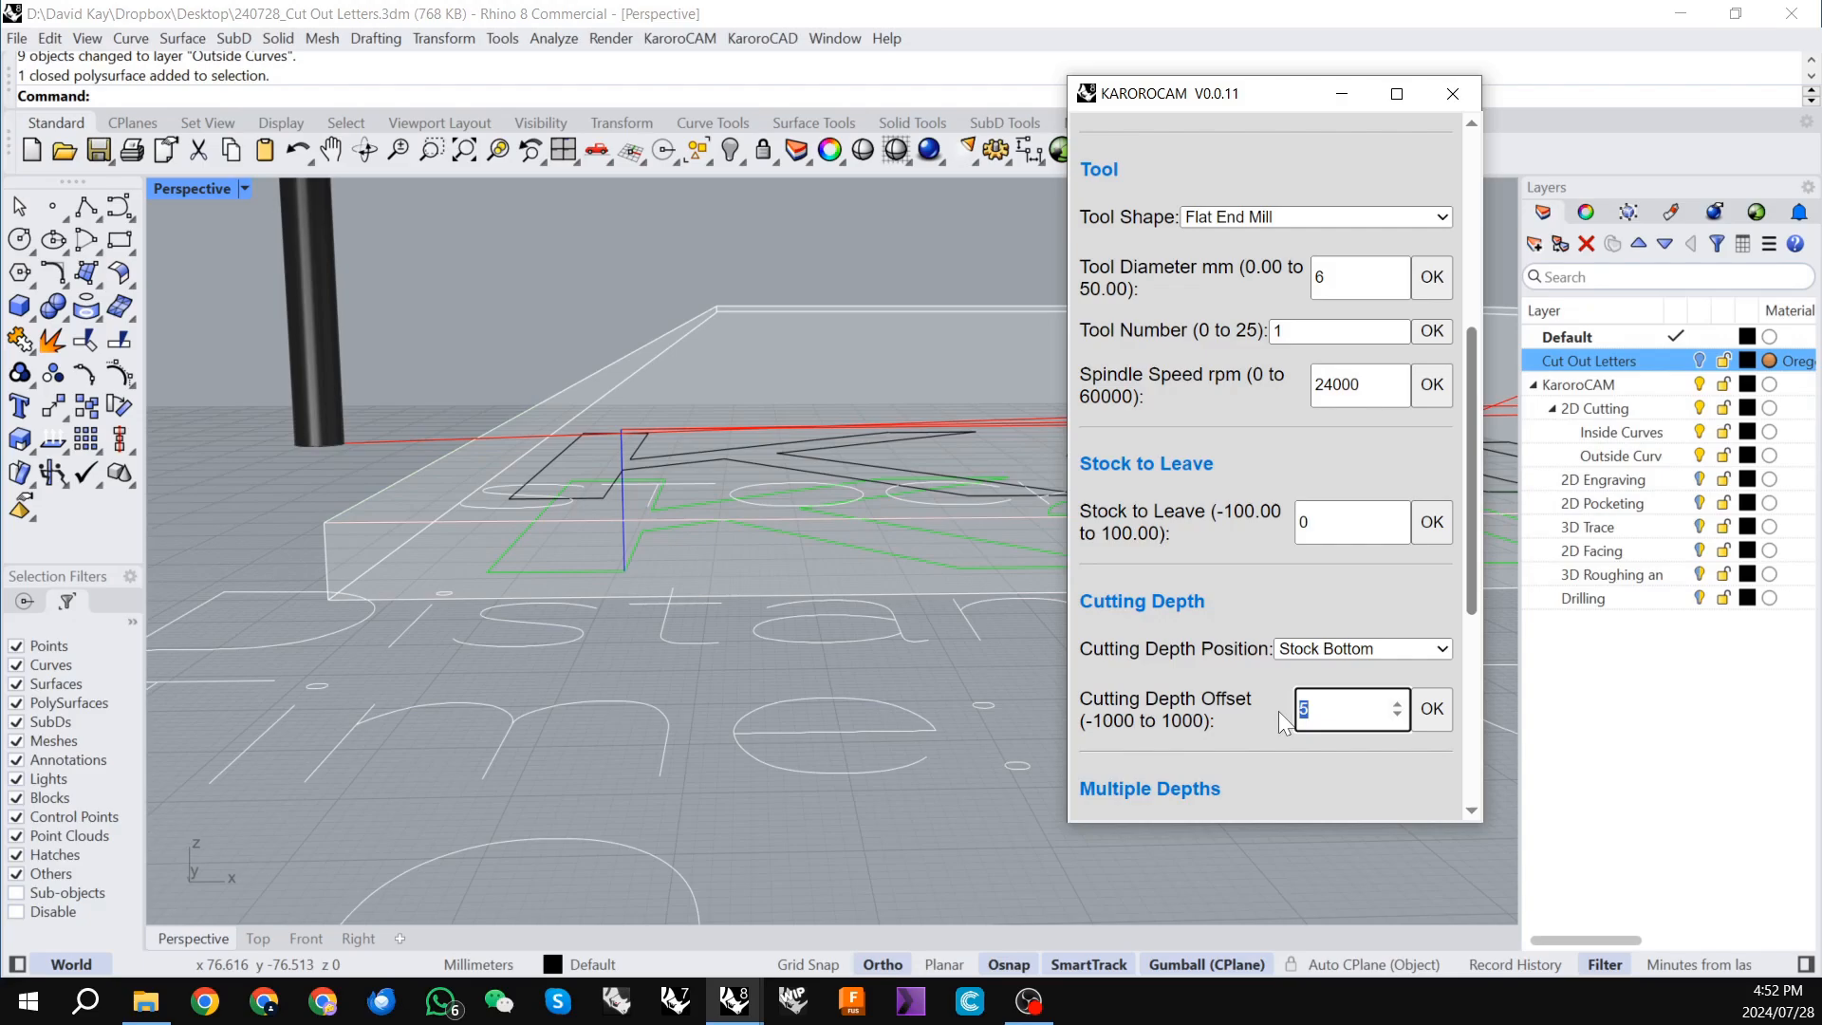
pyautogui.write('0')
pyautogui.click(1432, 713)
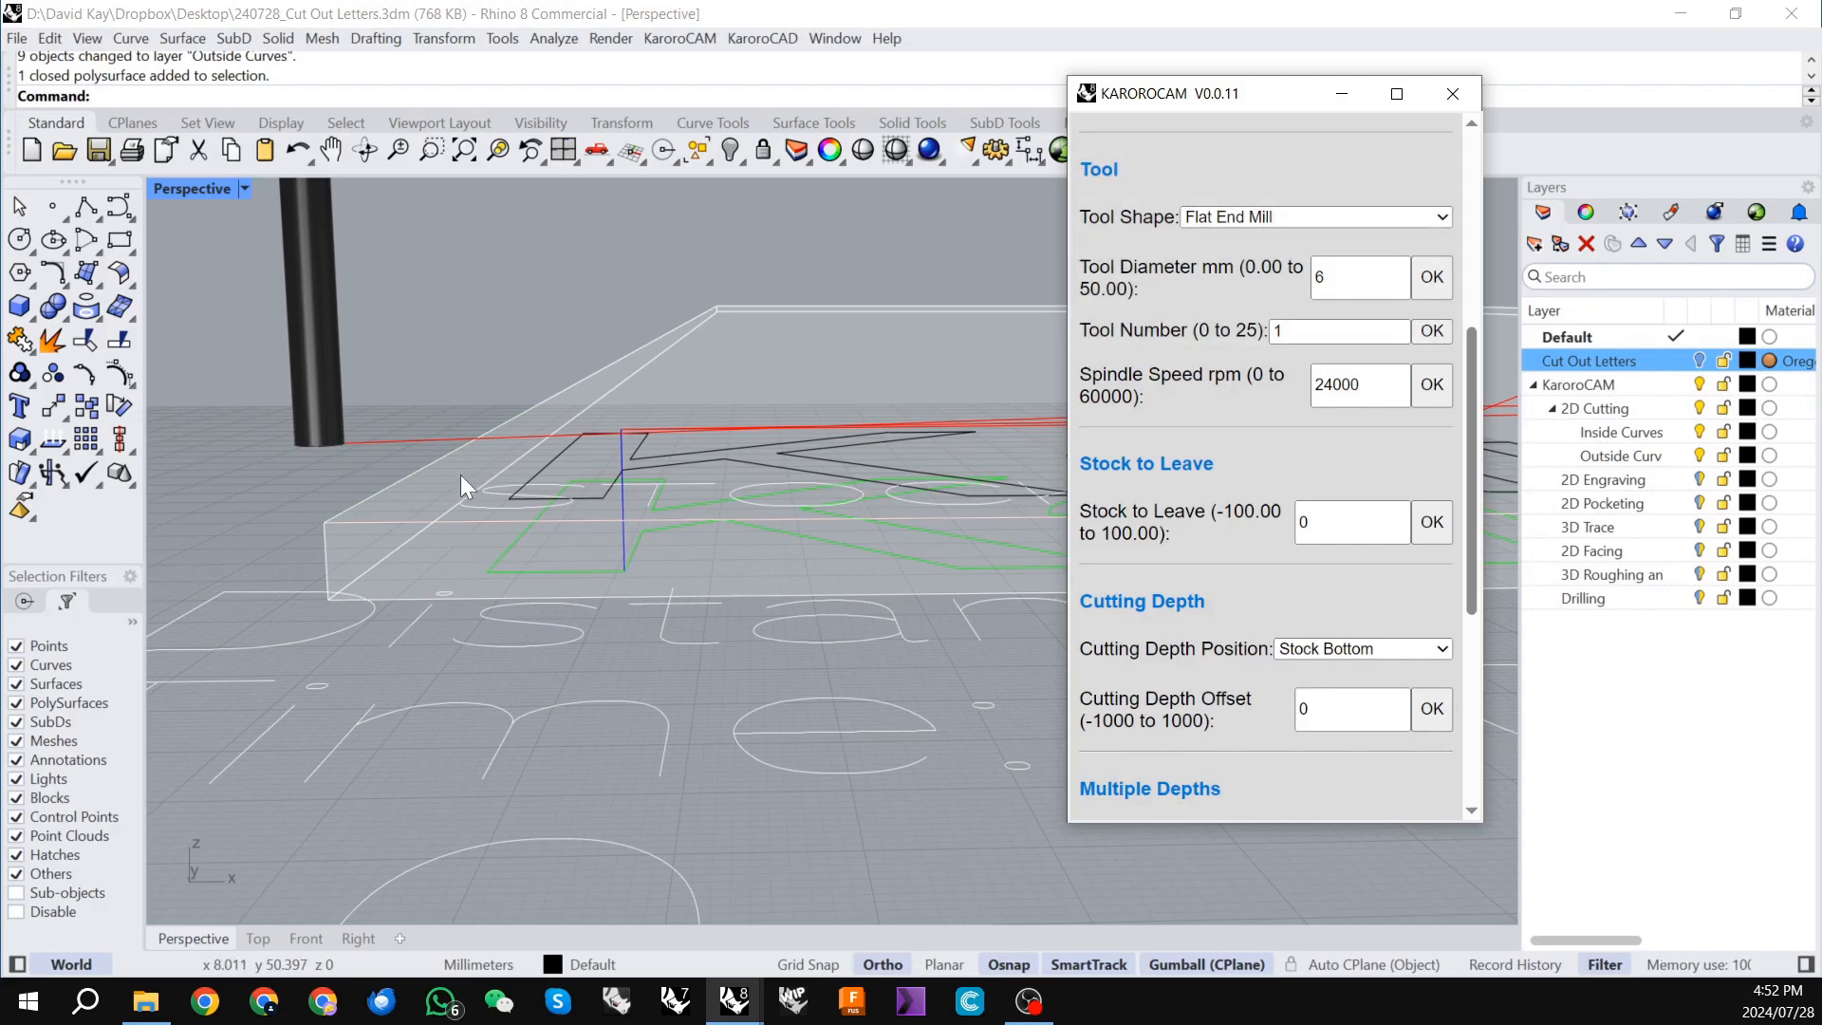
# Compare the toolpath's cutting depth with the bottom of the stock in the Front and Perspective views.
pyautogui.scroll(4, 459, 474)
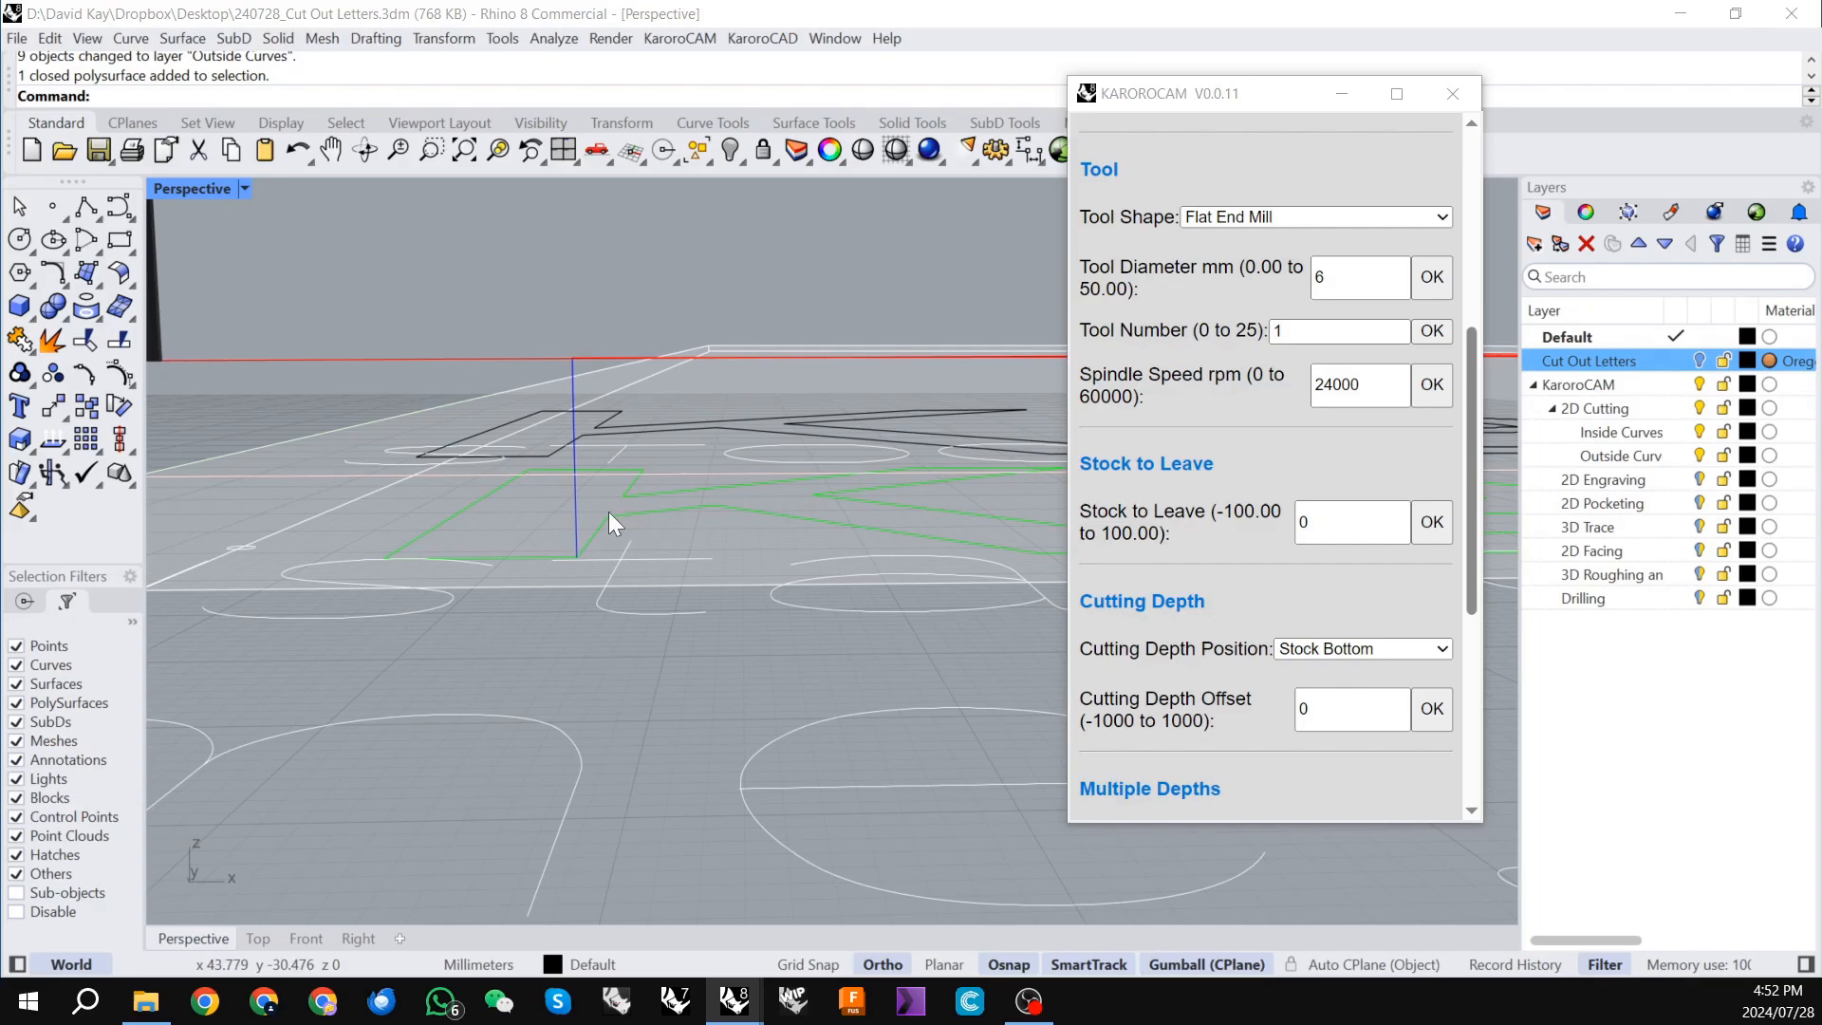
pyautogui.click(304, 939)
pyautogui.scroll(4, 404, 501)
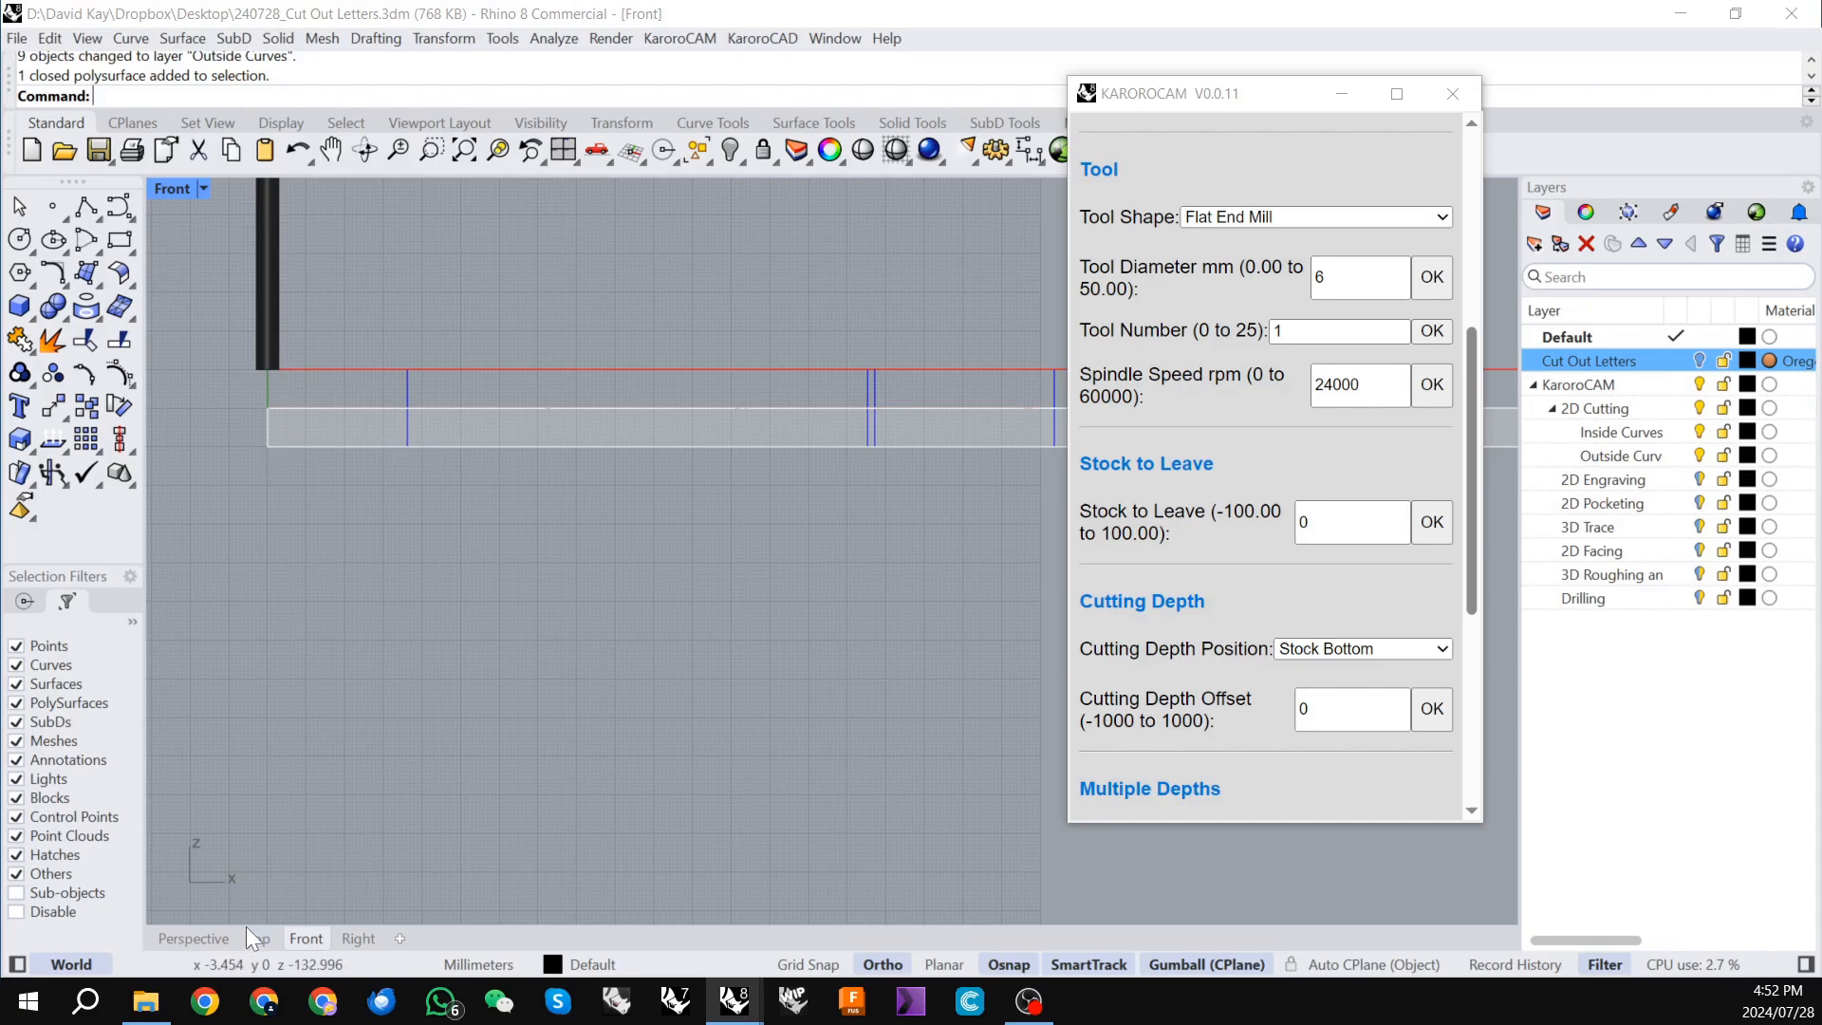
pyautogui.click(179, 937)
pyautogui.scroll(5, 703, 522)
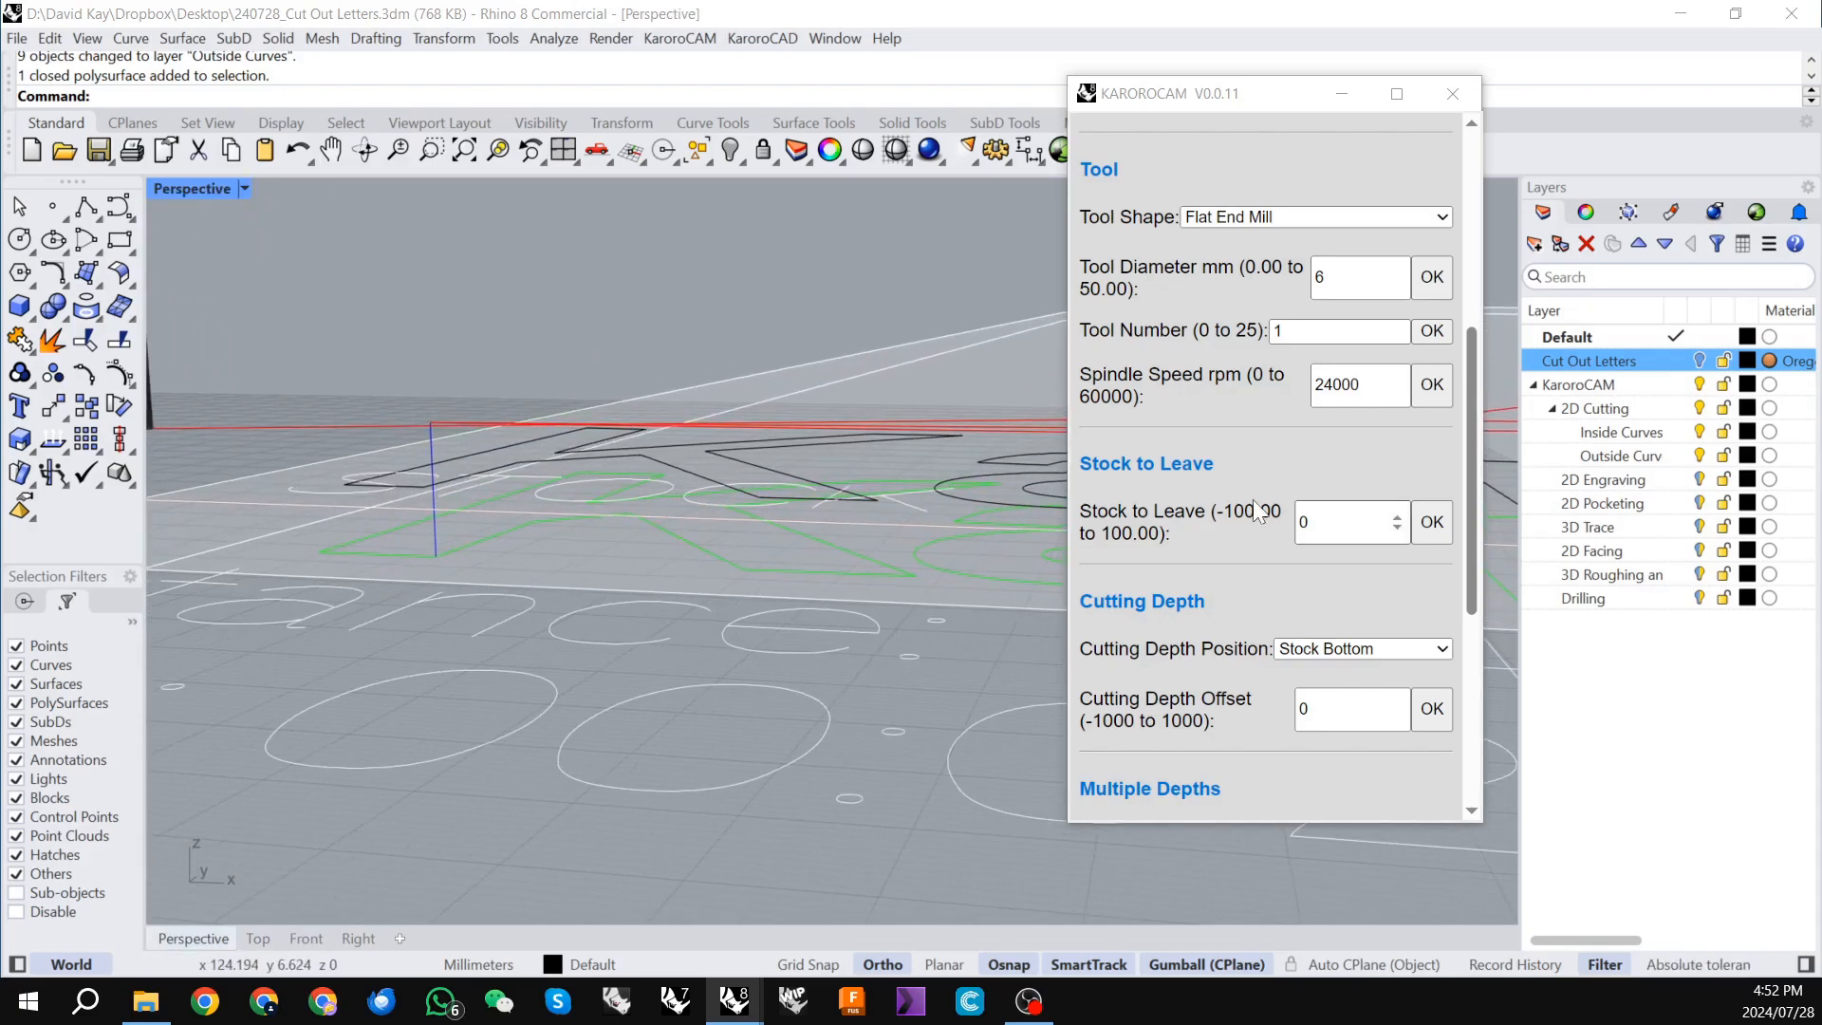
# Try the cutting depth position at Selected Curves and then at Stock Top, and check the toolpath height against the stock.
pyautogui.scroll(-3, 1261, 526)
pyautogui.click(1413, 529)
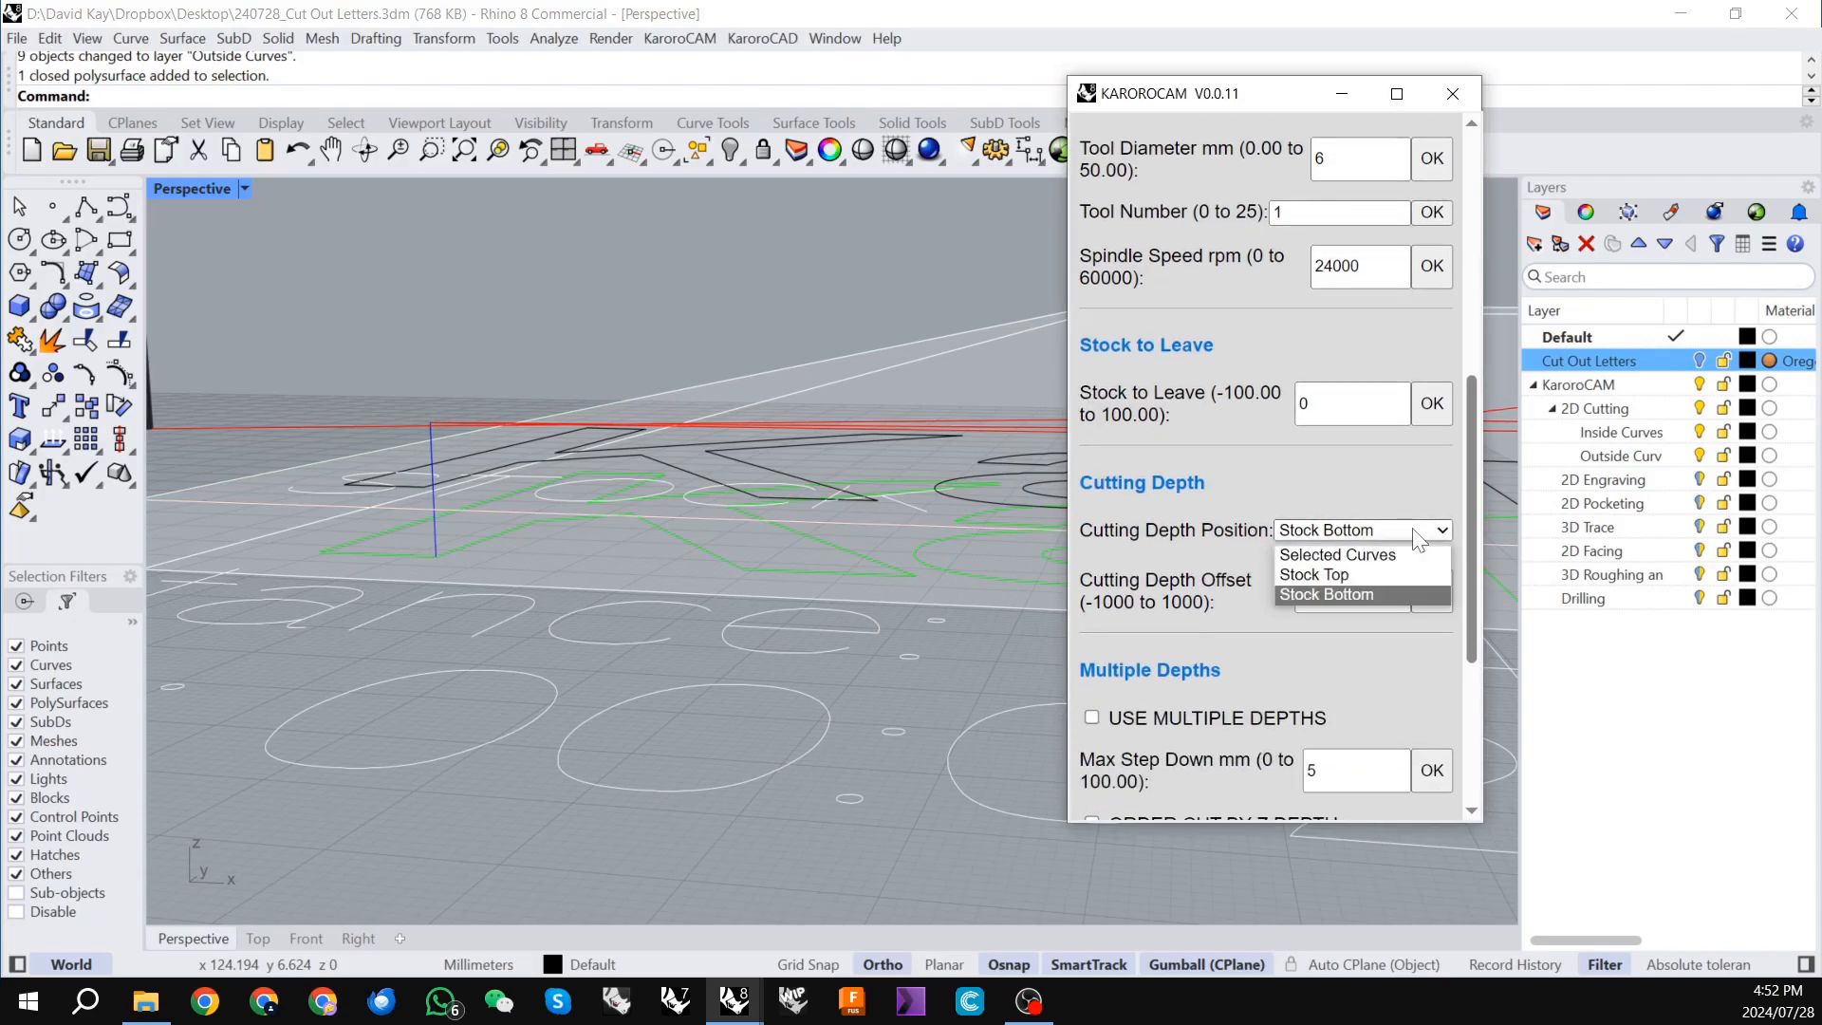
pyautogui.click(1368, 556)
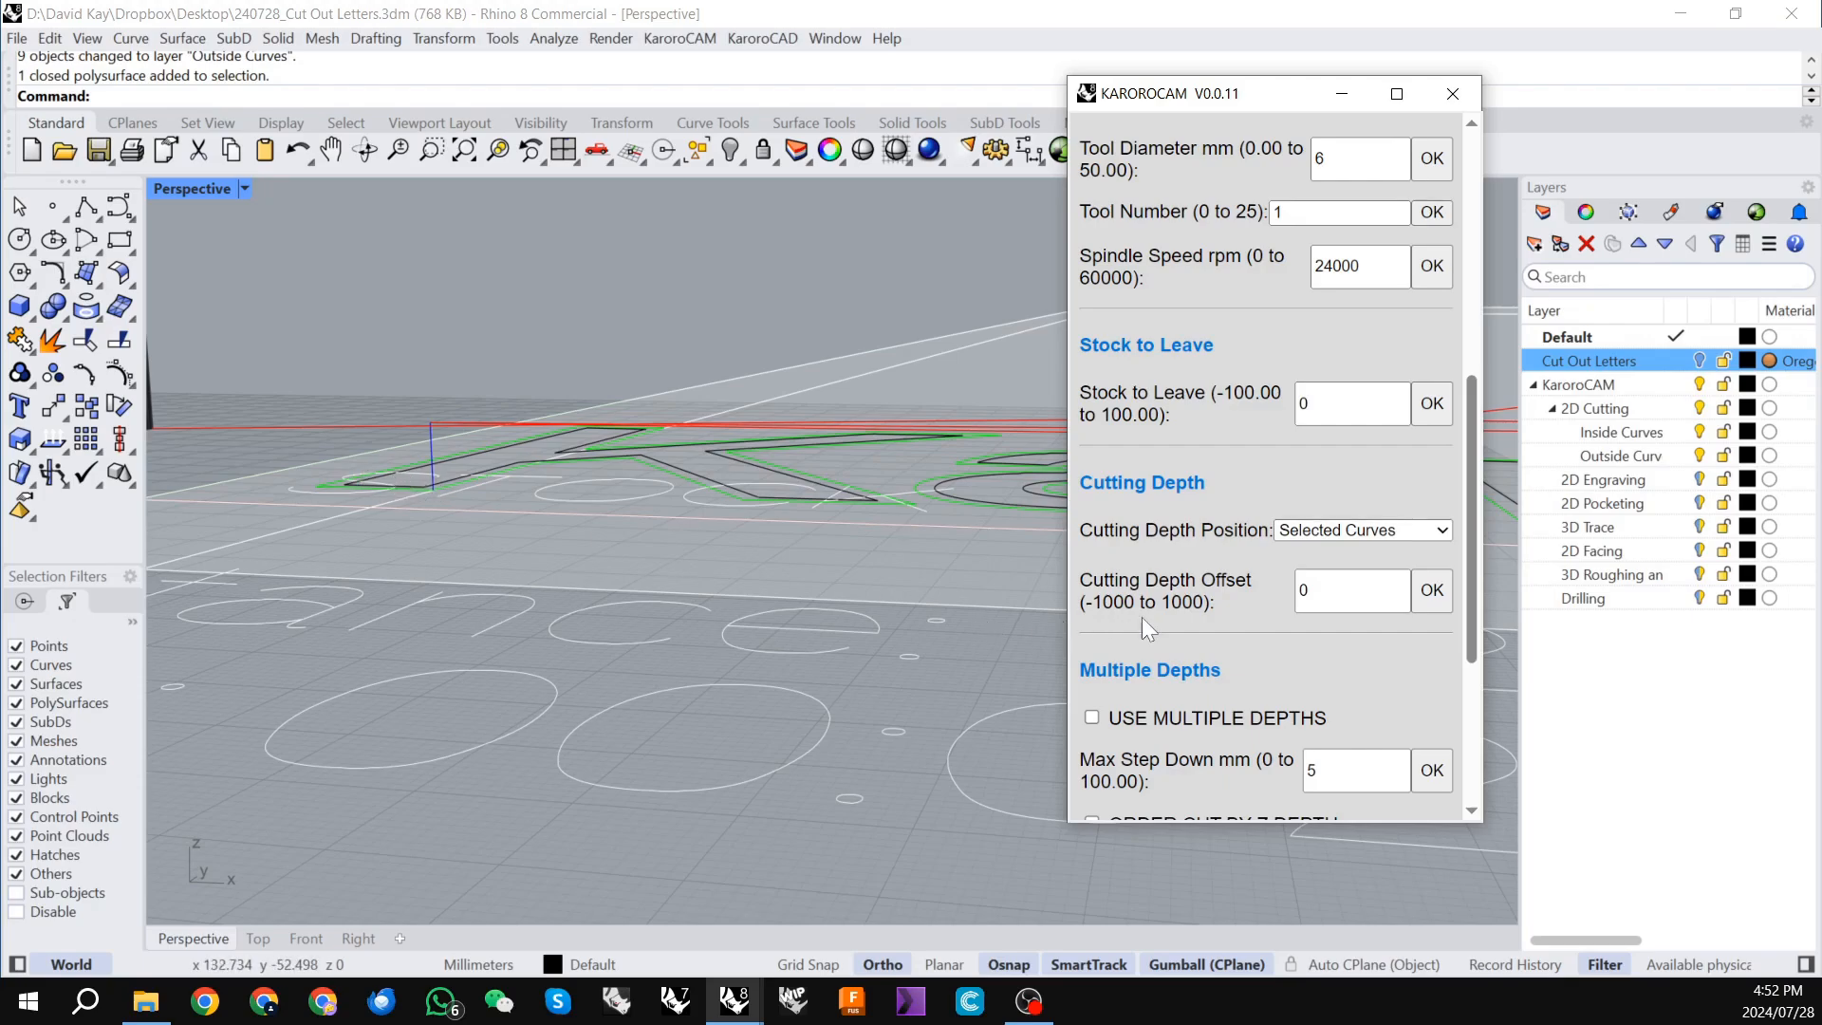
pyautogui.click(1413, 531)
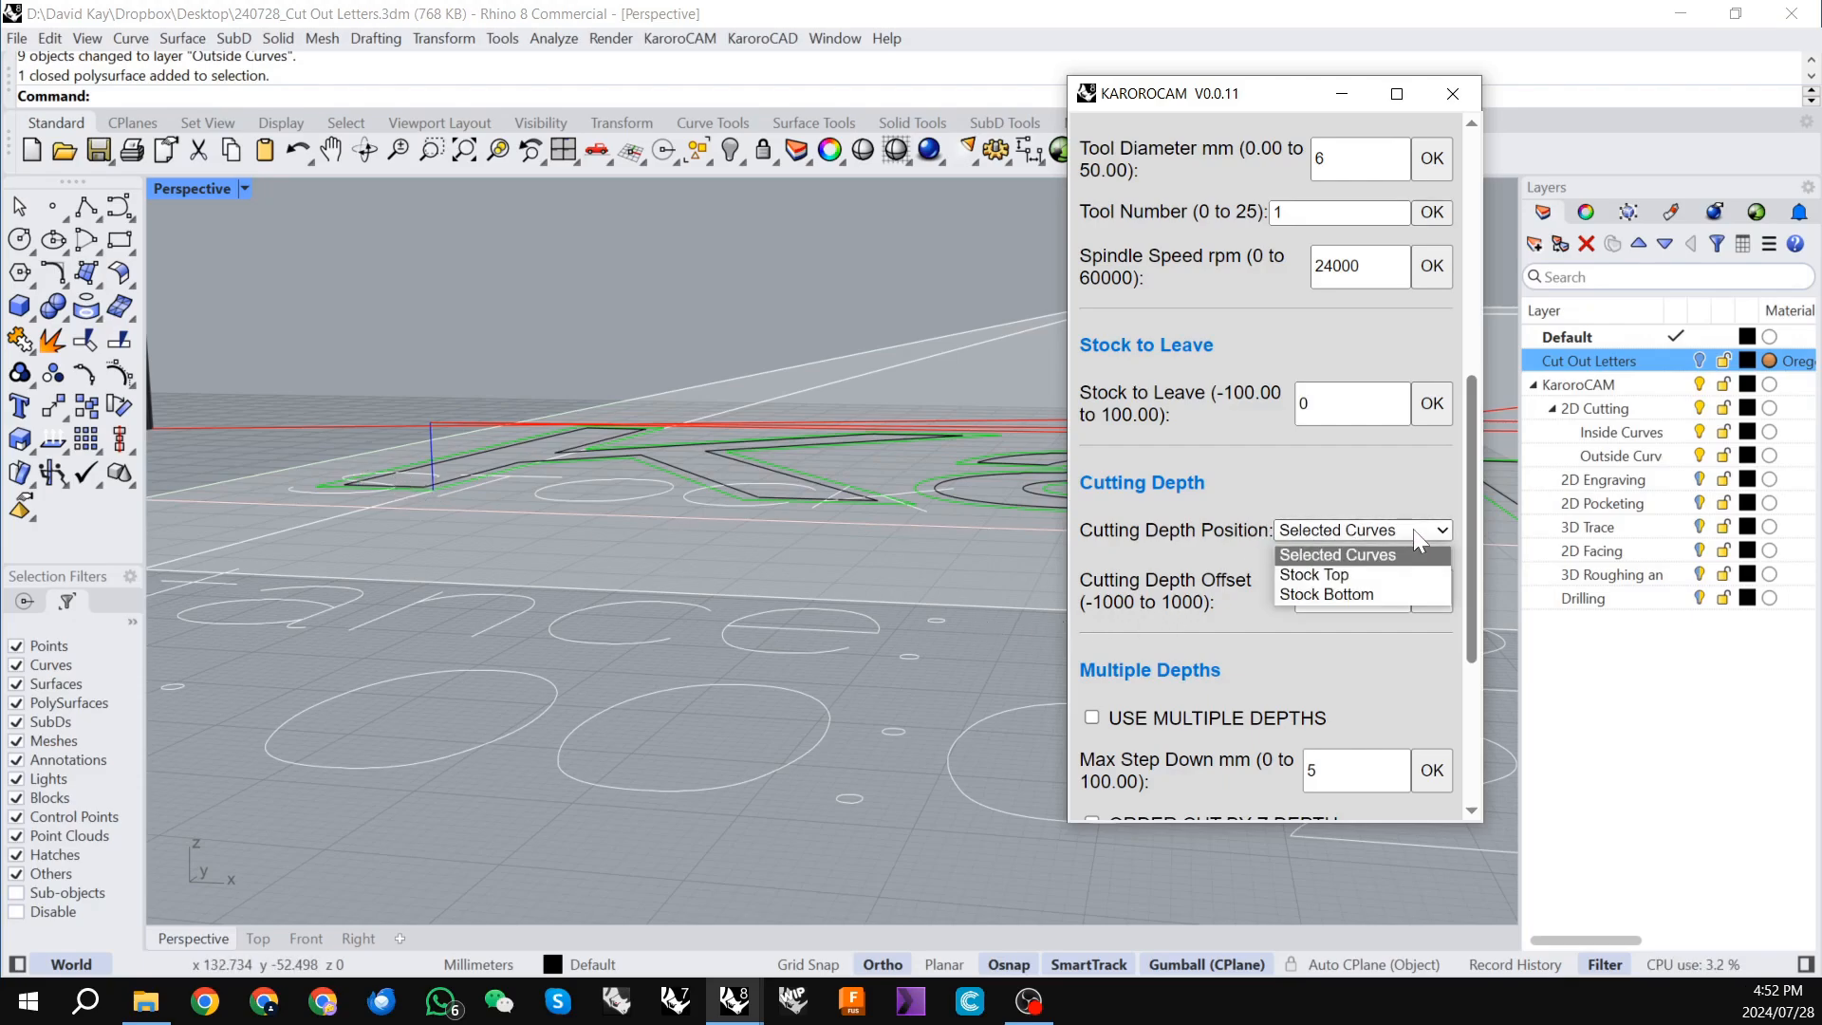
pyautogui.click(1338, 576)
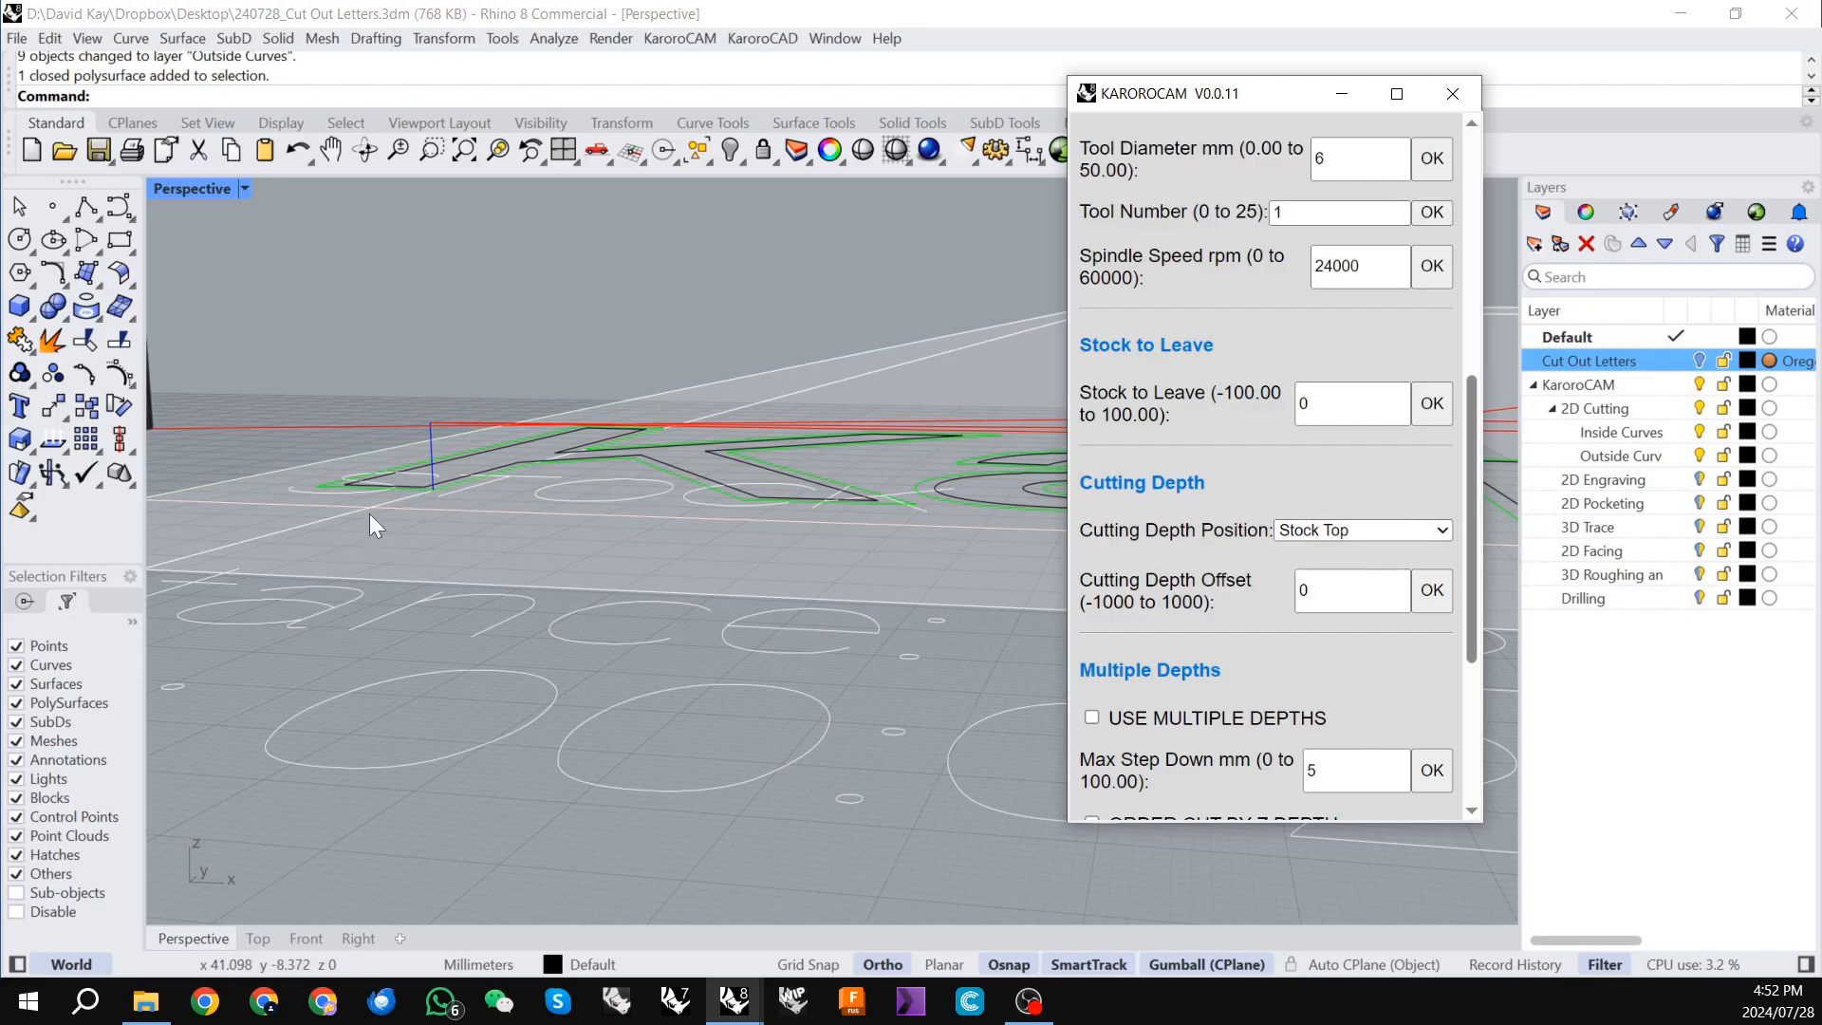
pyautogui.scroll(2, 370, 503)
pyautogui.scroll(-2, 611, 487)
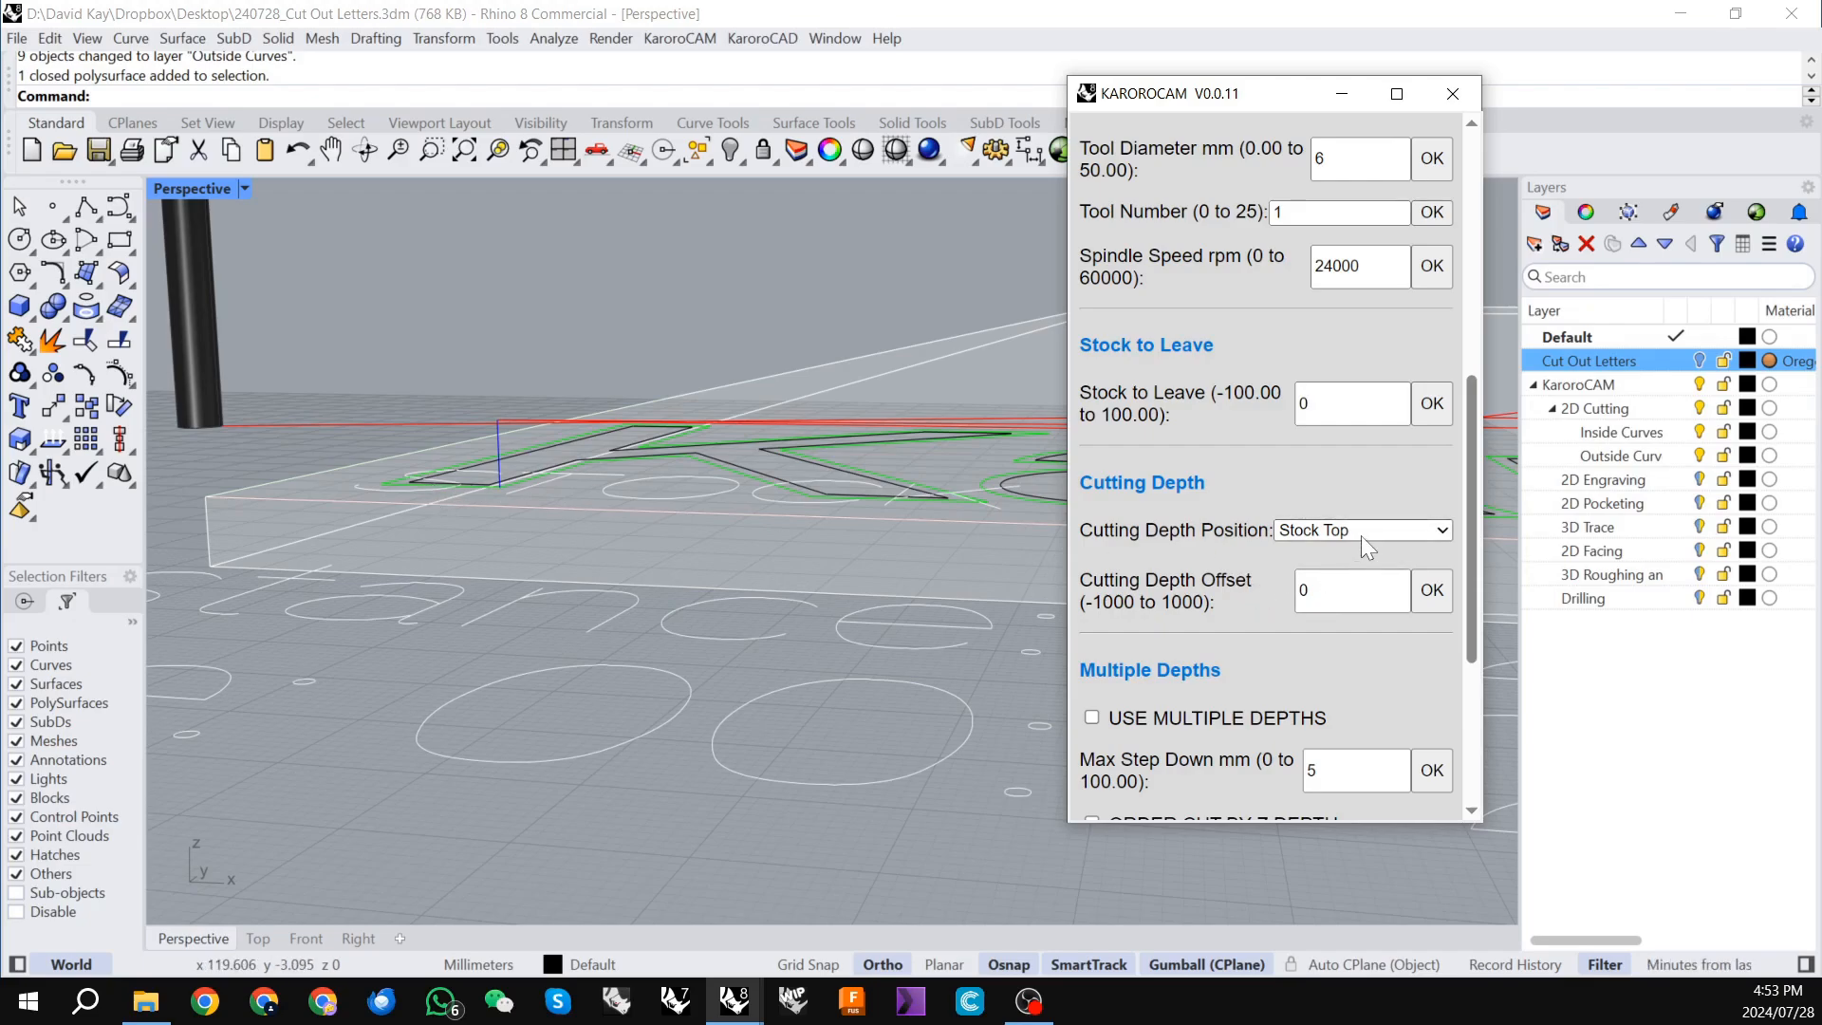
# Try a cutting depth offset of -10 measured from Stock Top.
pyautogui.doubleClick(1315, 590)
pyautogui.write('-10')
pyautogui.click(1432, 590)
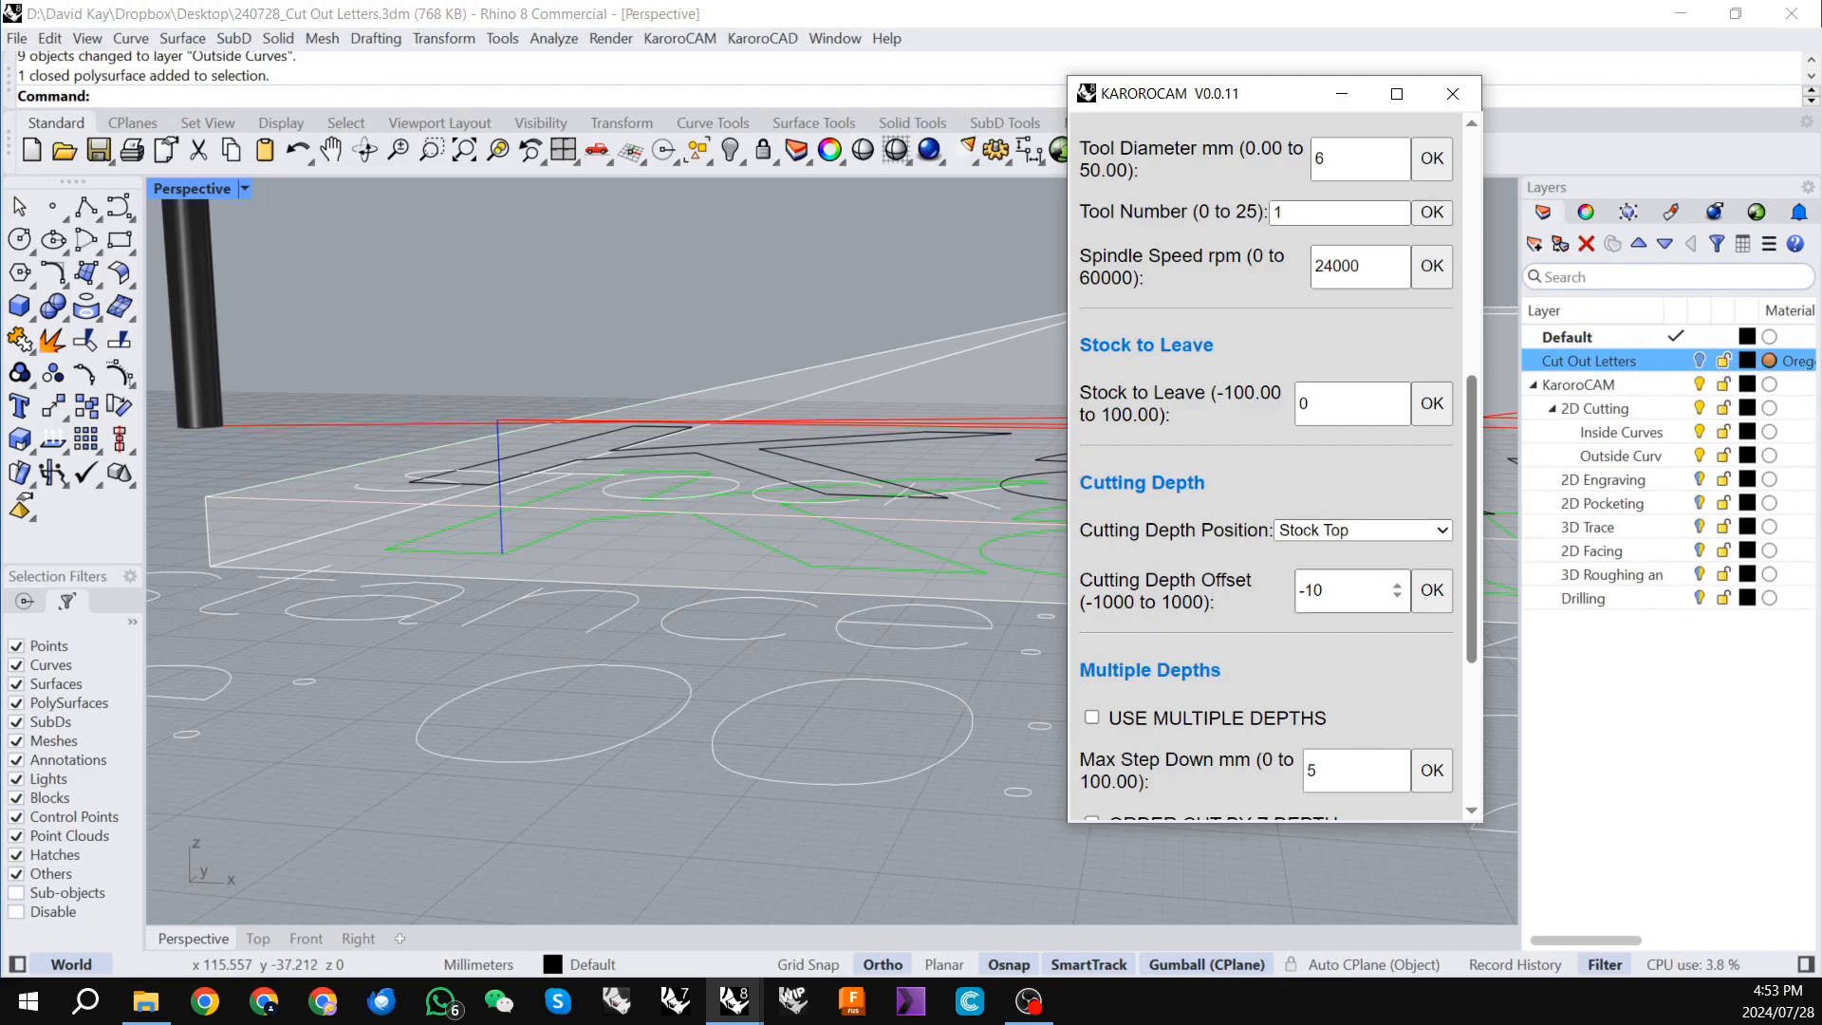
# Set the cutting depth position to Stock Bottom and the cutting depth offset to 0.
pyautogui.moveTo(1340, 591); pyautogui.dragTo(1294, 588)
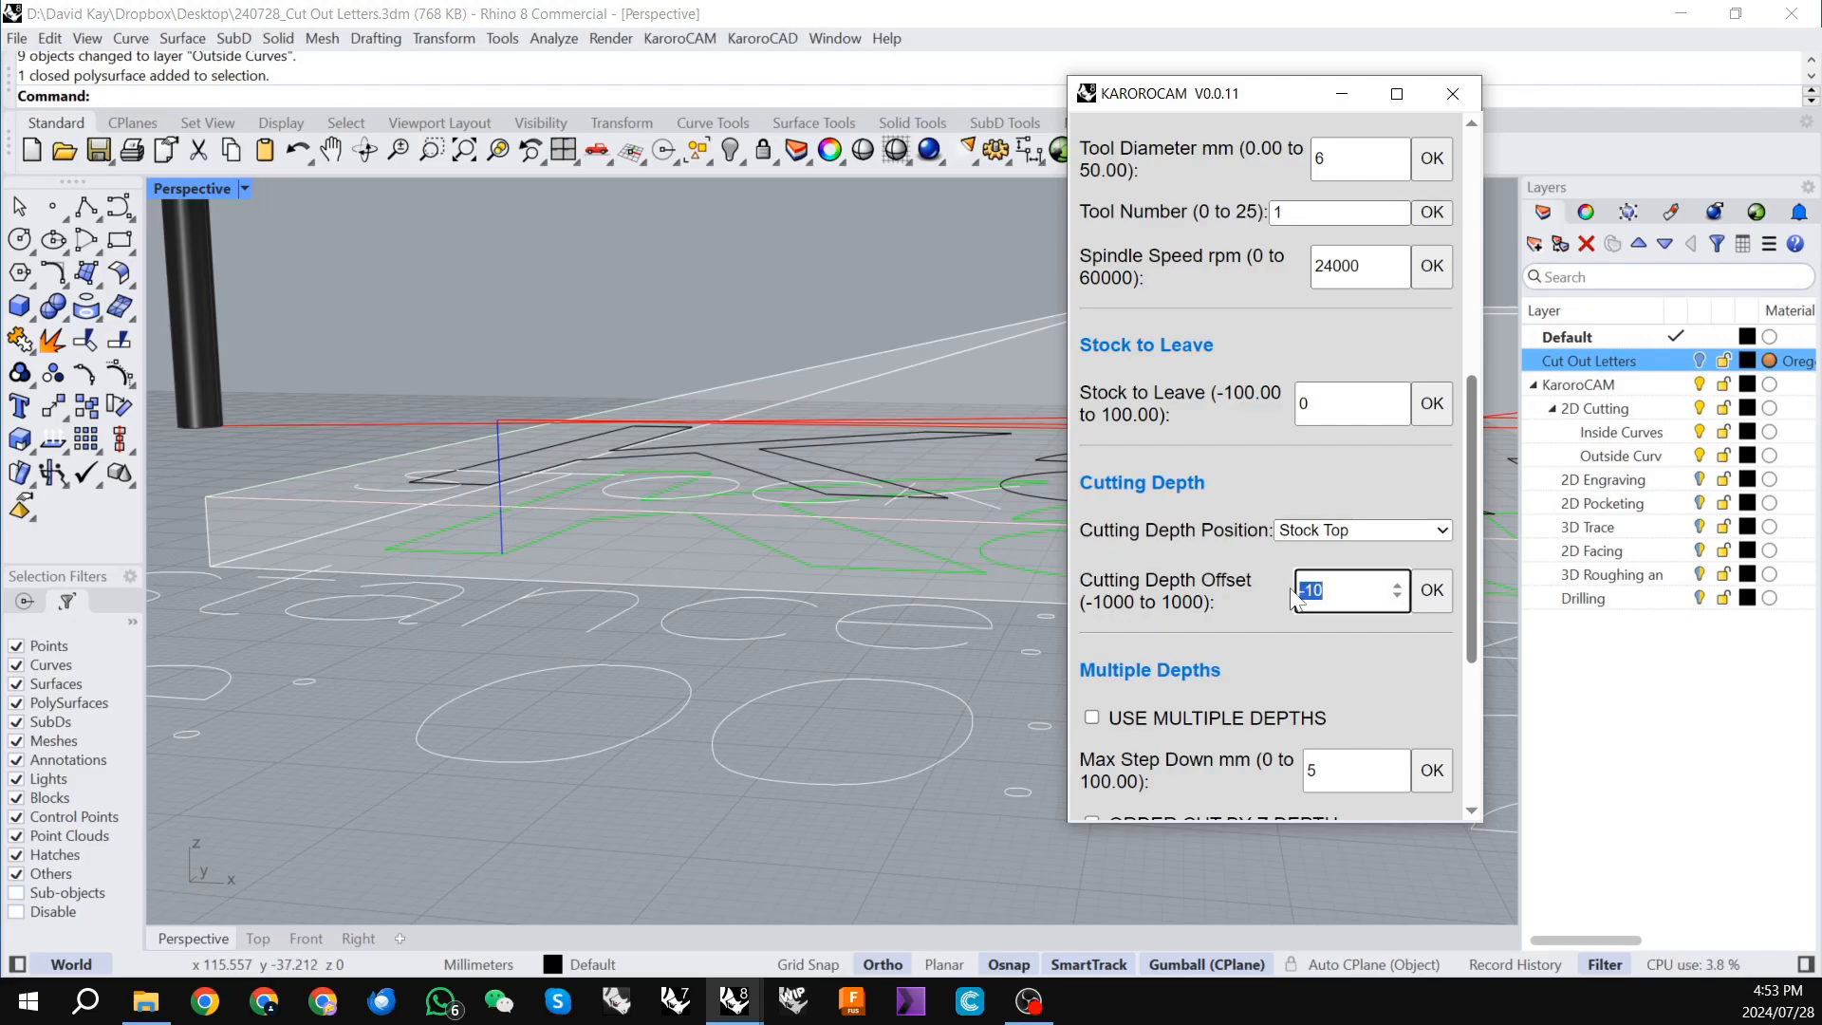
pyautogui.click(1357, 532)
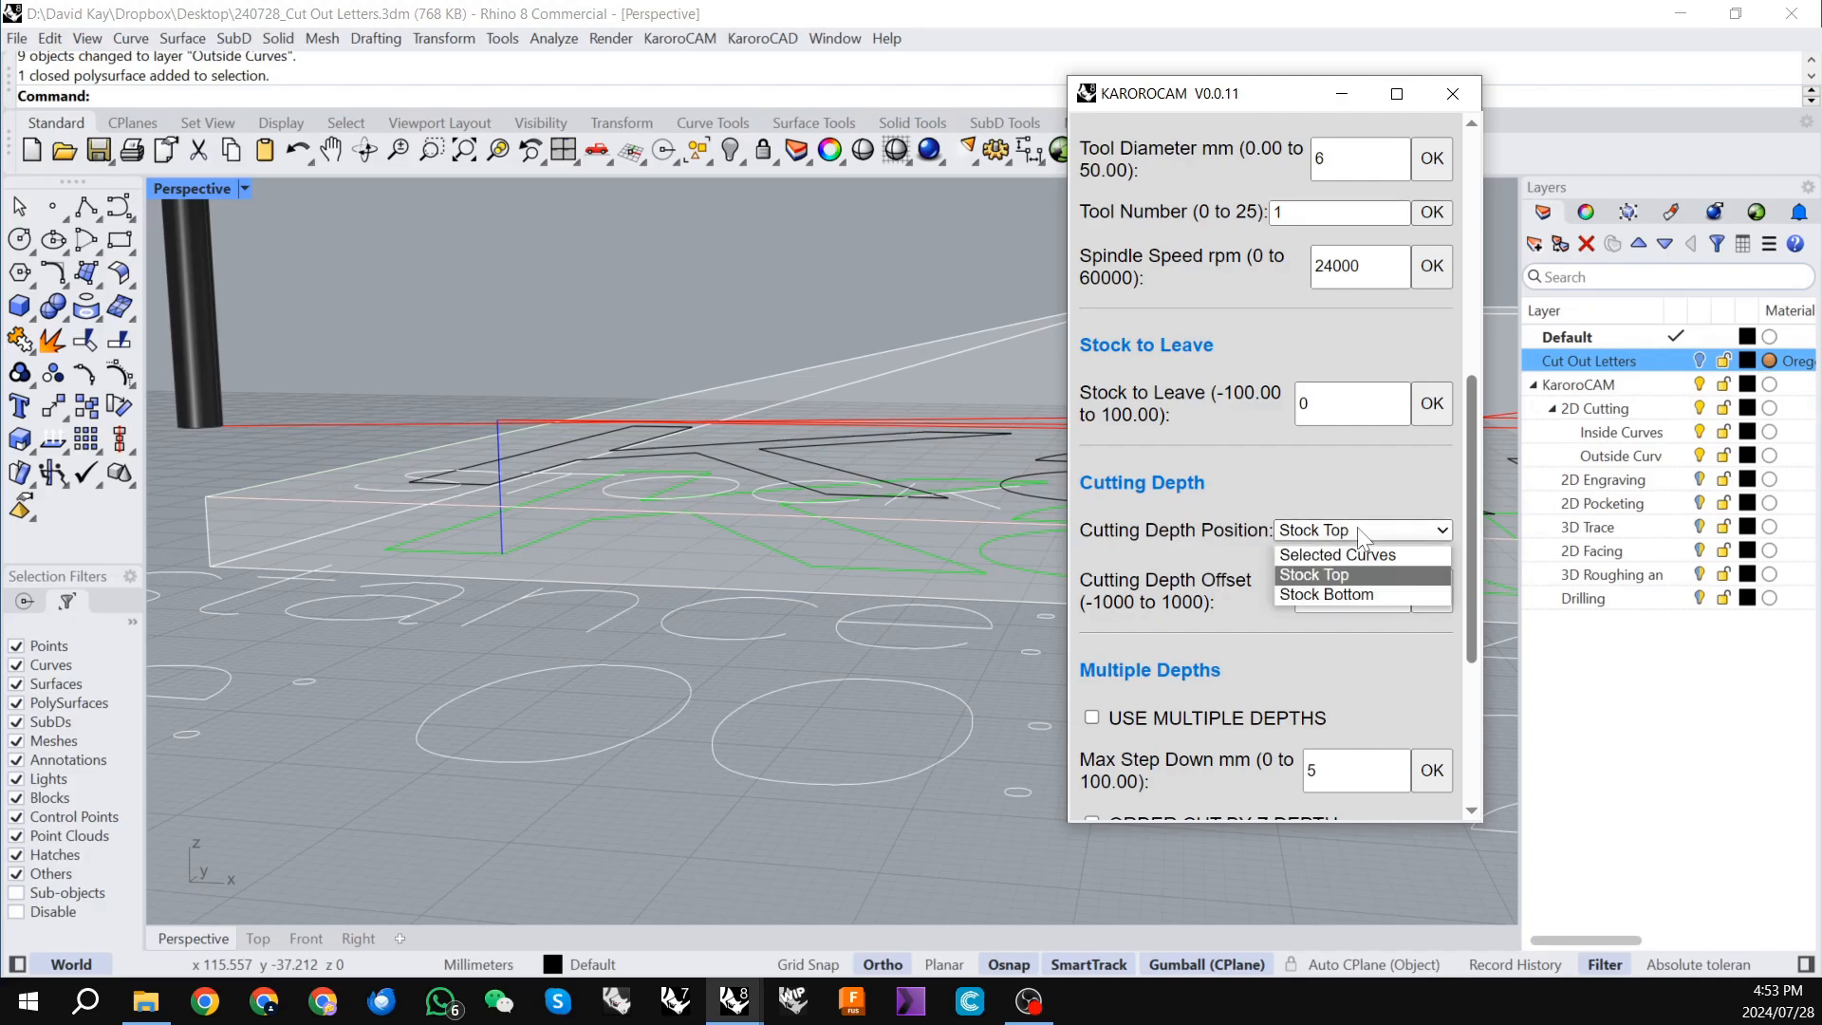
pyautogui.click(1331, 592)
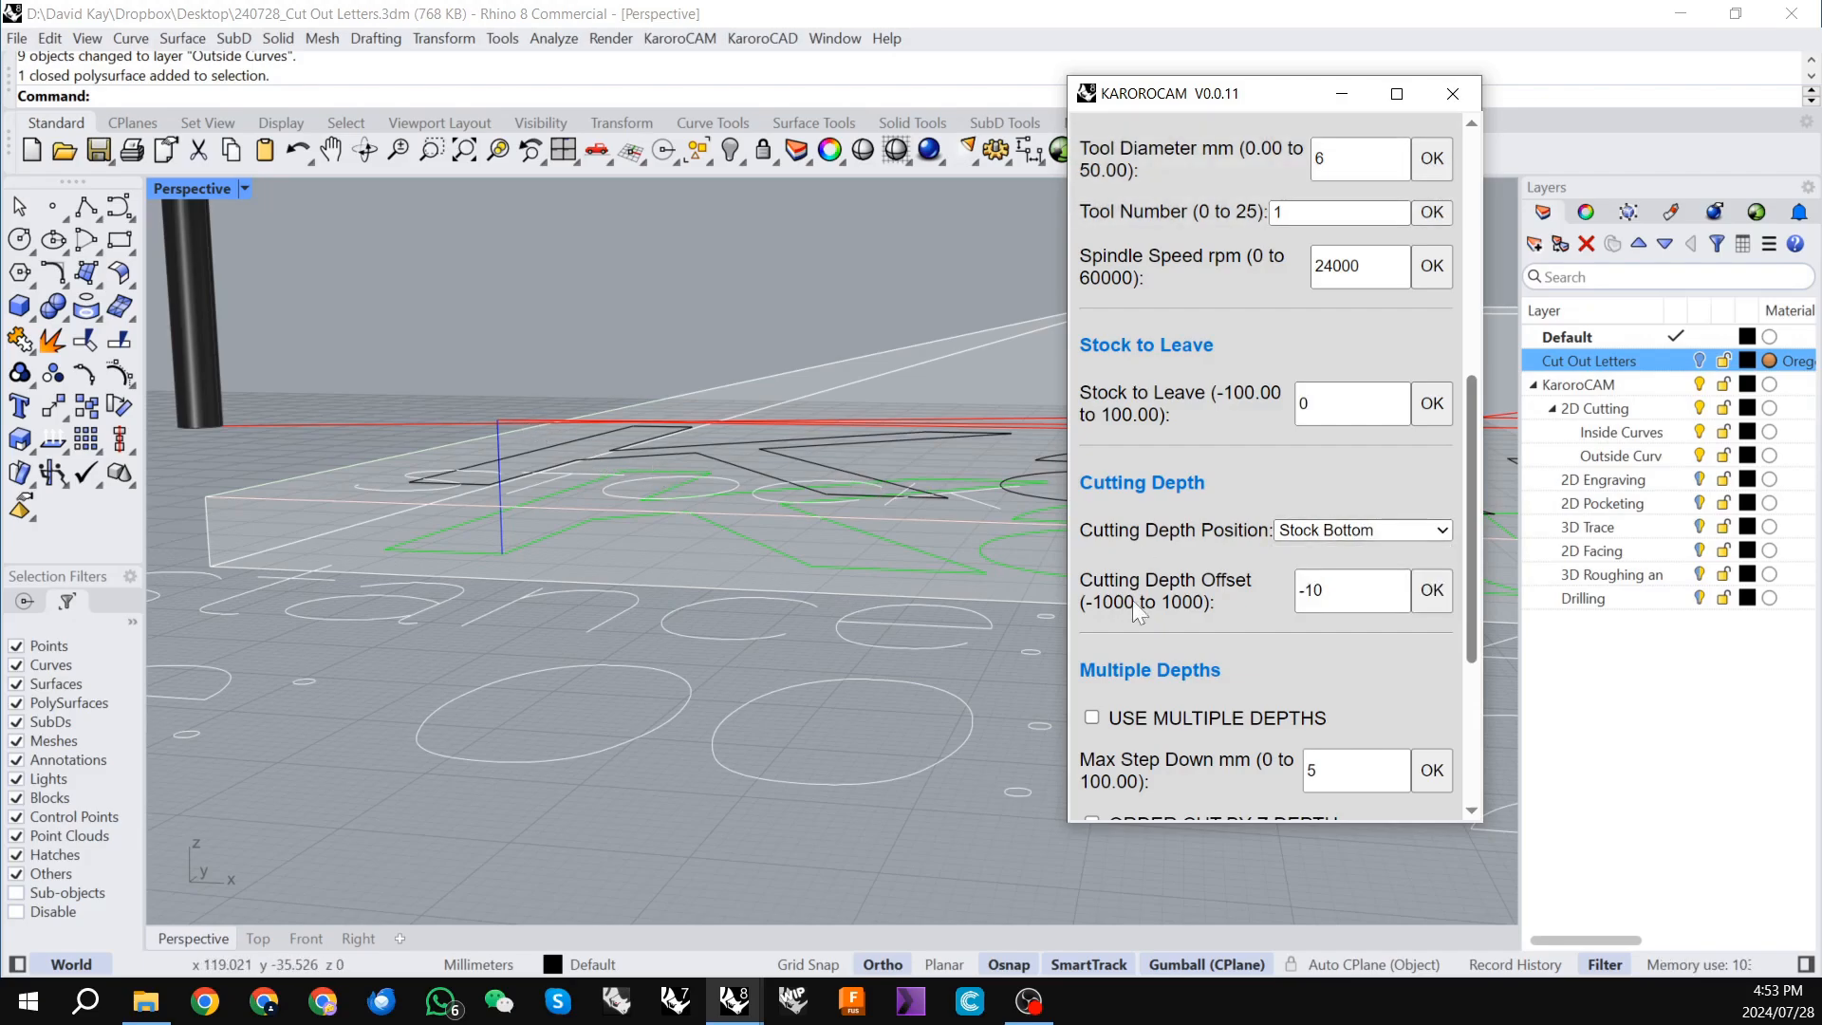
pyautogui.scroll(-2, 520, 515)
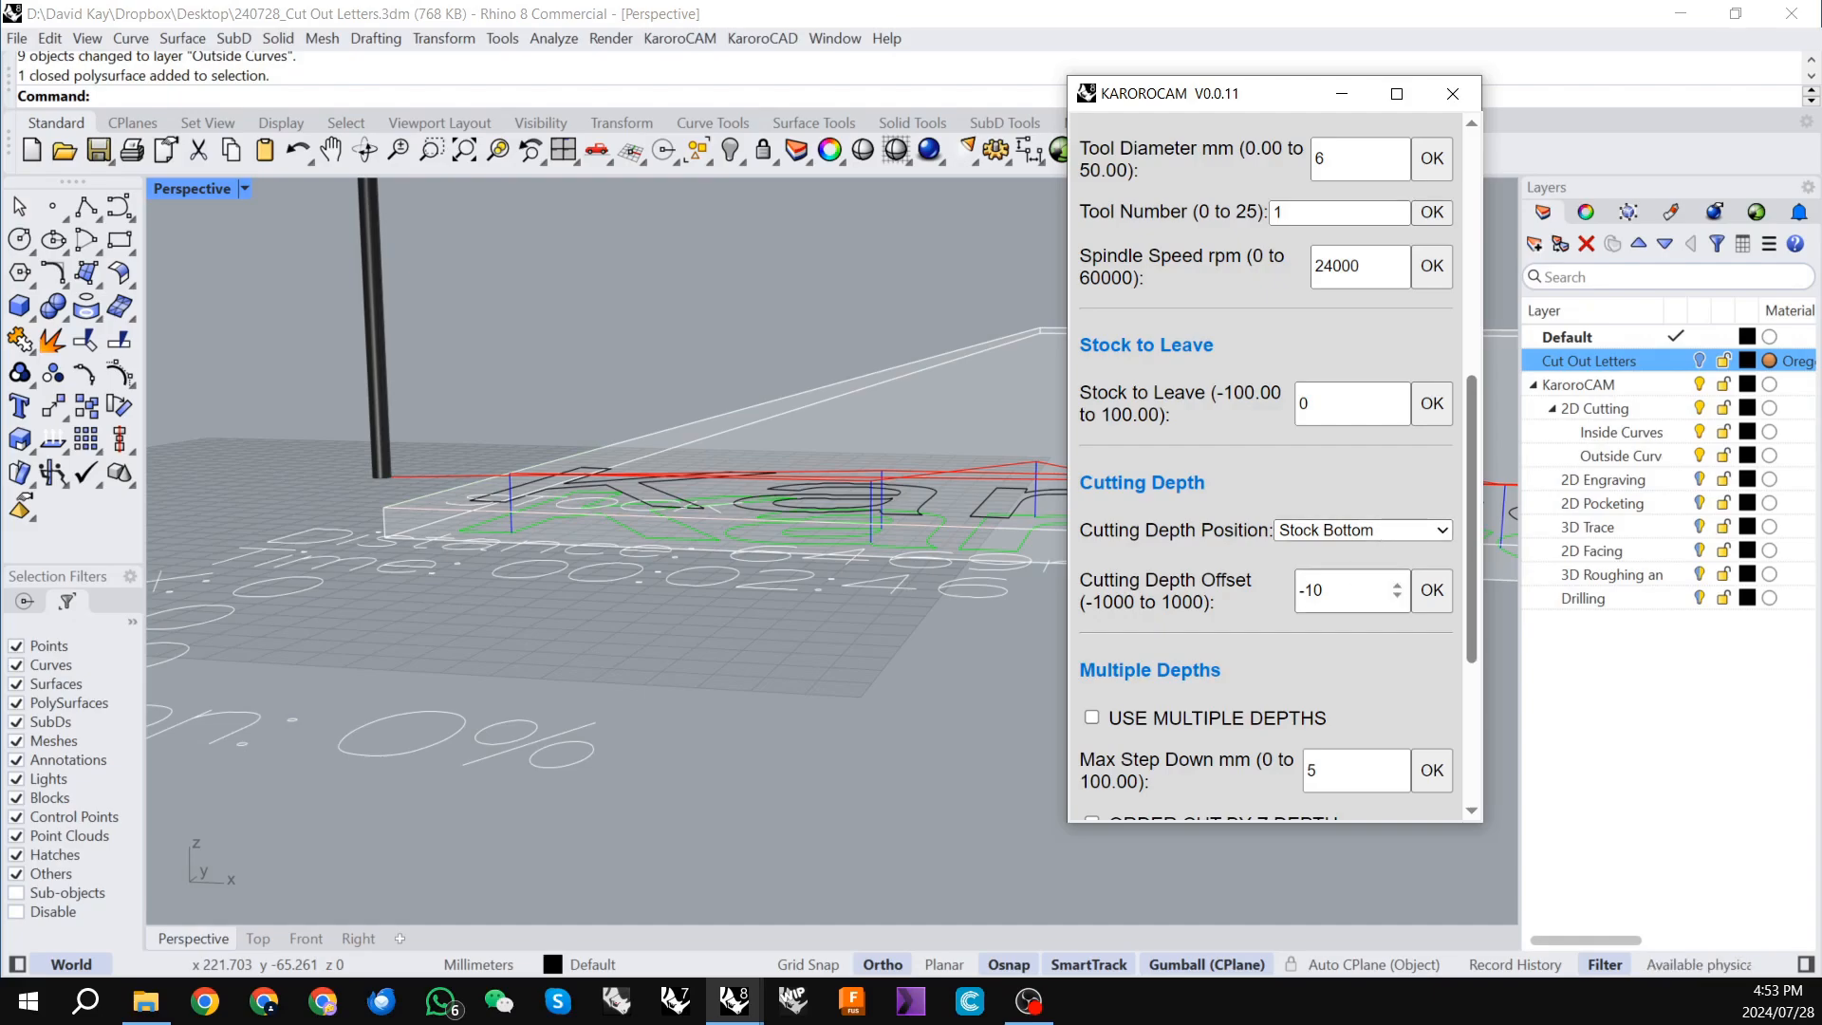
pyautogui.write('0')
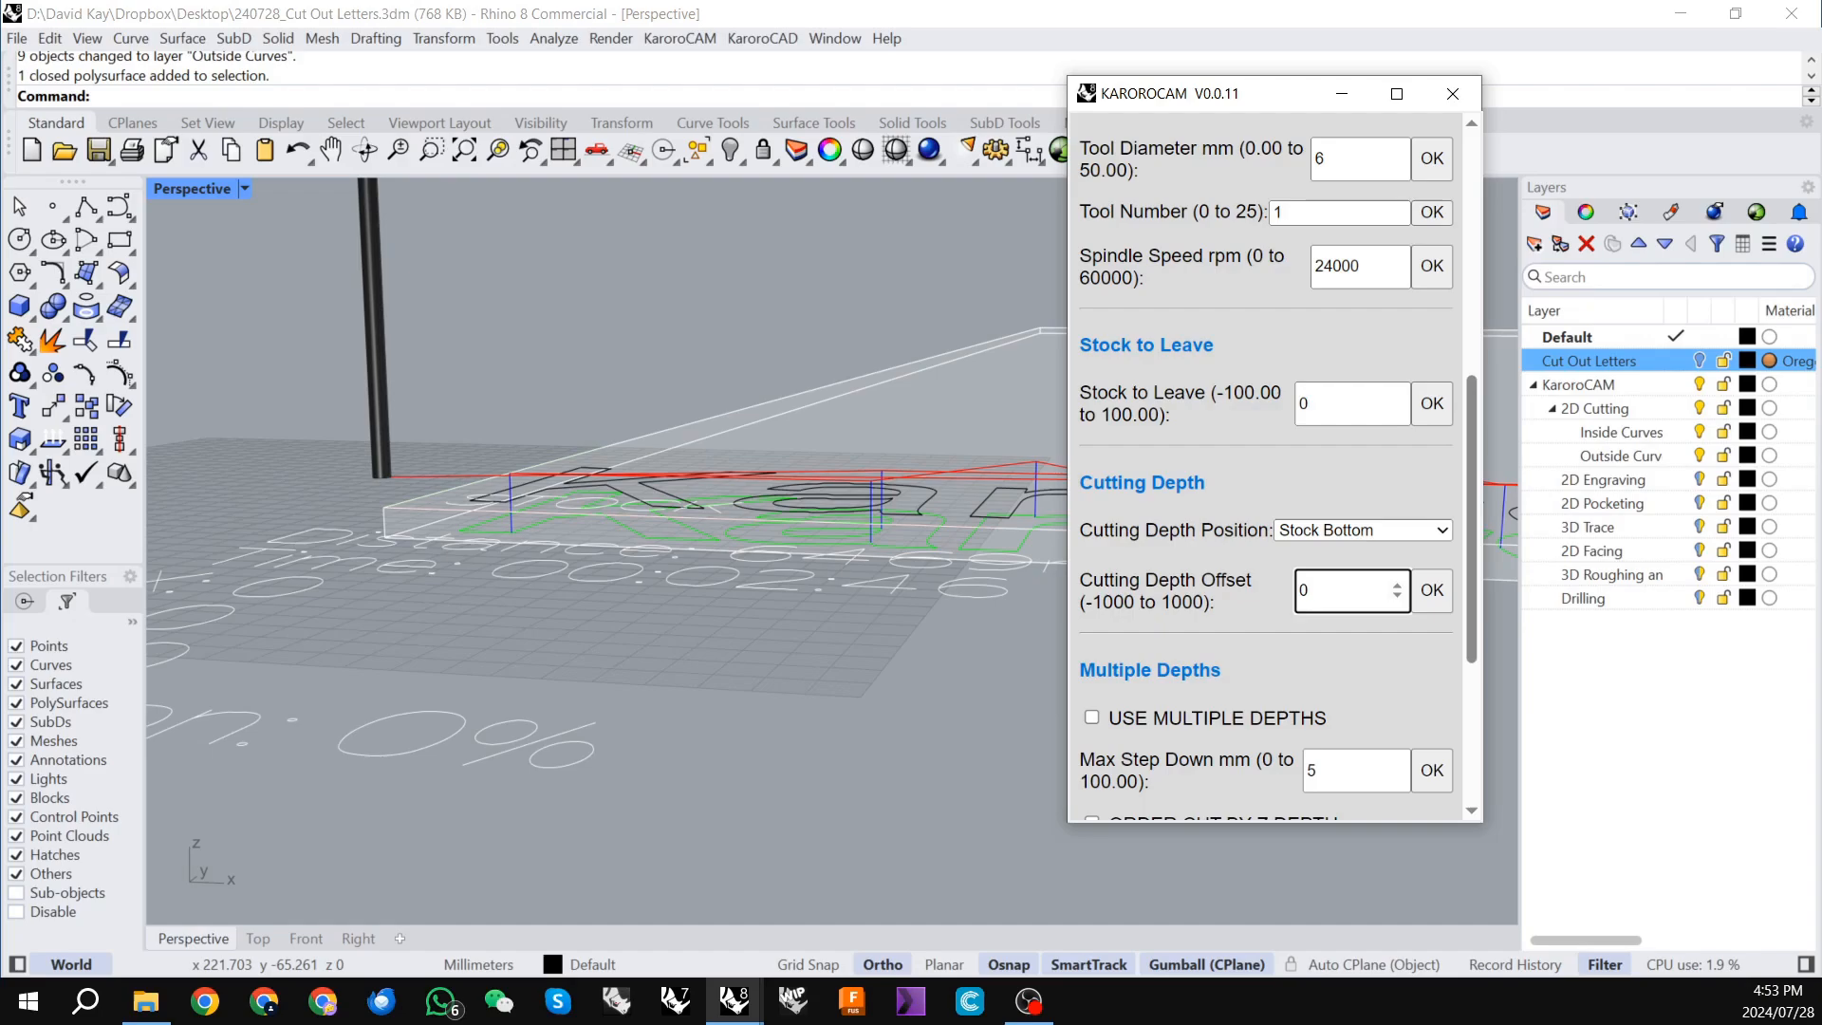
pyautogui.press('Return')
# Enable multiple depths for the letter toolpath with a maximum step down of 3 mm.
pyautogui.moveTo(505, 429); pyautogui.dragTo(779, 508, button='right')
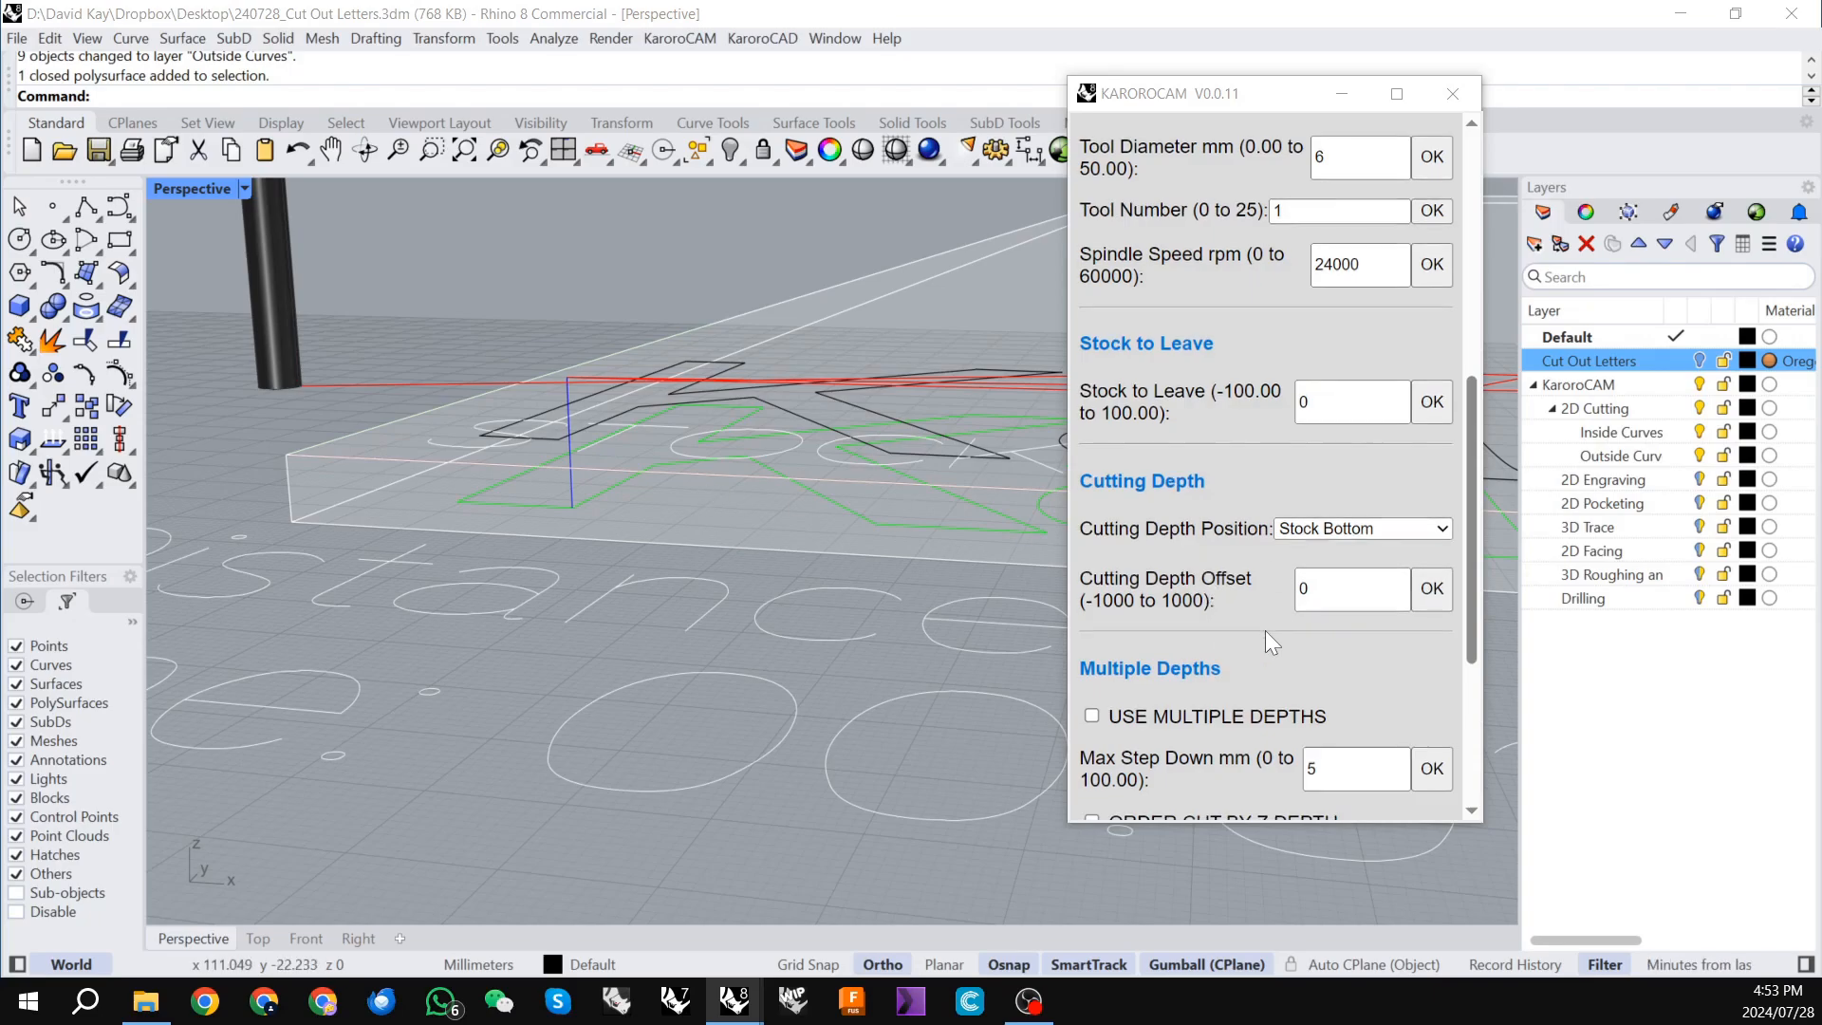
pyautogui.scroll(-3, 1266, 630)
pyautogui.moveTo(664, 446)
pyautogui.mouseDown(button='right')
pyautogui.moveTo(582, 504)
pyautogui.moveTo(679, 476)
pyautogui.moveTo(665, 481)
pyautogui.mouseUp(button='right')
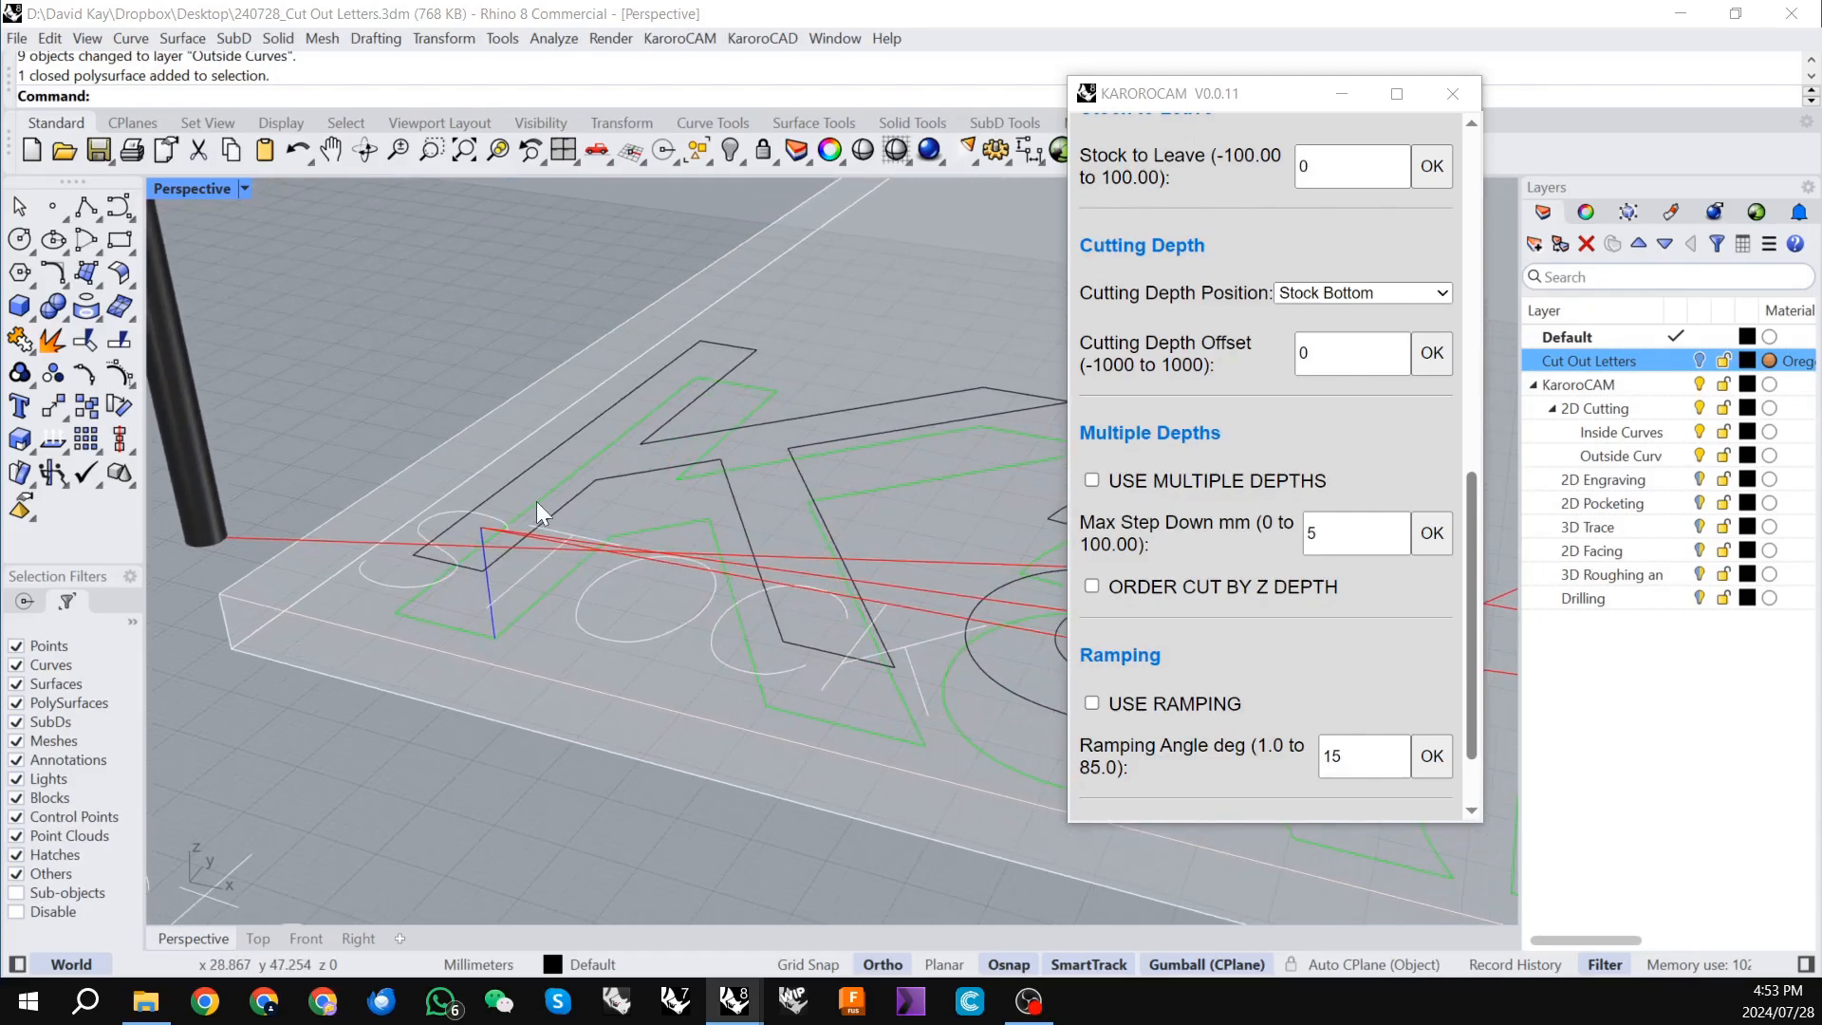
pyautogui.moveTo(550, 593); pyautogui.dragTo(613, 573, button='right')
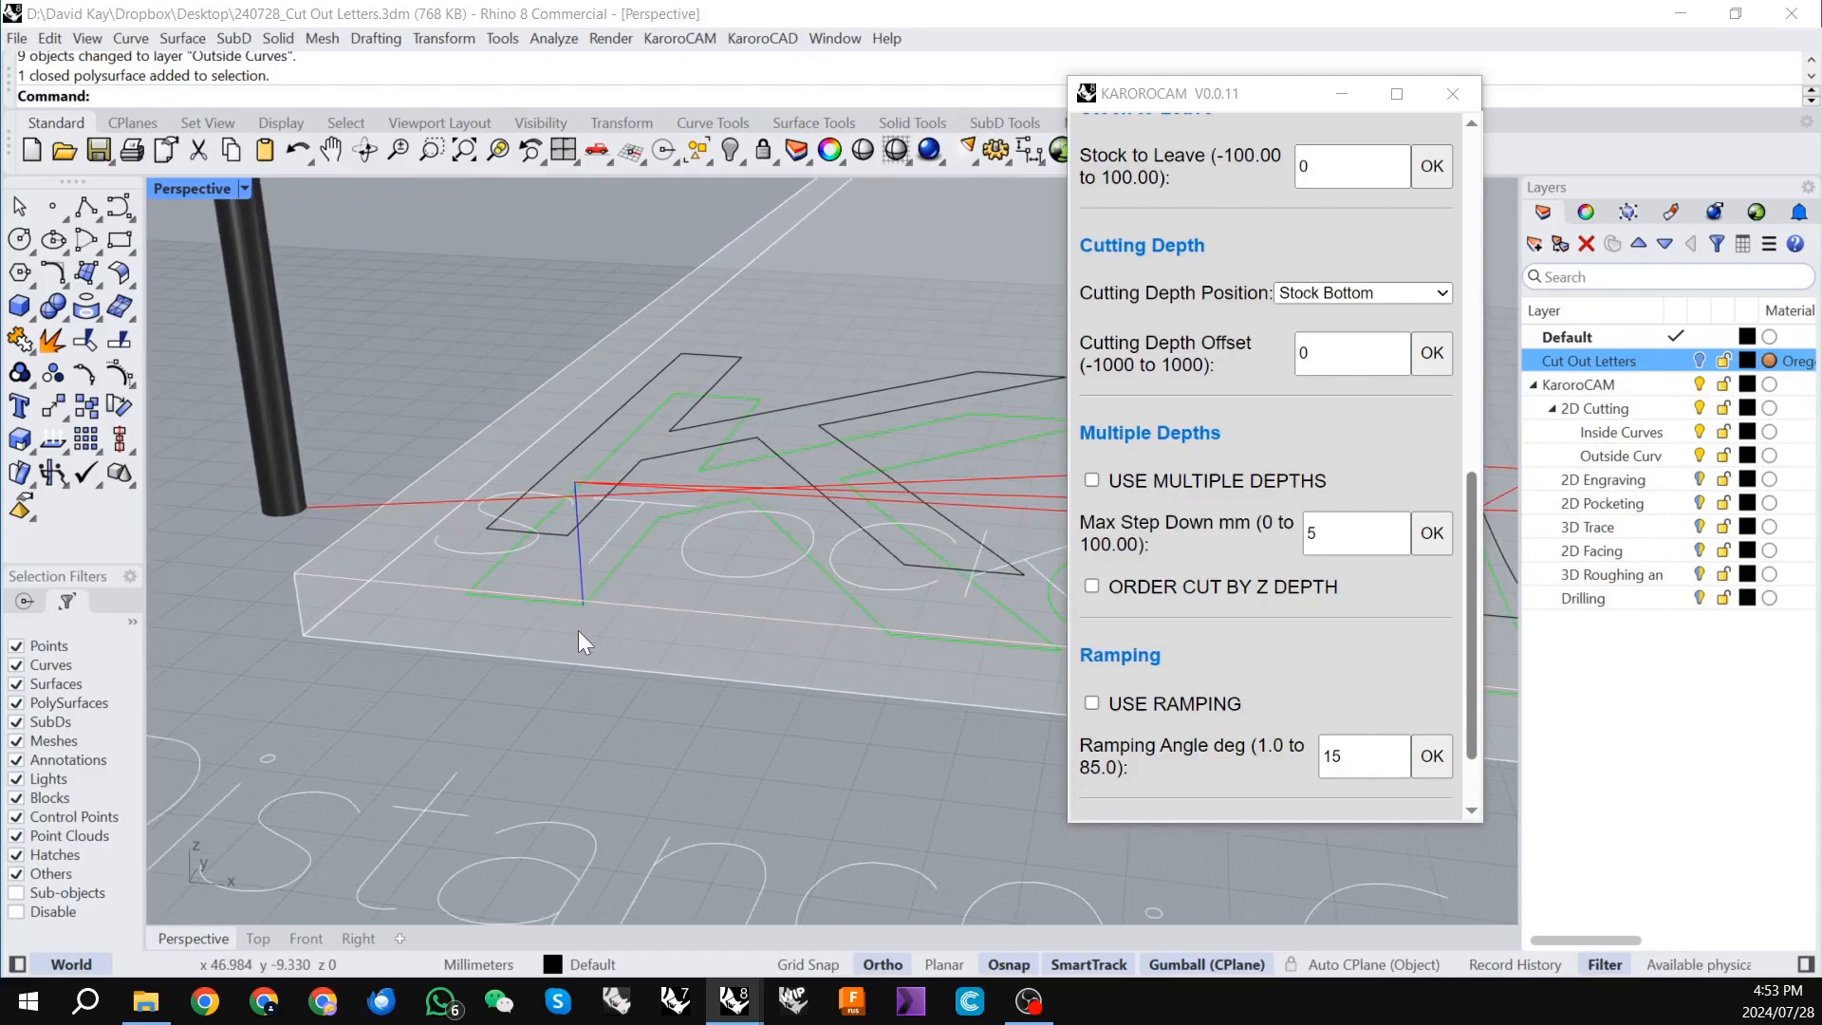
pyautogui.scroll(-3, 554, 594)
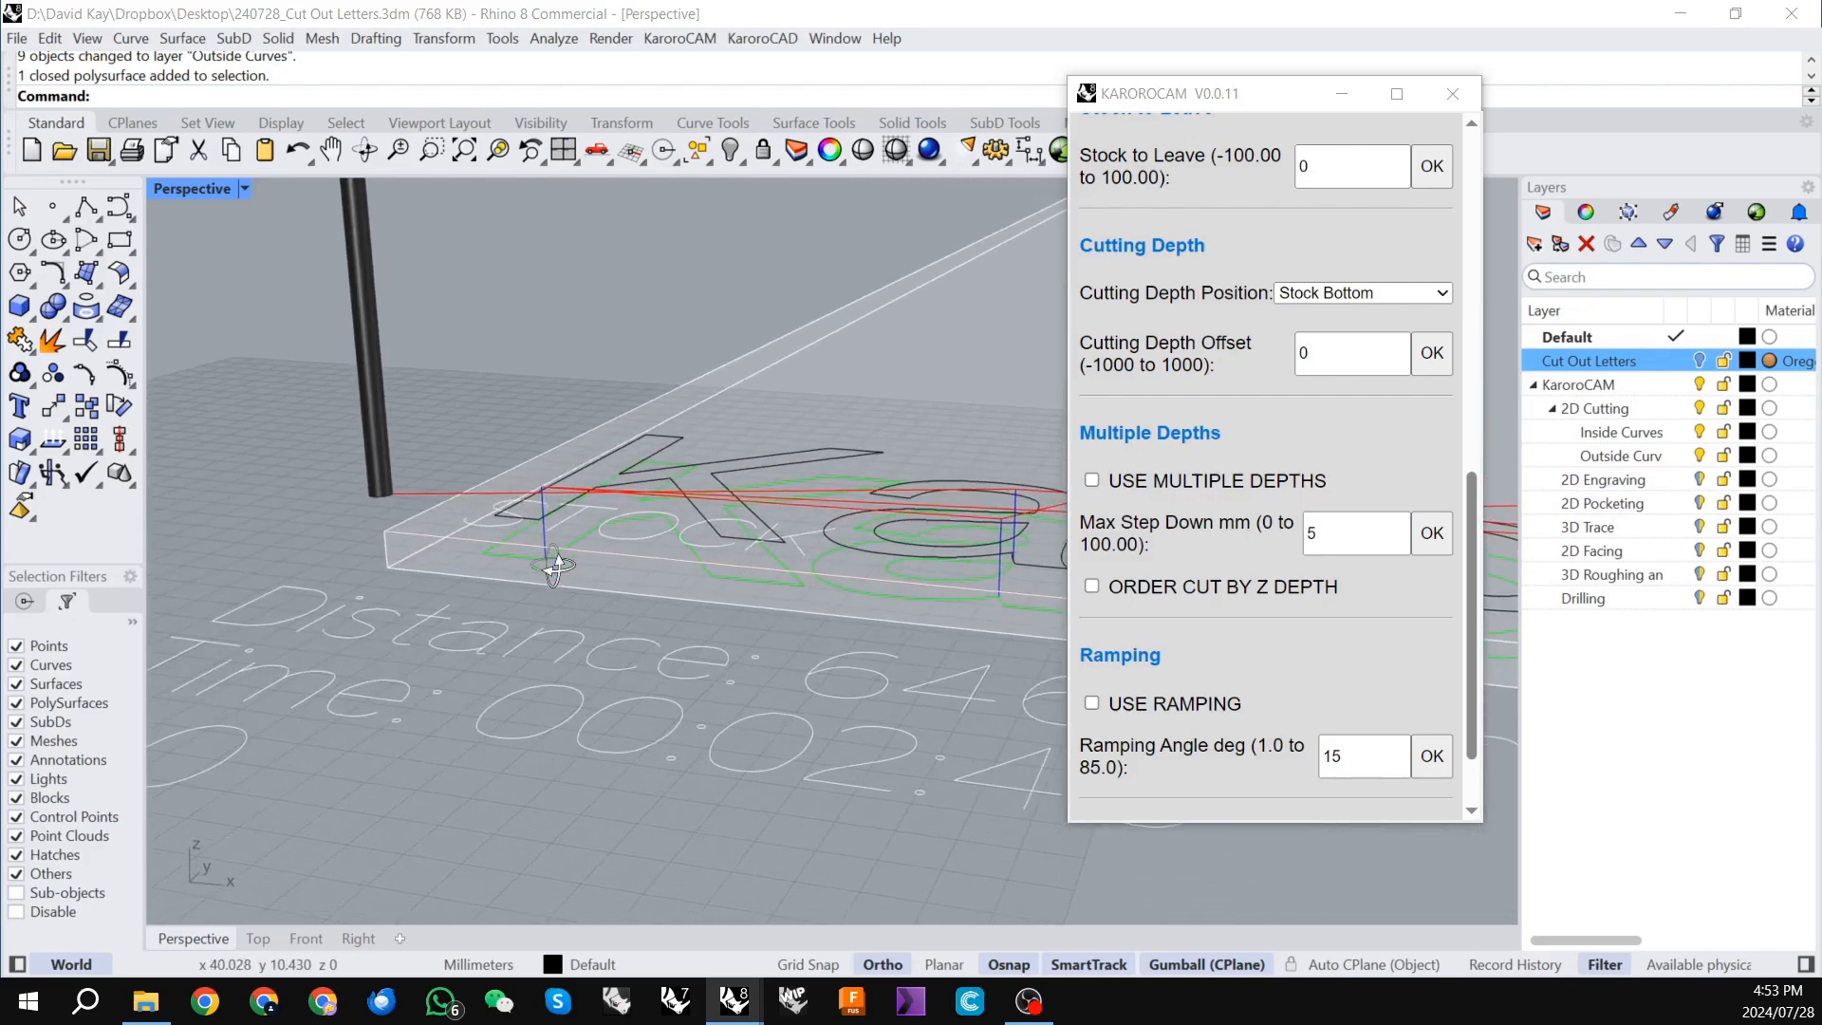
pyautogui.moveTo(922, 575); pyautogui.dragTo(871, 583, button='right')
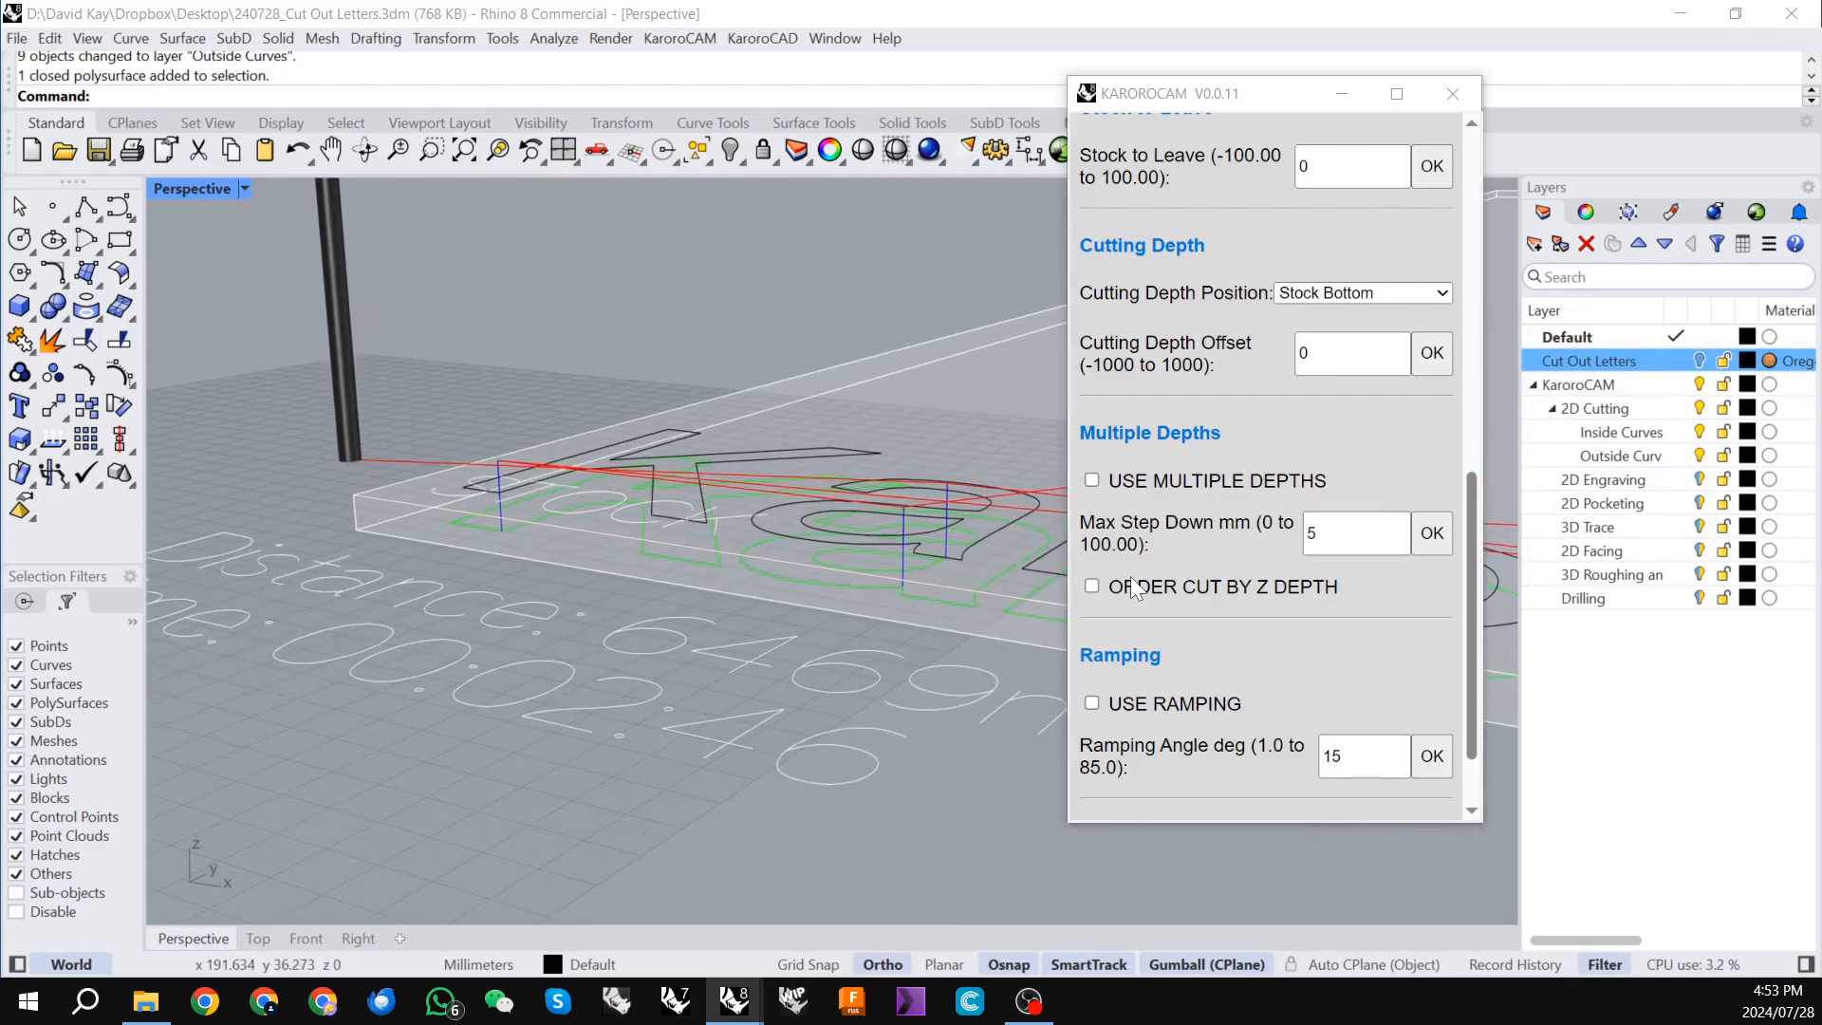
pyautogui.click(1092, 480)
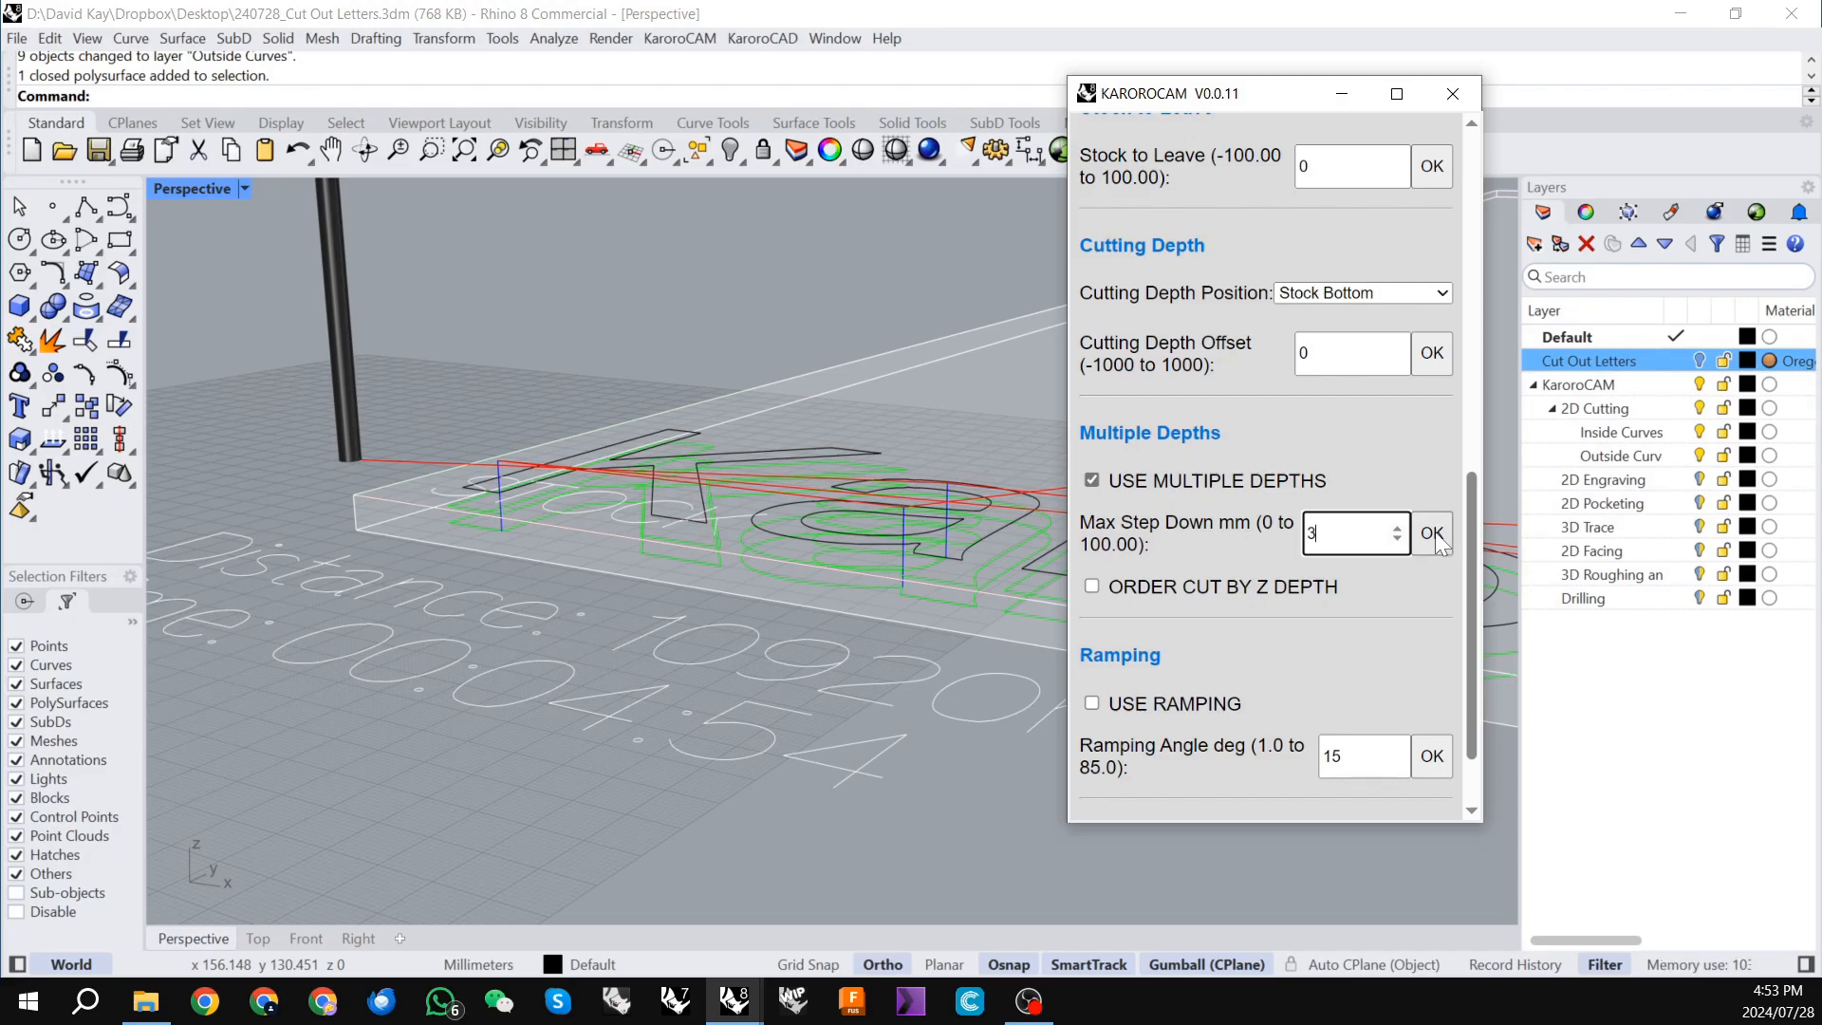
# Examine the spacing of the depth passes through the stock in the Front and Perspective views.
pyautogui.scroll(5, 493, 508)
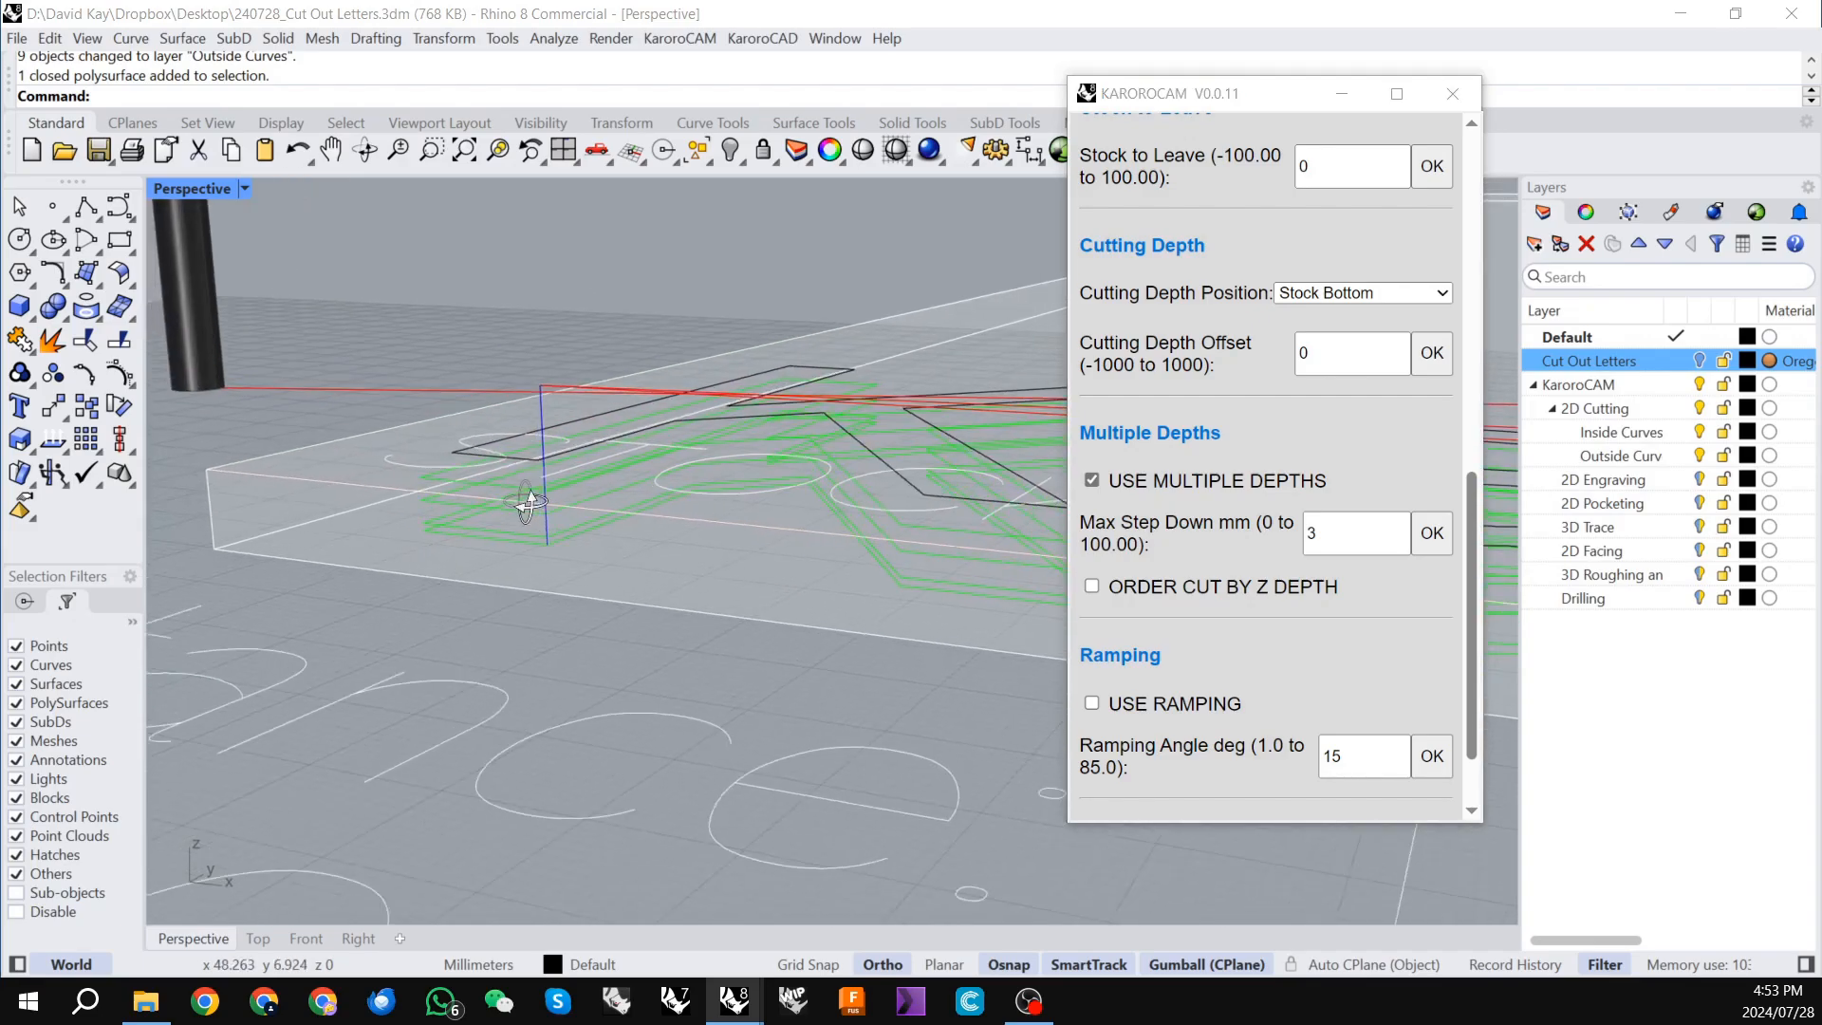
pyautogui.scroll(-5, 456, 532)
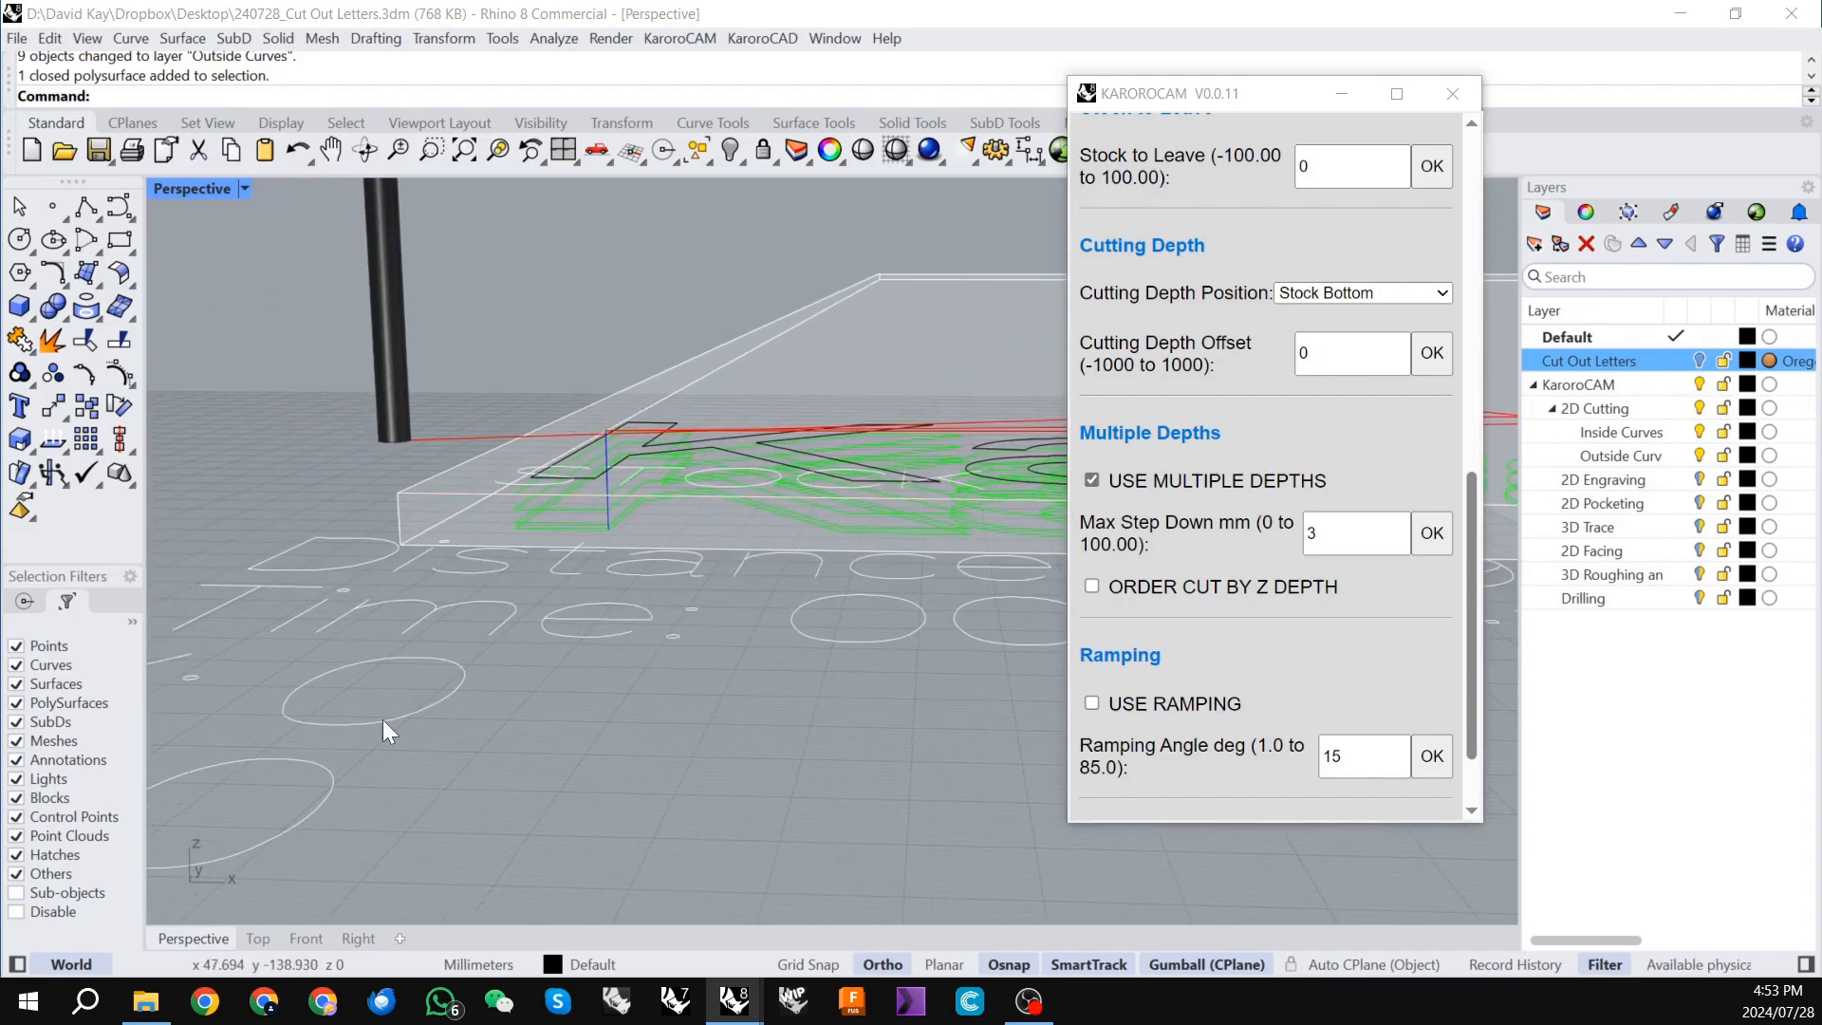
pyautogui.click(306, 938)
pyautogui.scroll(4, 334, 420)
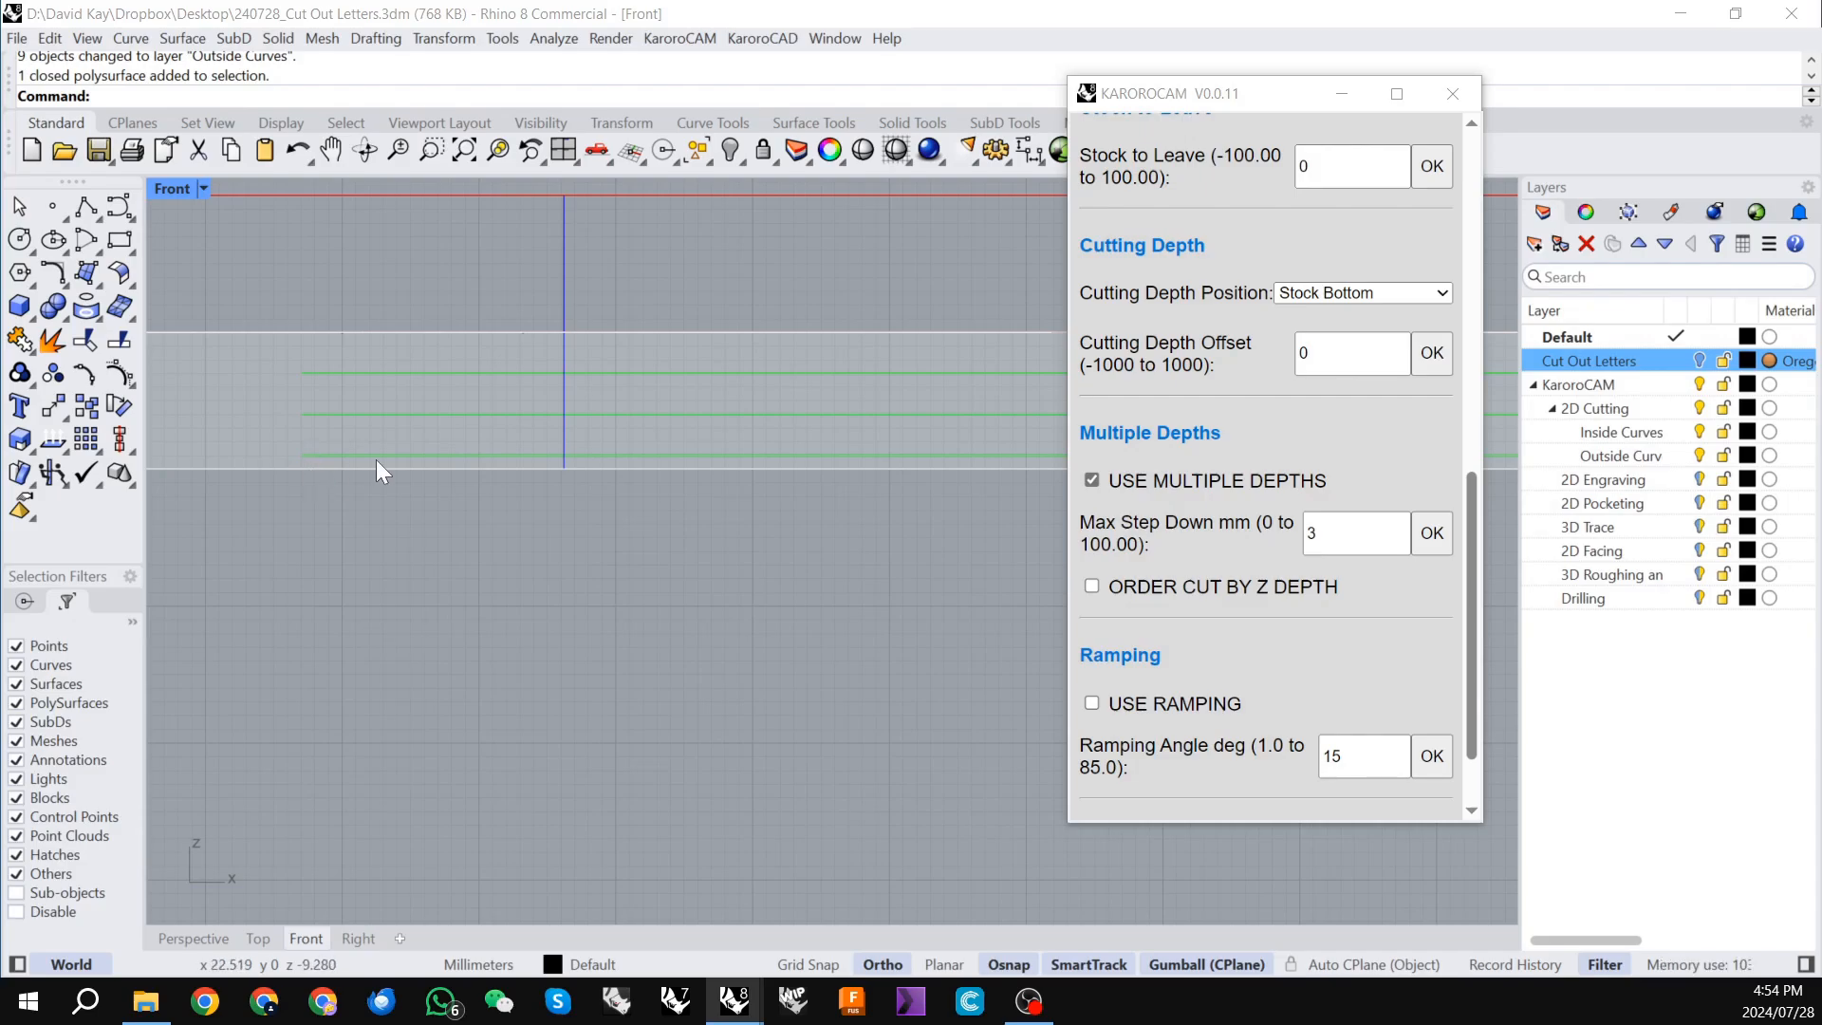
pyautogui.scroll(-3, 376, 459)
pyautogui.click(193, 939)
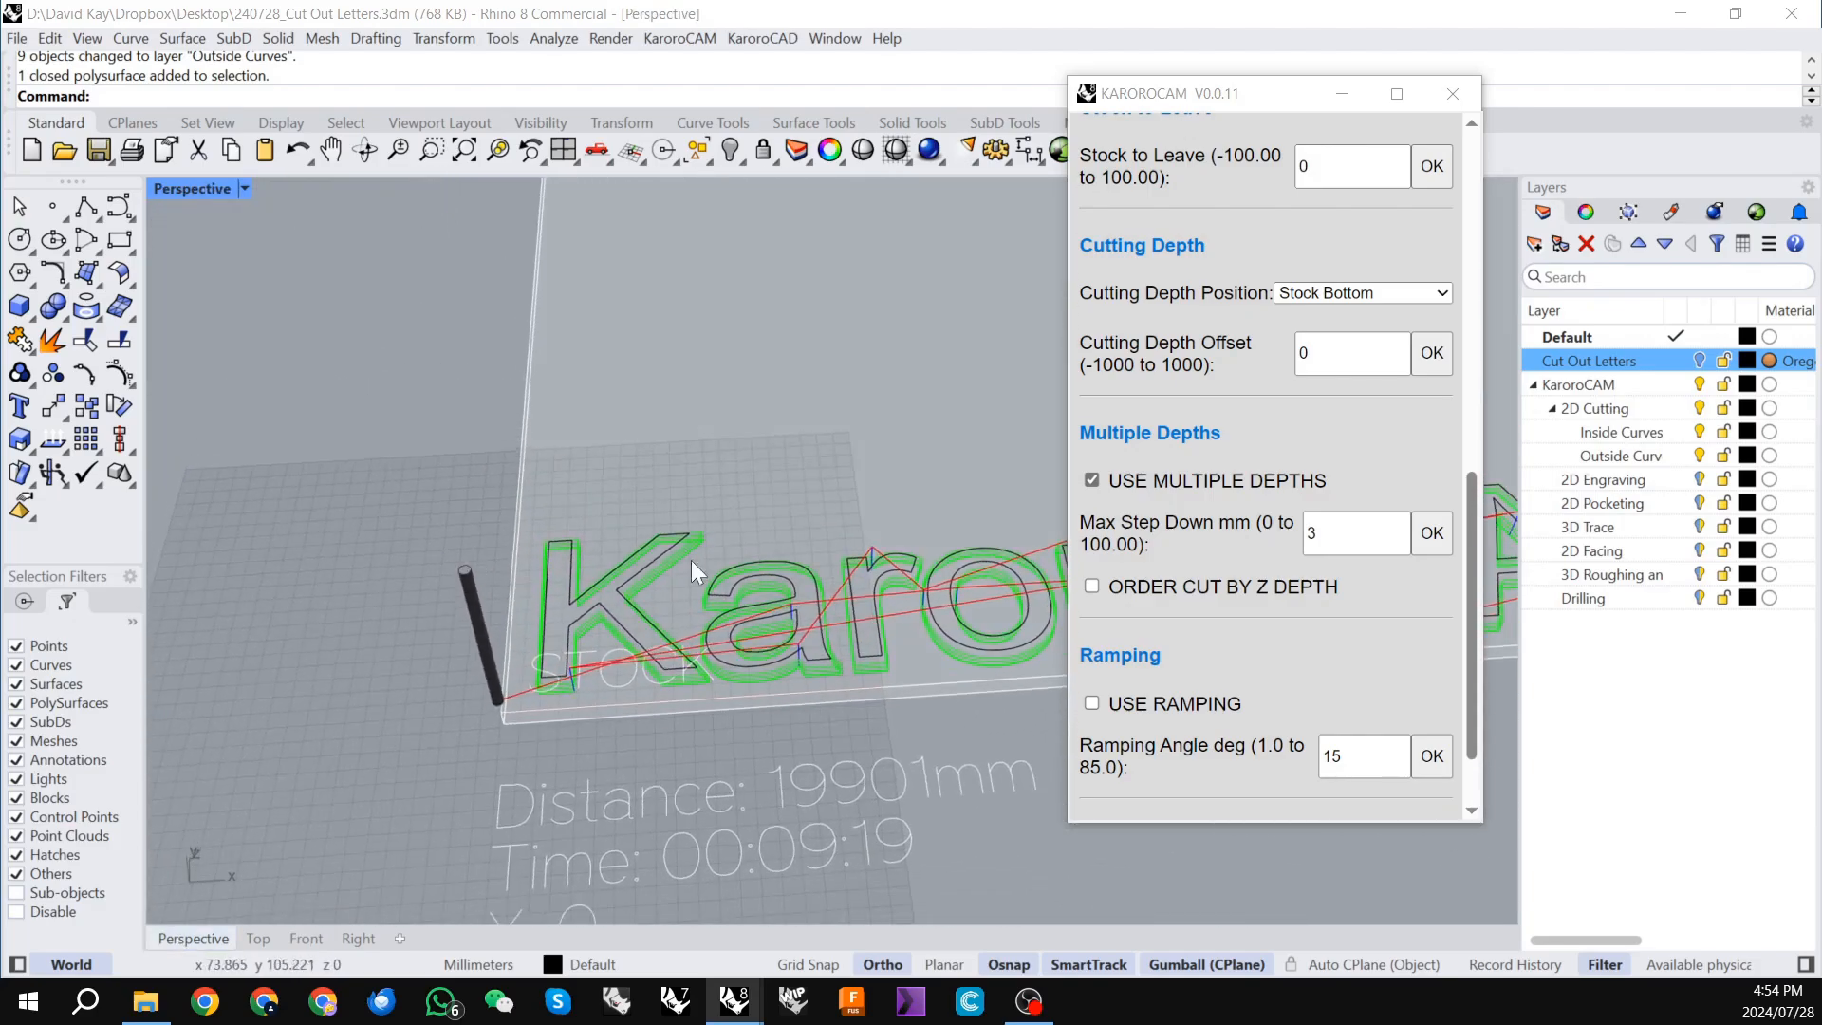
pyautogui.scroll(-1, 1236, 615)
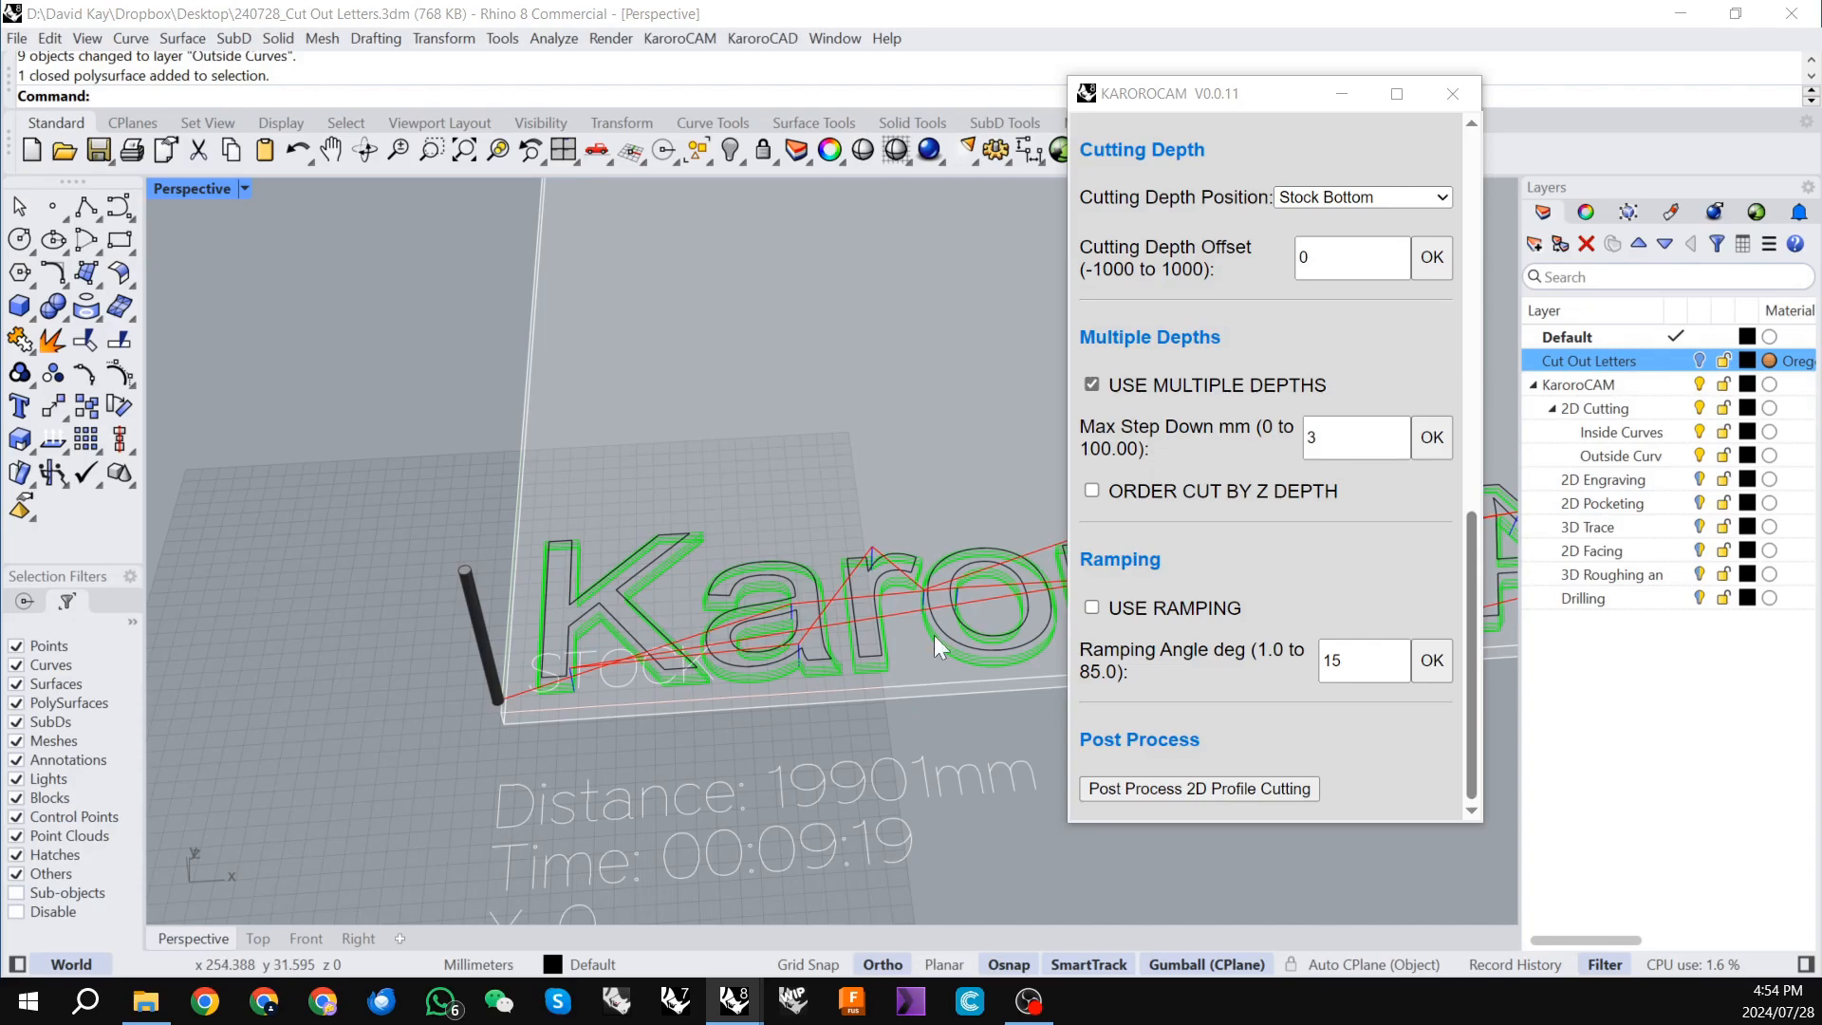
pyautogui.moveTo(668, 656)
pyautogui.mouseDown(button='right')
pyautogui.moveTo(651, 617)
pyautogui.moveTo(662, 634)
pyautogui.mouseUp(button='right')
pyautogui.scroll(3, 742, 645)
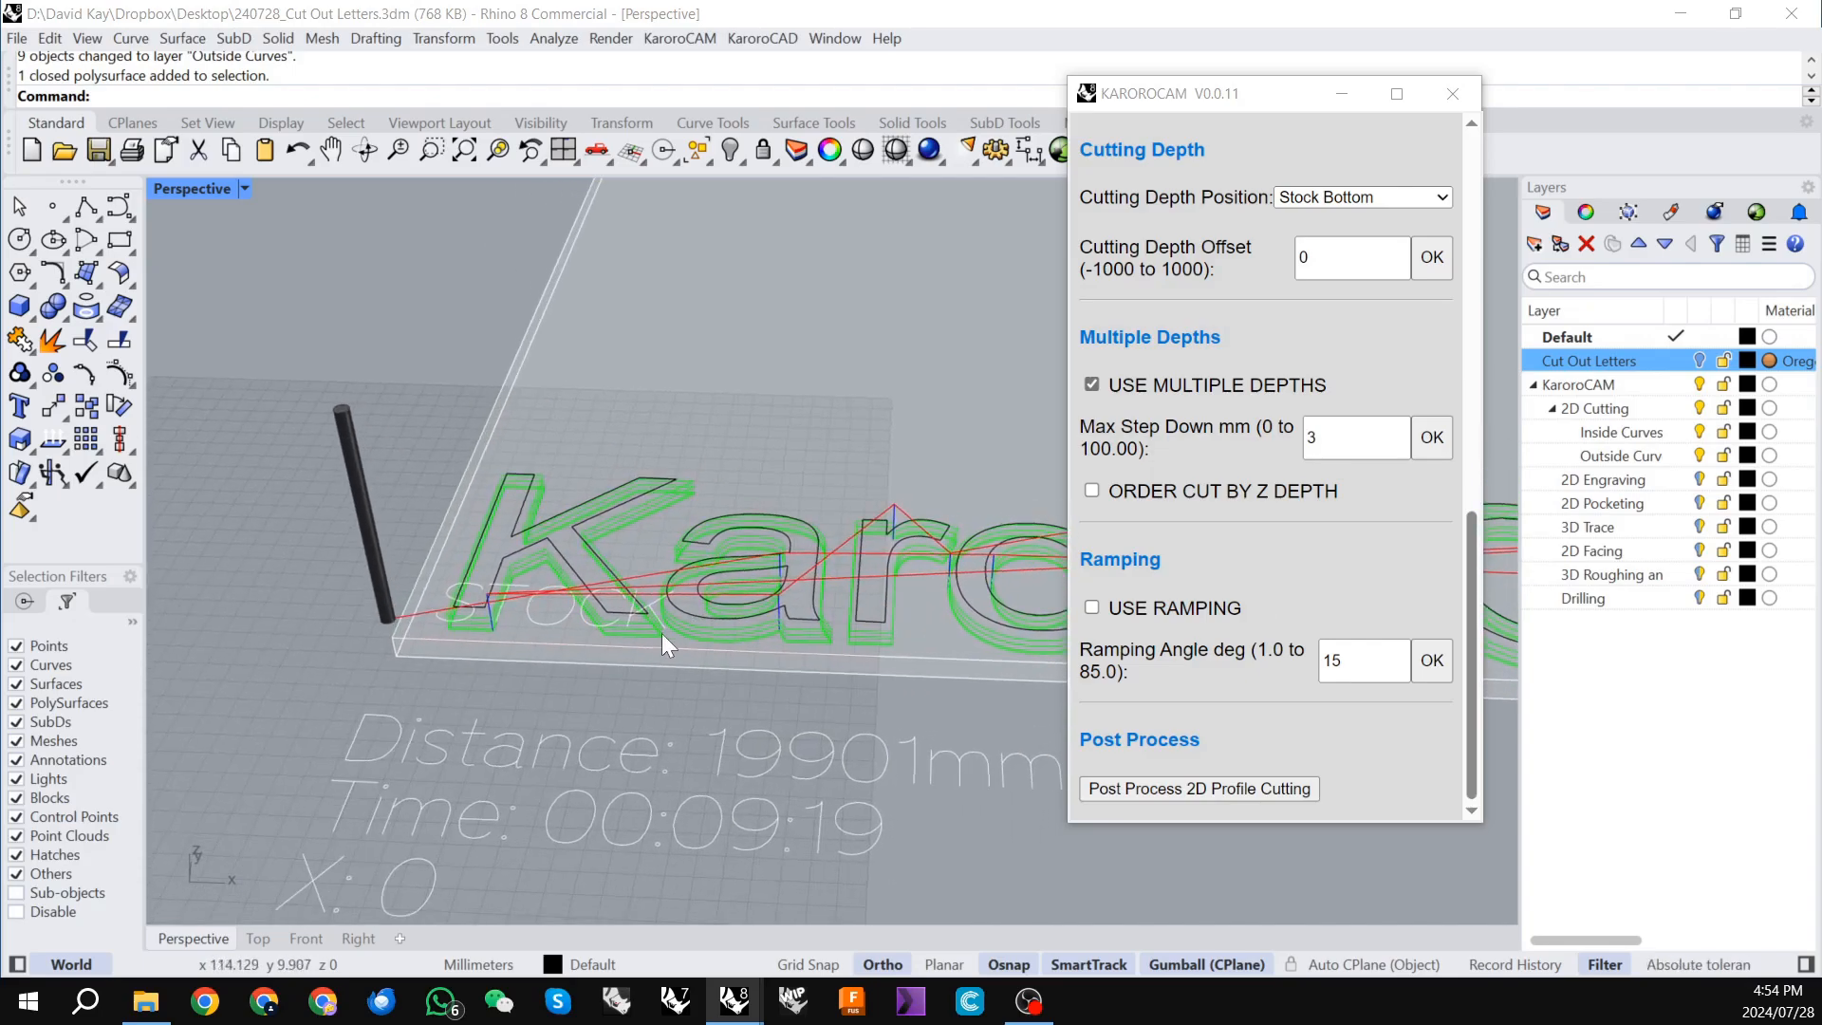
pyautogui.scroll(2, 782, 578)
pyautogui.moveTo(782, 577); pyautogui.dragTo(742, 544, button='right')
pyautogui.scroll(4, 766, 577)
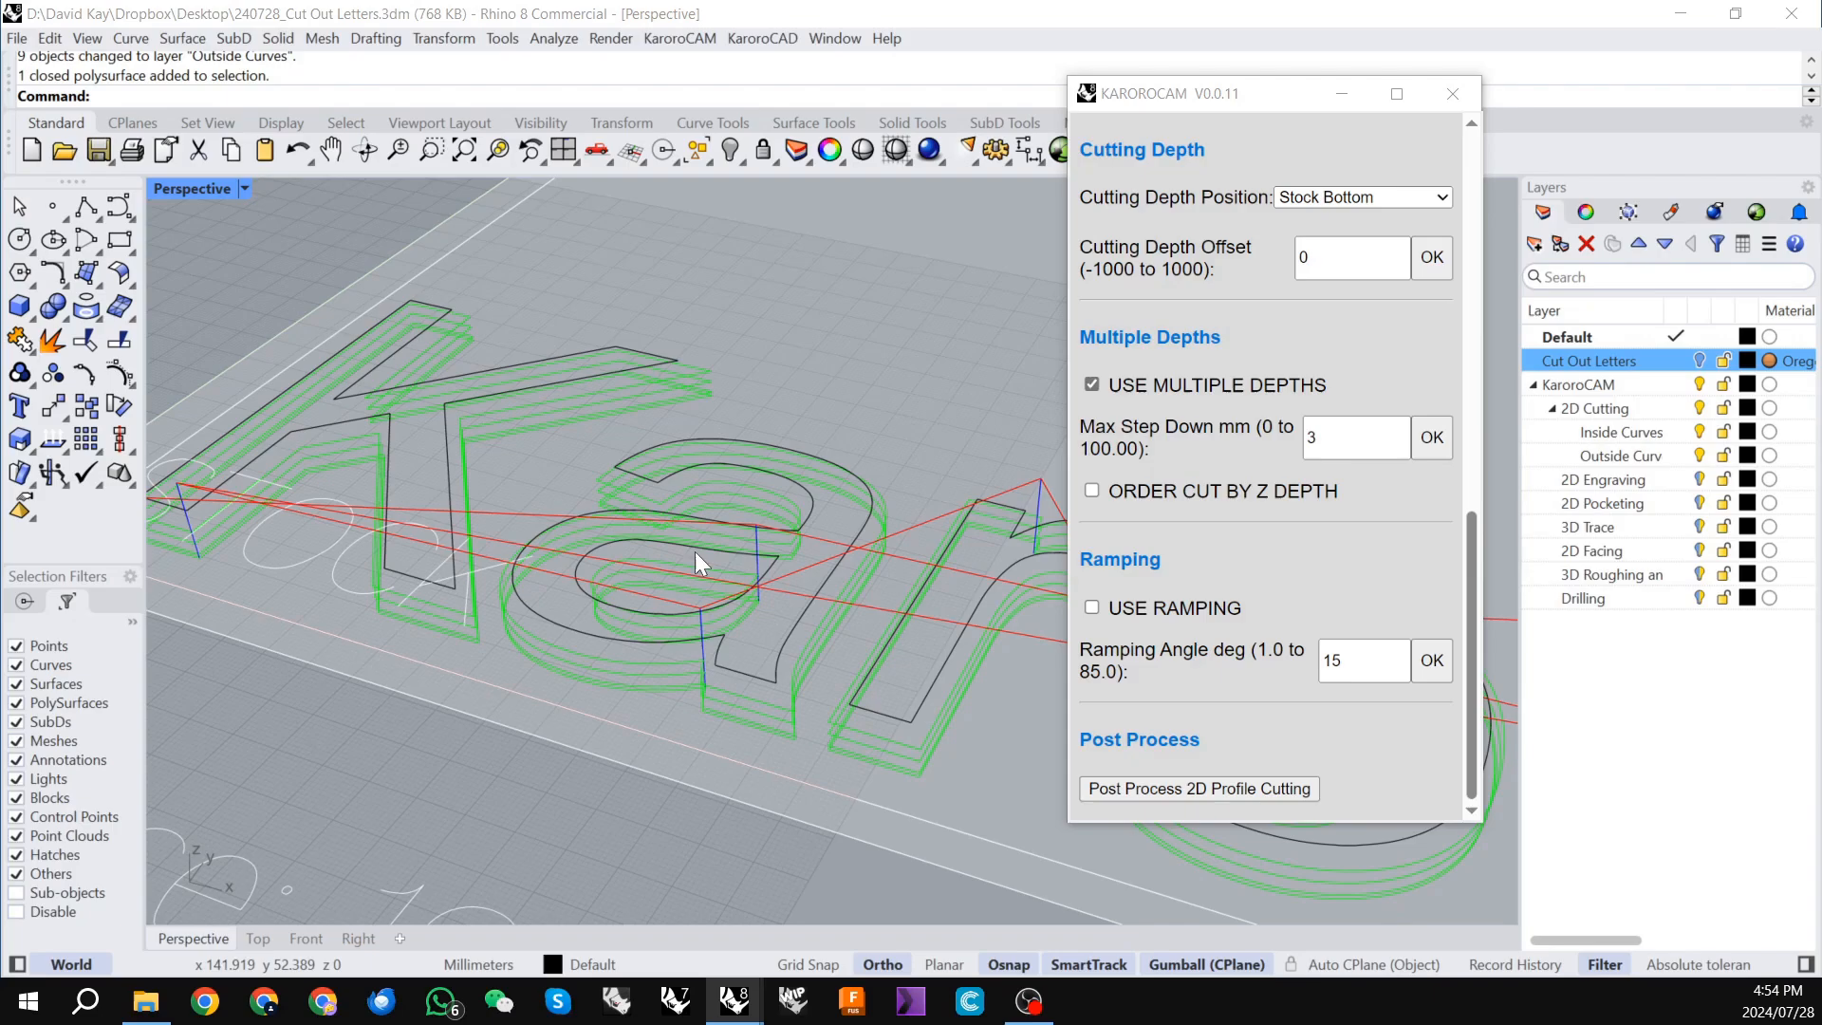
pyautogui.moveTo(645, 549); pyautogui.dragTo(1014, 579, button='right')
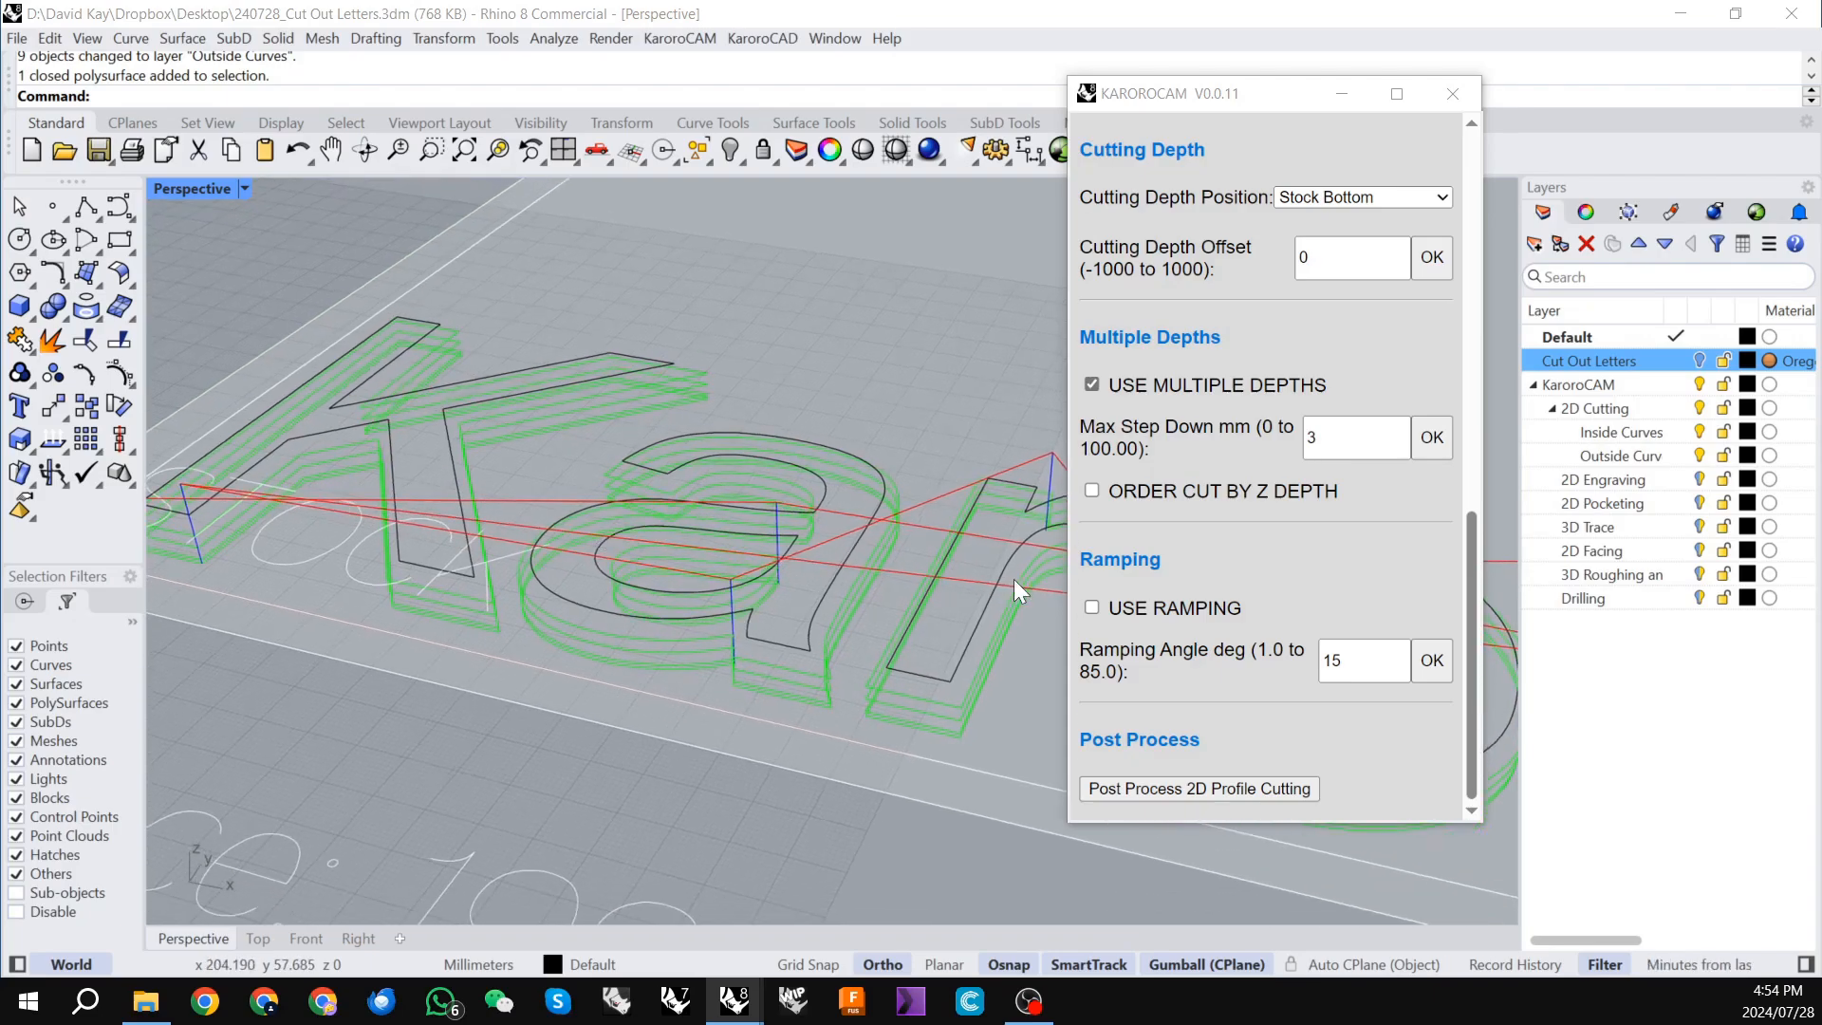
# Enable ramping for the letter toolpath and inspect the ramp entries on the letters.
pyautogui.click(1093, 608)
pyautogui.moveTo(316, 550); pyautogui.dragTo(345, 522, button='right')
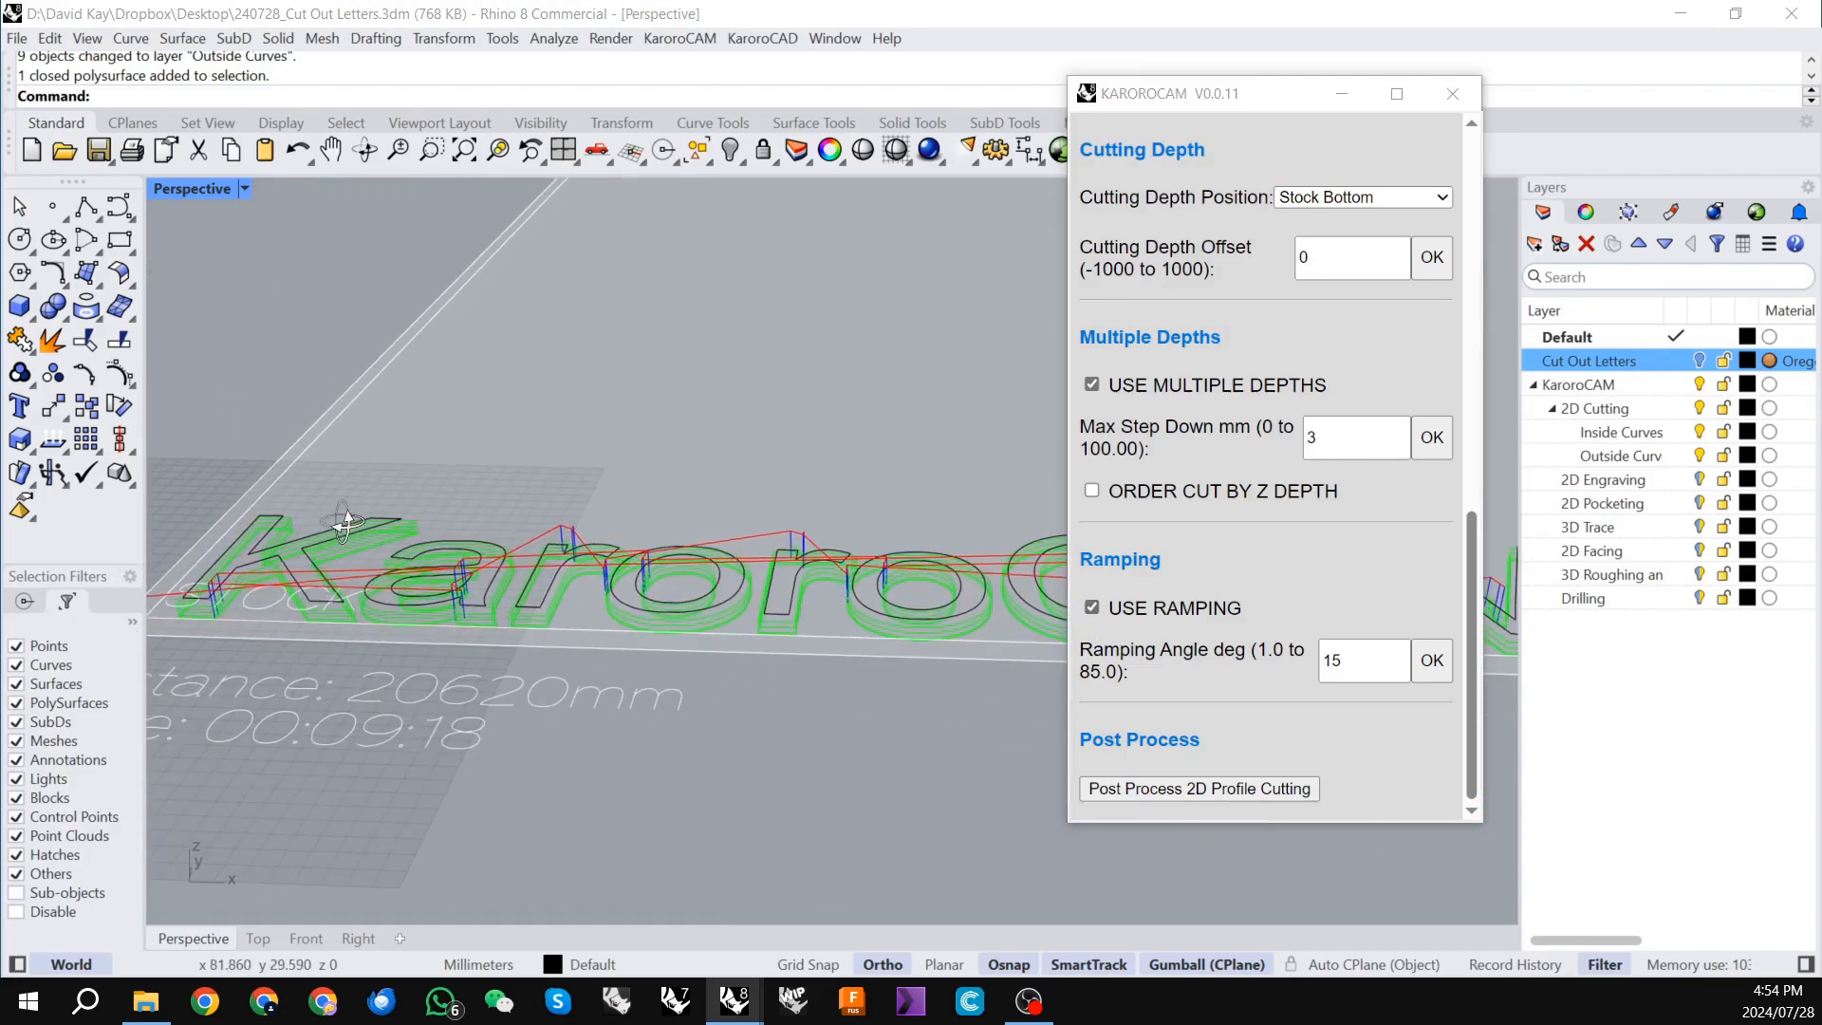
pyautogui.scroll(5, 738, 544)
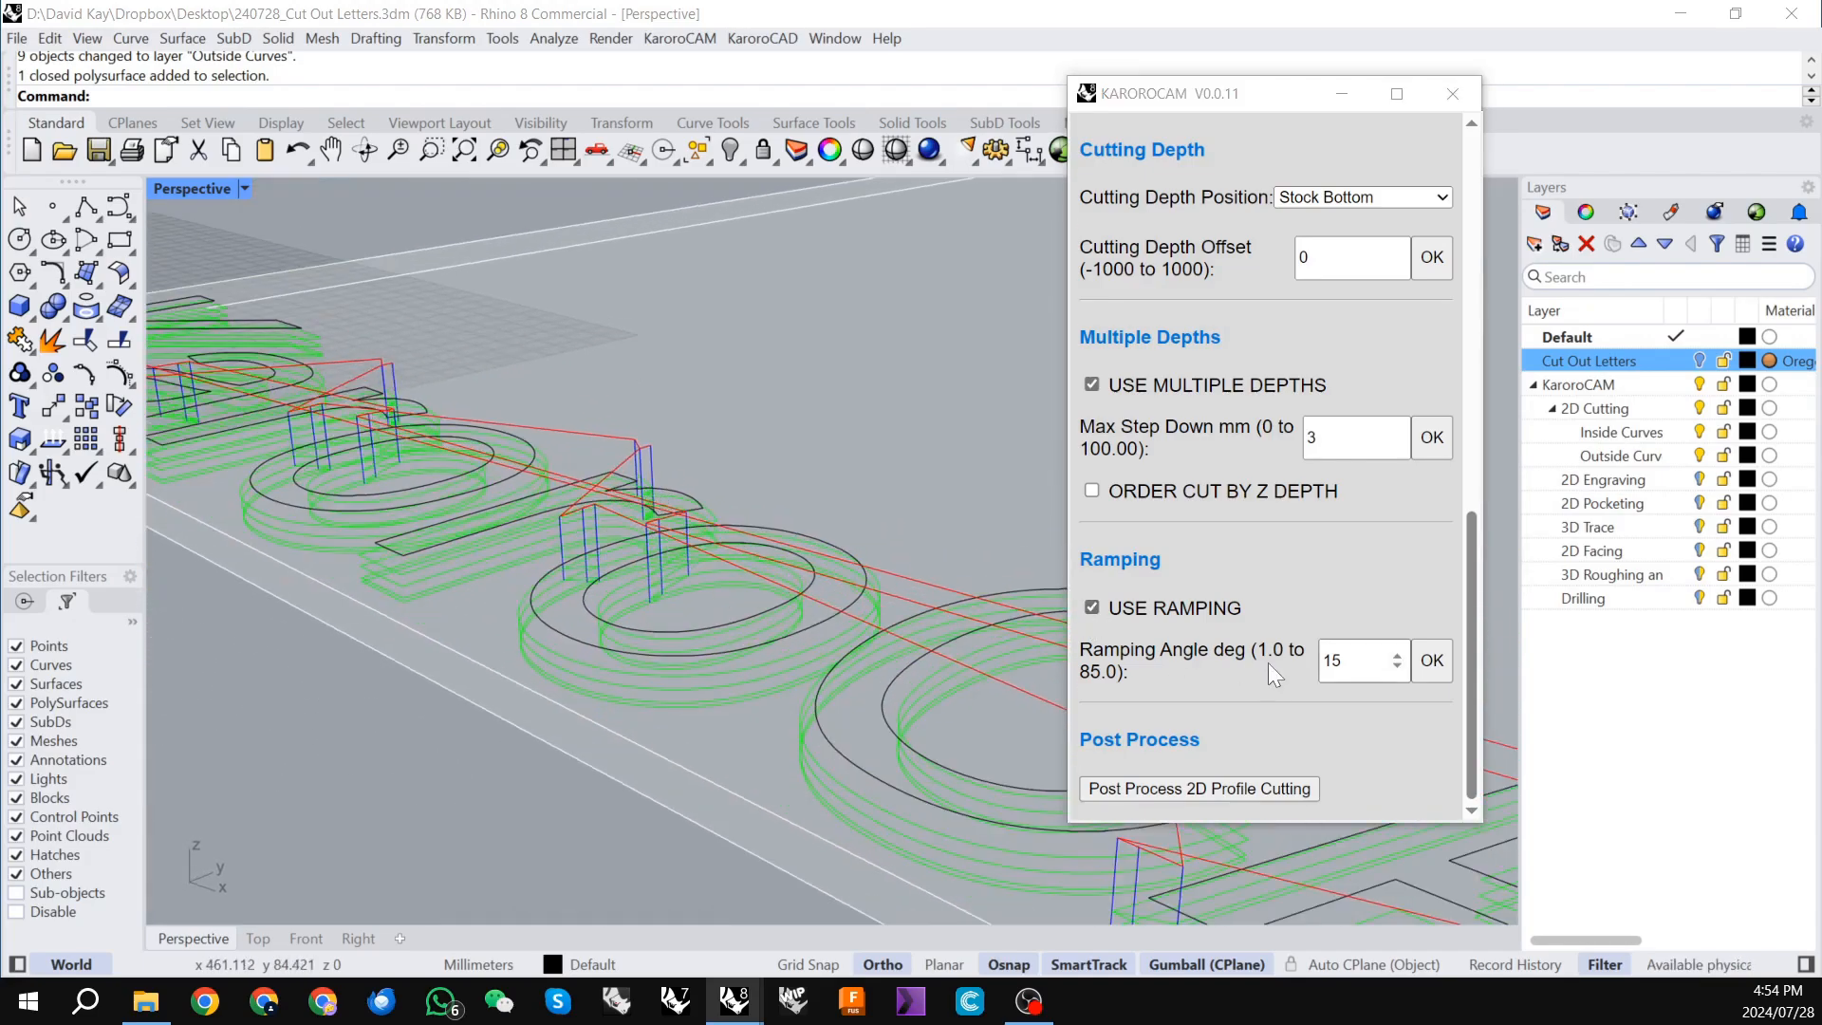
pyautogui.moveTo(651, 603)
pyautogui.mouseDown(button='right')
pyautogui.moveTo(663, 590)
pyautogui.moveTo(578, 602)
pyautogui.moveTo(668, 604)
pyautogui.mouseUp(button='right')
# Try a ramping angle of 3 degrees on the letter toolpath.
pyautogui.click(1261, 660)
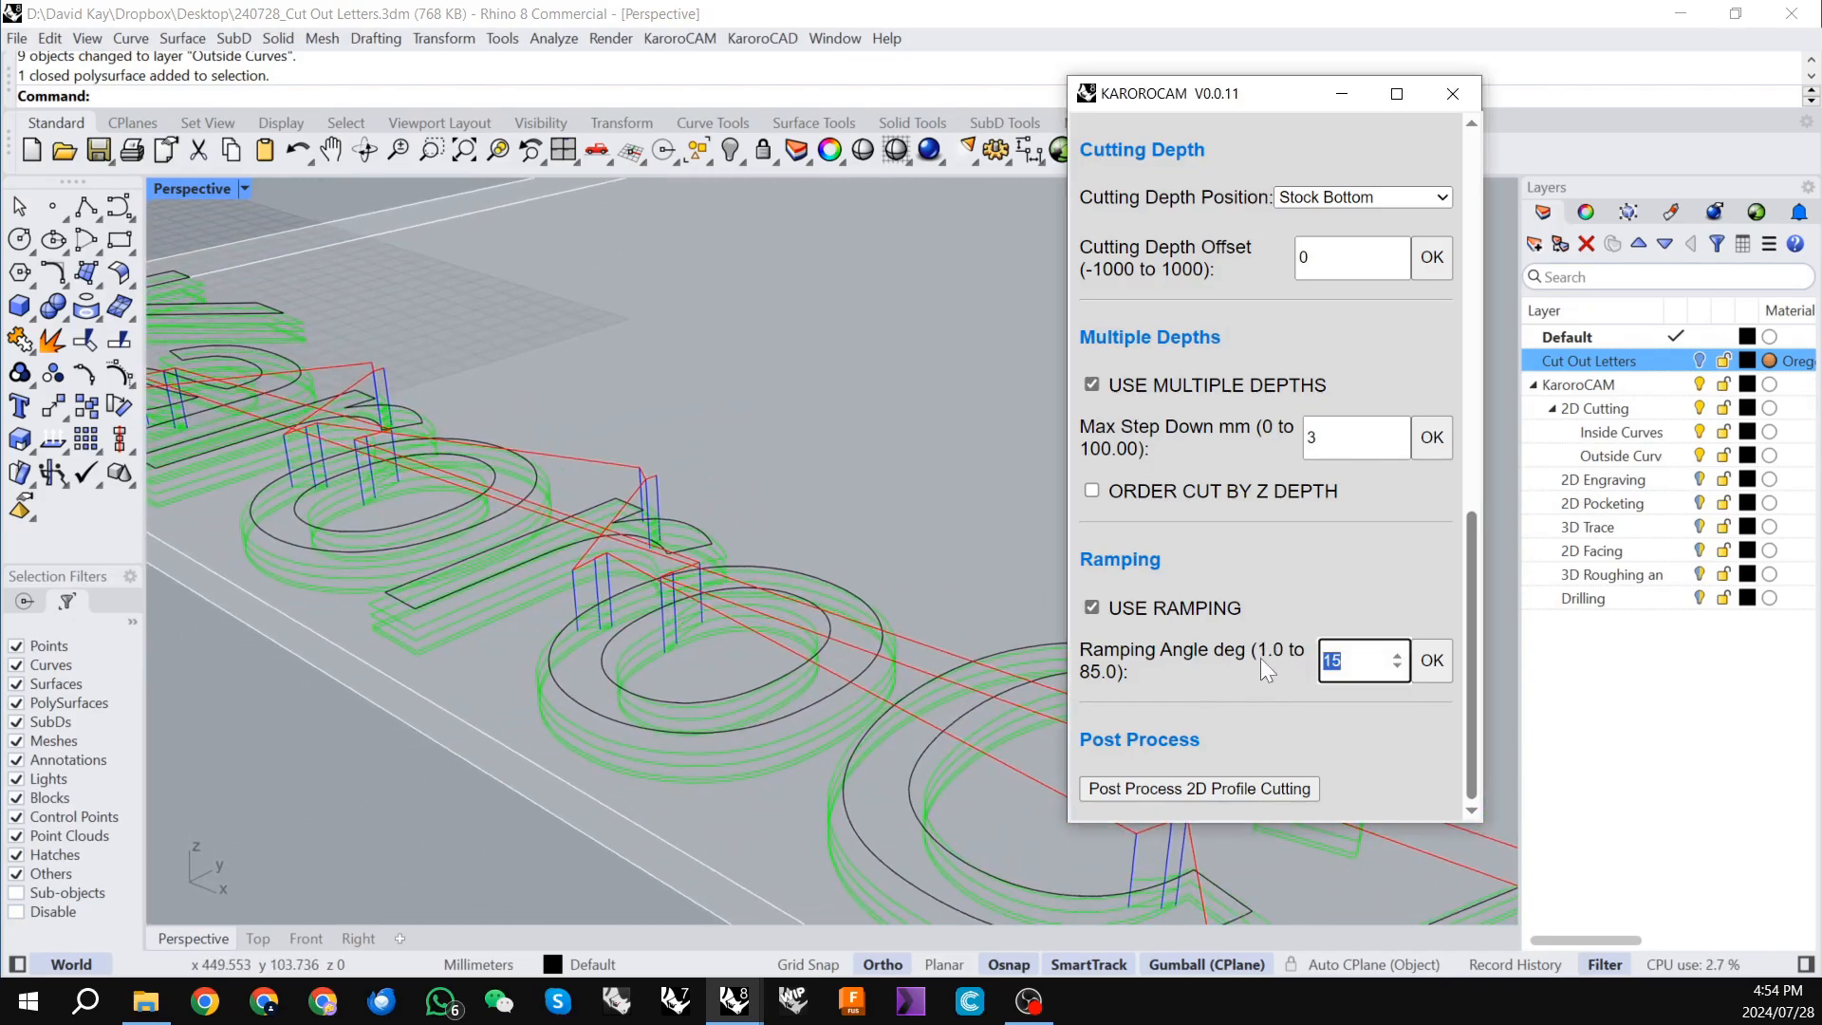
pyautogui.write('3')
pyautogui.click(1439, 662)
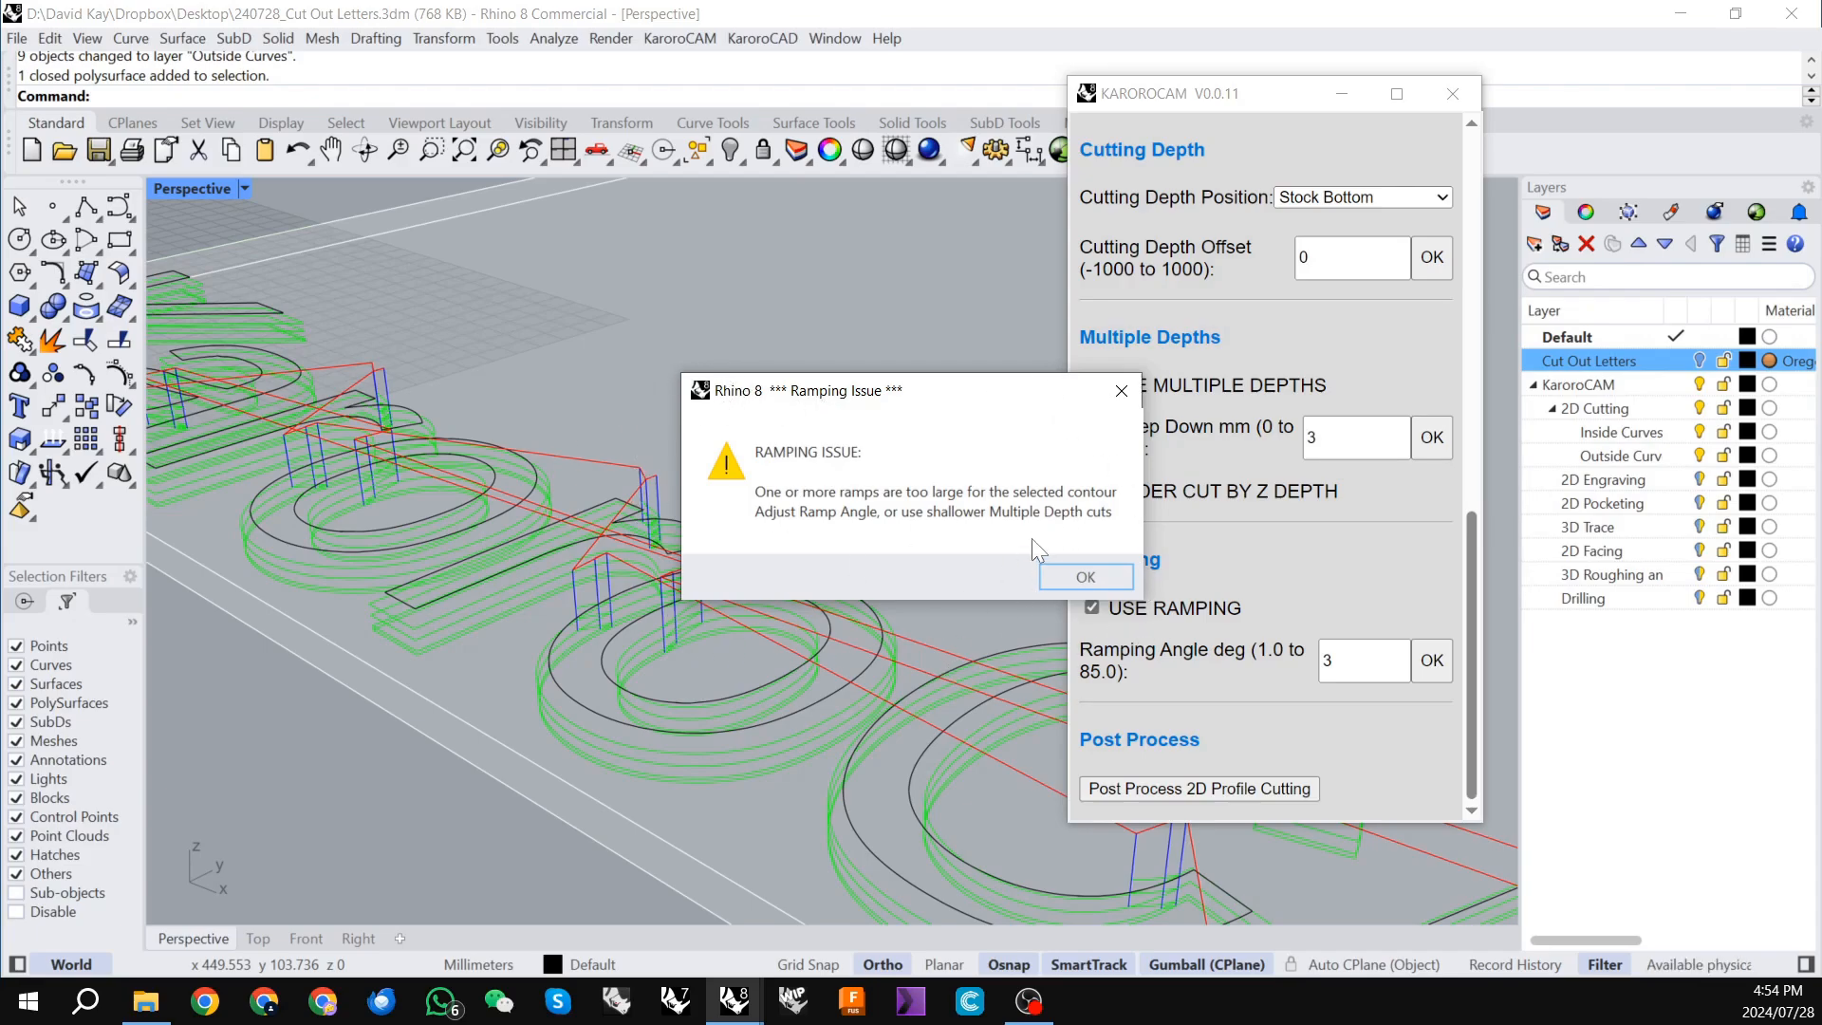
pyautogui.click(1091, 573)
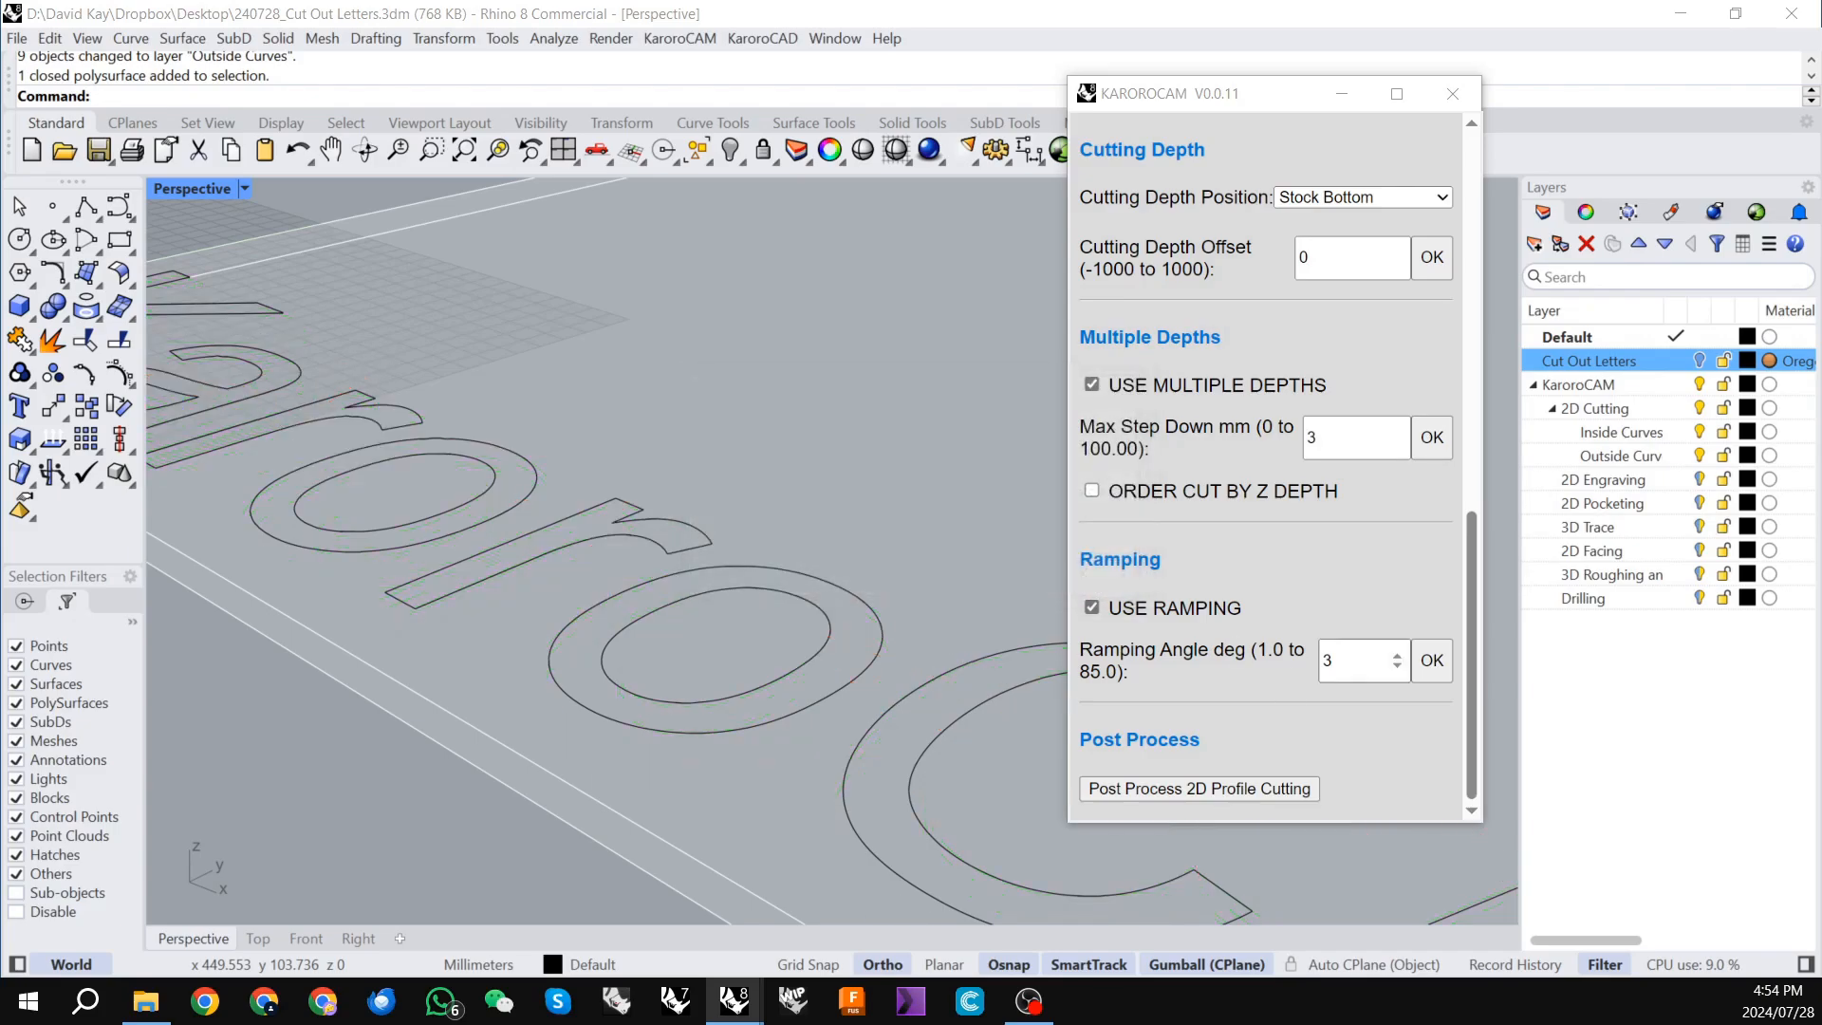
# Set the ramping angle to 15 degrees and check the regenerated toolpath across all the letters.
pyautogui.doubleClick(1333, 661)
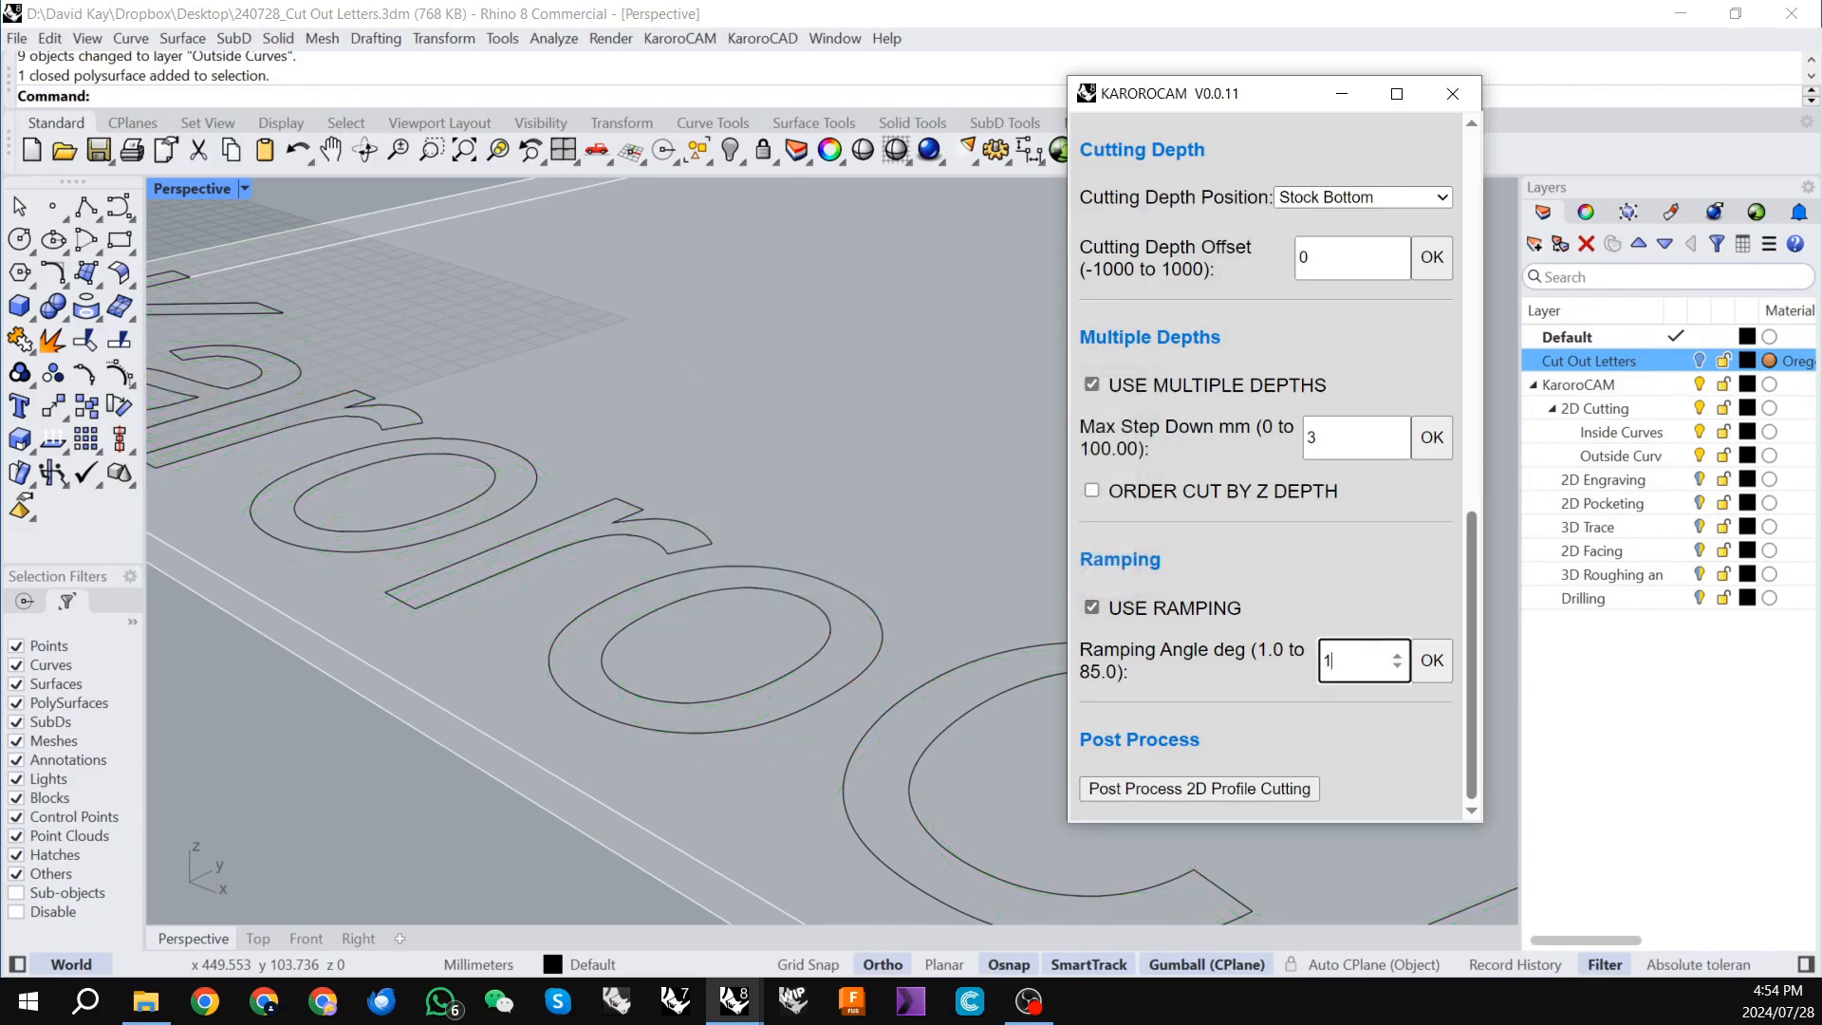
pyautogui.click(1434, 665)
pyautogui.moveTo(795, 590); pyautogui.dragTo(622, 596, button='right')
pyautogui.scroll(-3, 424, 641)
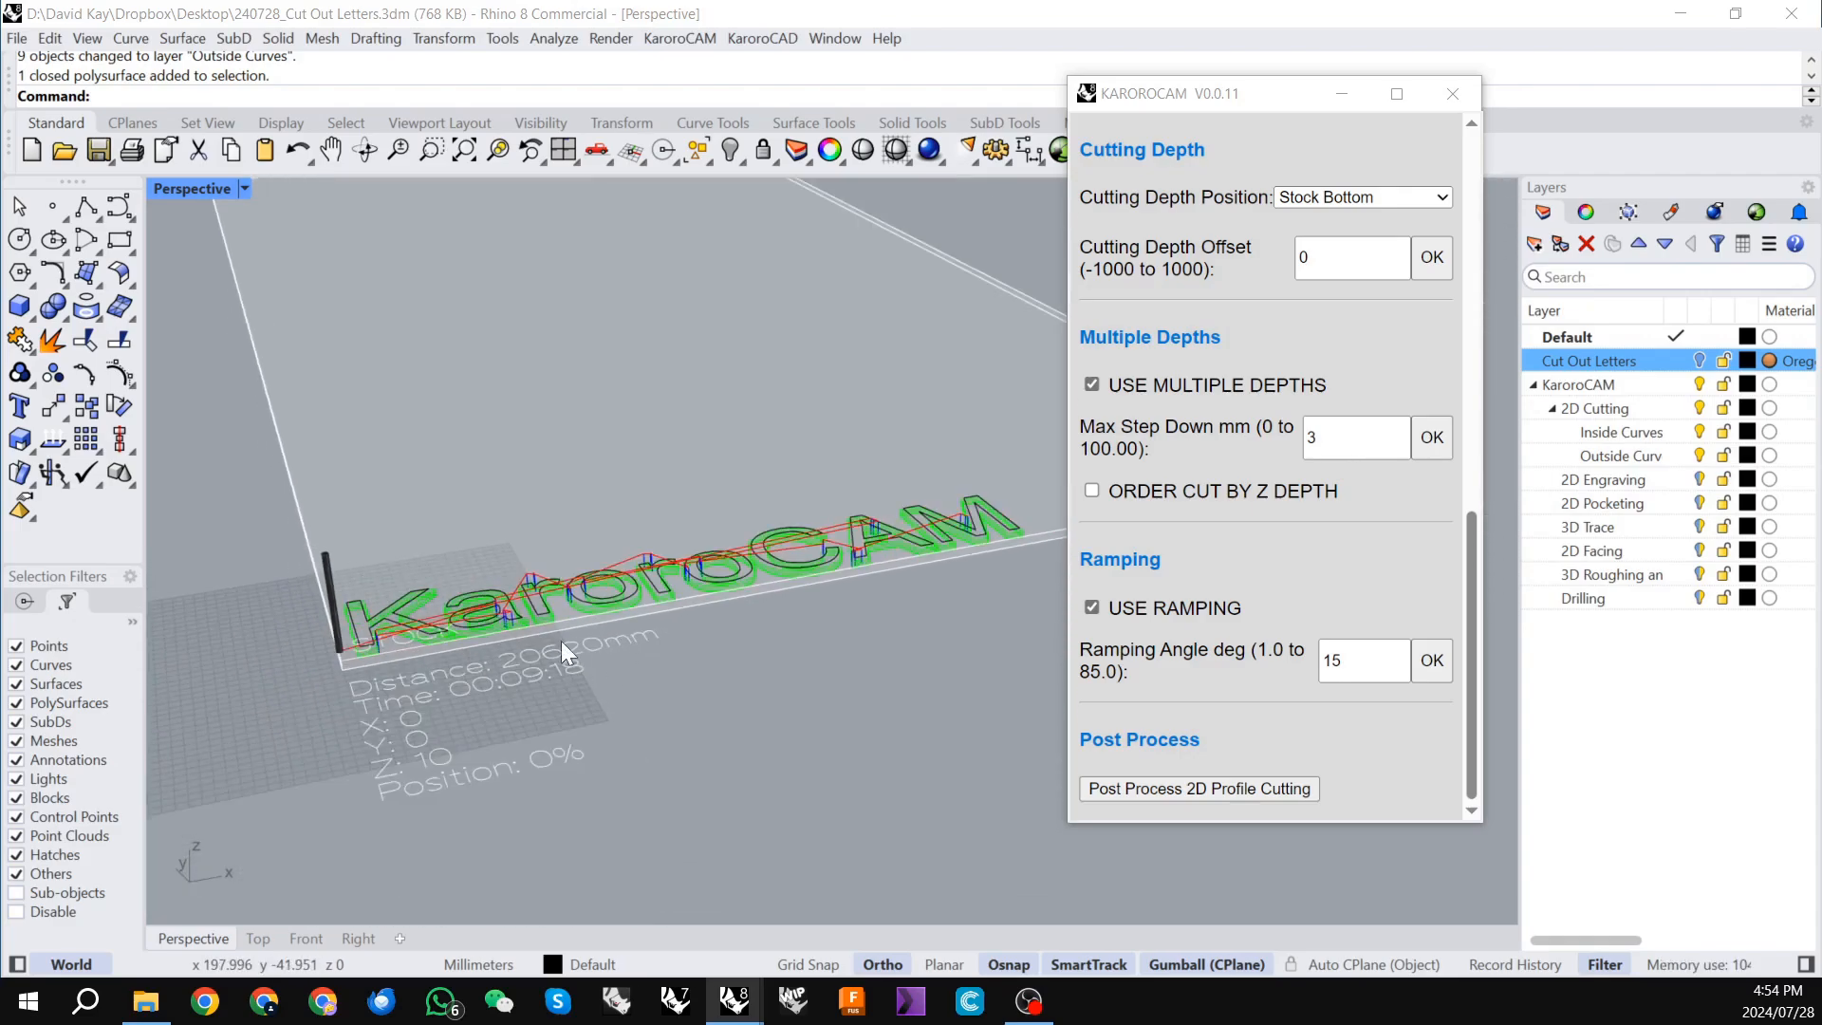
pyautogui.moveTo(566, 653); pyautogui.dragTo(643, 639, button='right')
# Open the toolpath preview and inspect the CNC router's tool at the stock corner beside the letter K.
pyautogui.scroll(15, 1291, 617)
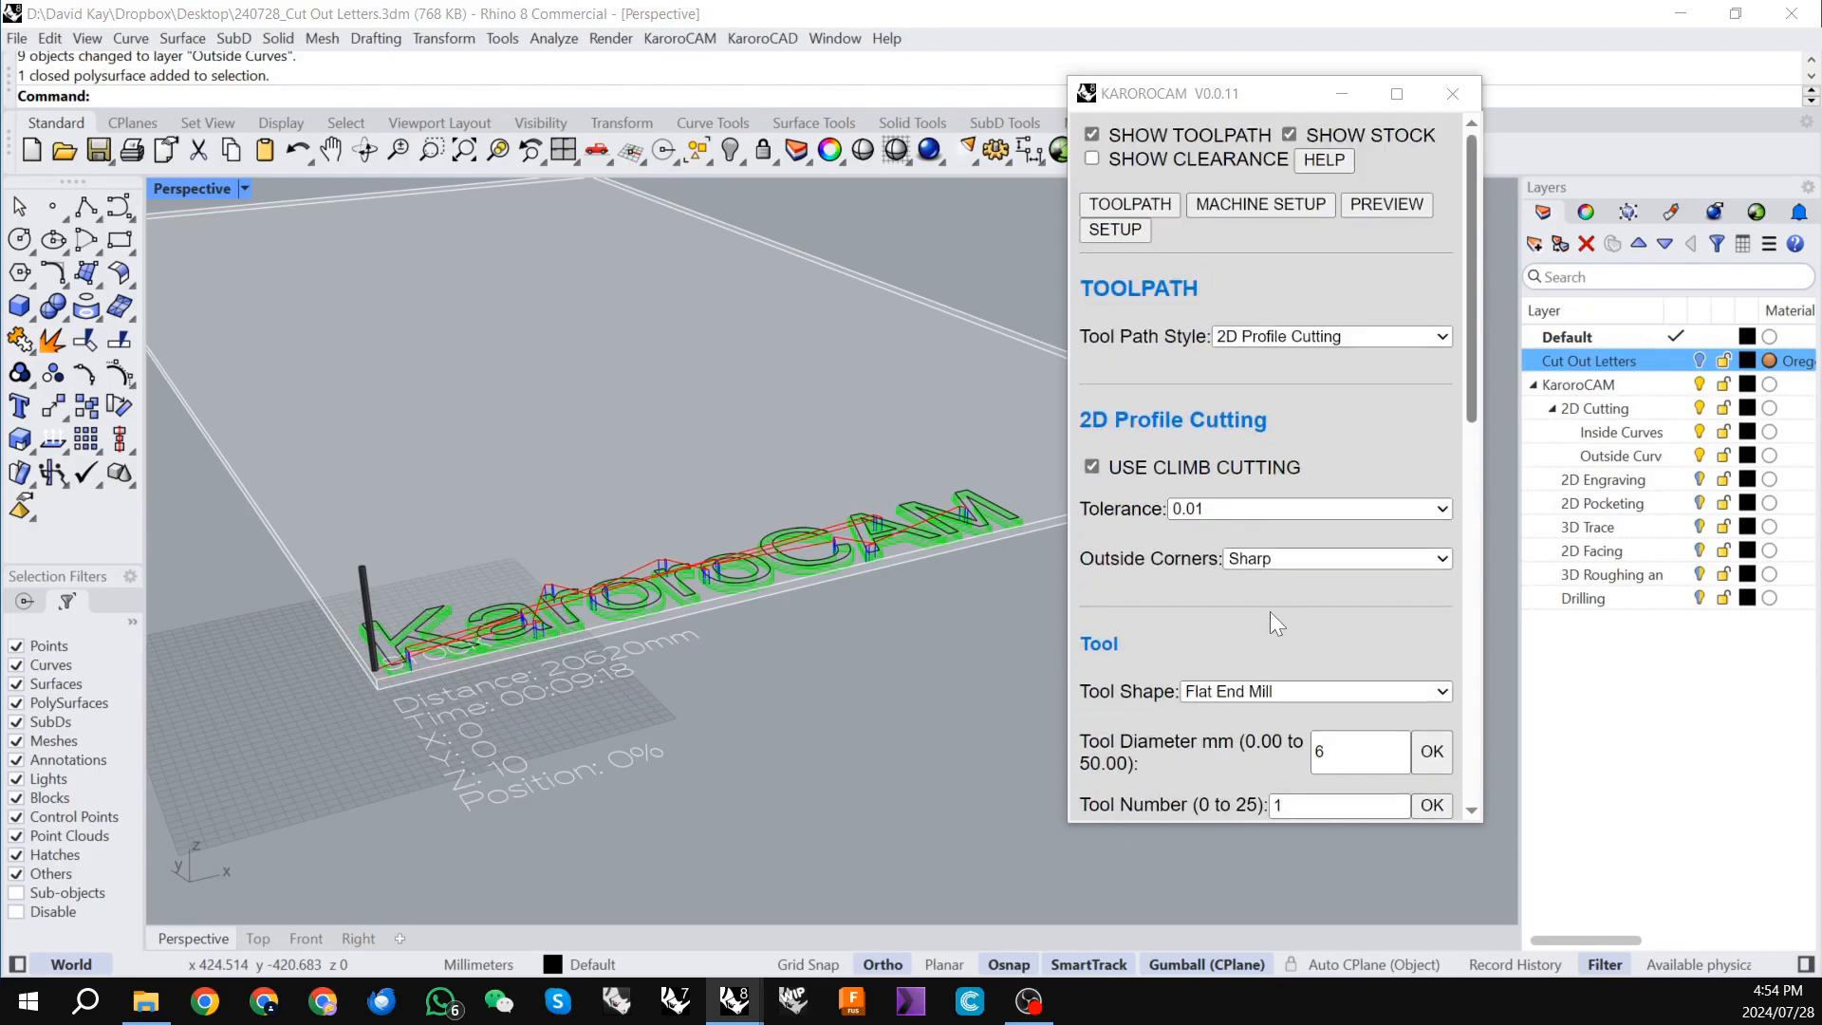
pyautogui.click(1384, 205)
pyautogui.moveTo(394, 665); pyautogui.dragTo(553, 587, button='right')
pyautogui.scroll(8, 341, 446)
pyautogui.scroll(5, 396, 535)
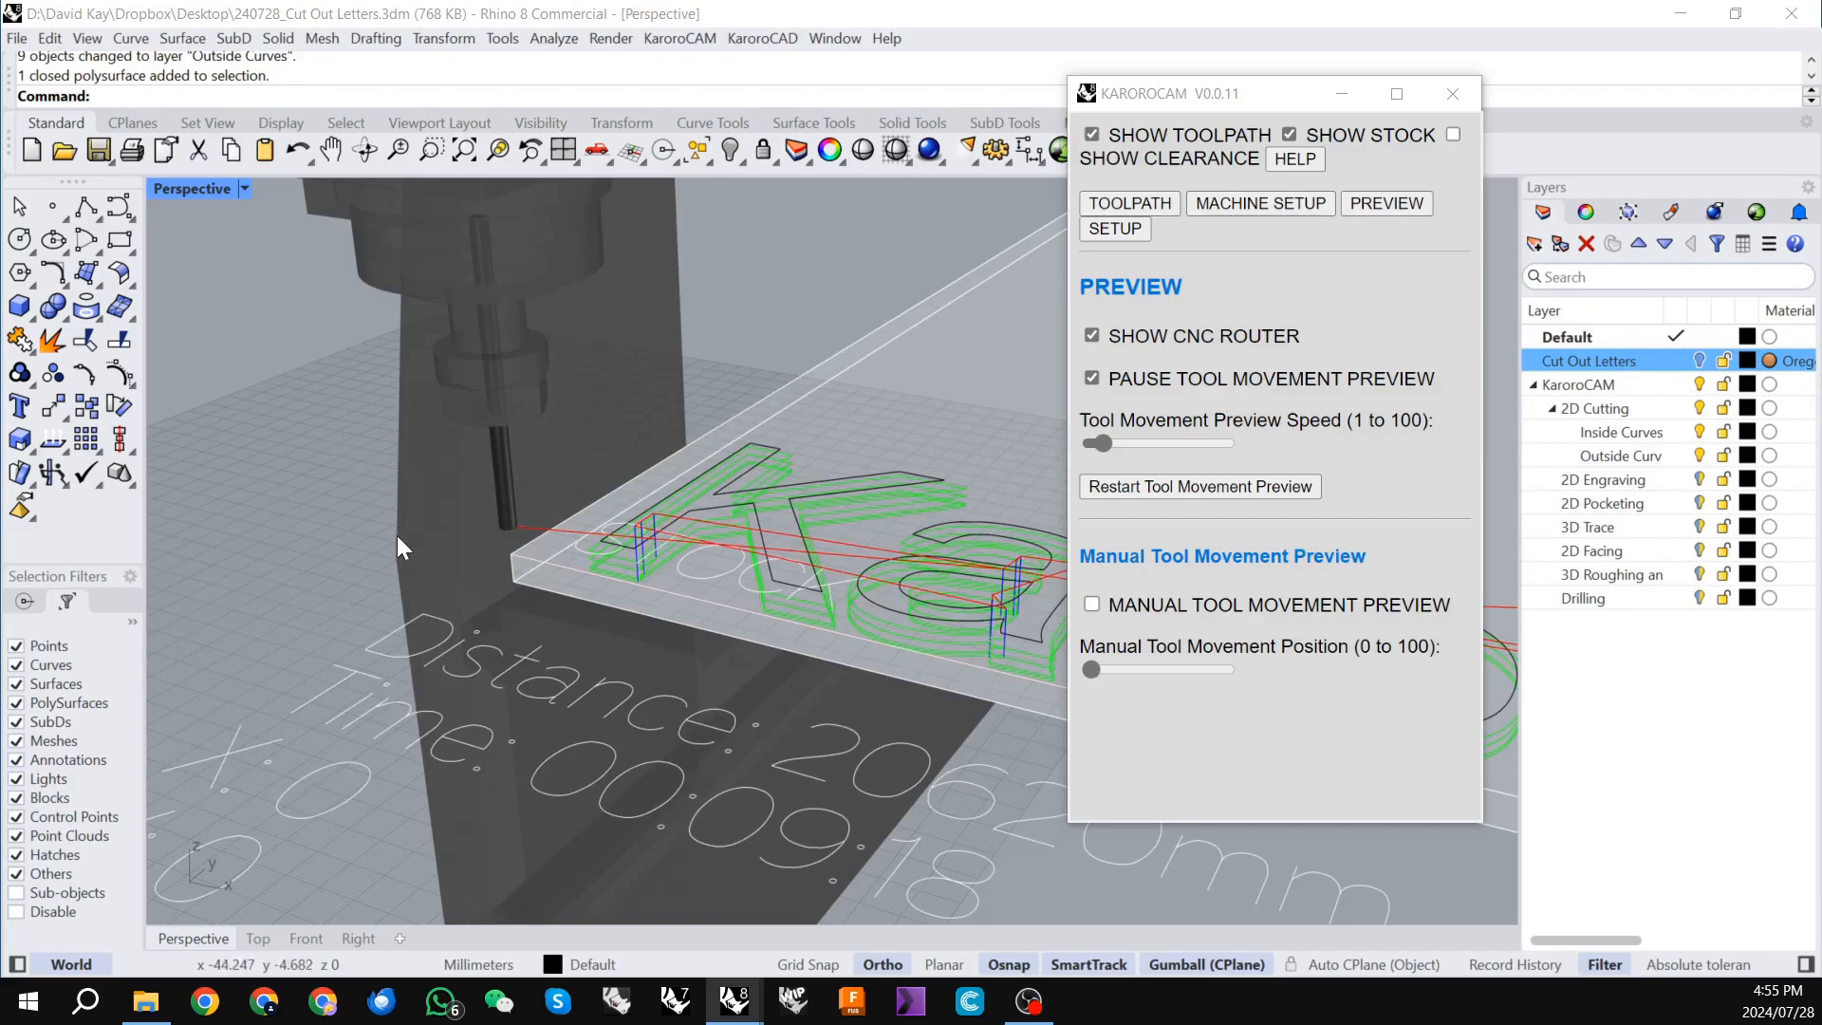
pyautogui.moveTo(442, 559); pyautogui.dragTo(499, 624, button='right')
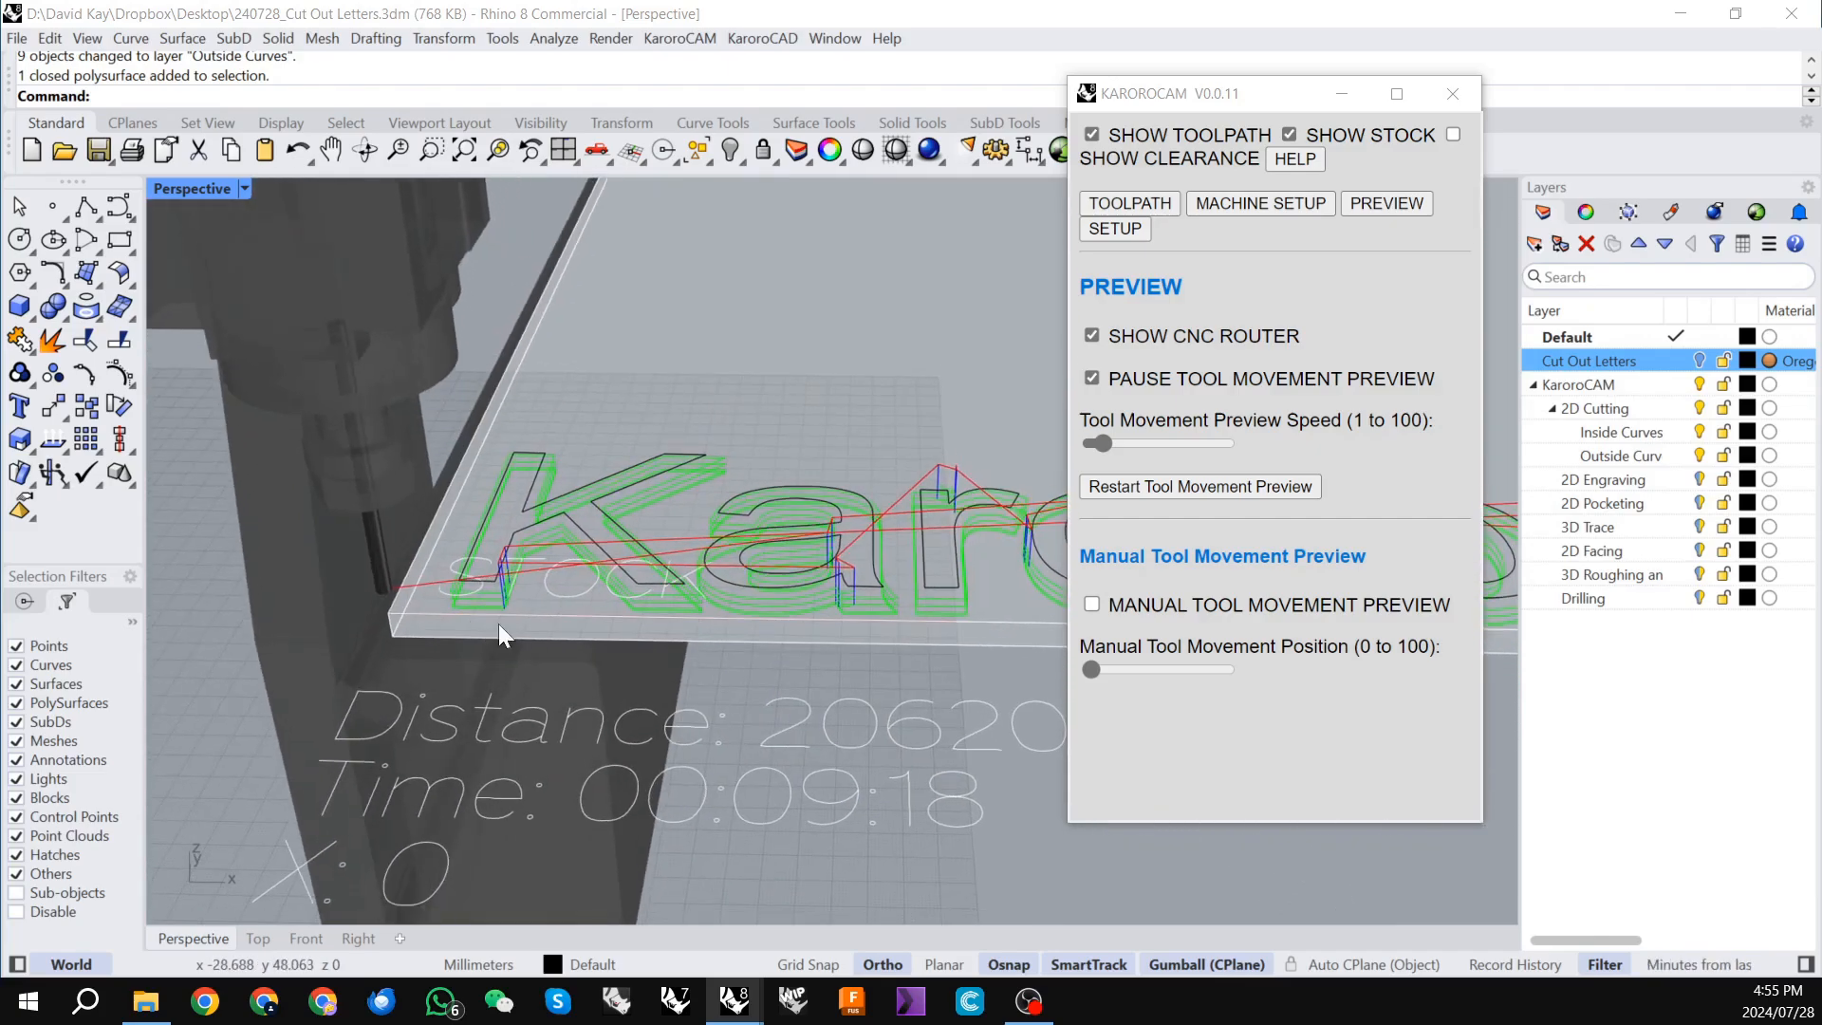
# Resume the paused tool movement preview and watch the CNC router cut around the letters from close up and farther away.
pyautogui.click(1092, 377)
pyautogui.moveTo(612, 577); pyautogui.dragTo(670, 576, button='right')
pyautogui.scroll(-7, 532, 681)
pyautogui.scroll(9, 579, 678)
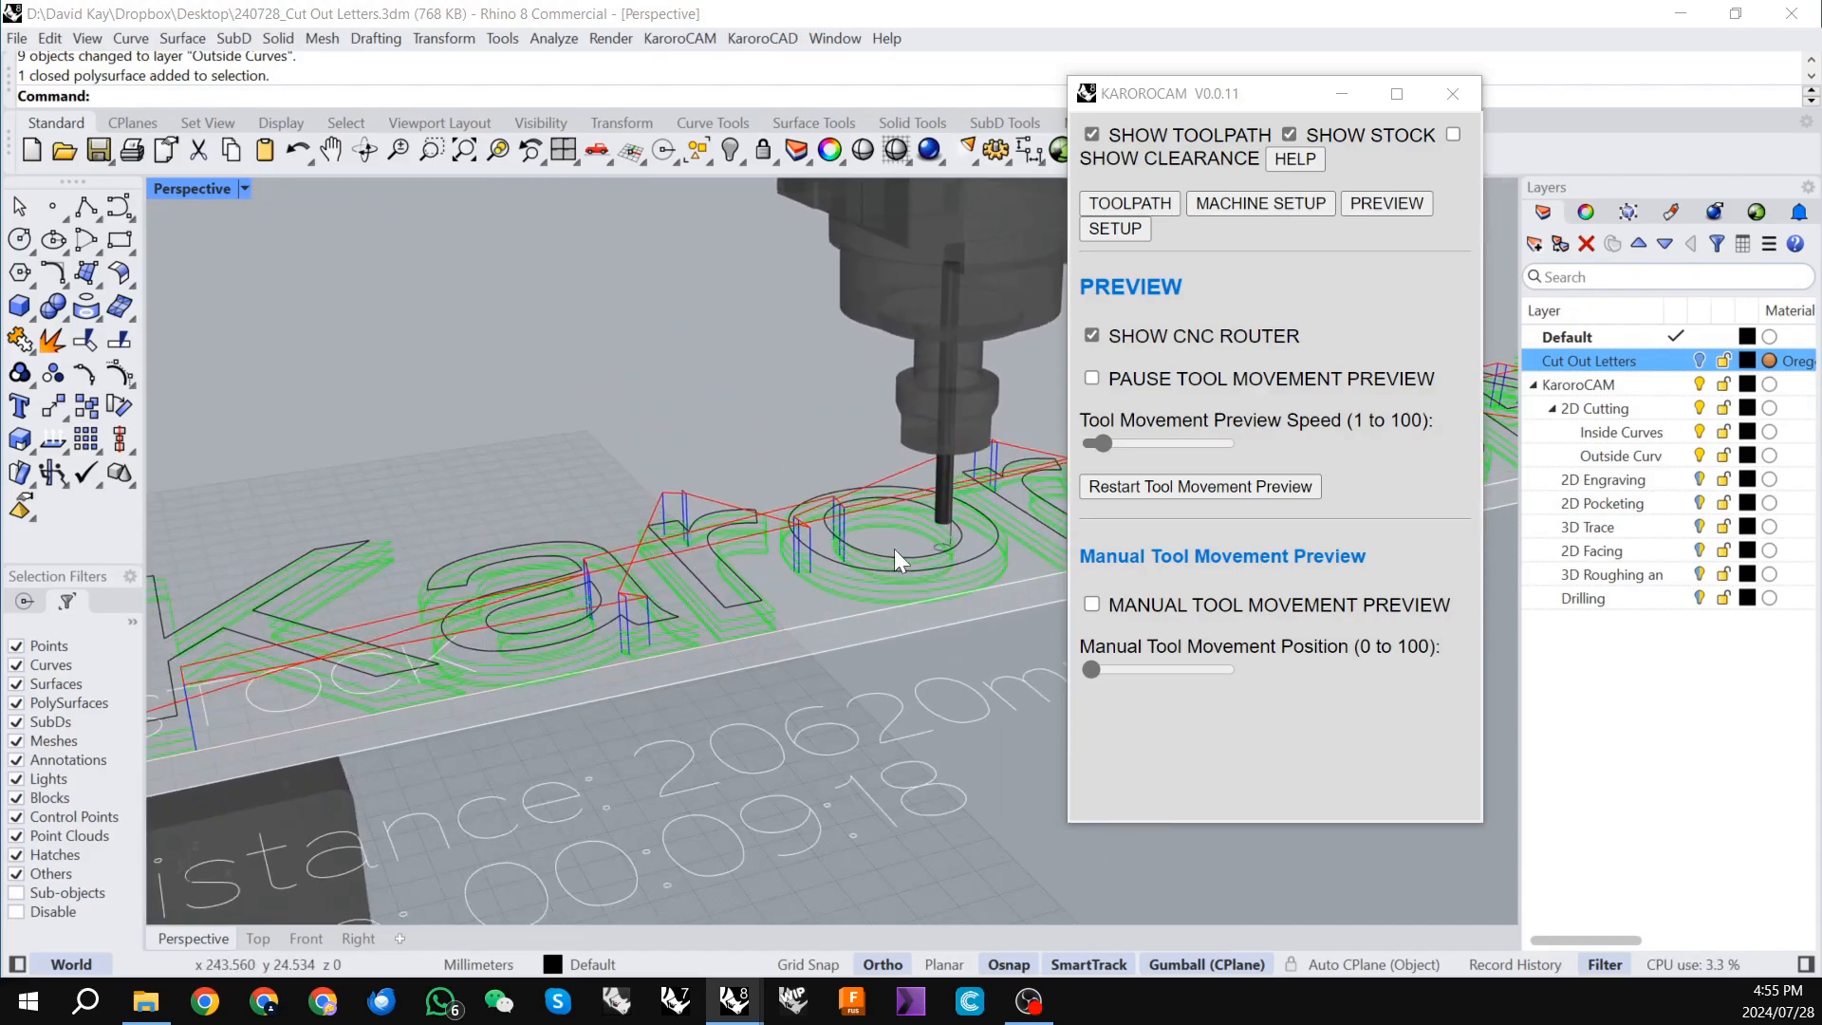
pyautogui.scroll(-8, 469, 642)
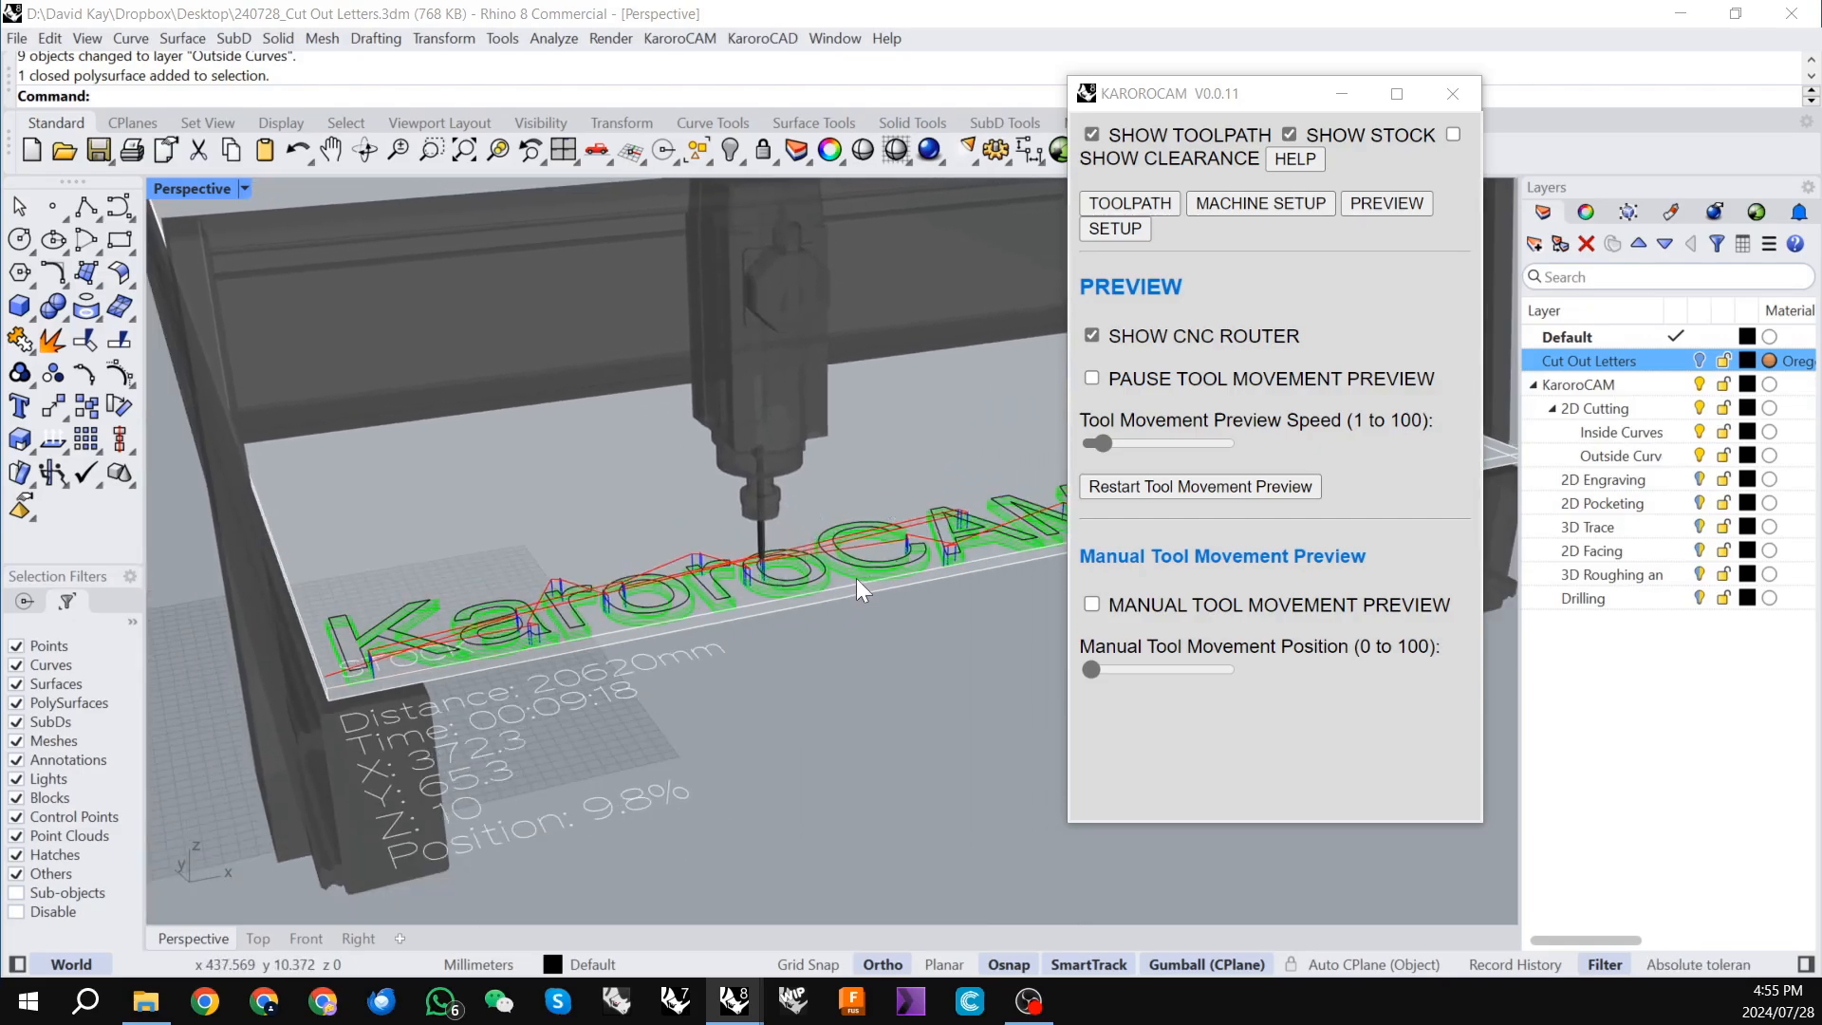
pyautogui.scroll(-2, 474, 681)
pyautogui.moveTo(474, 681); pyautogui.dragTo(562, 685, button='right')
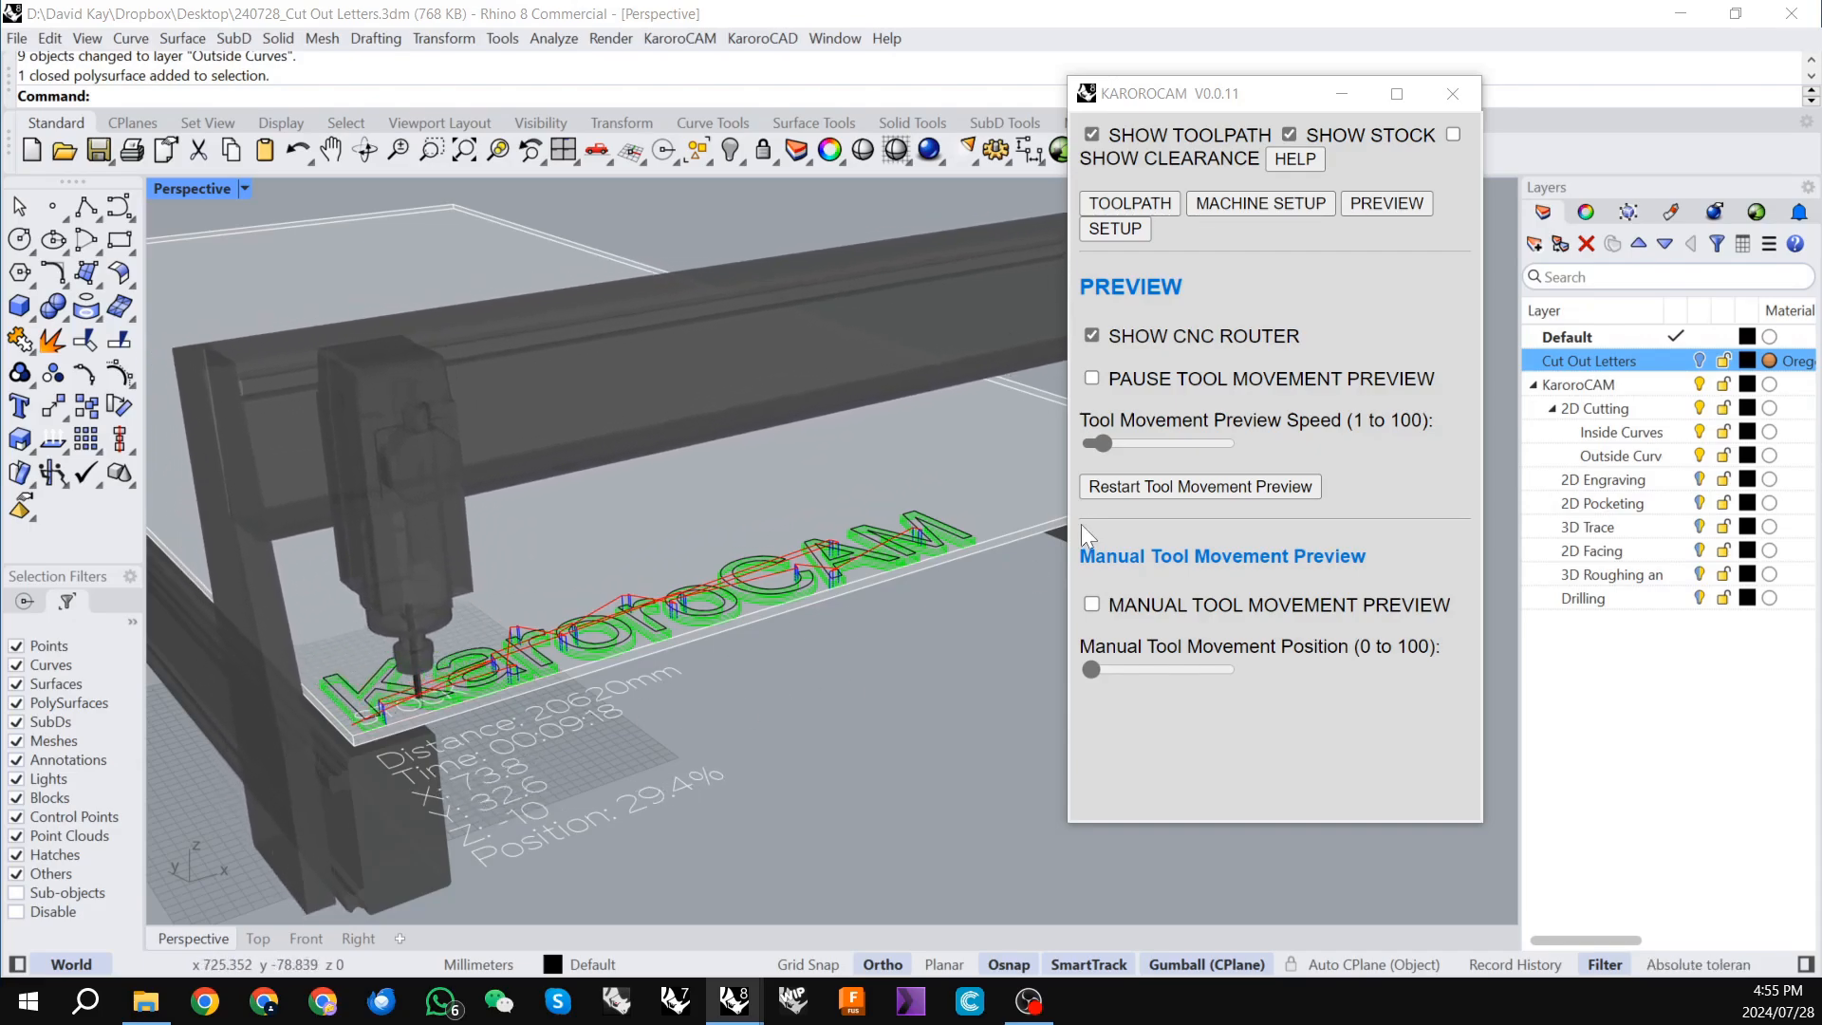
# Enable ordering the cuts by Z depth in the multiple depths settings of the 2D profile cutting toolpath.
pyautogui.click(1141, 197)
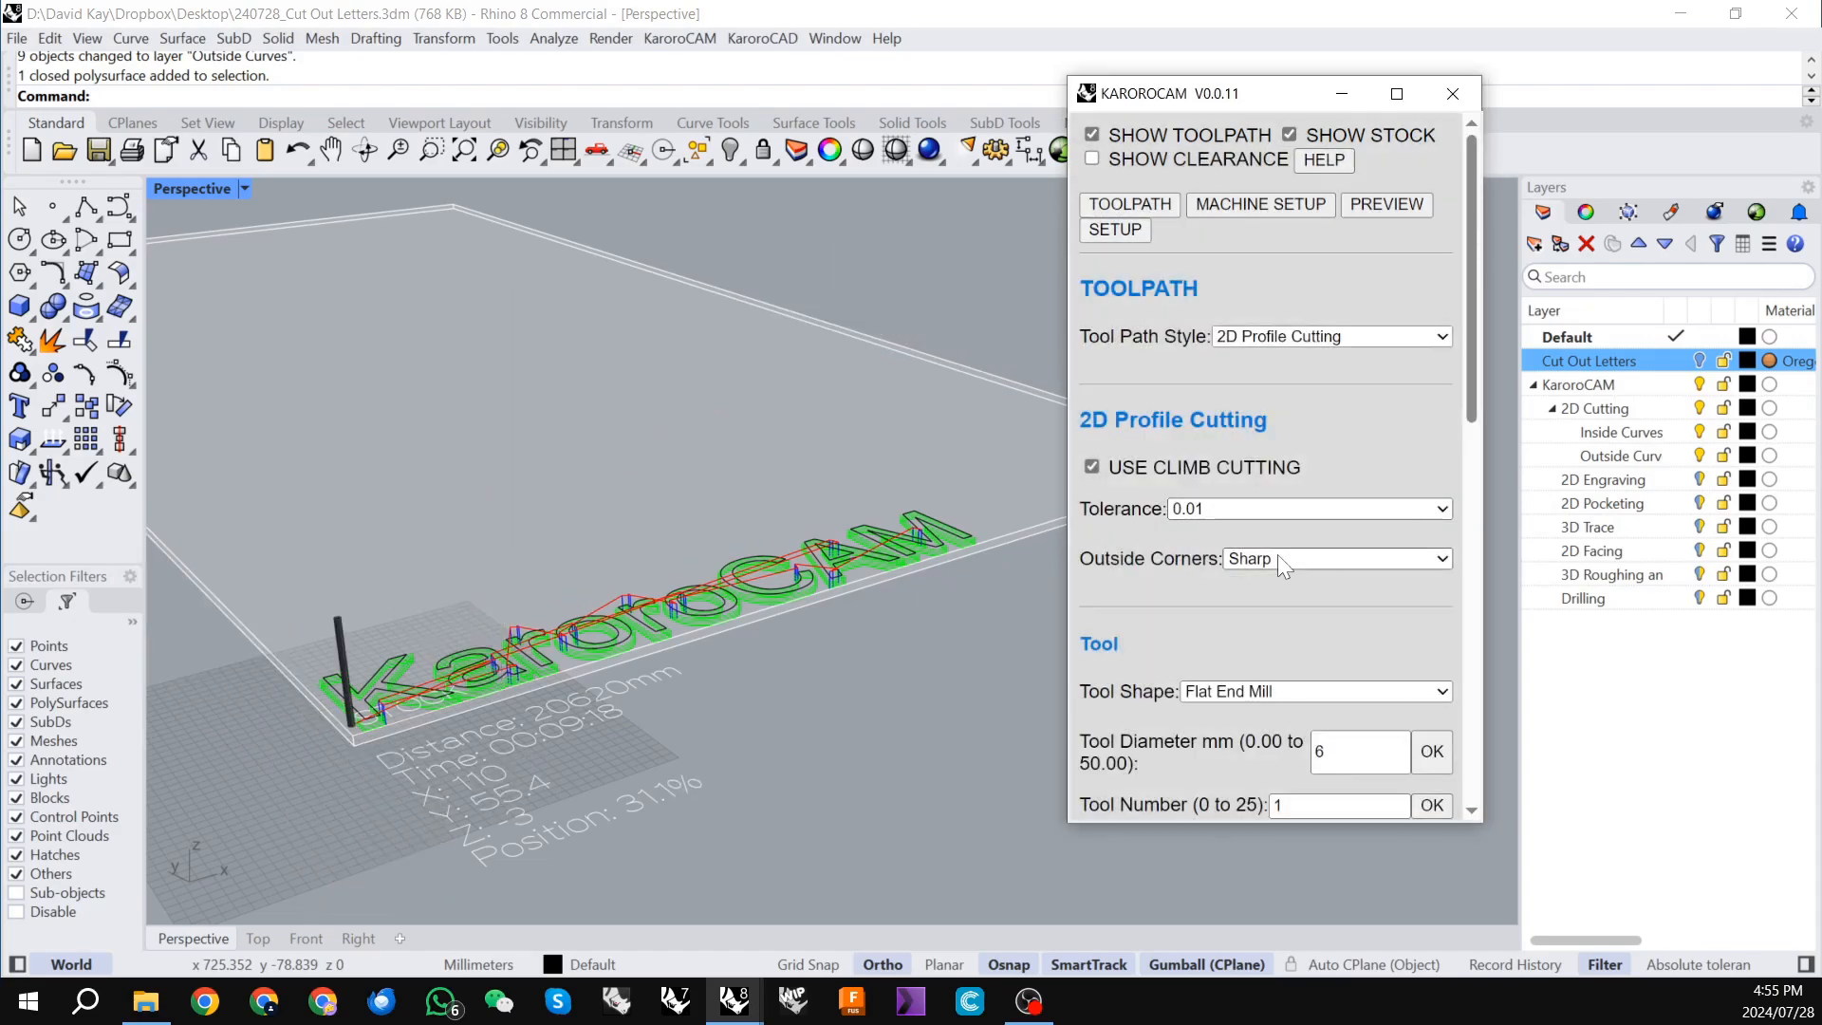
pyautogui.scroll(-3, 1277, 557)
pyautogui.scroll(-5, 1274, 550)
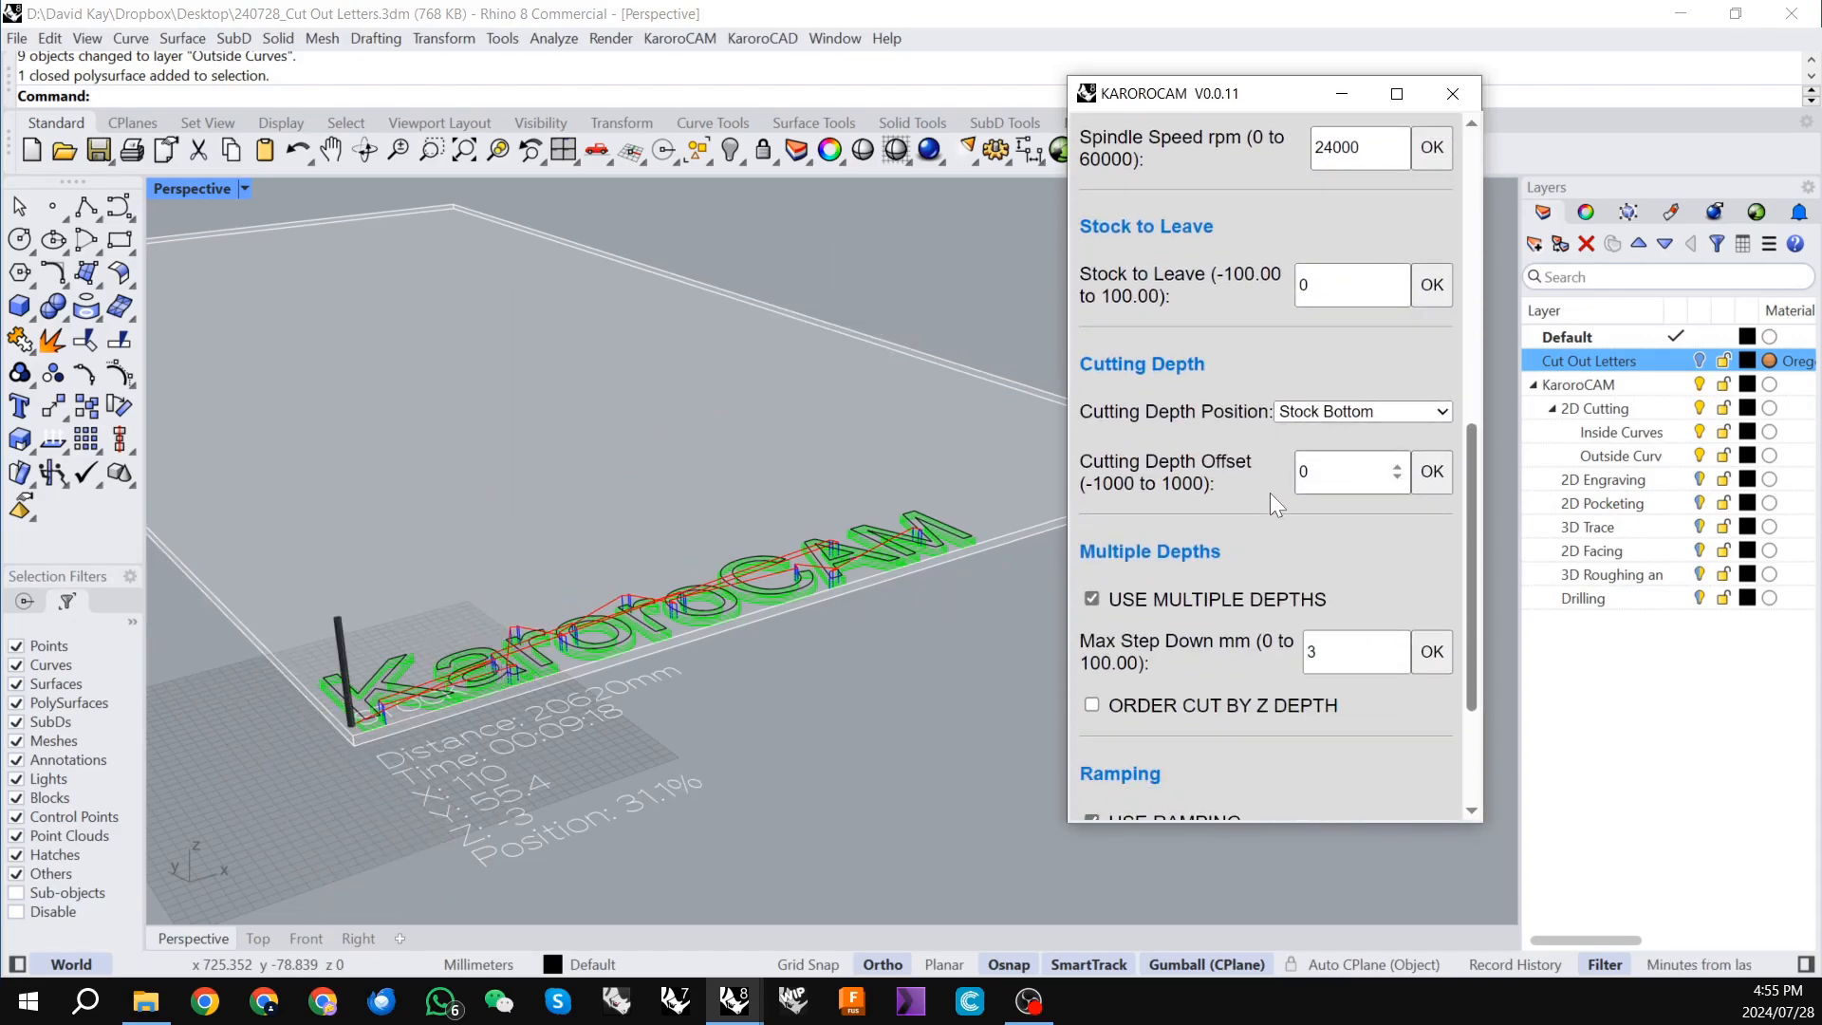
pyautogui.click(1091, 704)
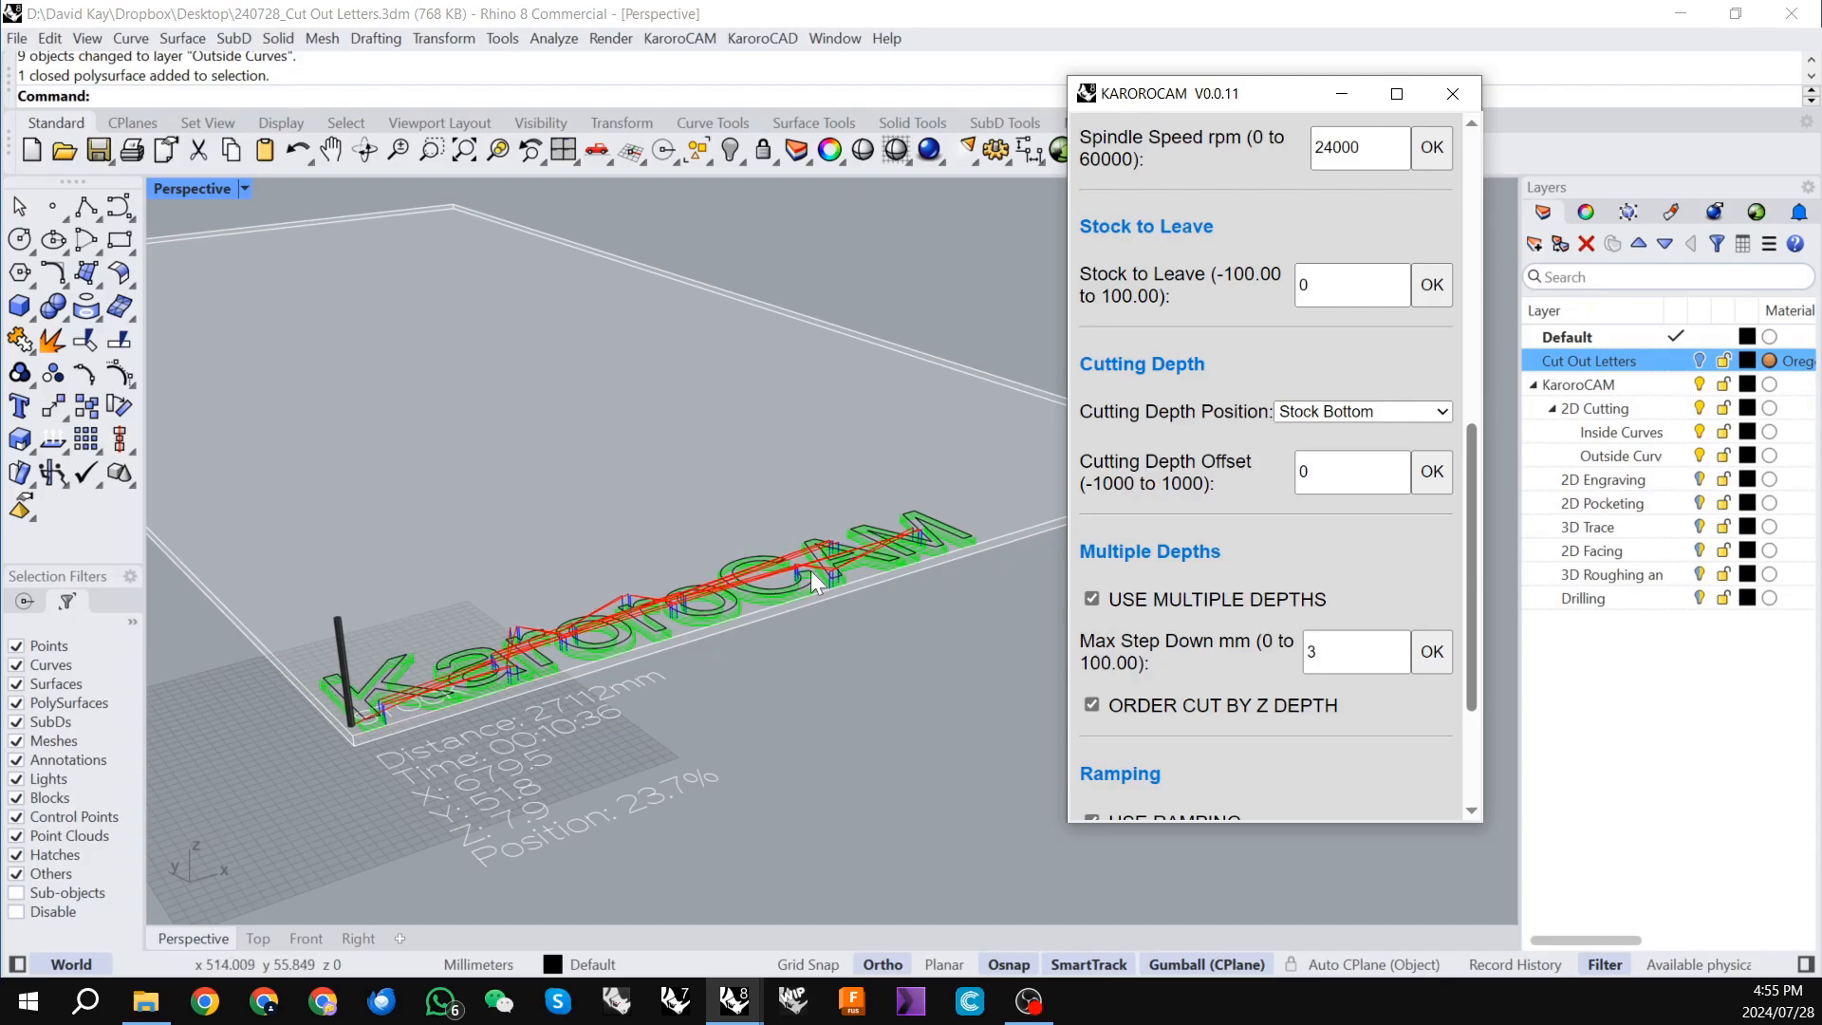
# Preview the router's movement along the depth-ordered toolpath, then pause it and restart it from the beginning.
pyautogui.scroll(10, 1259, 389)
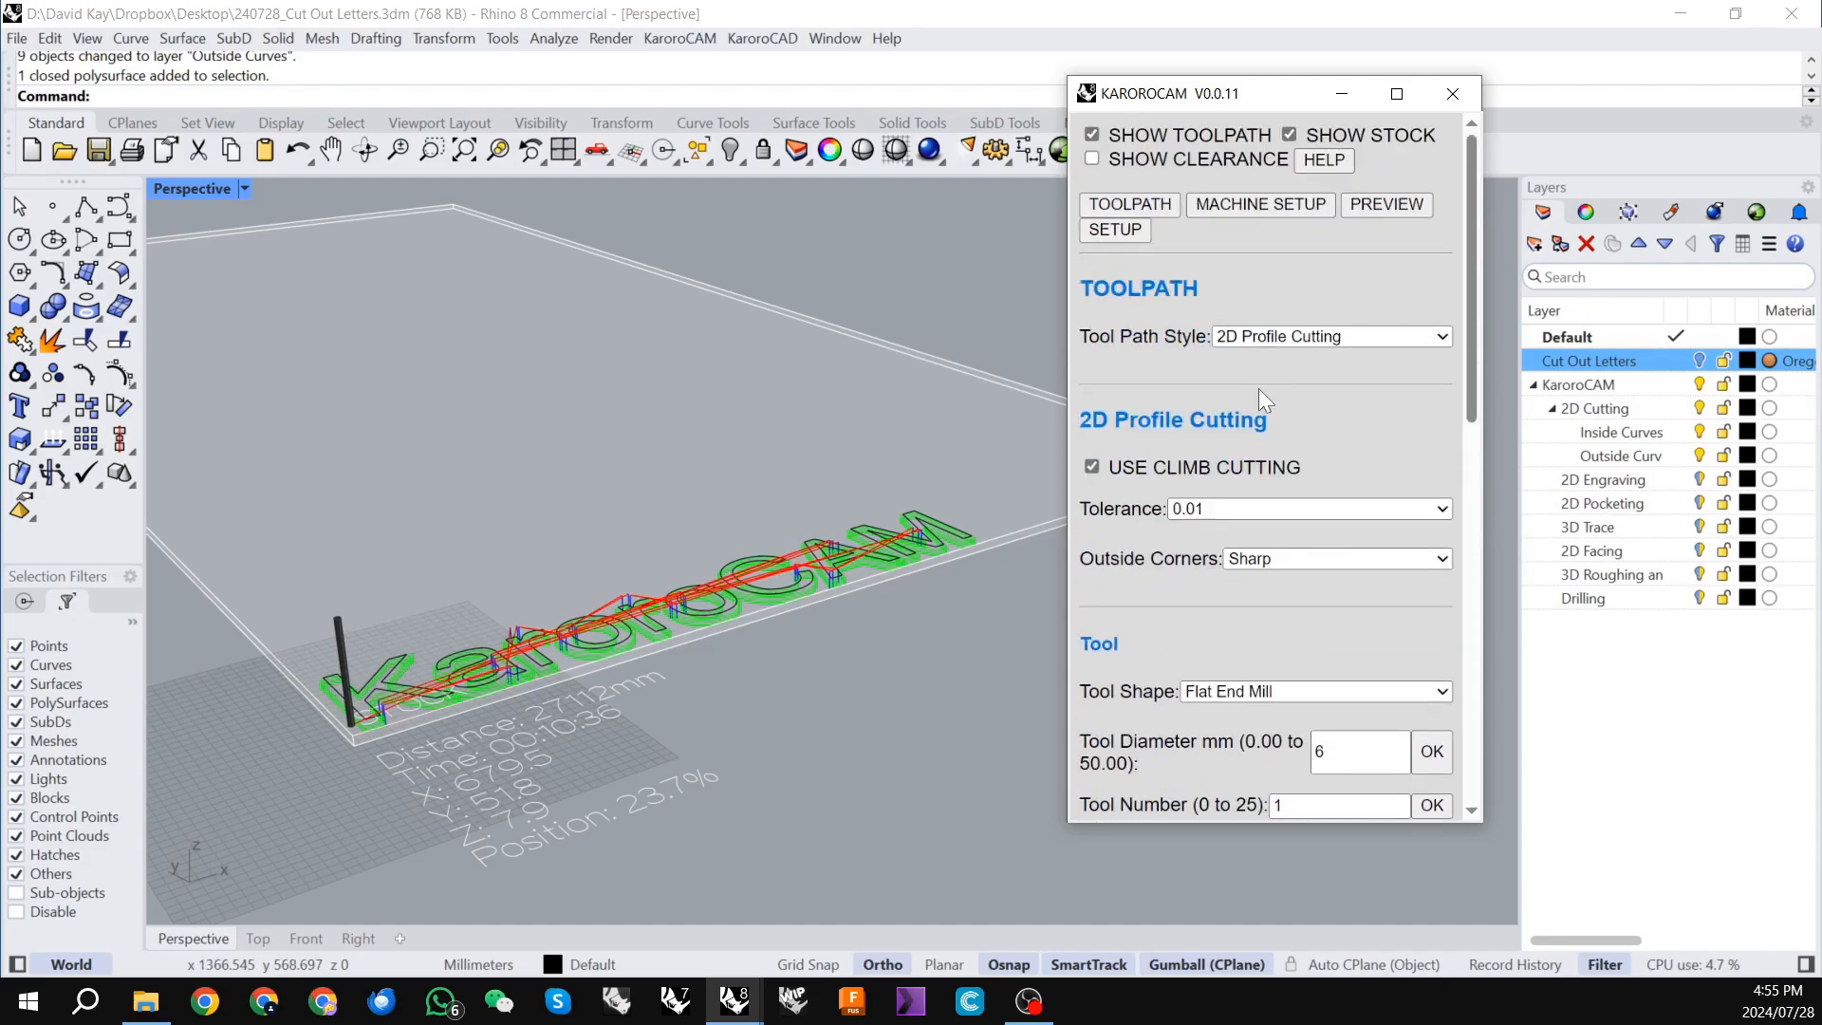
pyautogui.click(1375, 202)
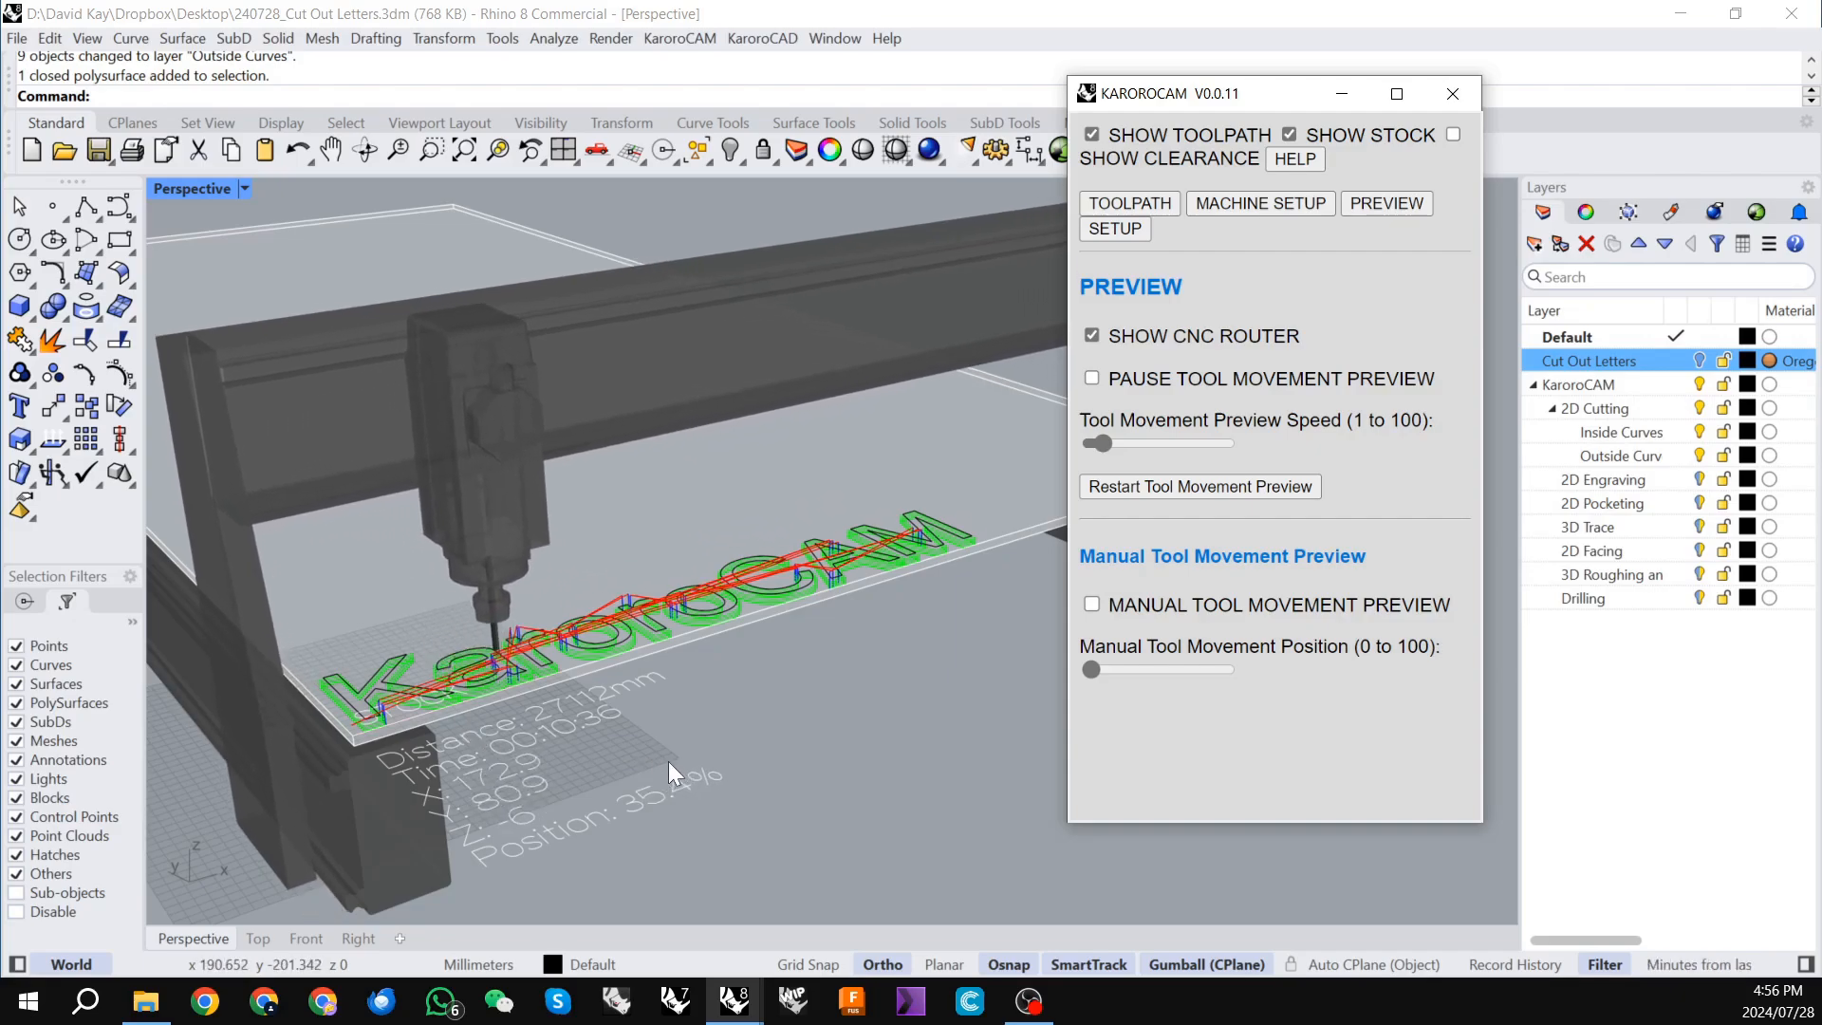
pyautogui.click(1092, 377)
pyautogui.click(1140, 488)
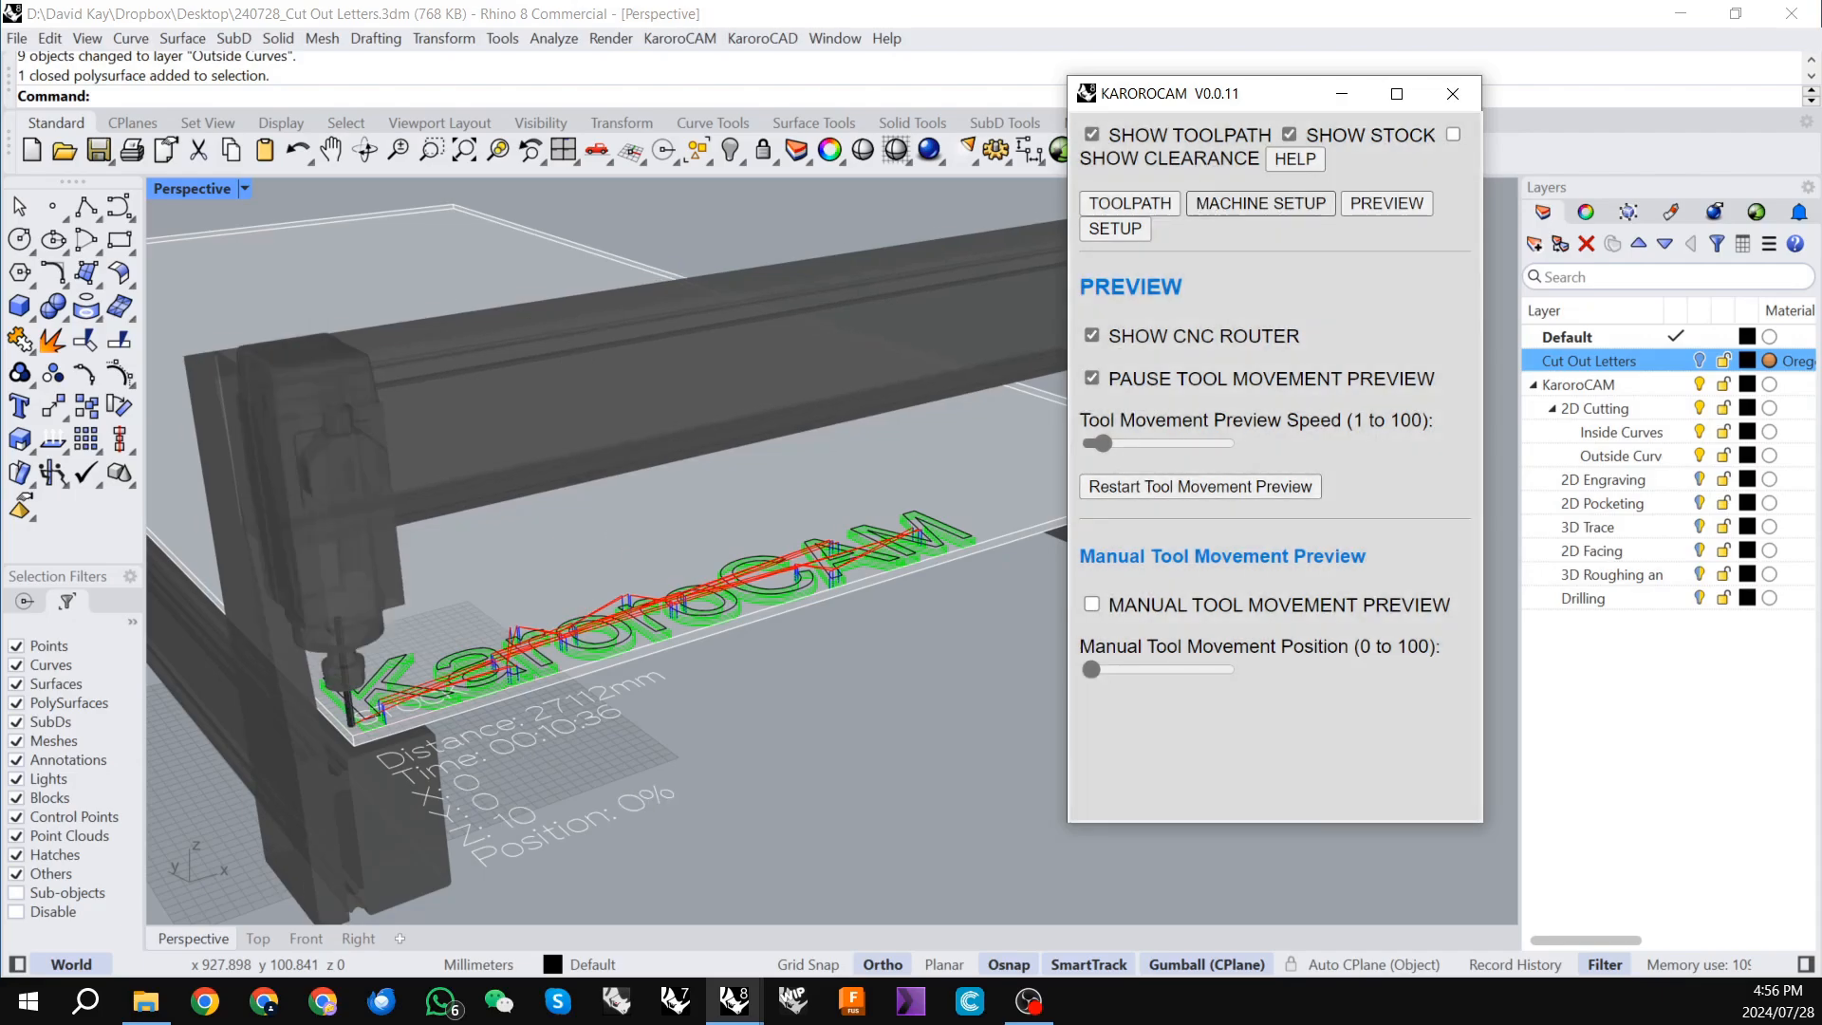
# Open post processing for the 2D profile cutting toolpath and choose the Rich Auto DSP post processor.
pyautogui.click(1139, 202)
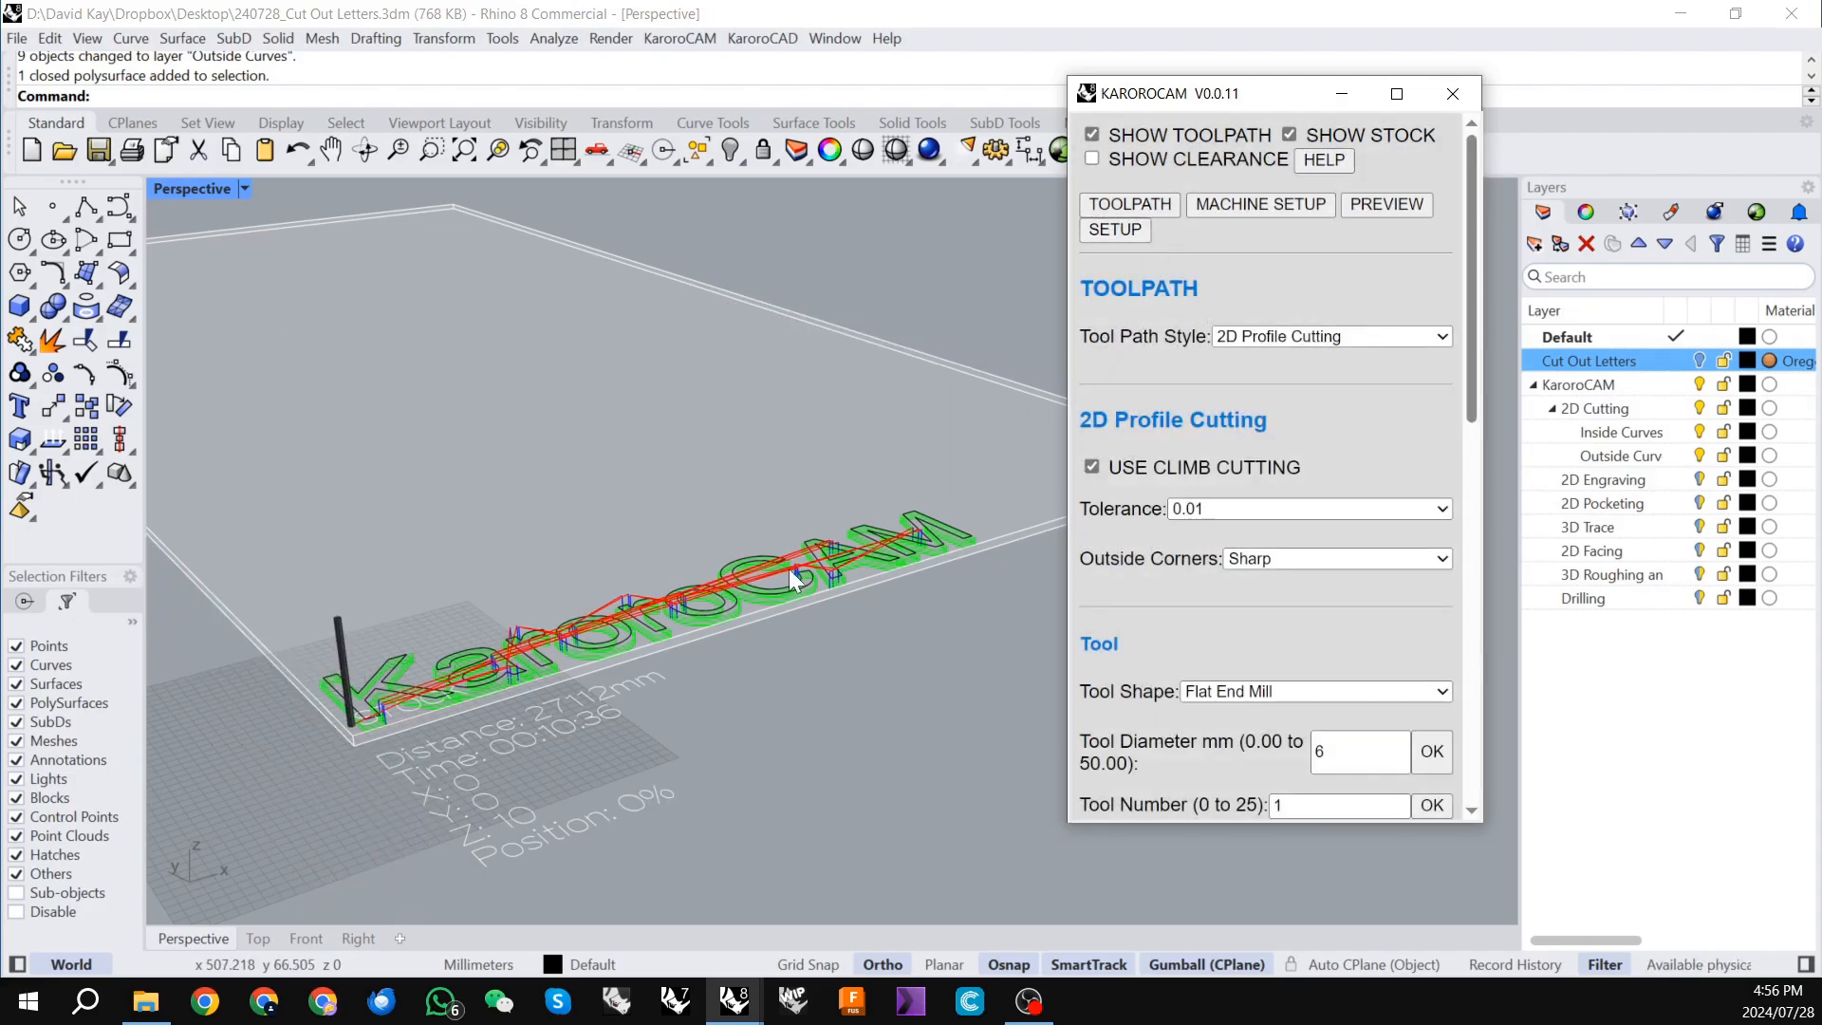
pyautogui.scroll(-10, 1244, 342)
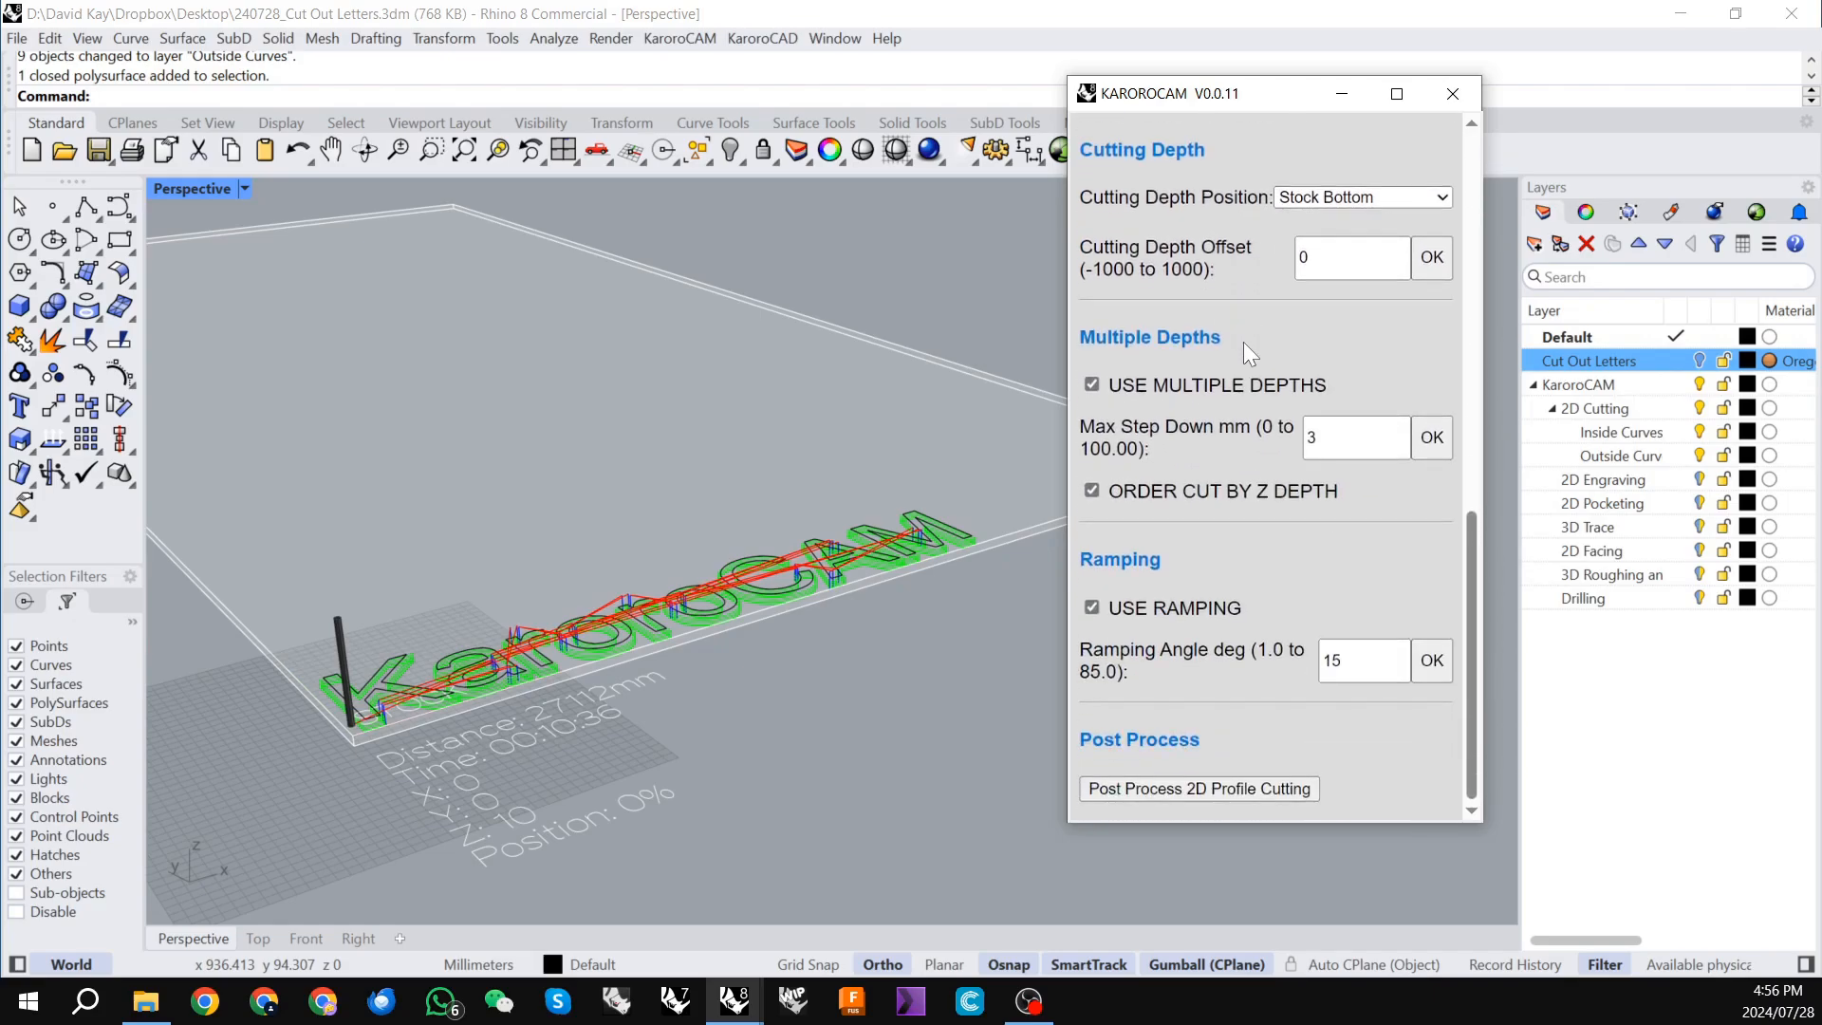
pyautogui.click(1188, 788)
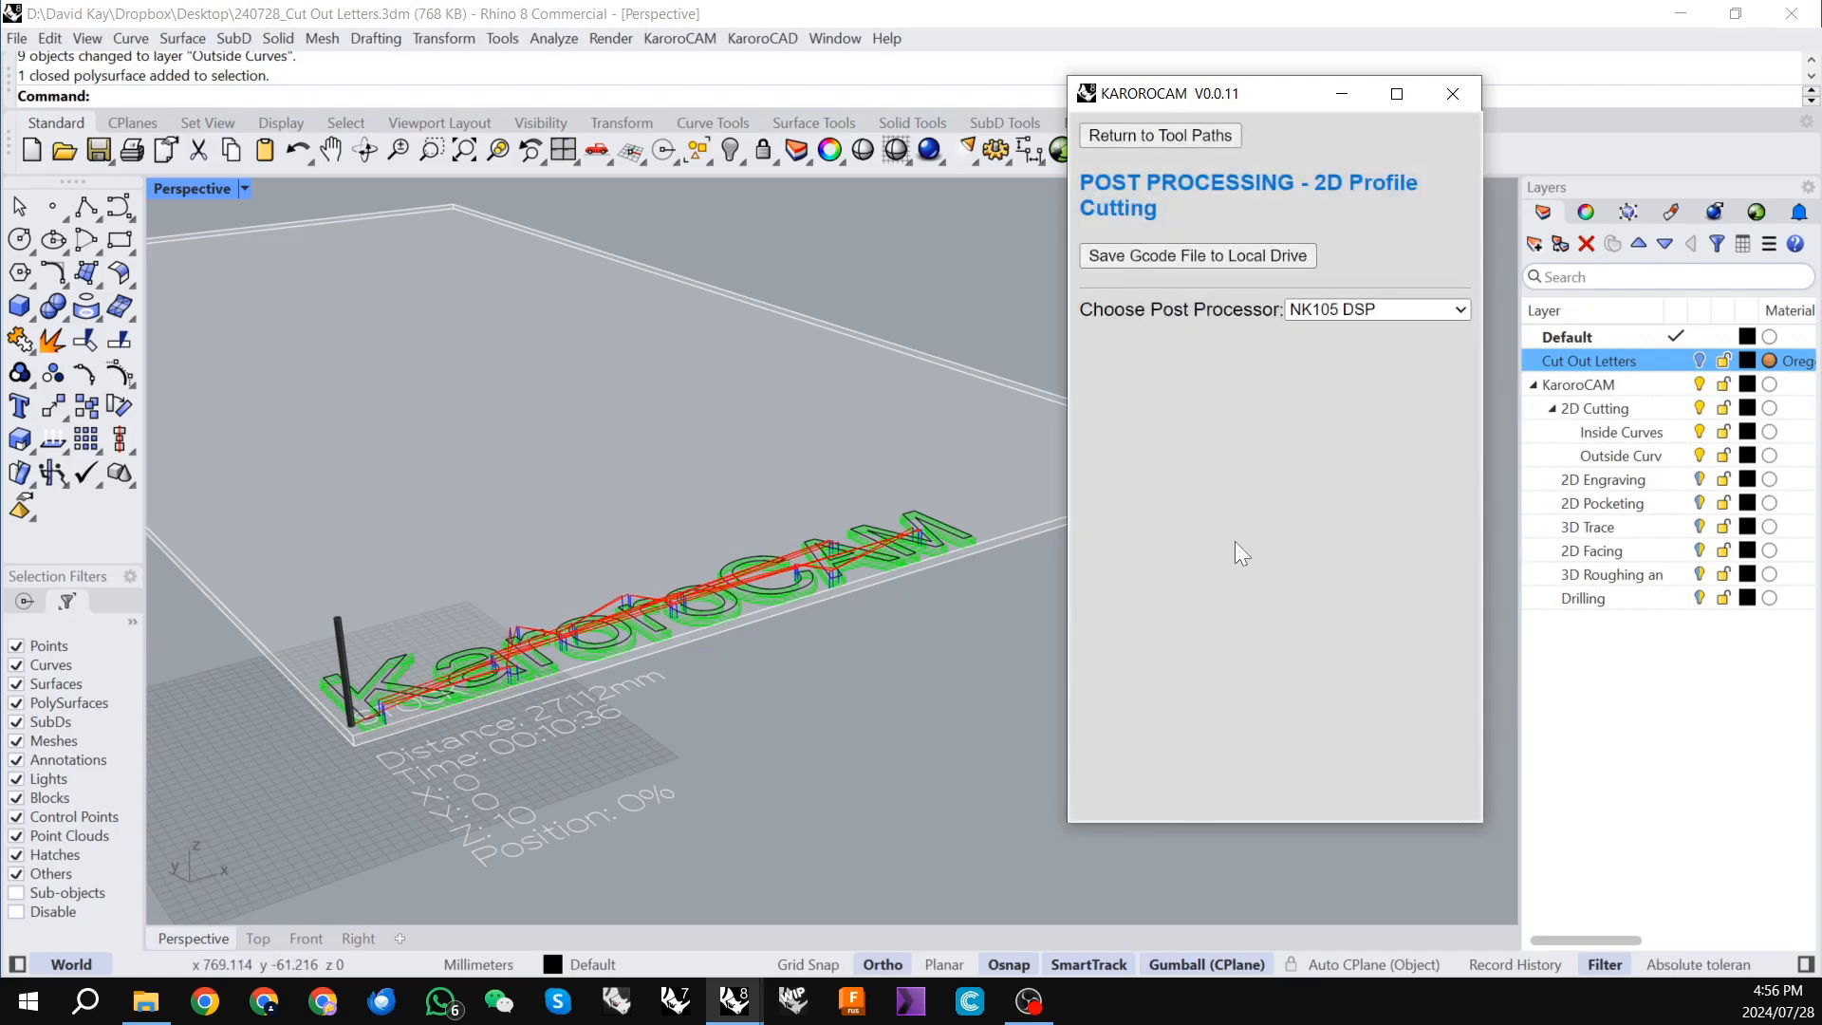
pyautogui.click(1380, 309)
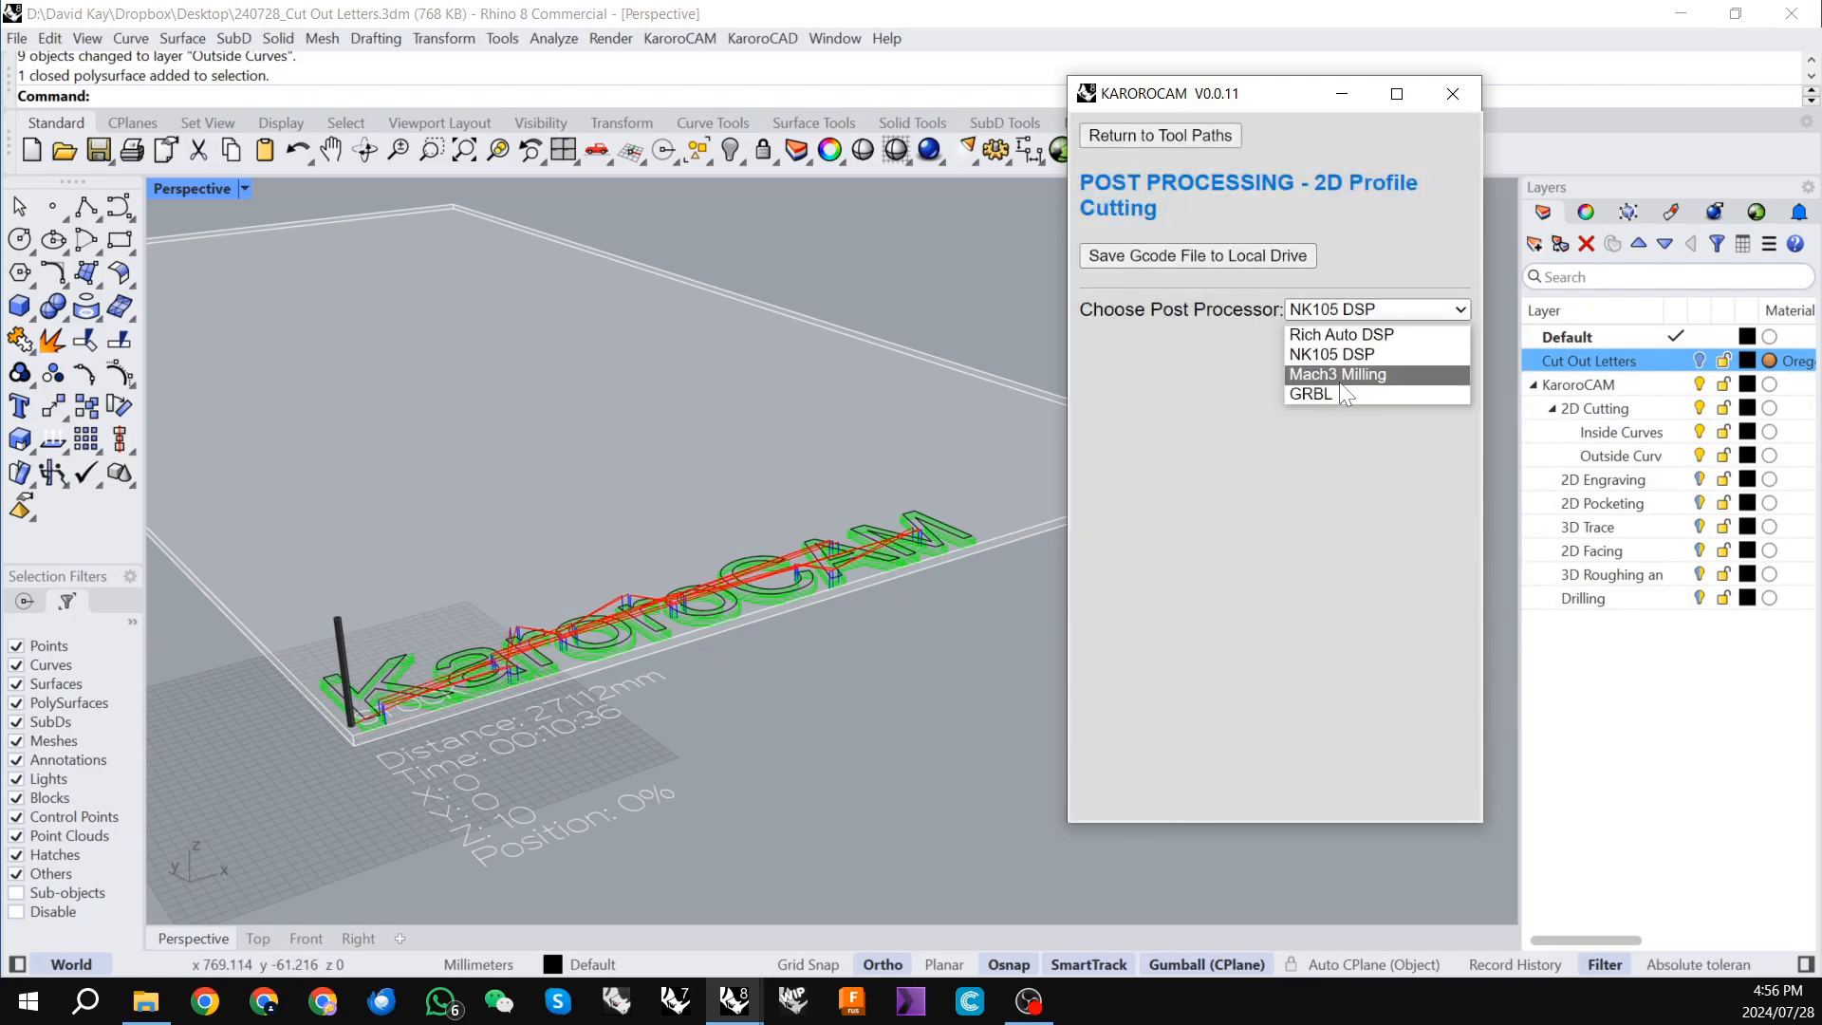
pyautogui.click(1369, 337)
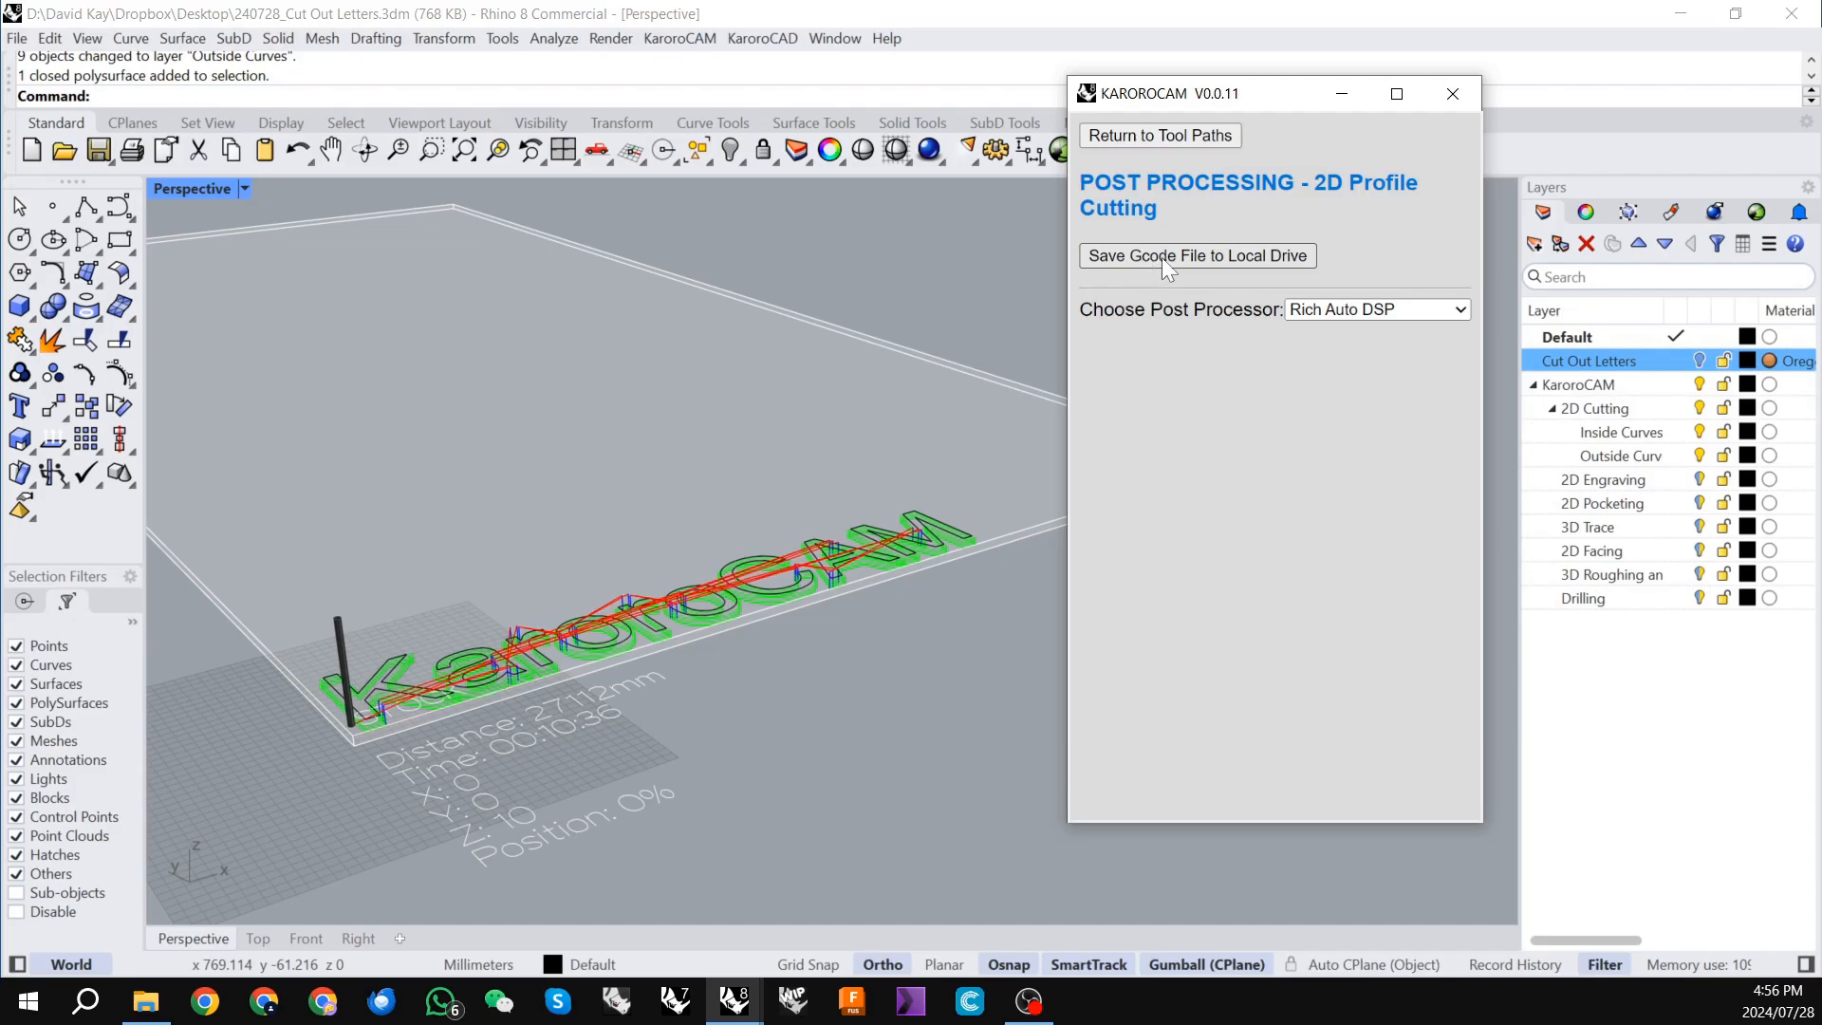
# Save the G-code to the Desktop as 240728_Cut Out Letters_2D Profile Cutting.cnc and dismiss the export message.
pyautogui.click(1188, 254)
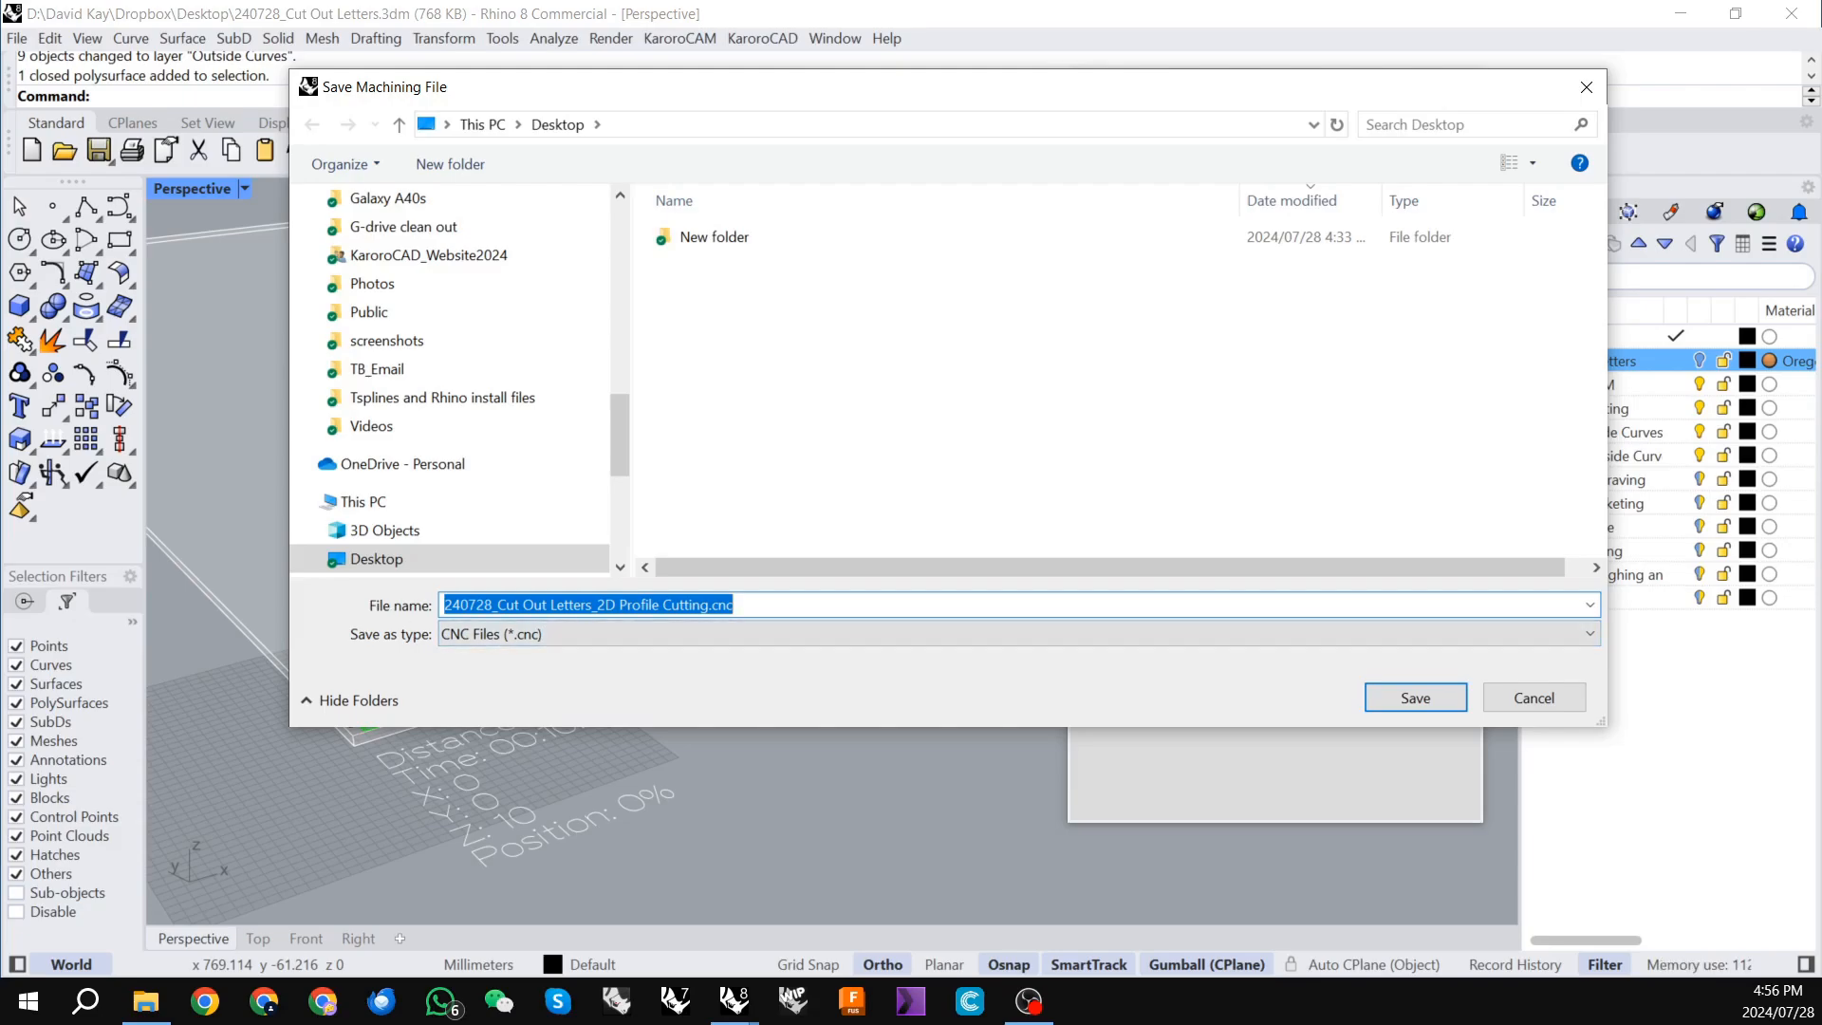
pyautogui.click(645, 605)
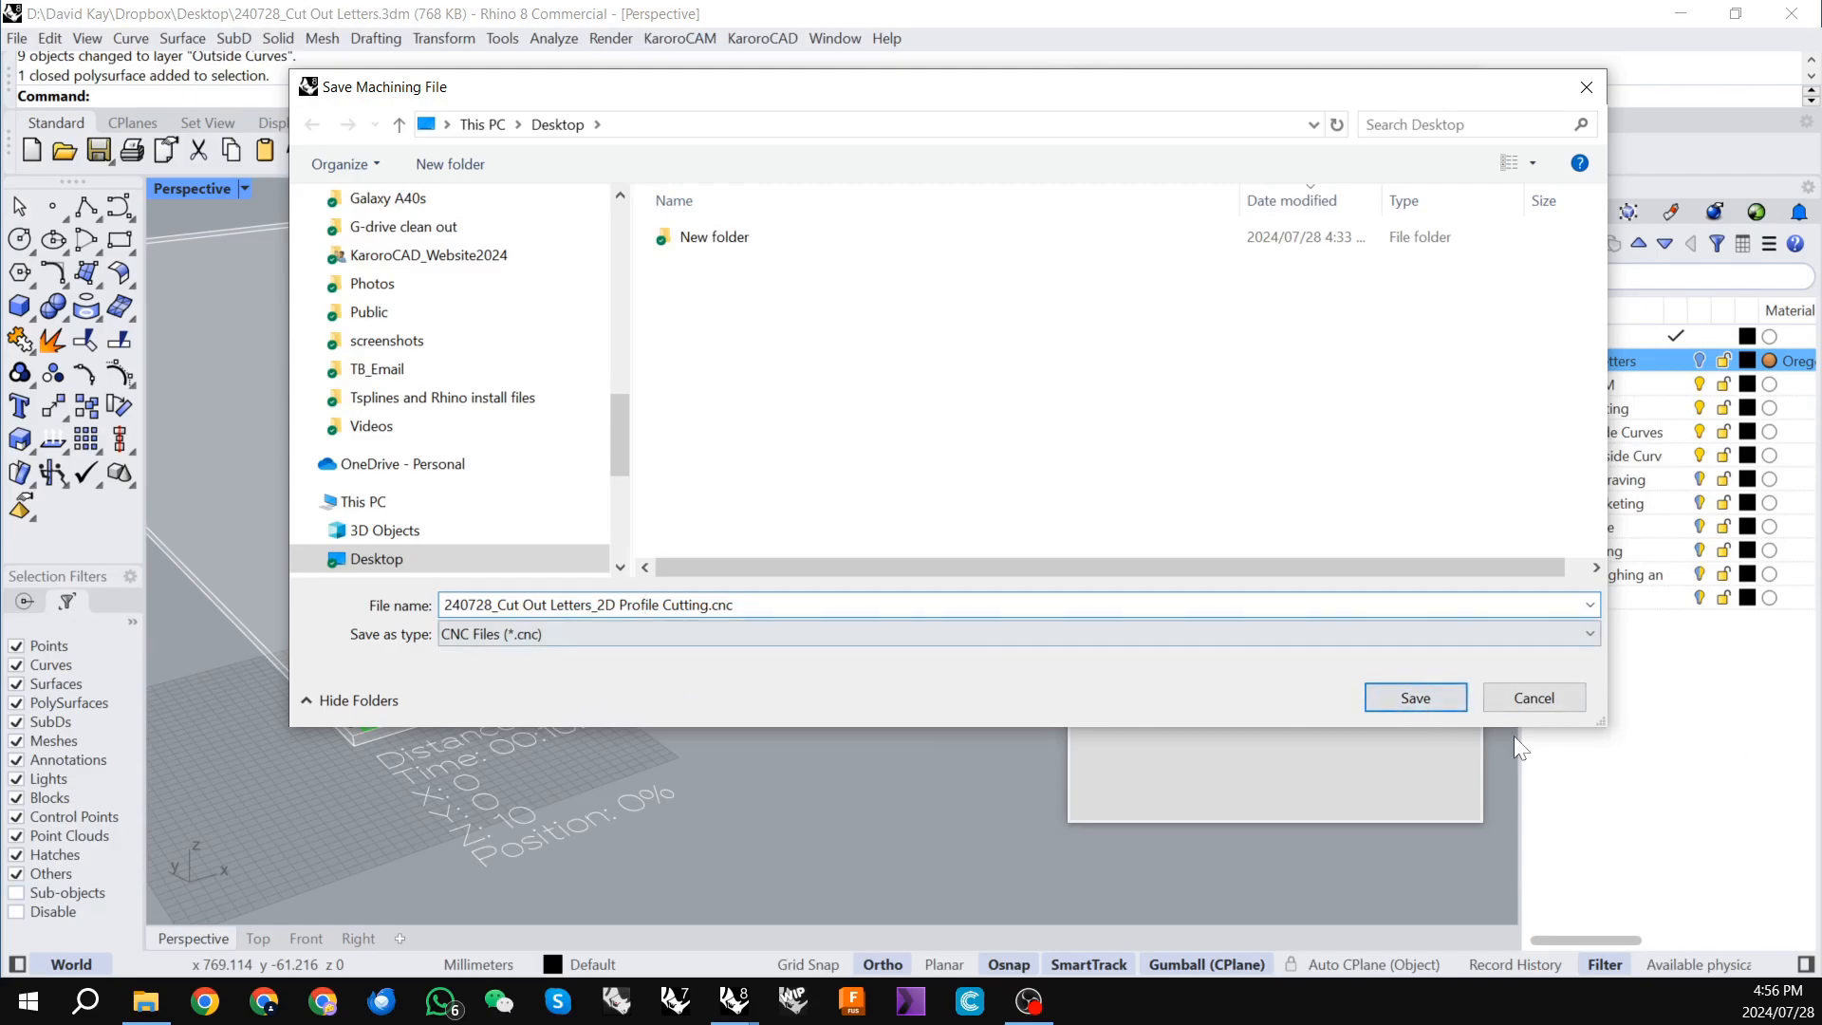
pyautogui.click(1415, 700)
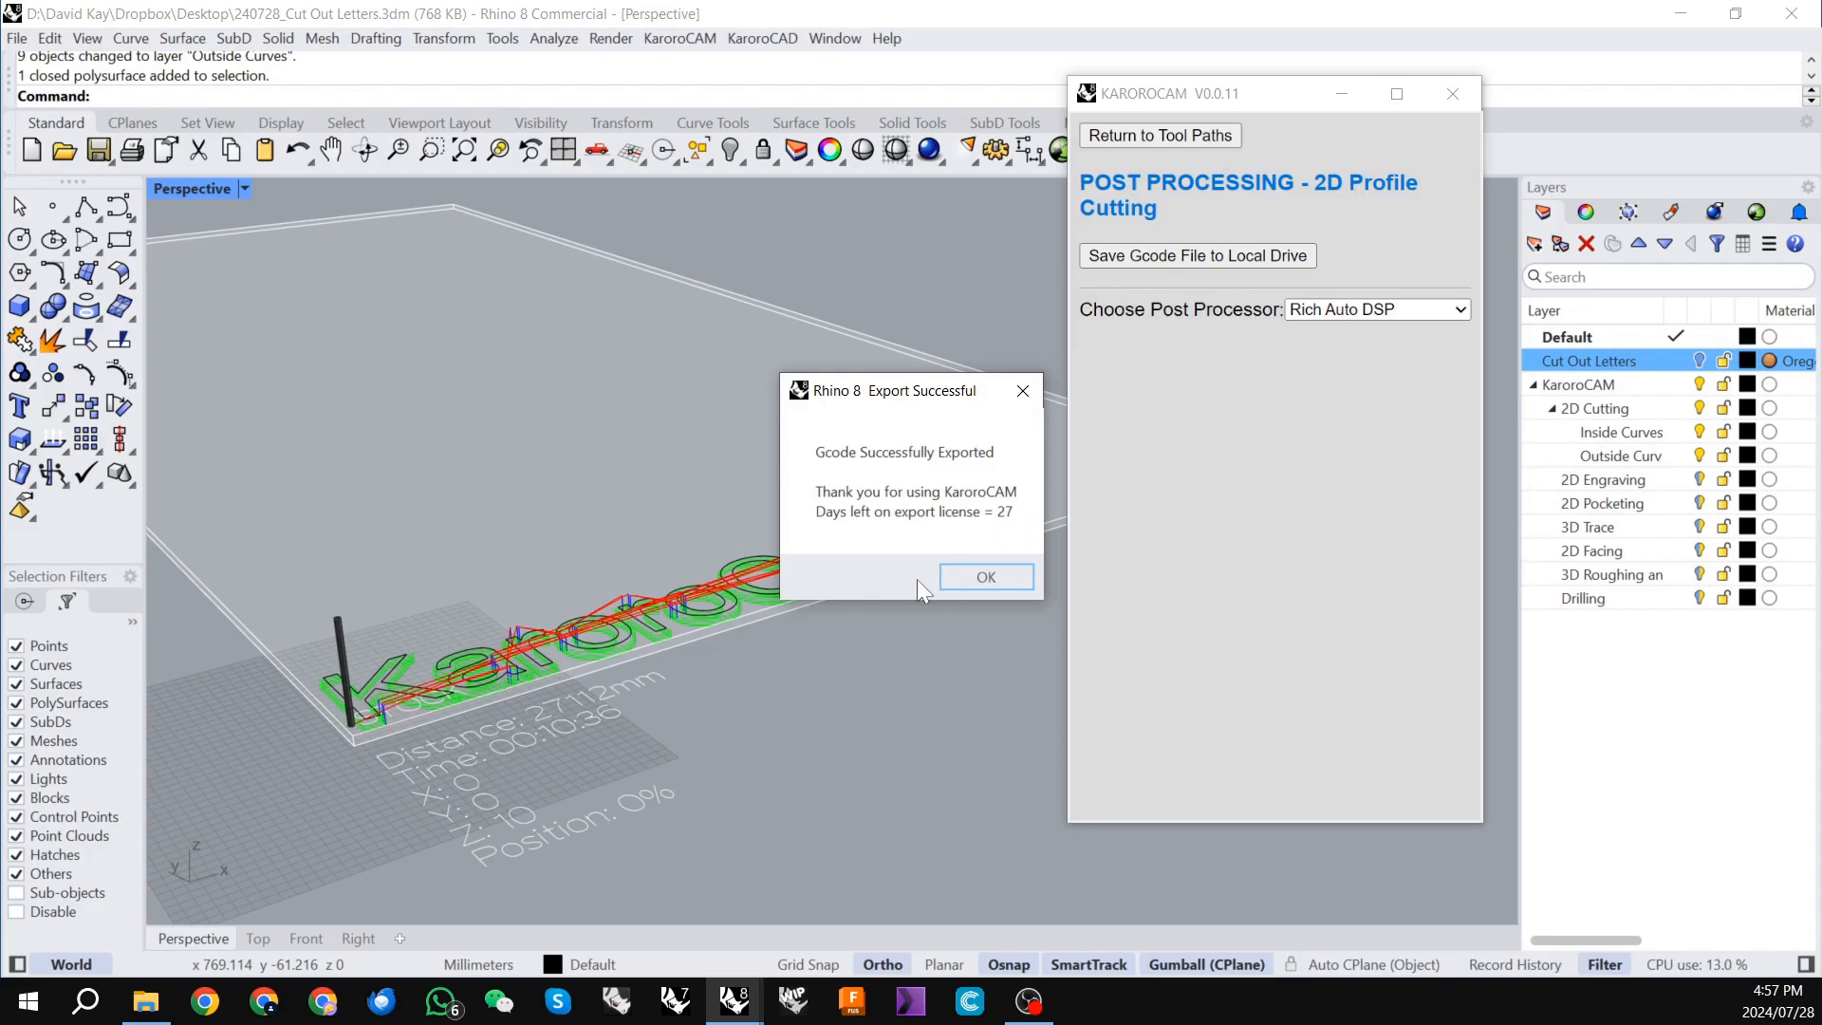
pyautogui.click(967, 588)
pyautogui.click(983, 573)
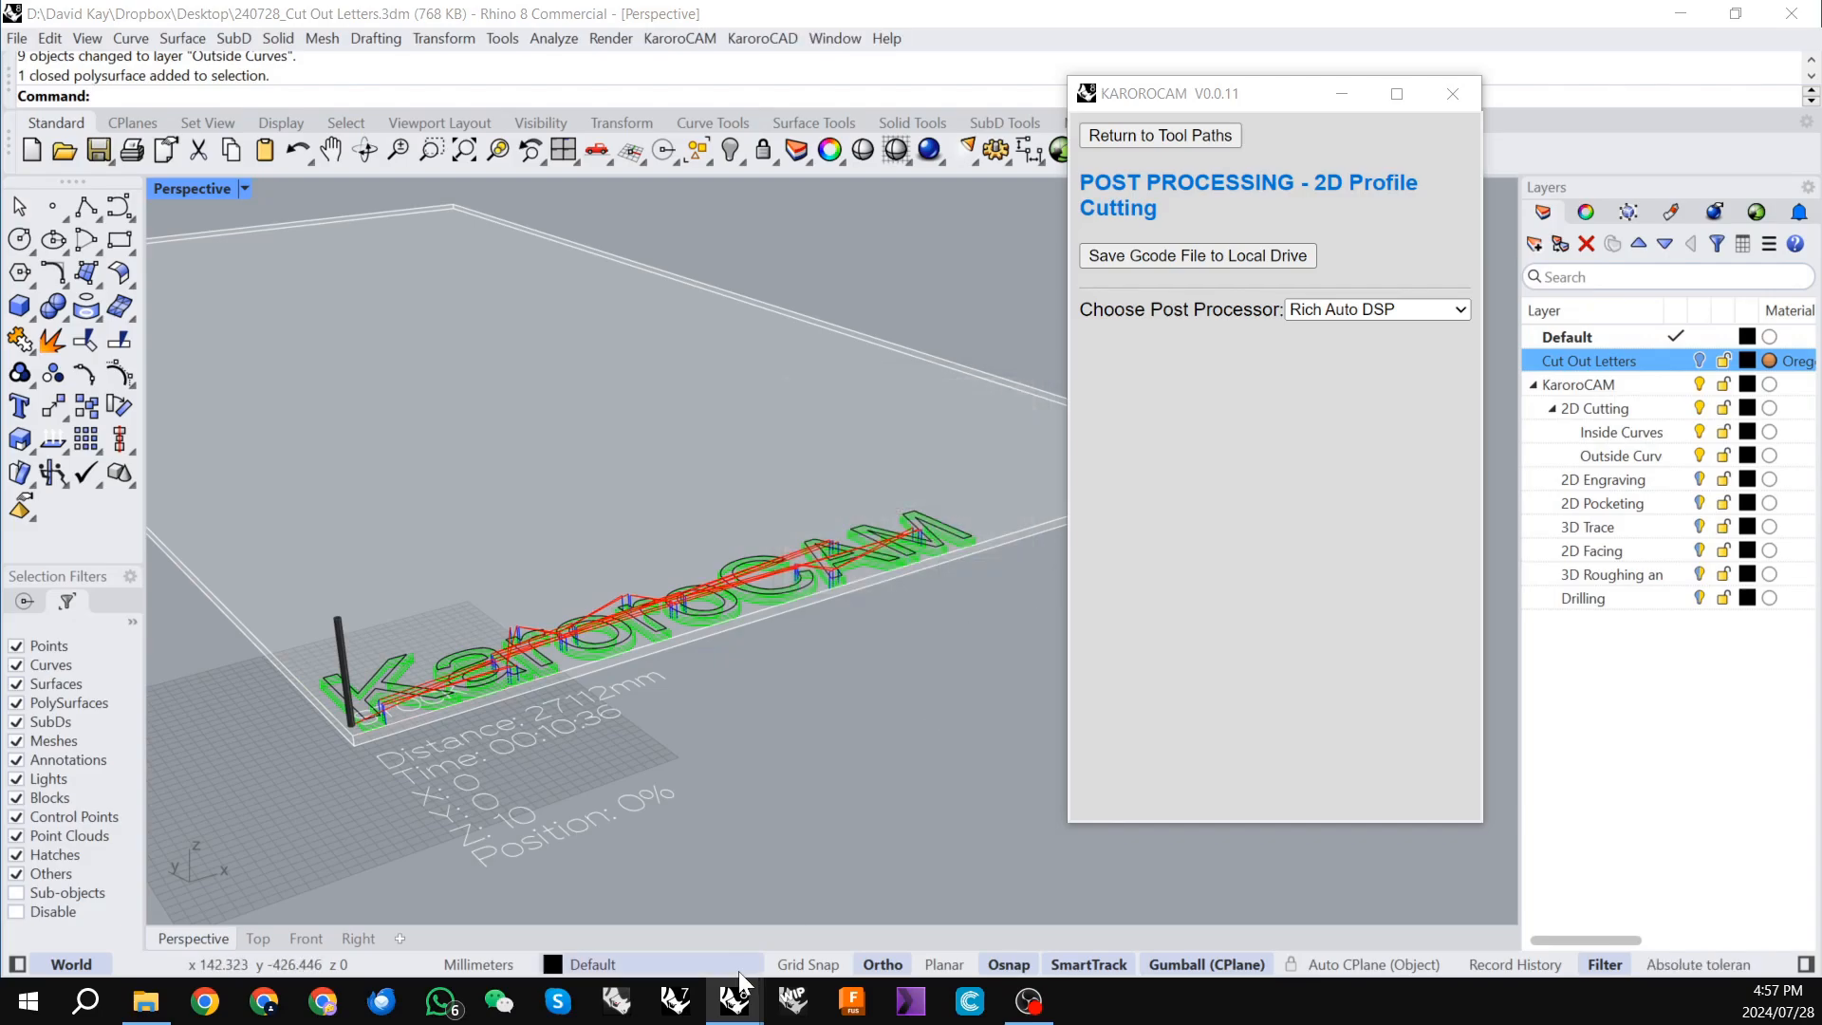
# Switch to File Explorer, go to the Desktop folder and open 240728_Cut Out Letters_2D Profile Cutting.cnc in Notepad.
pyautogui.click(145, 1002)
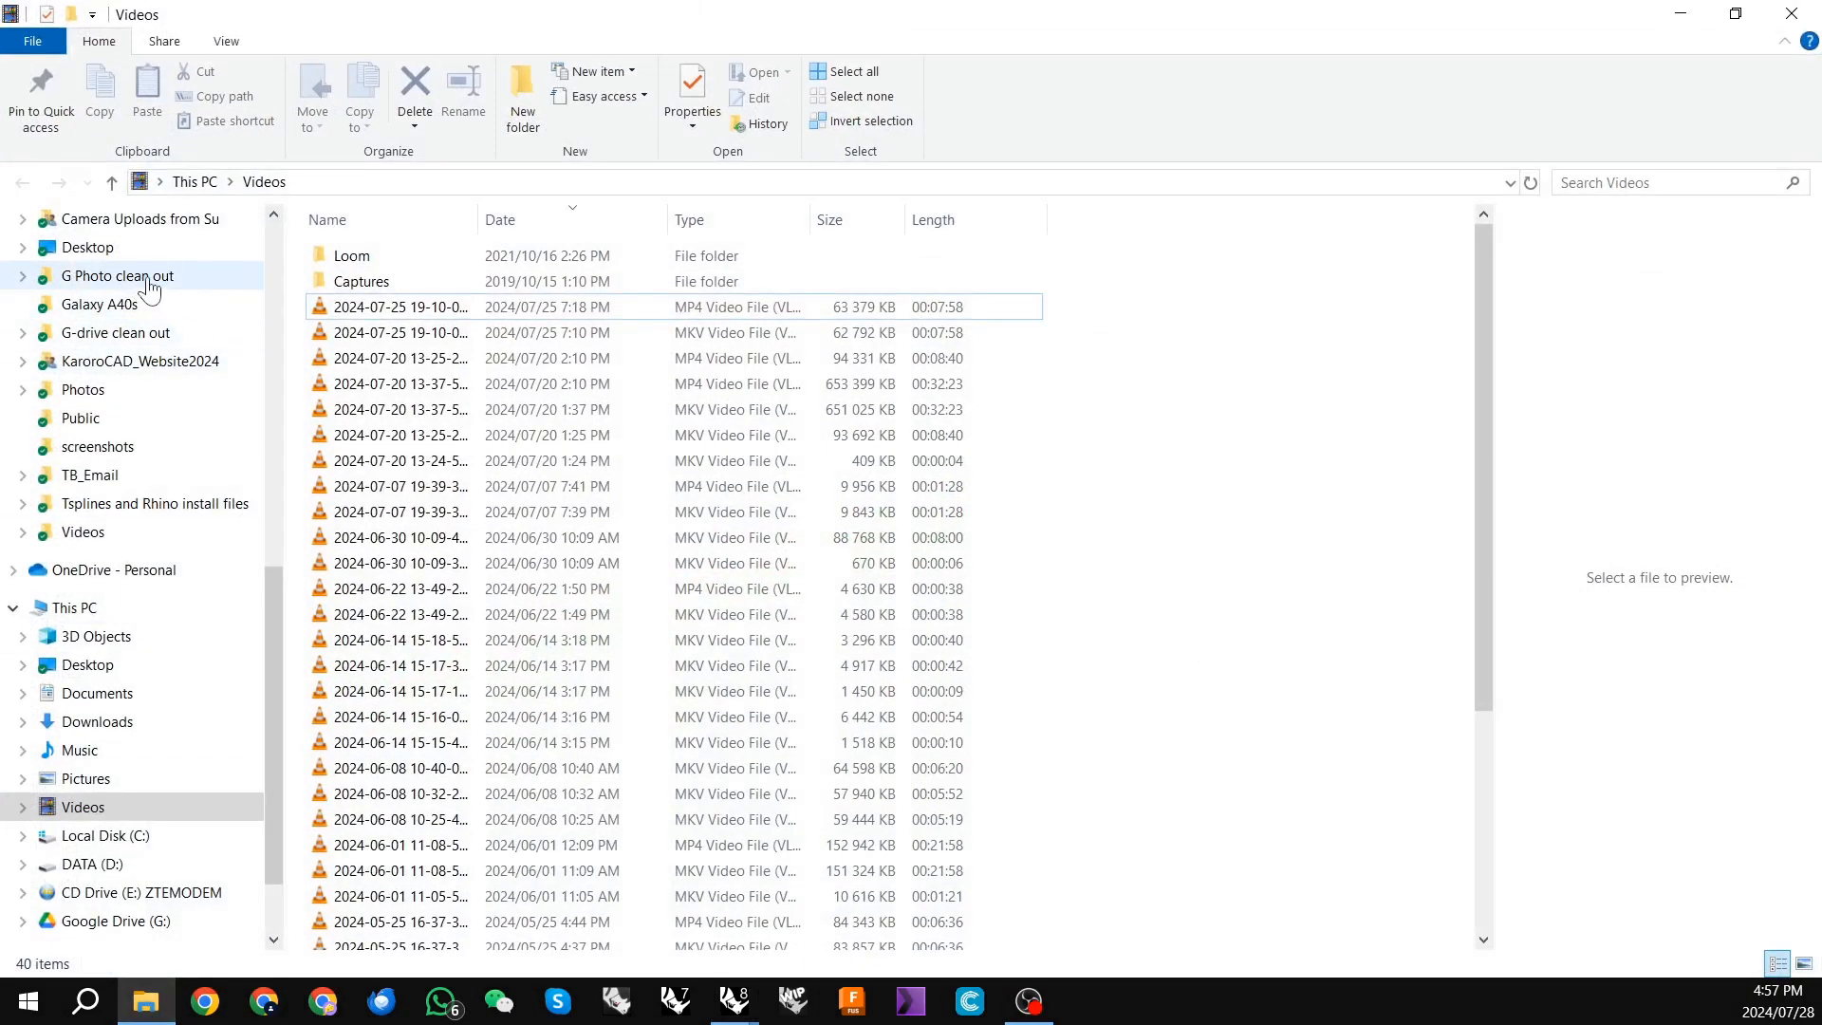
pyautogui.moveTo(271, 593); pyautogui.dragTo(281, 237)
pyautogui.click(88, 267)
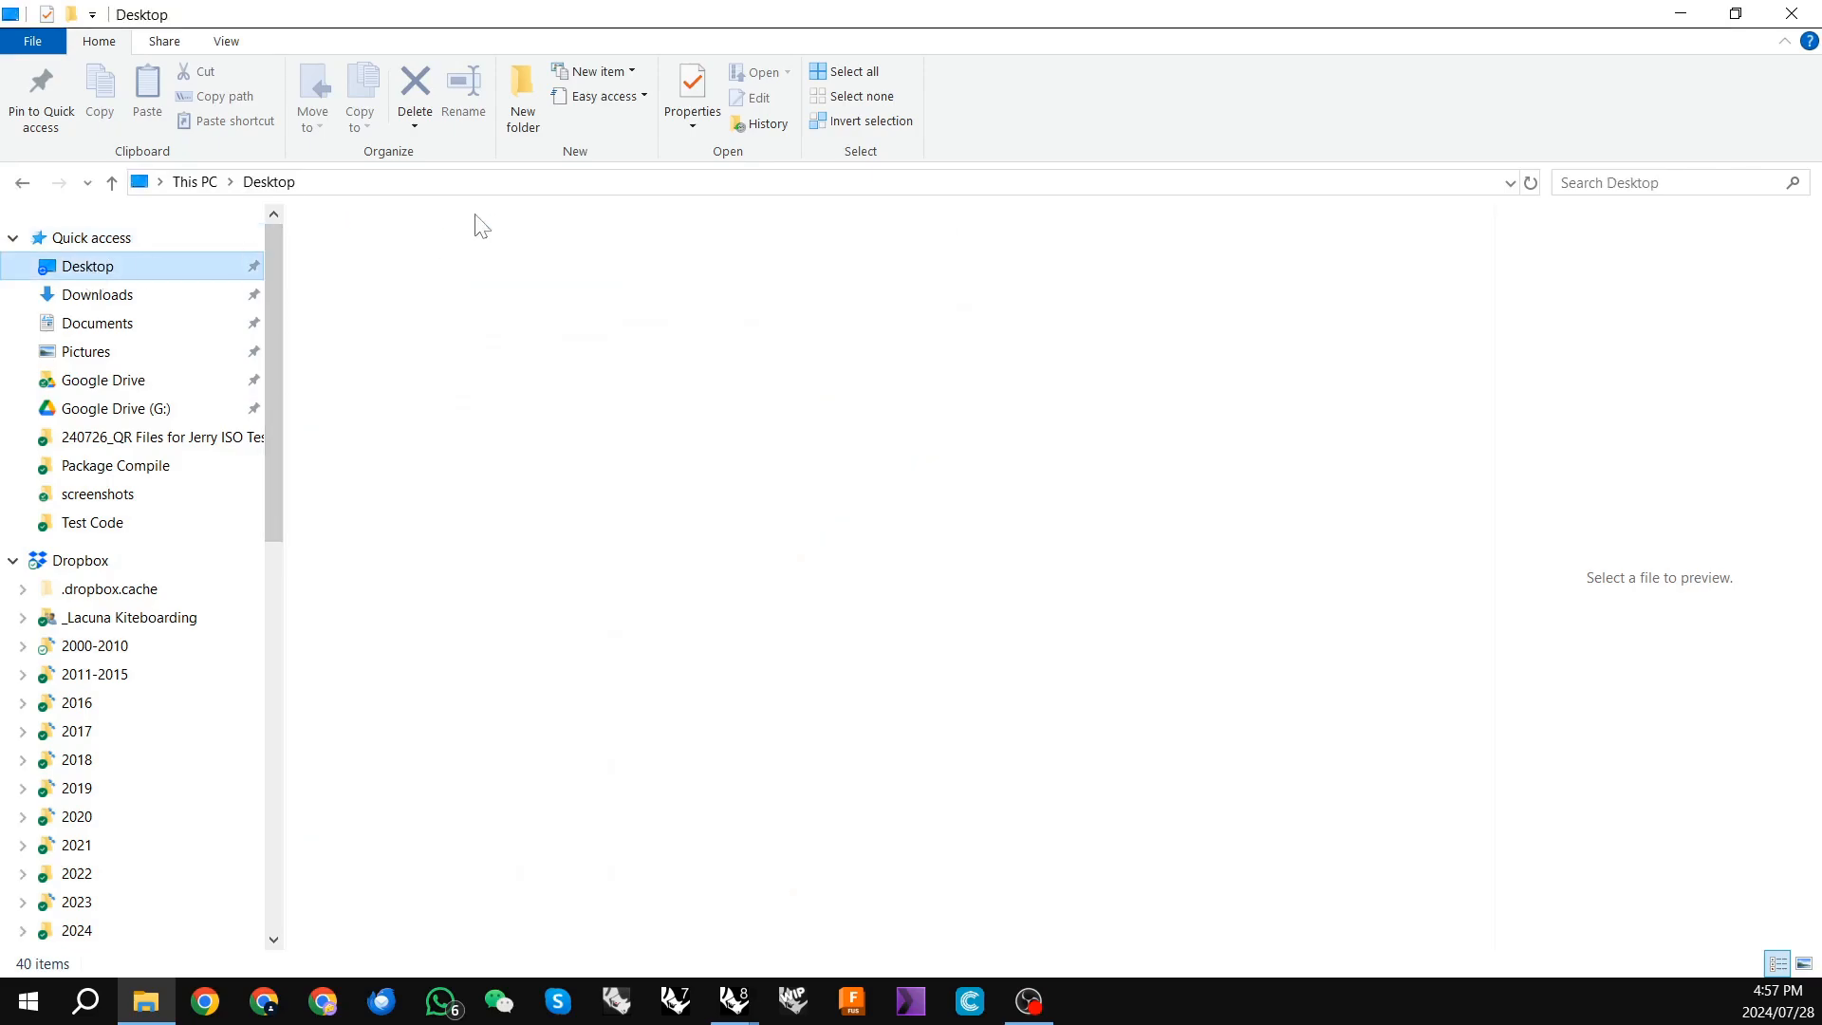
pyautogui.click(435, 255)
pyautogui.doubleClick(434, 255)
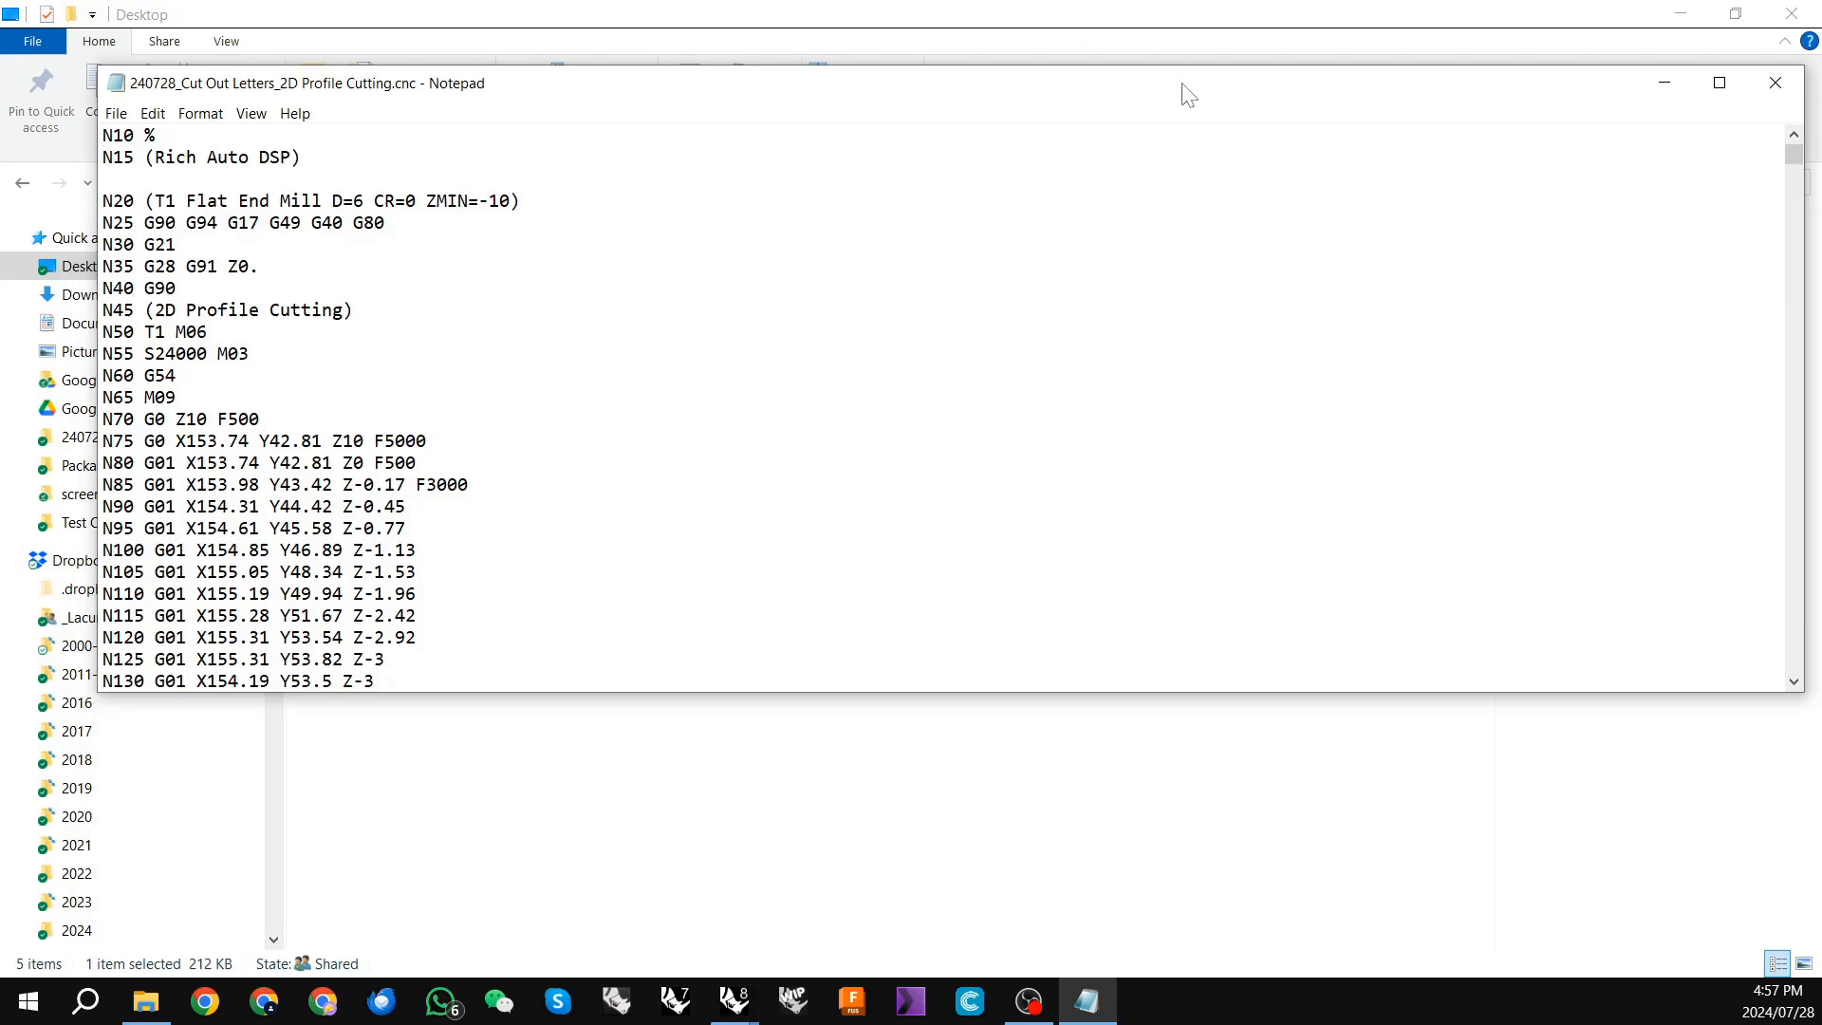
# Narrow and reposition the Notepad window, read through the G-code lines and return to the start of the file.
pyautogui.moveTo(1180, 89); pyautogui.dragTo(1152, 89)
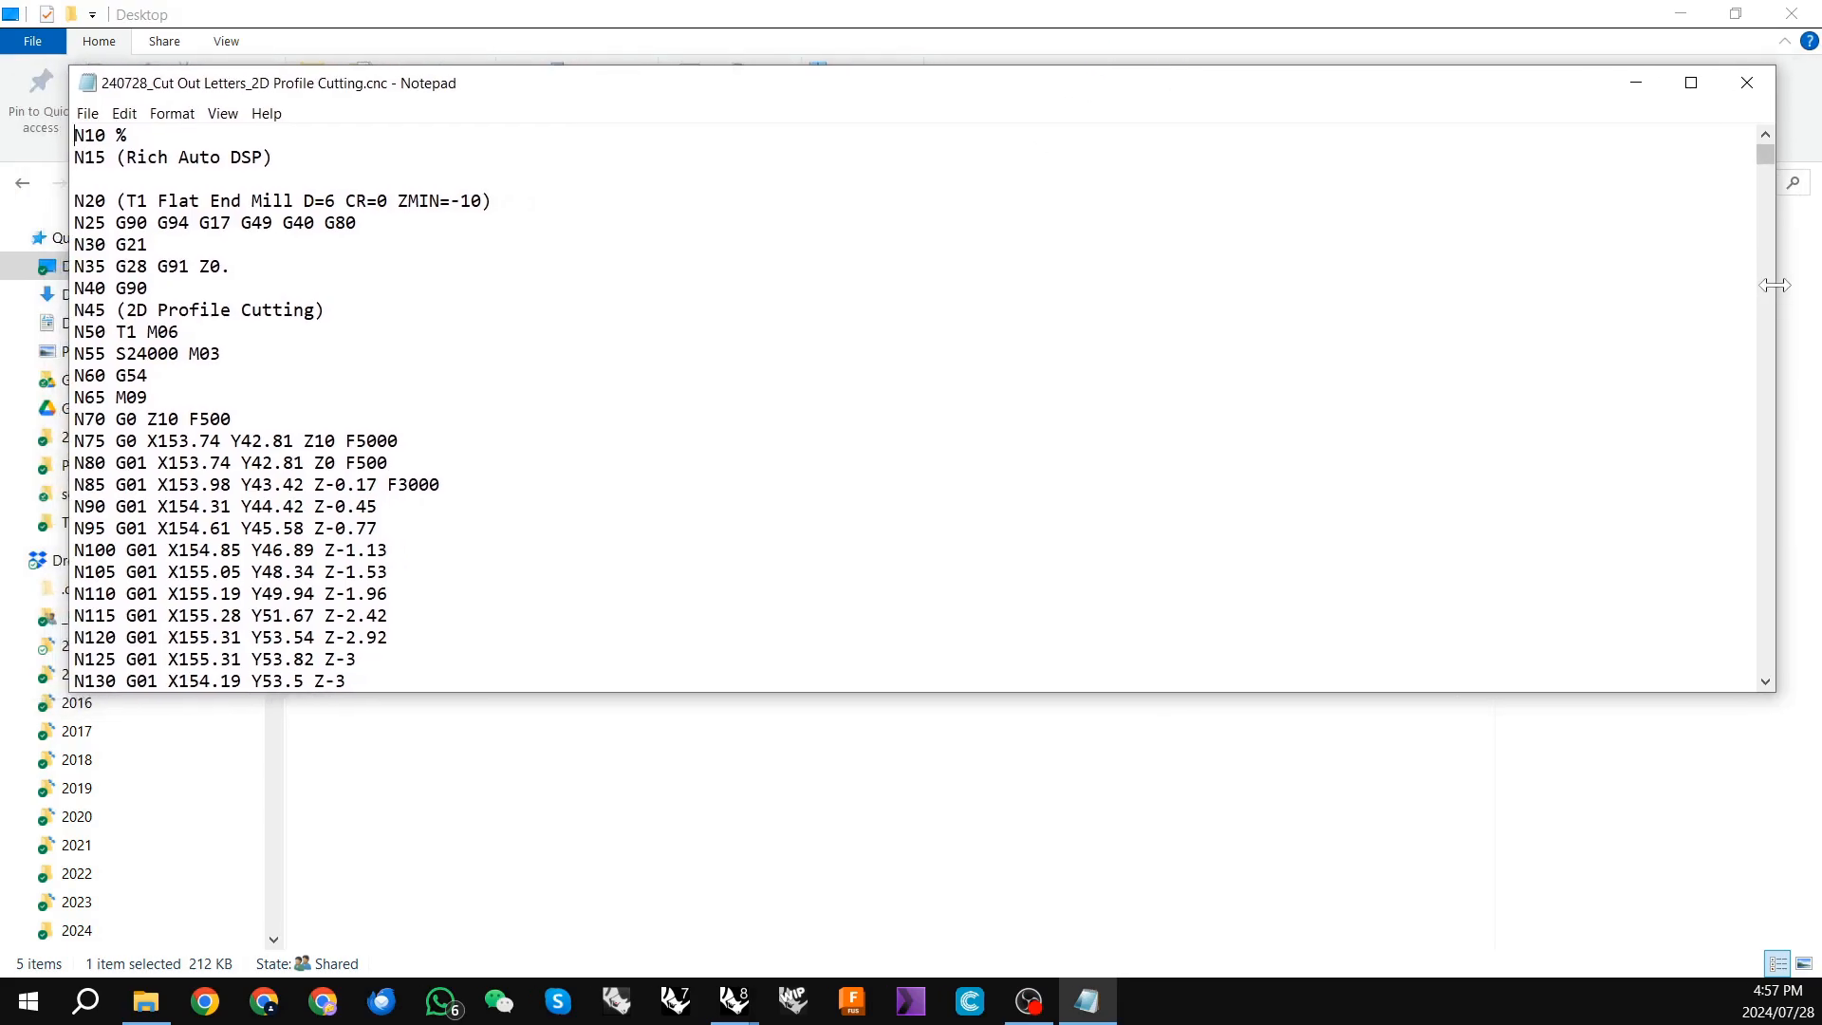
pyautogui.moveTo(1773, 296); pyautogui.dragTo(964, 296)
pyautogui.moveTo(547, 92); pyautogui.dragTo(1029, 82)
pyautogui.scroll(-14, 996, 399)
pyautogui.scroll(-16, 996, 399)
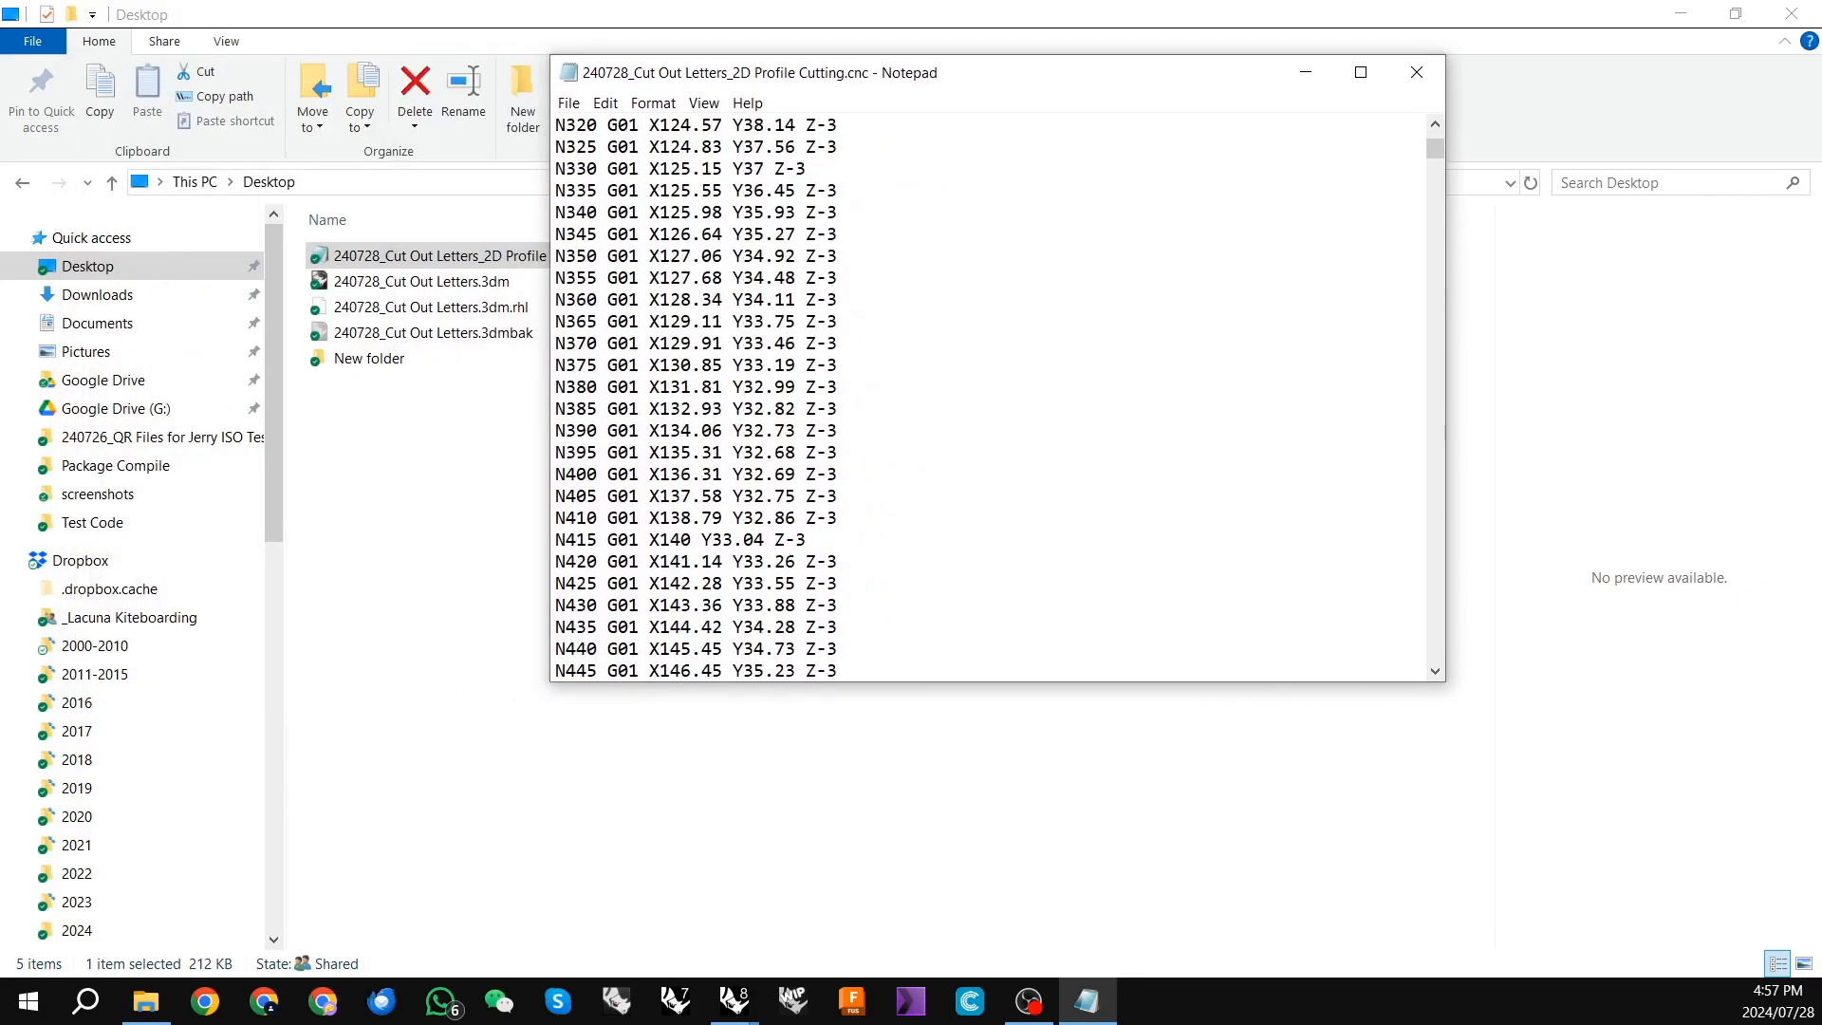
pyautogui.moveTo(1439, 150)
pyautogui.mouseDown()
pyautogui.moveTo(1407, 472)
pyautogui.moveTo(1426, 672)
pyautogui.moveTo(1439, 127)
pyautogui.mouseUp()
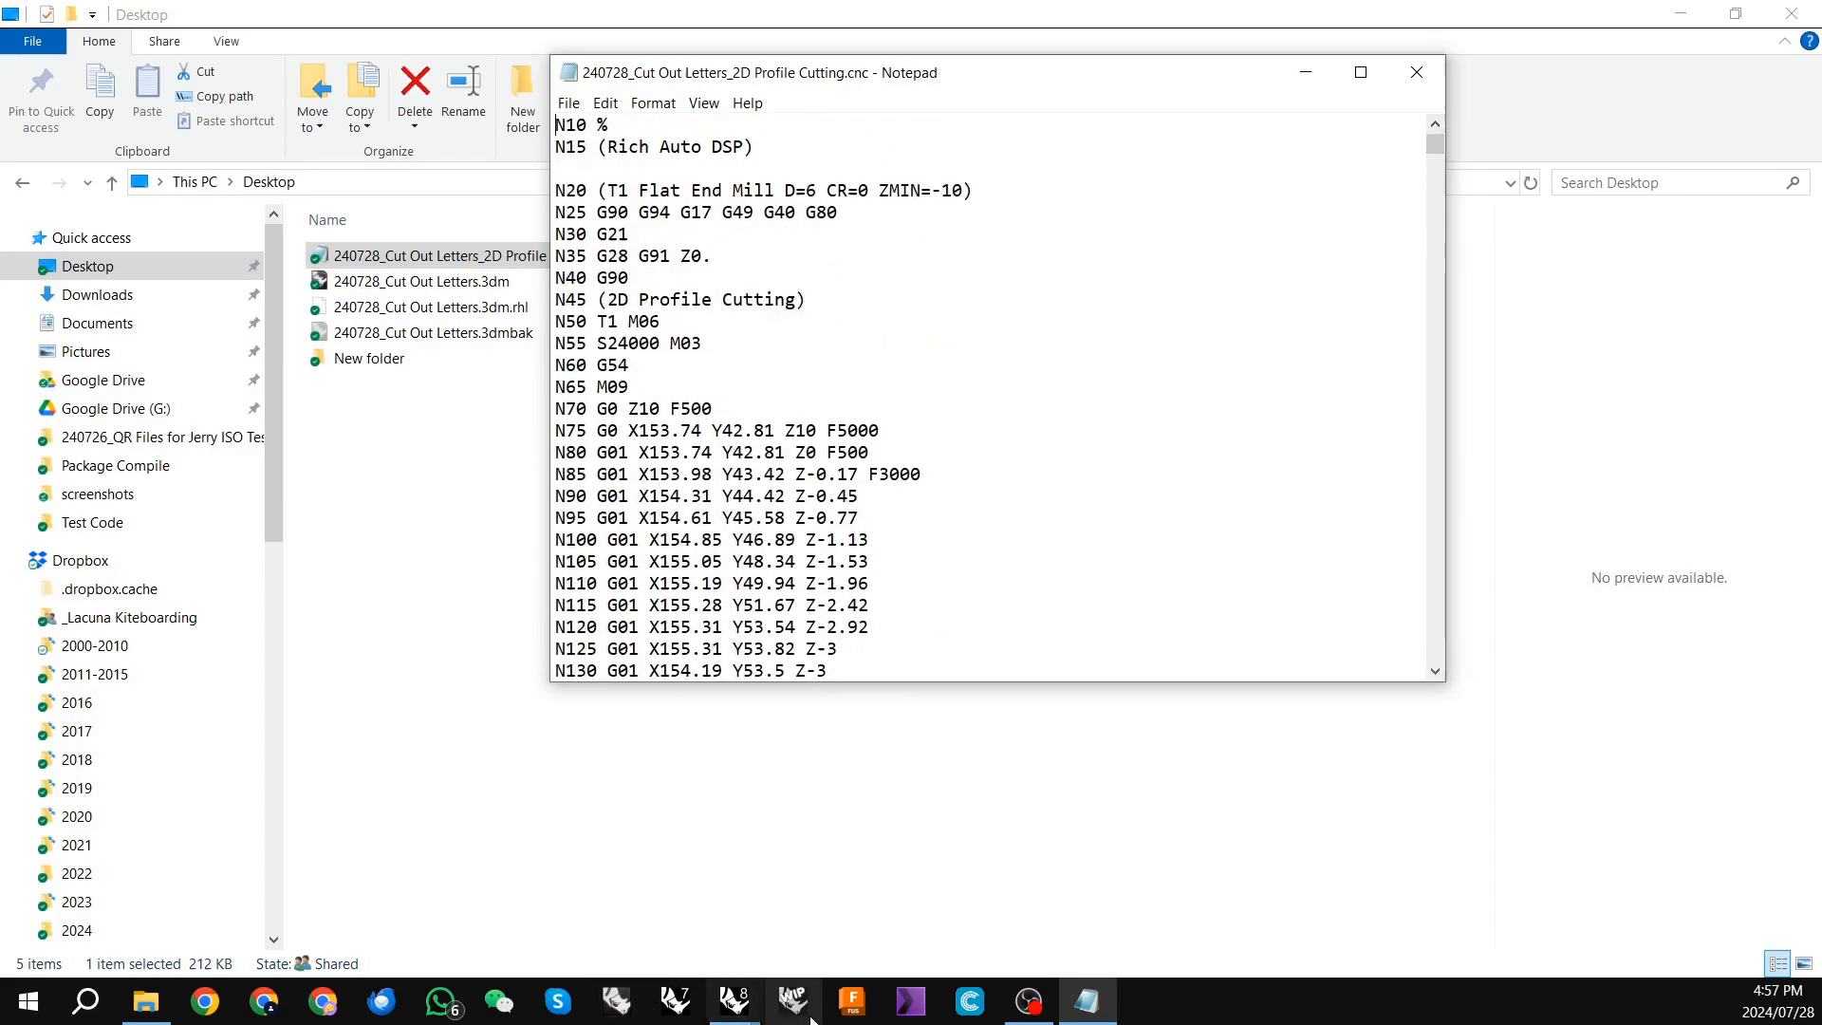
# Switch back to Rhino and set the Perspective viewport to the Rendered display mode.
pyautogui.click(733, 1001)
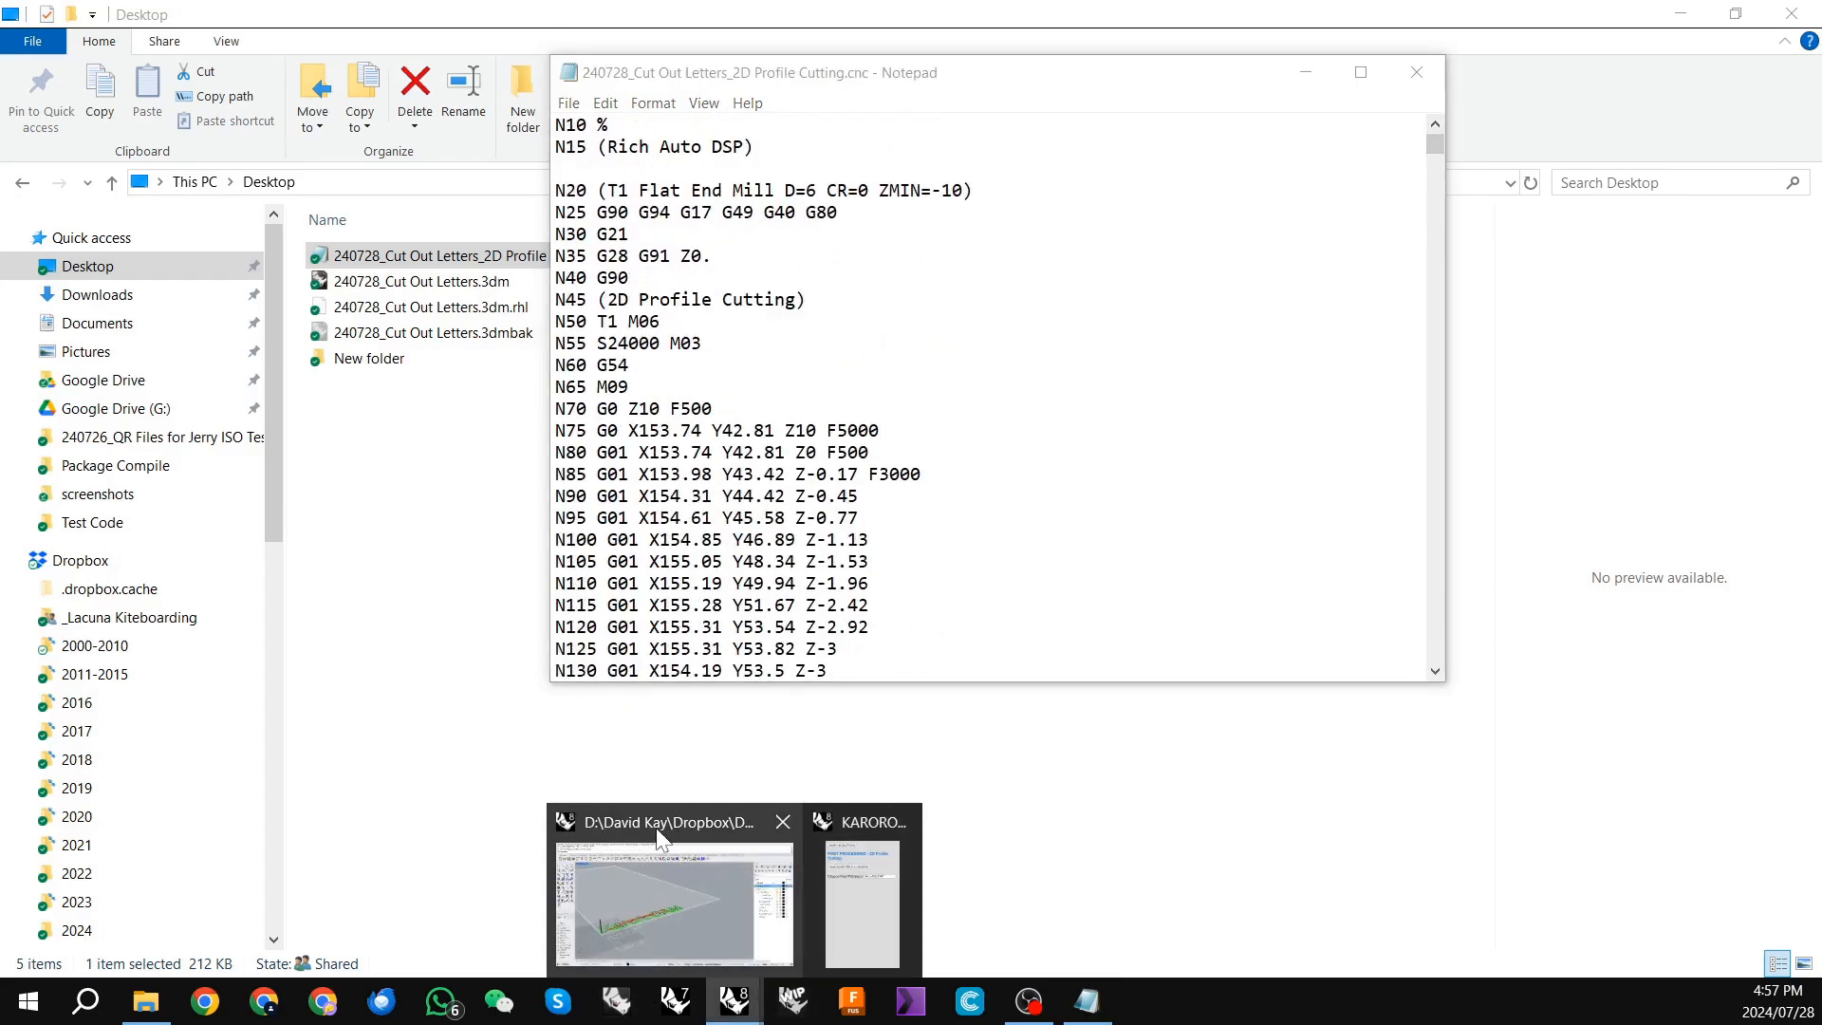
pyautogui.click(661, 838)
pyautogui.click(244, 189)
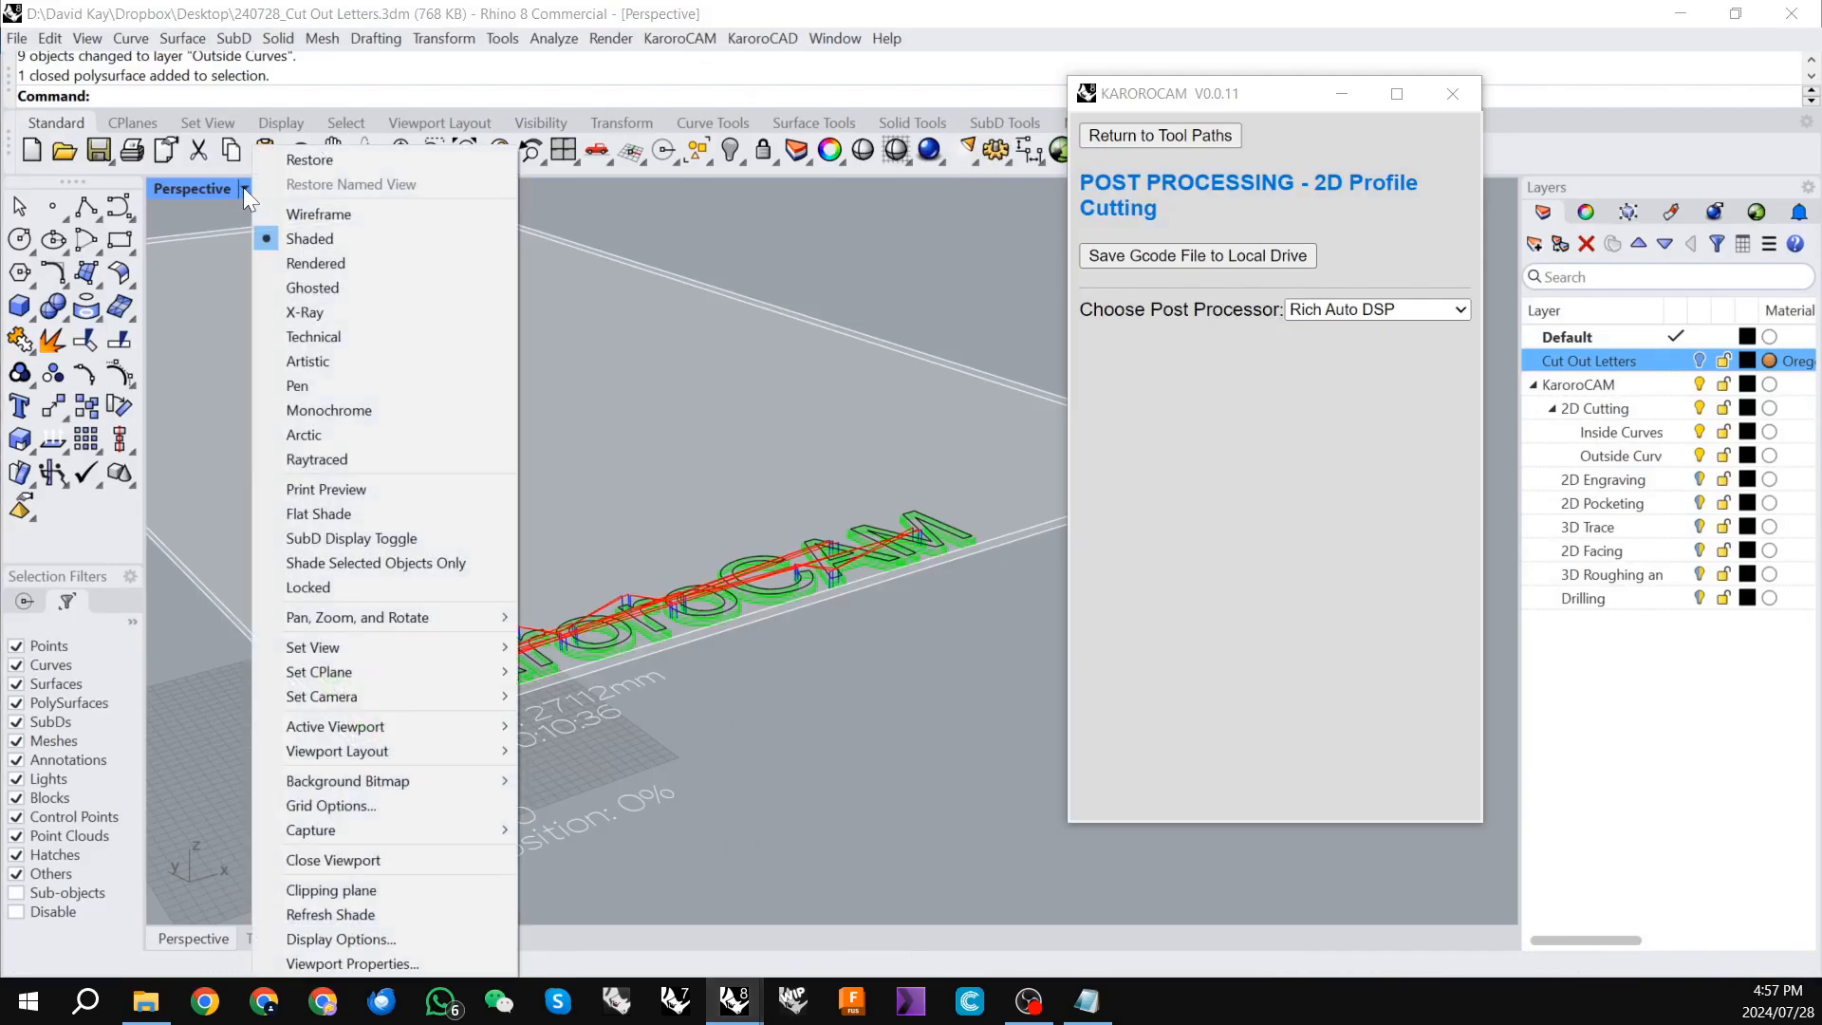
pyautogui.click(311, 263)
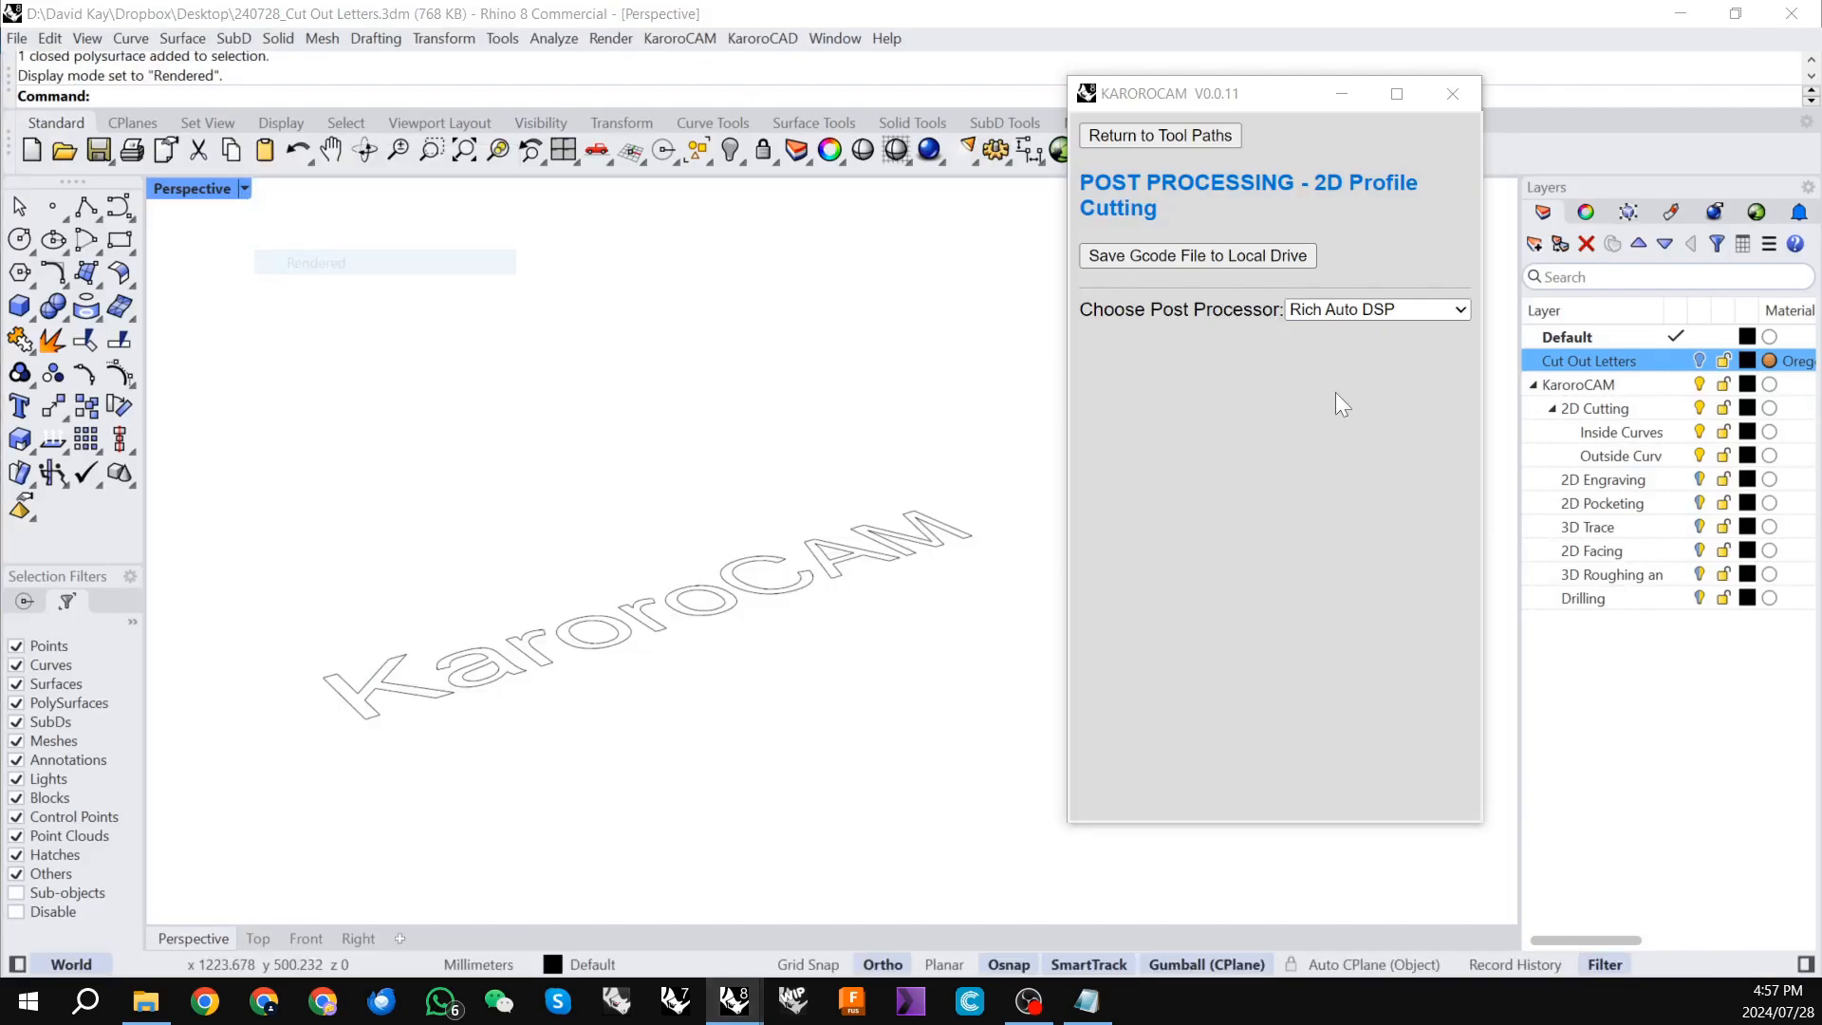
# Turn on the Cut Out Letters layer and inspect the rendered solid letters from several angles.
pyautogui.click(1700, 358)
pyautogui.scroll(-2, 576, 501)
pyautogui.moveTo(557, 603); pyautogui.dragTo(565, 653, button='right')
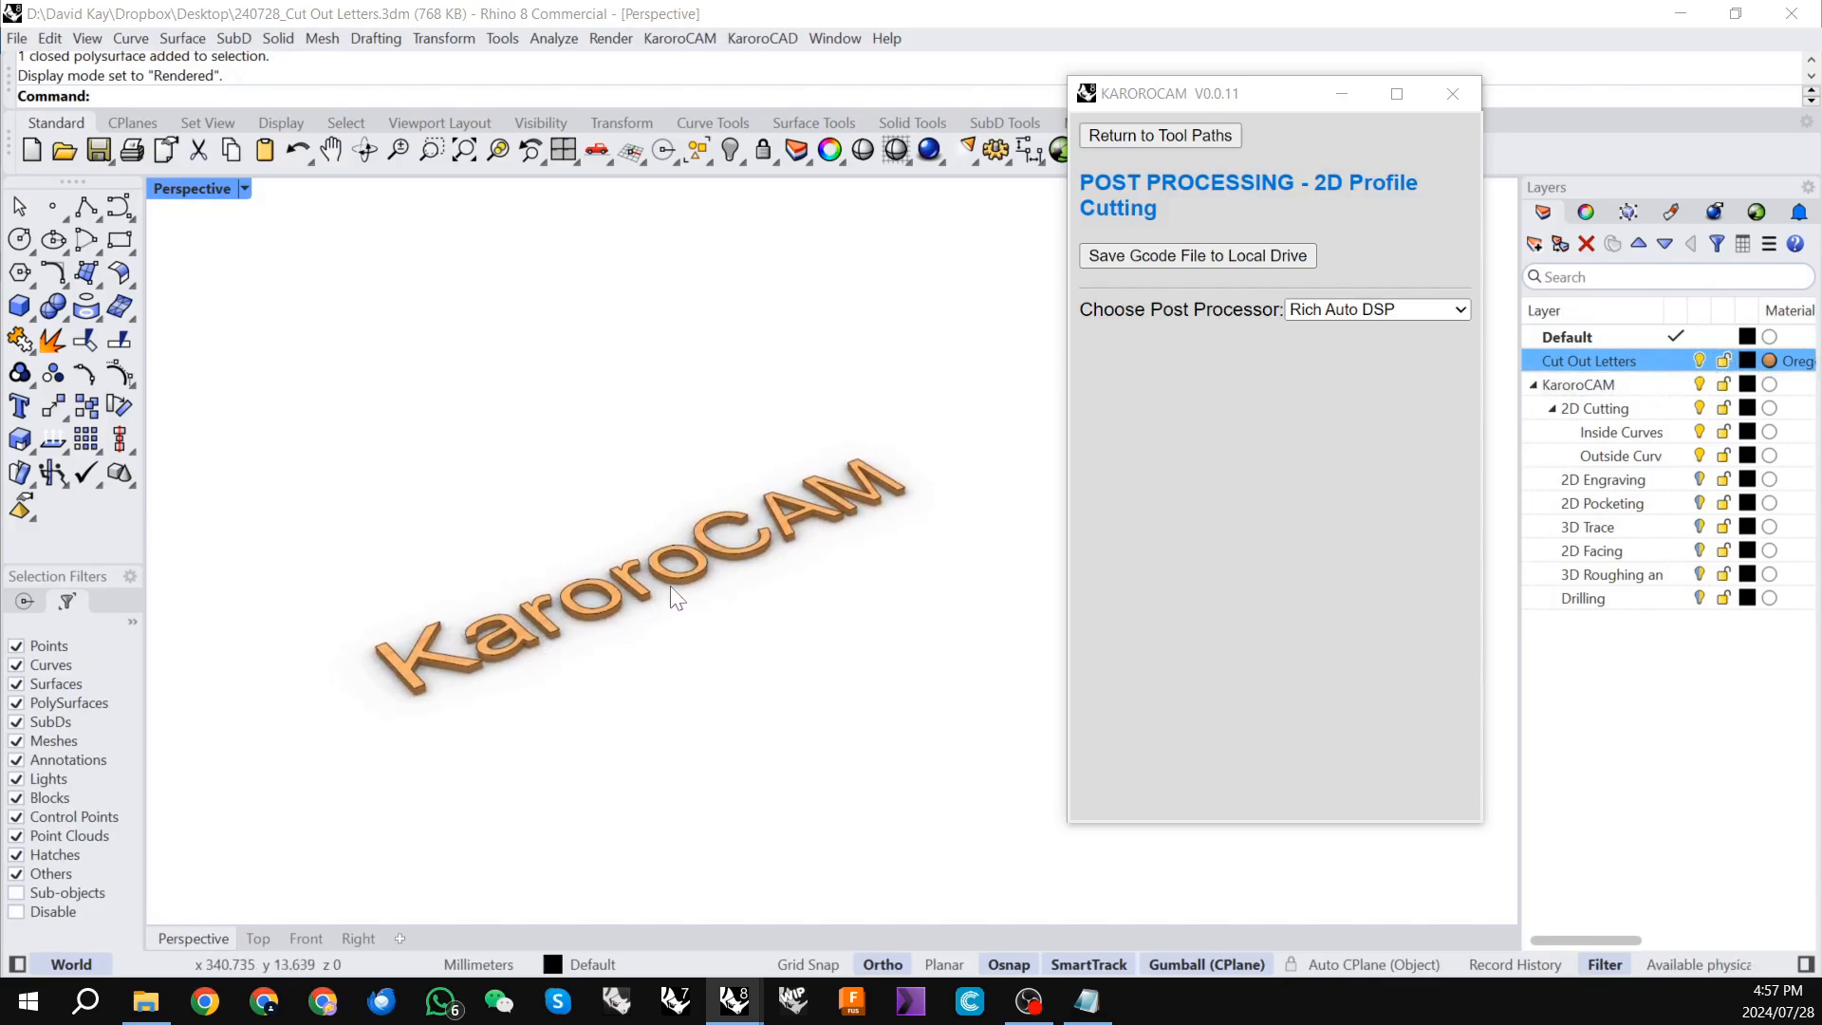
pyautogui.scroll(5, 674, 585)
pyautogui.moveTo(675, 584); pyautogui.dragTo(626, 690, button='right')
pyautogui.scroll(-3, 696, 586)
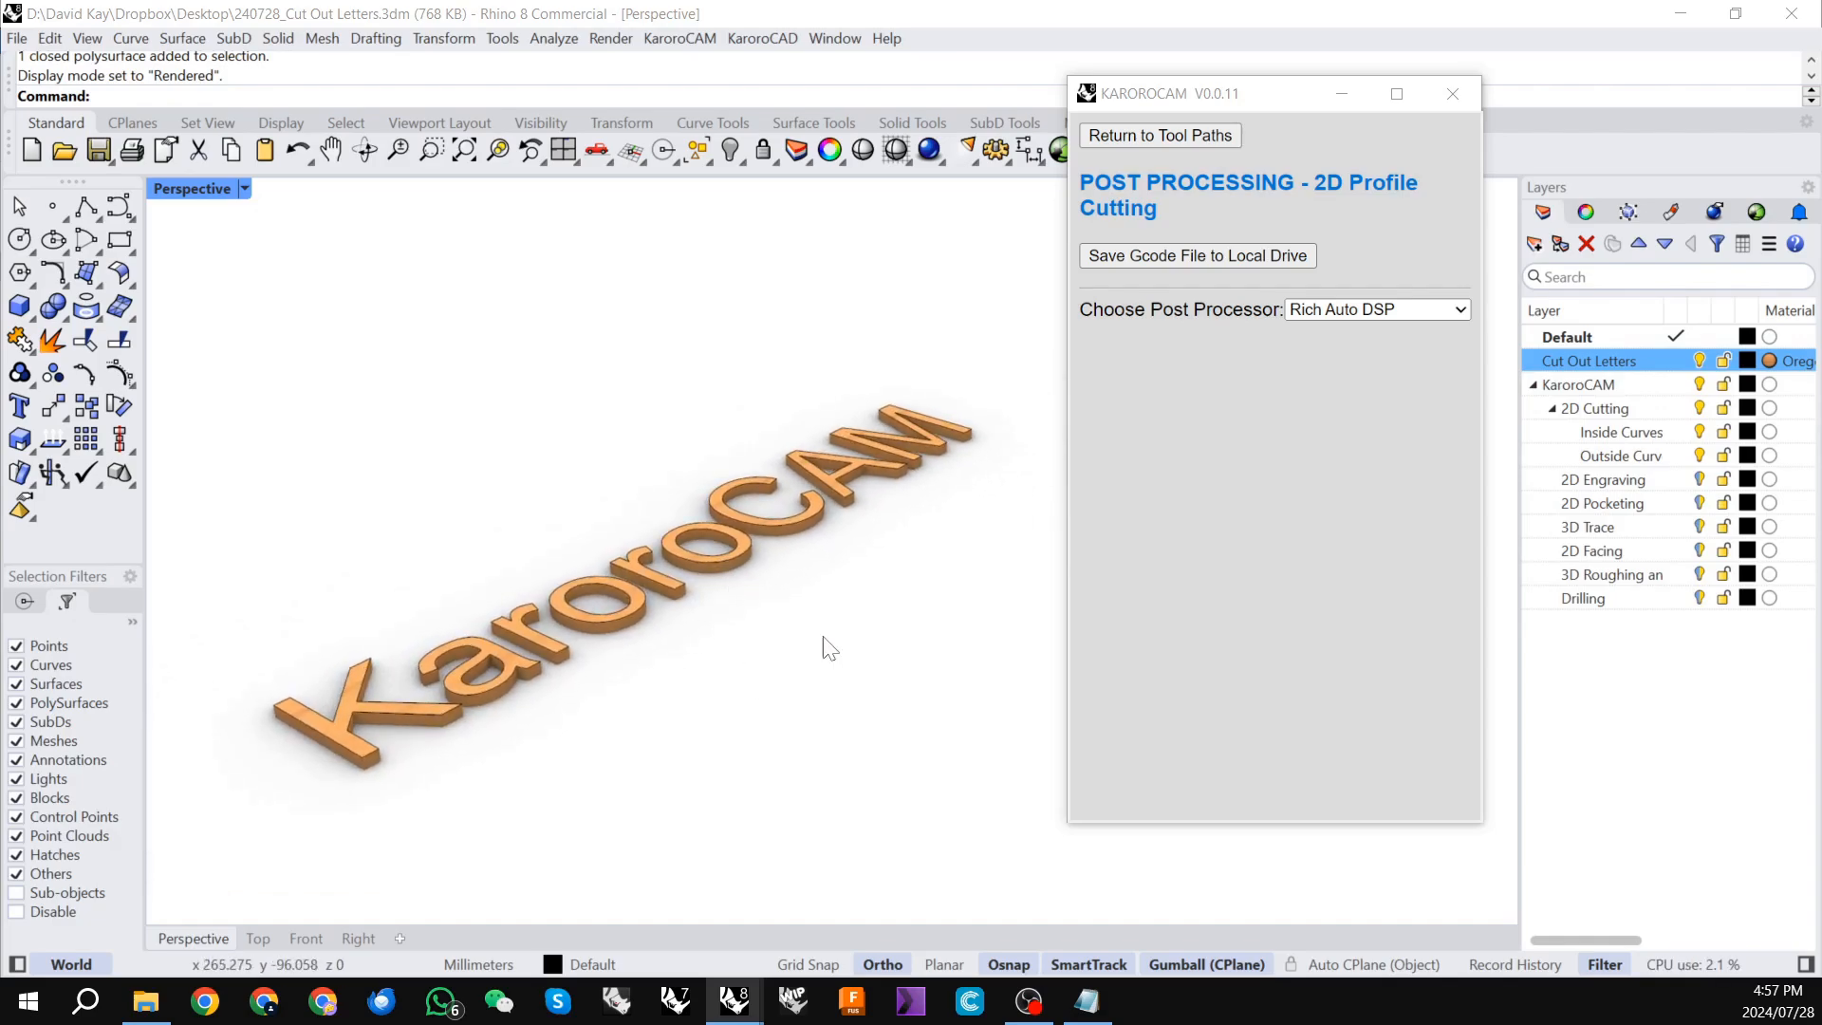